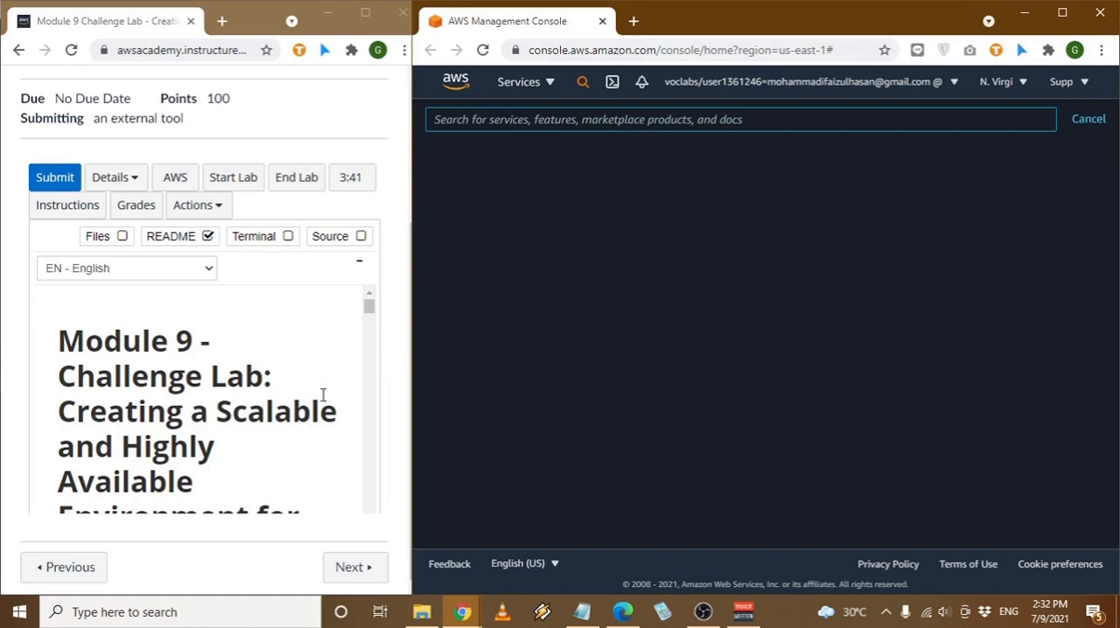
# - Read the lab README down to Task 1 and open the VPC service console
pyautogui.scroll(-1, 323, 394)
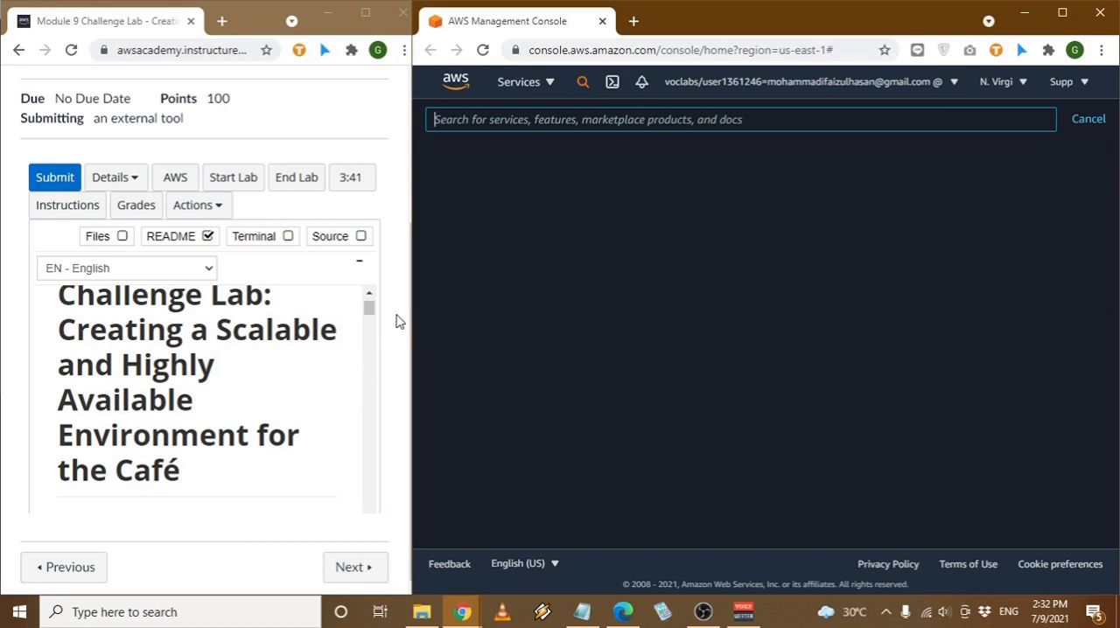
pyautogui.scroll(-10, 274, 384)
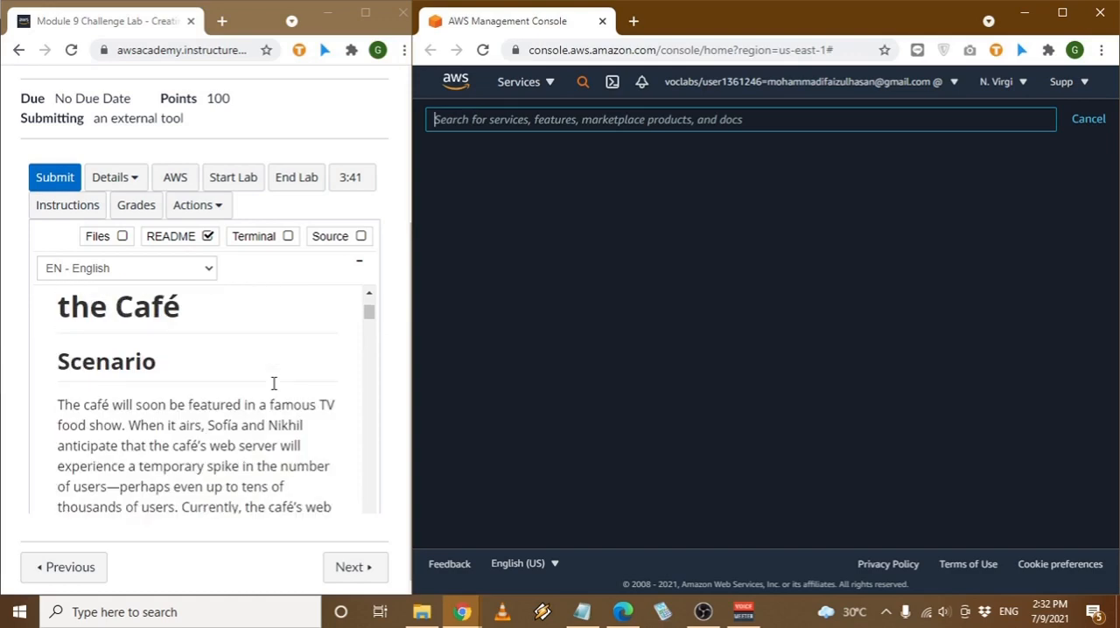
pyautogui.scroll(-10, 274, 384)
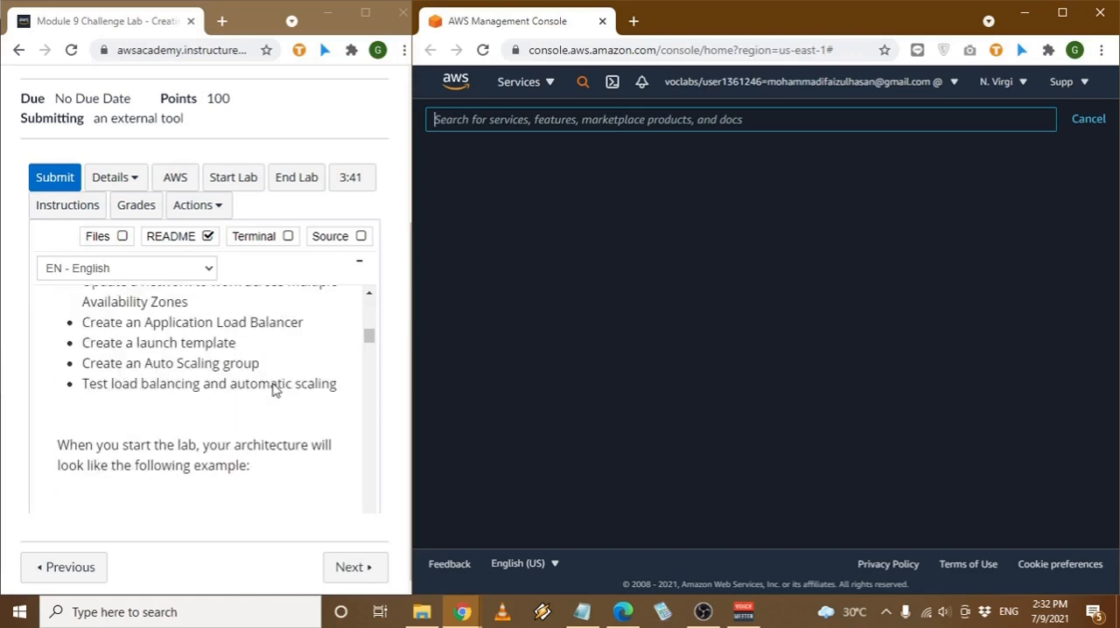
pyautogui.scroll(-8, 274, 385)
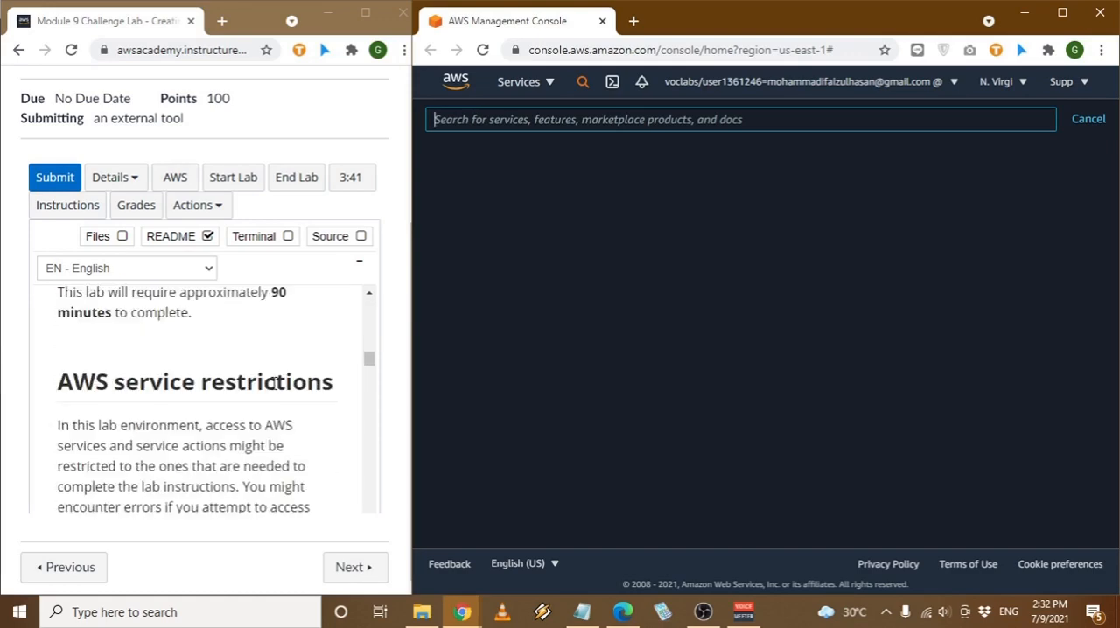
pyautogui.scroll(-8, 274, 383)
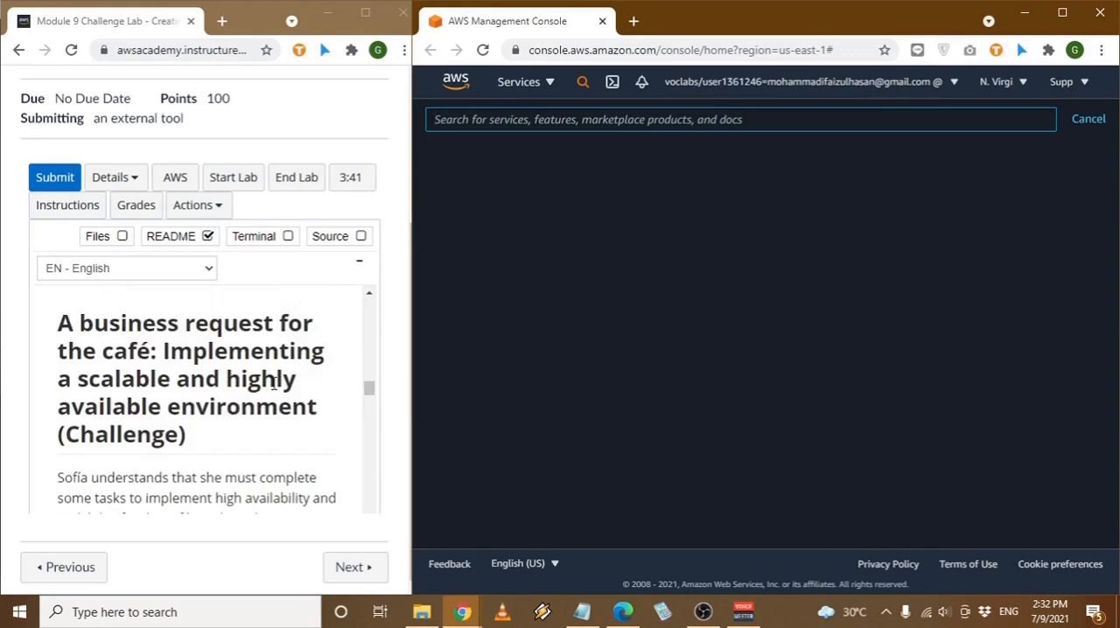
pyautogui.scroll(-5, 274, 382)
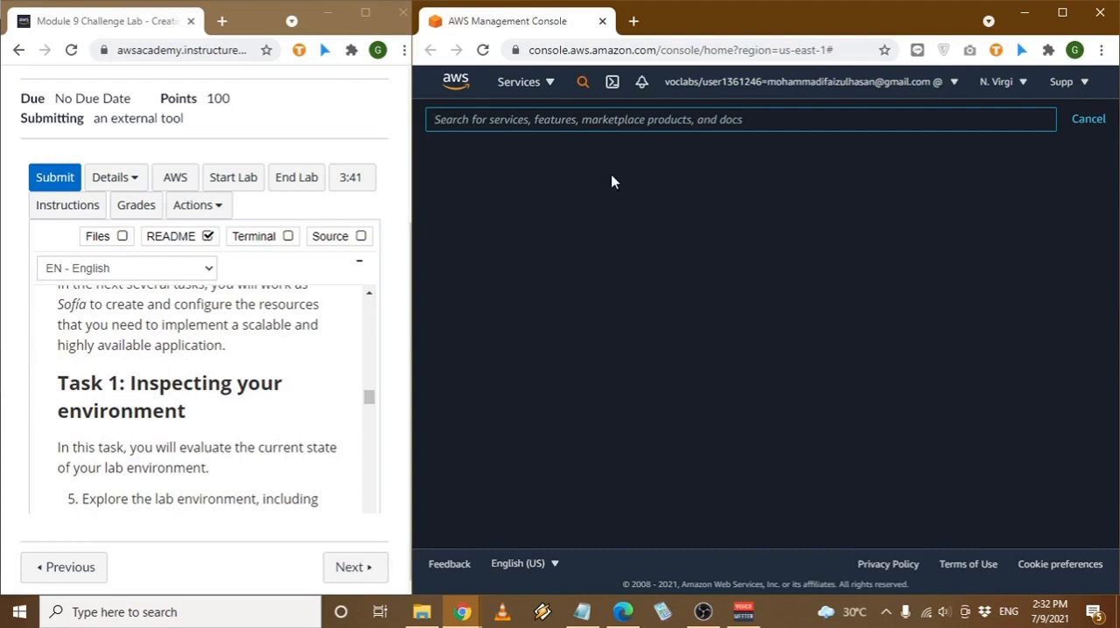
pyautogui.click(544, 84)
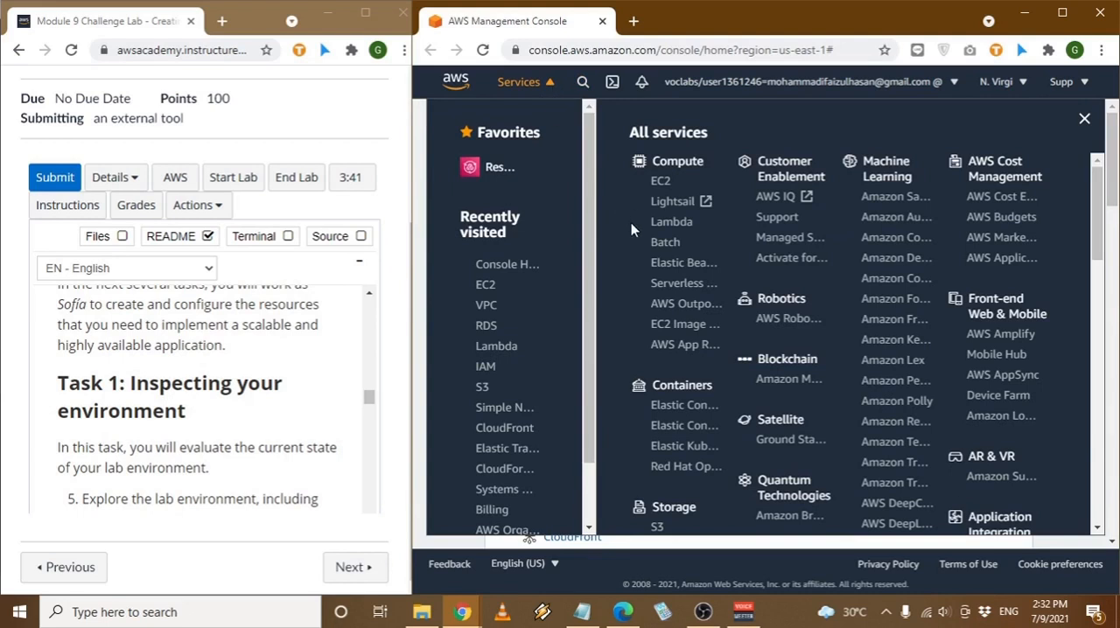
pyautogui.scroll(-1, 317, 357)
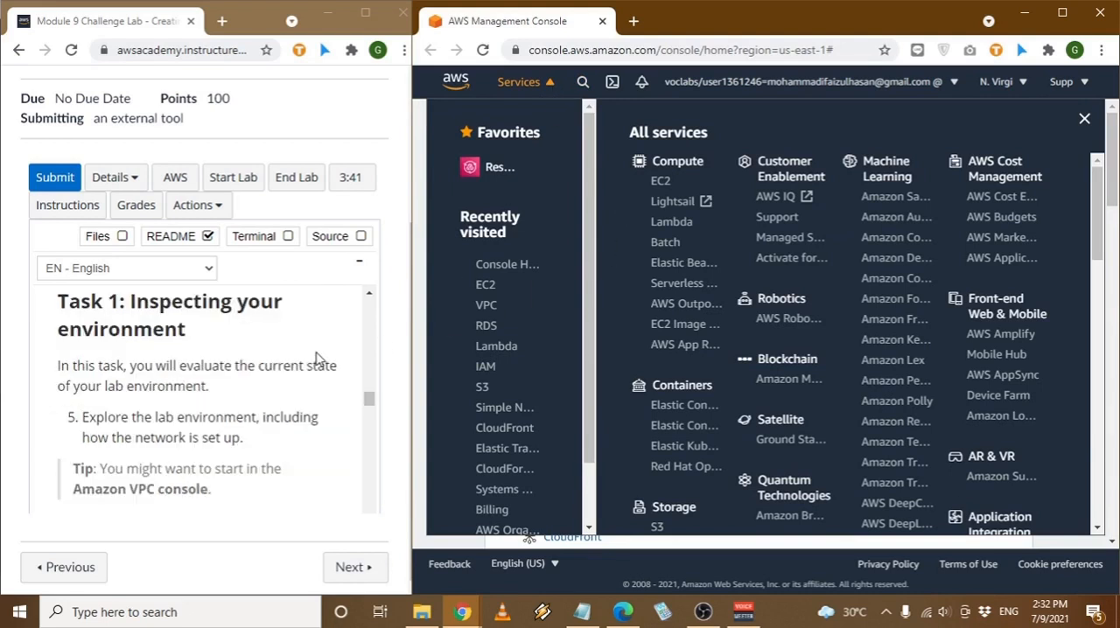
pyautogui.click(496, 304)
# - Open the lab's multiple choice questions page, following the README section on answering questions about the lab
pyautogui.scroll(-1, 260, 430)
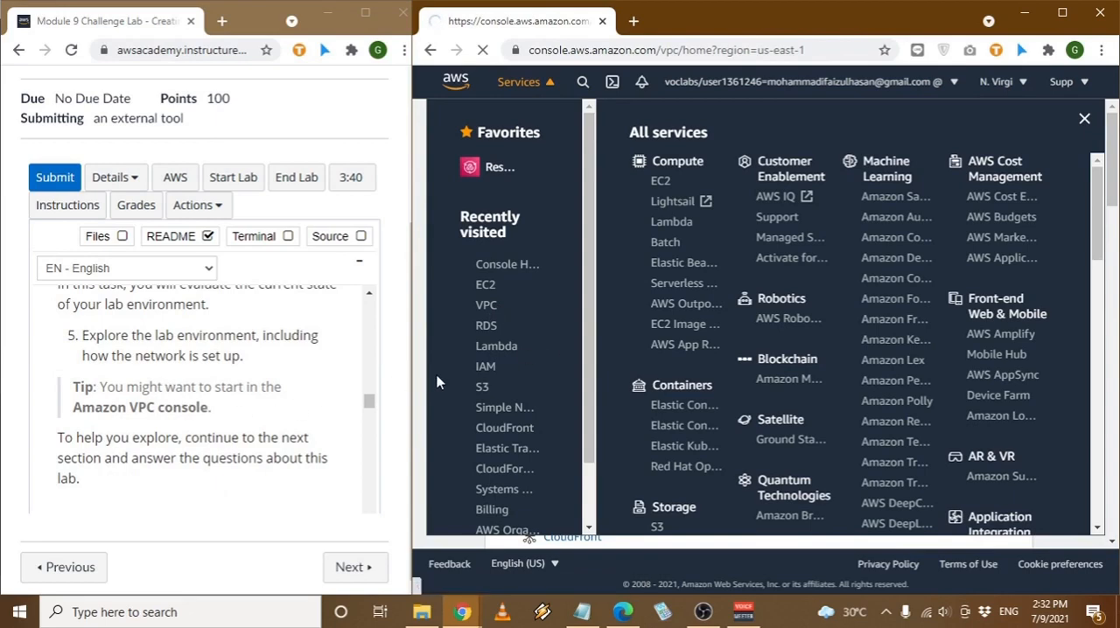
pyautogui.scroll(-1, 292, 389)
pyautogui.scroll(-1, 292, 388)
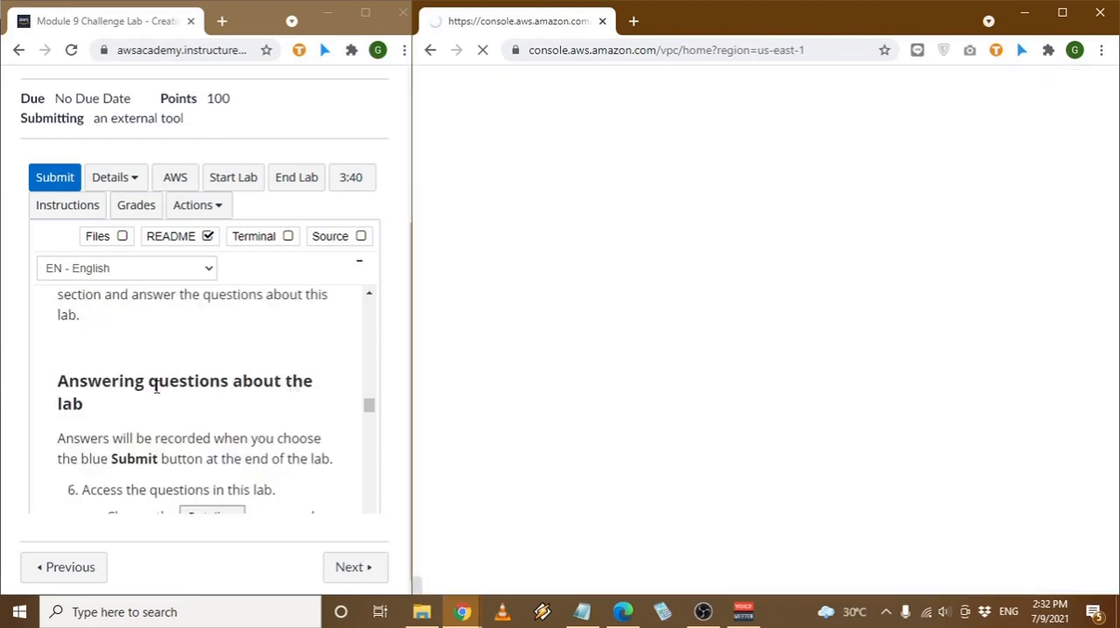
pyautogui.scroll(-1, 285, 411)
pyautogui.scroll(-1, 168, 418)
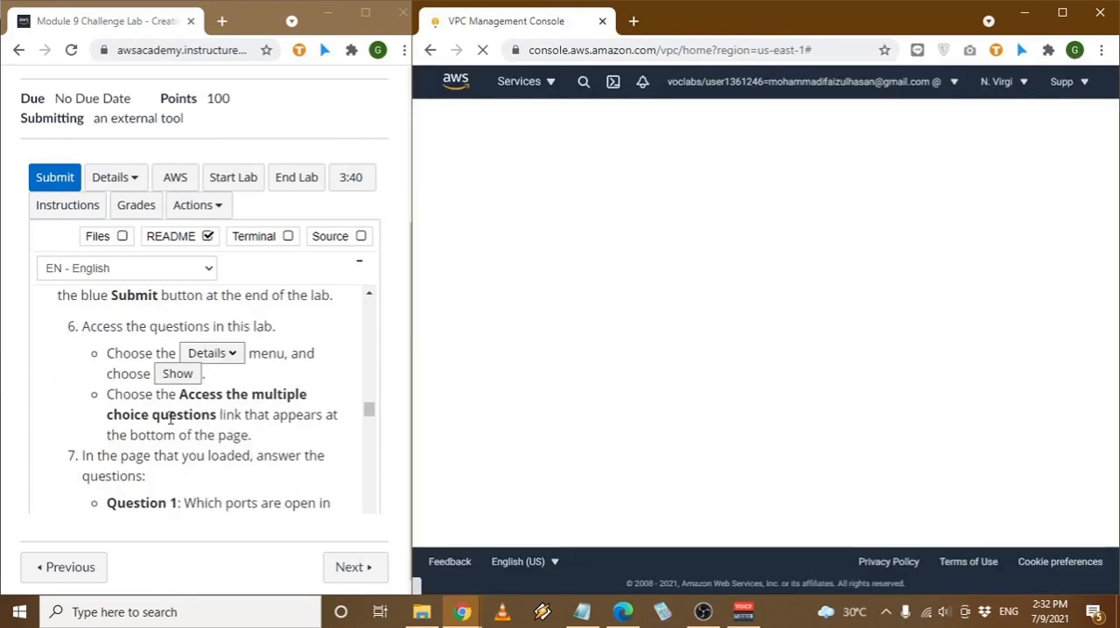
pyautogui.click(118, 178)
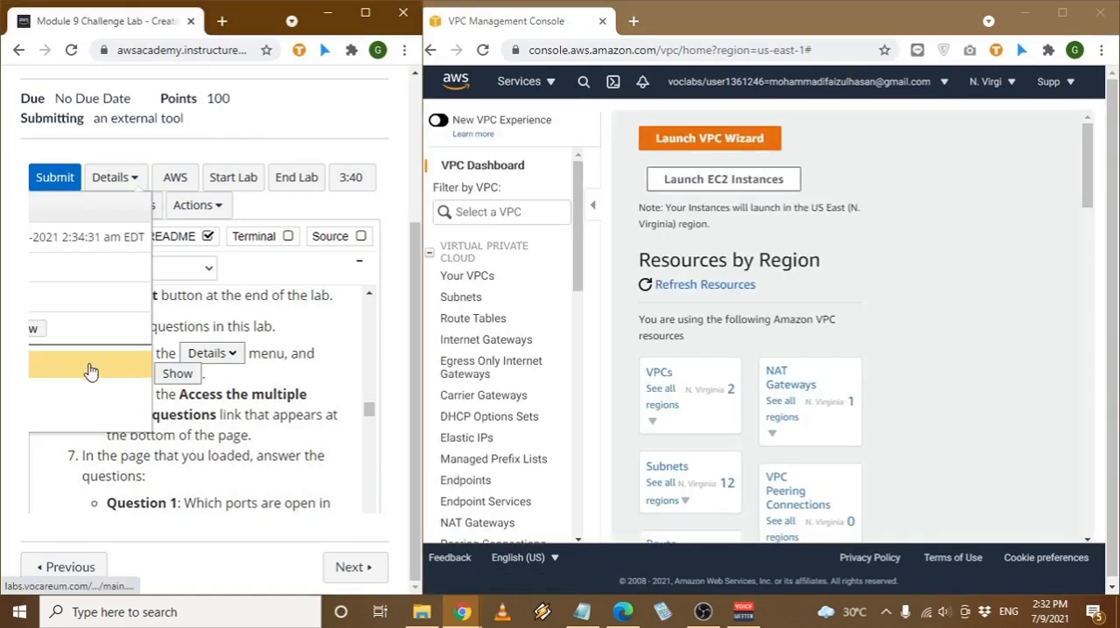
pyautogui.click(93, 370)
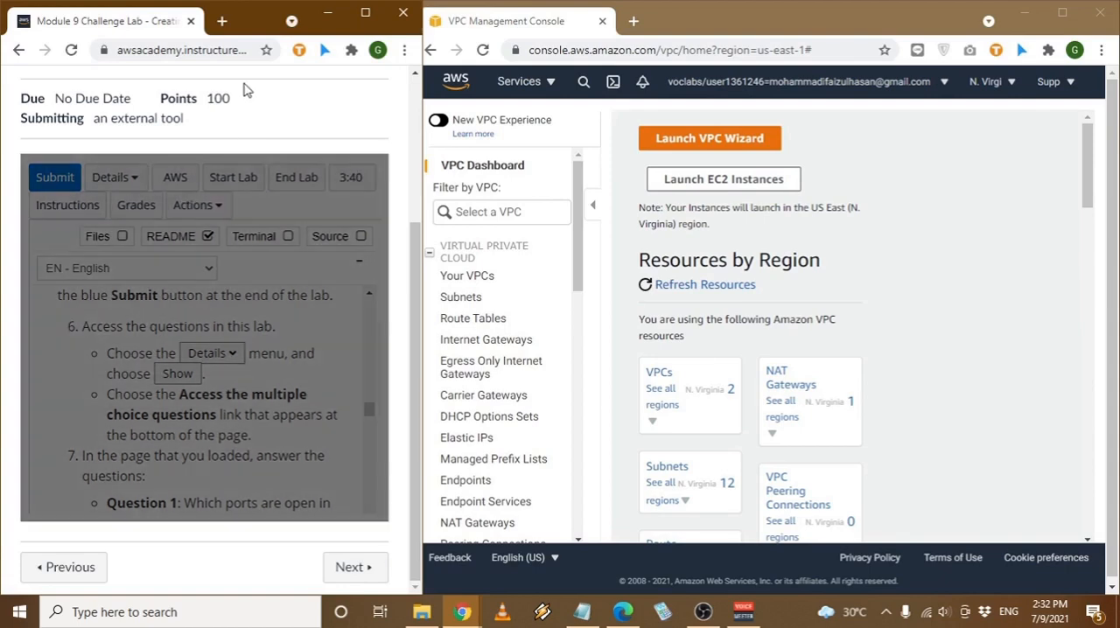
pyautogui.scroll(-5, 238, 326)
pyautogui.click(245, 382)
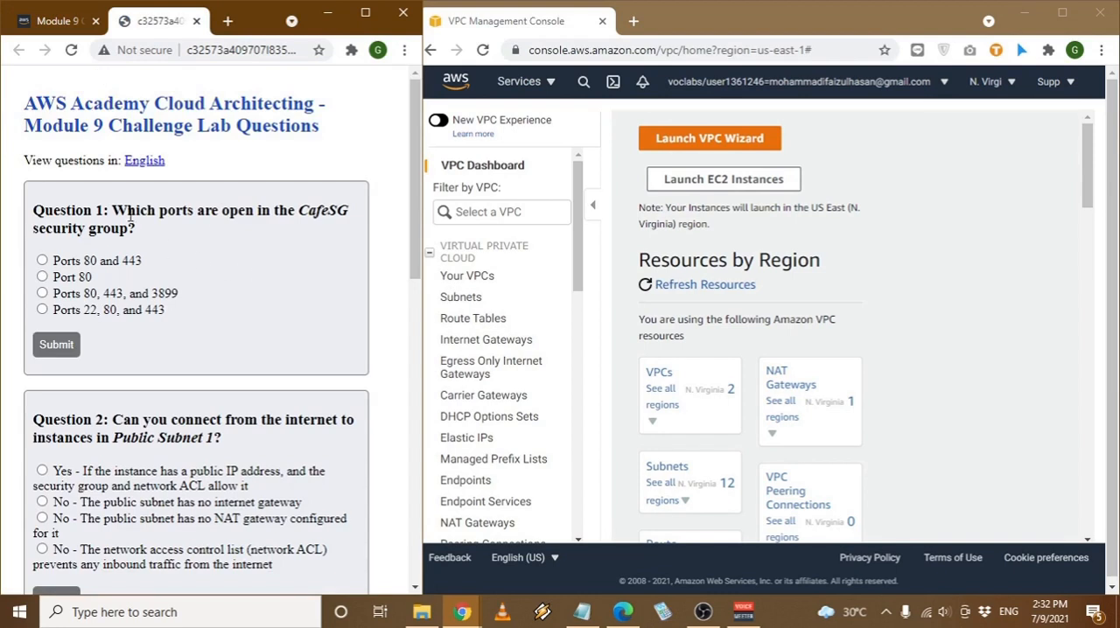
# - Examine the port range in the inbound rules of the CafeSG security group for Question 1
pyautogui.moveTo(128, 211); pyautogui.dragTo(239, 210)
pyautogui.click(176, 215)
pyautogui.moveTo(167, 216); pyautogui.dragTo(271, 215)
pyautogui.click(271, 215)
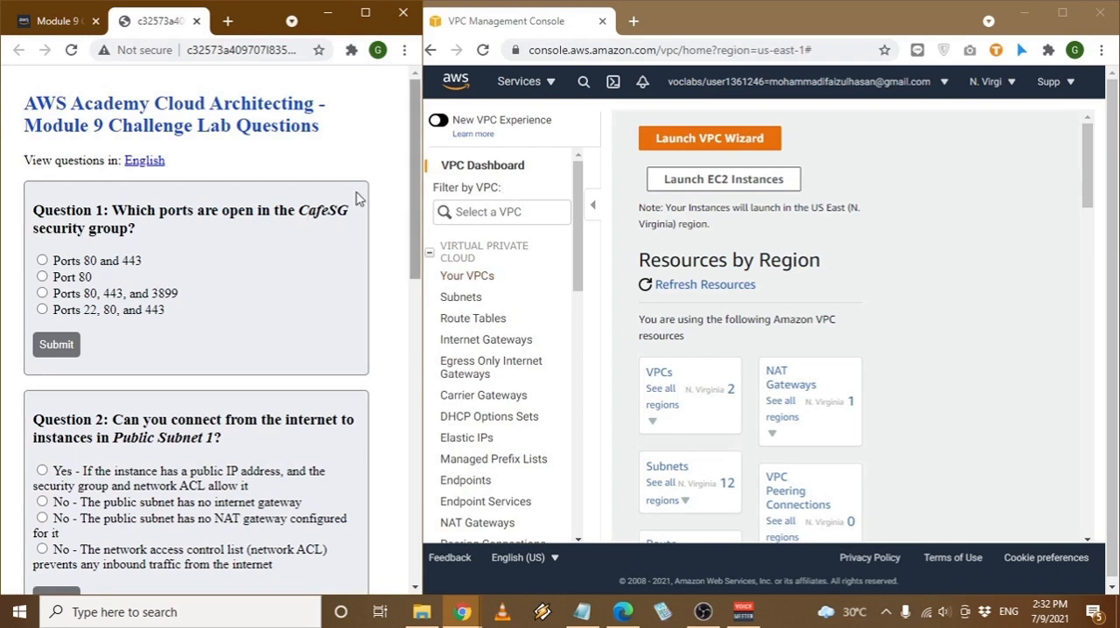
pyautogui.scroll(-2, 516, 347)
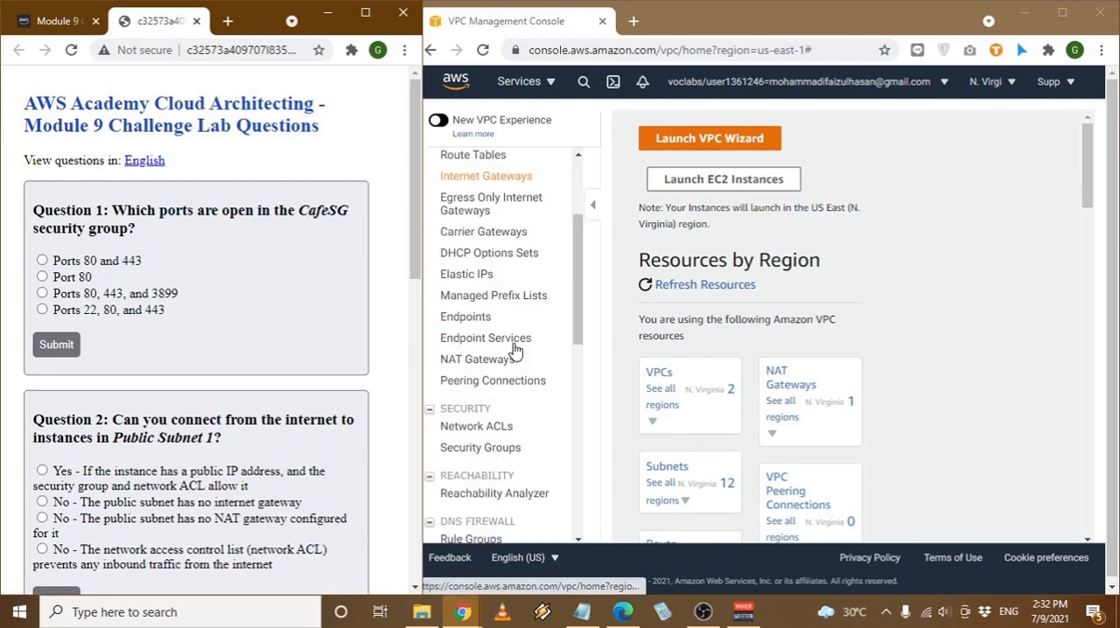
pyautogui.click(506, 447)
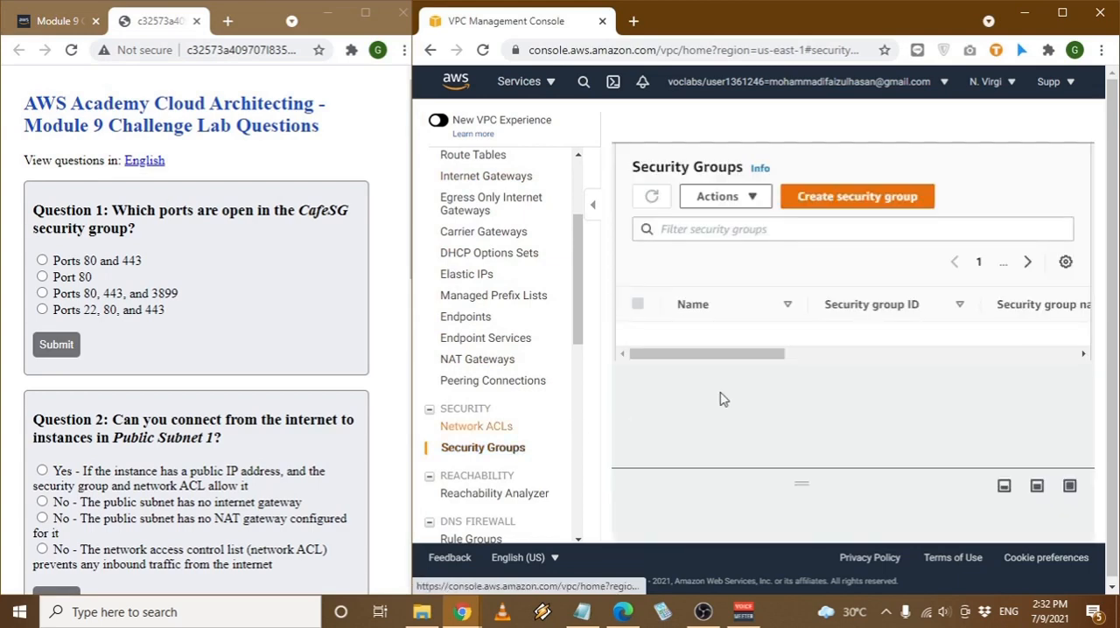
pyautogui.click(891, 385)
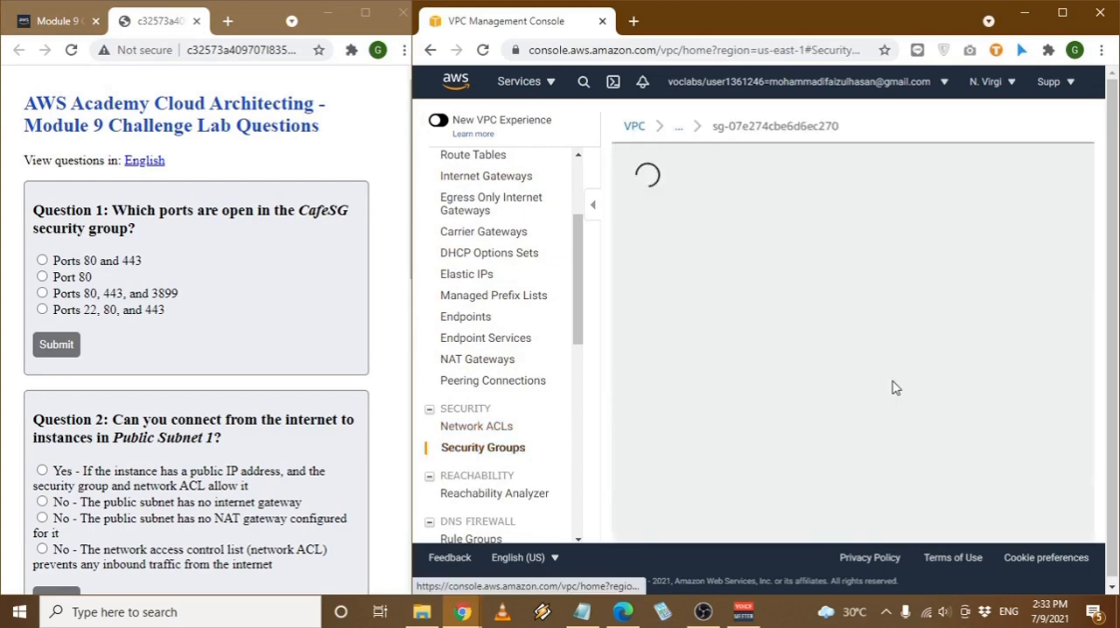
pyautogui.scroll(-3, 822, 396)
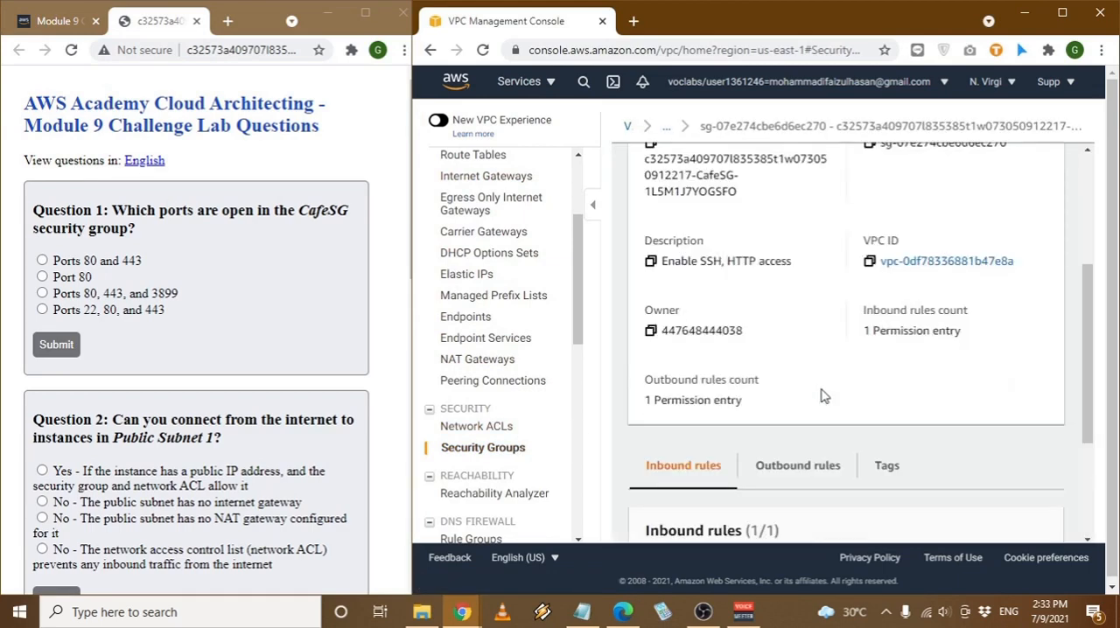
pyautogui.scroll(-2, 822, 397)
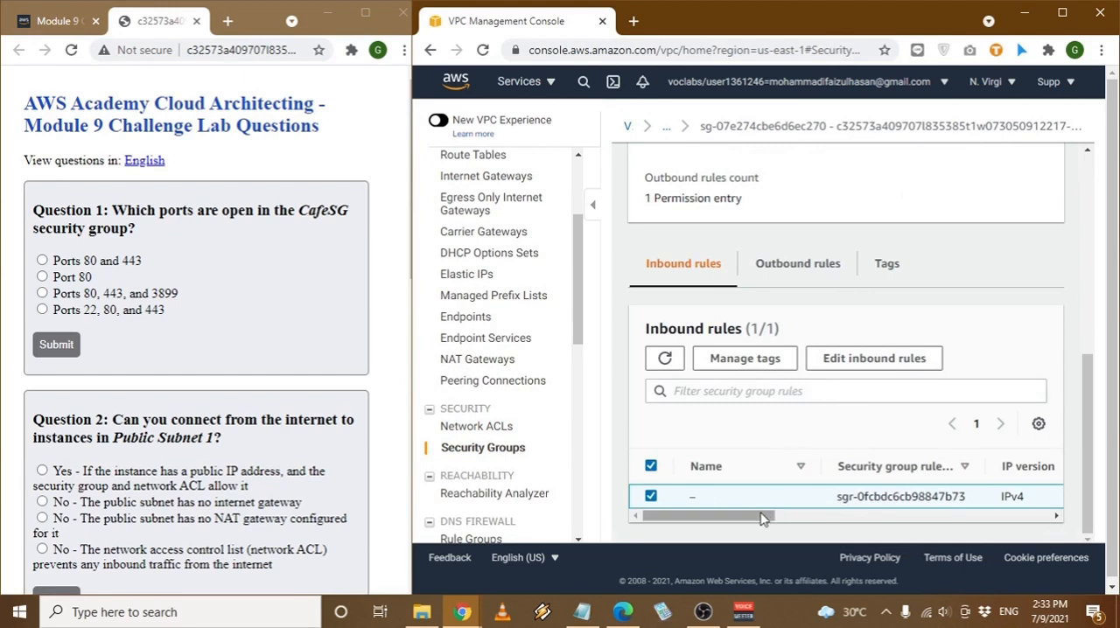
pyautogui.moveTo(761, 518); pyautogui.dragTo(945, 520)
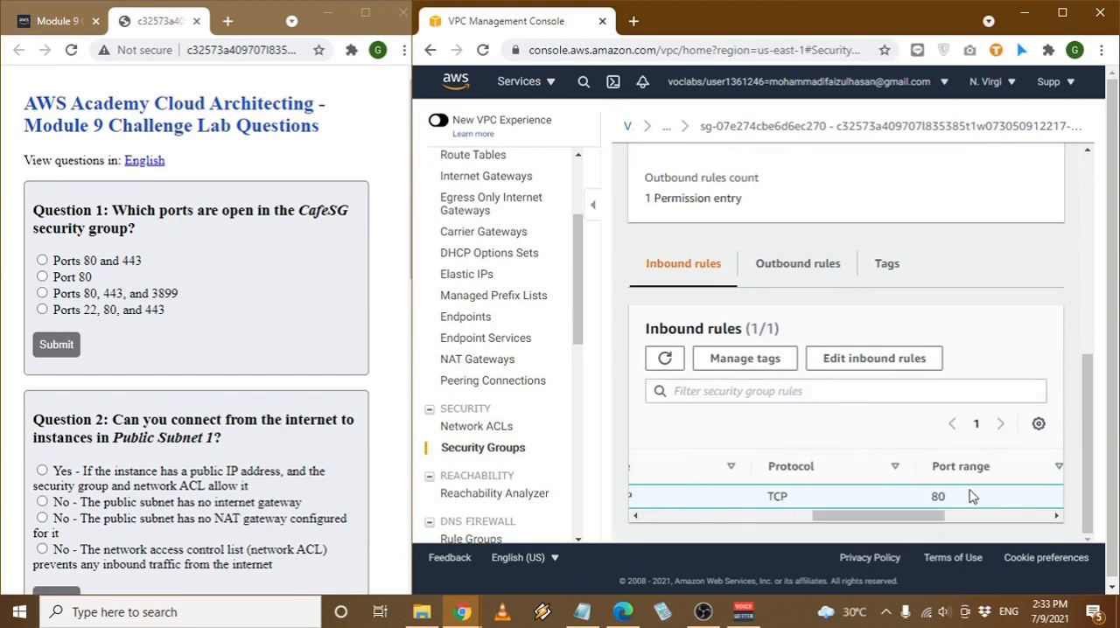
# - Submit "Port 80" as the answer to Question 1 and return to the question list
pyautogui.click(59, 289)
pyautogui.click(42, 277)
pyautogui.click(75, 345)
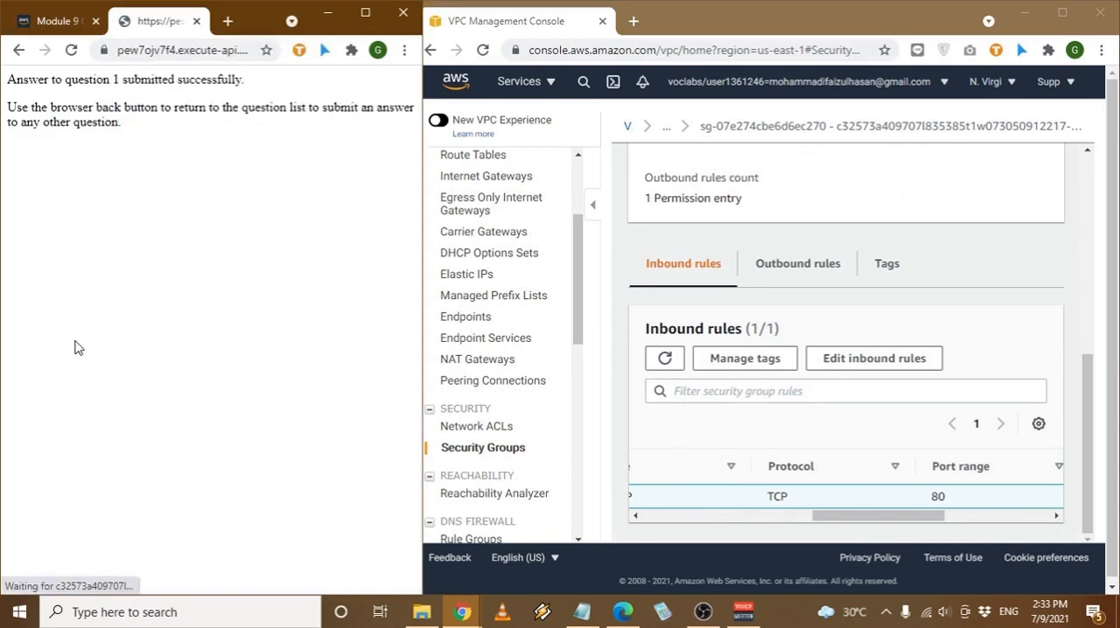
pyautogui.click(19, 50)
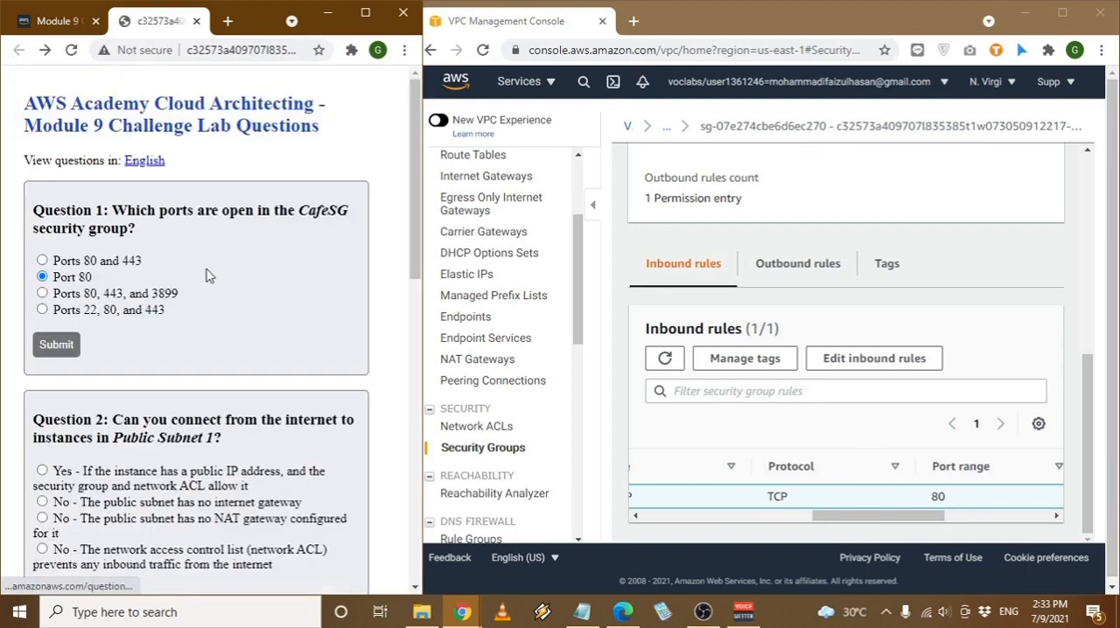
# - Submit "Yes - If the instance has a public IP address, and the security group and network ACL allow it" for Question 2 and return
pyautogui.scroll(-2, 204, 269)
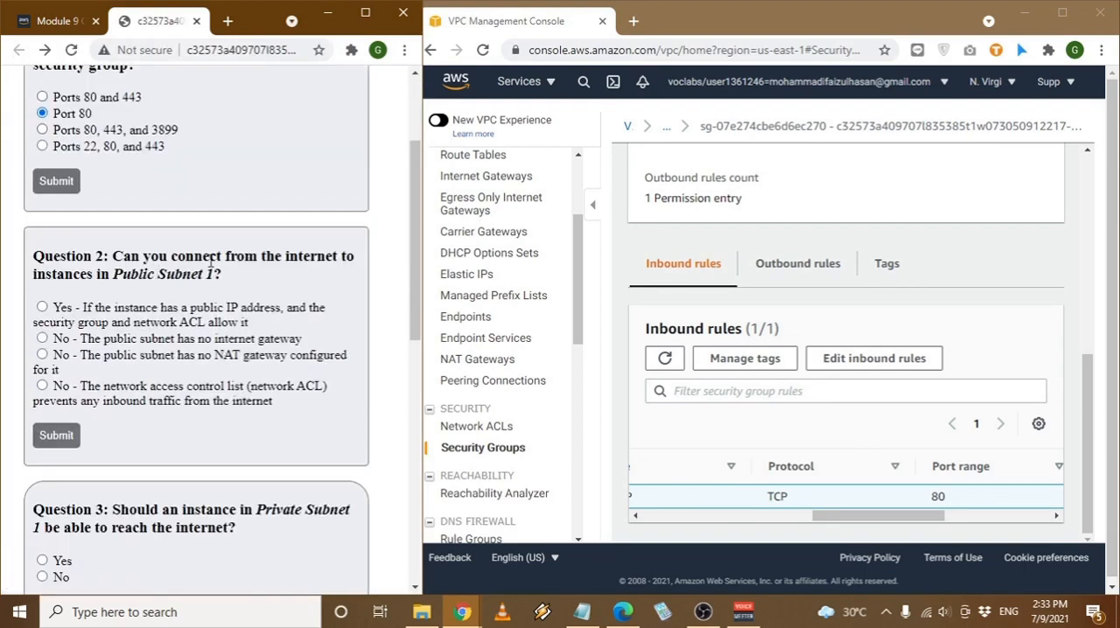
pyautogui.moveTo(165, 263); pyautogui.dragTo(259, 258)
pyautogui.click(113, 271)
pyautogui.moveTo(113, 271); pyautogui.dragTo(233, 276)
pyautogui.click(236, 277)
pyautogui.click(68, 444)
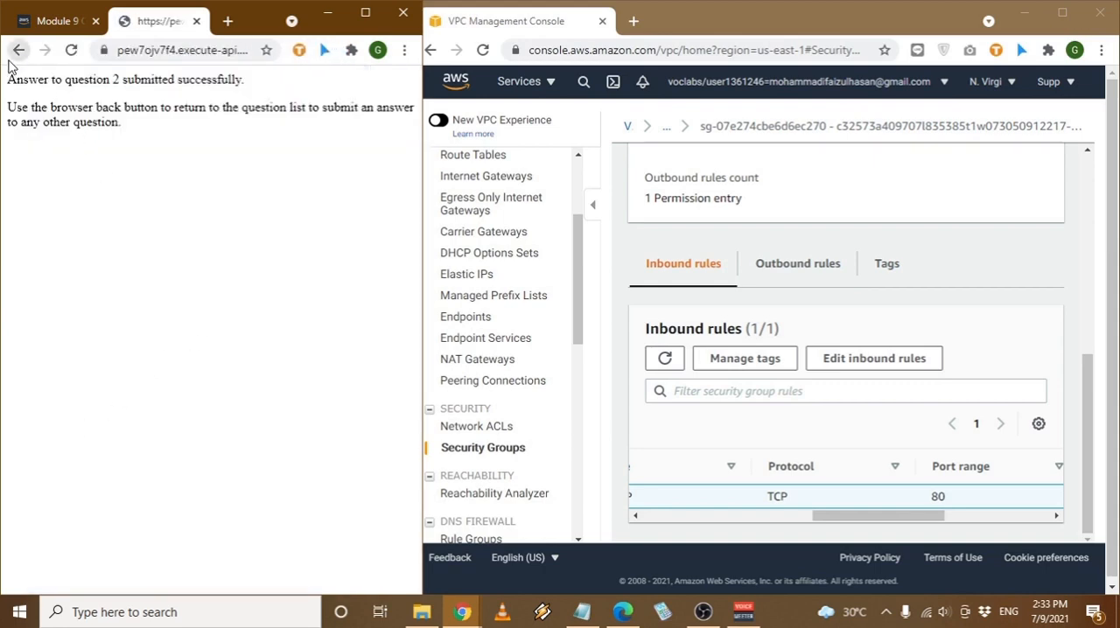
pyautogui.click(18, 50)
# - Inspect the route table of Private Subnet 1 and the NAT gateway targeted by its 0.0.0.0/0 route for Question 3
pyautogui.scroll(-3, 167, 326)
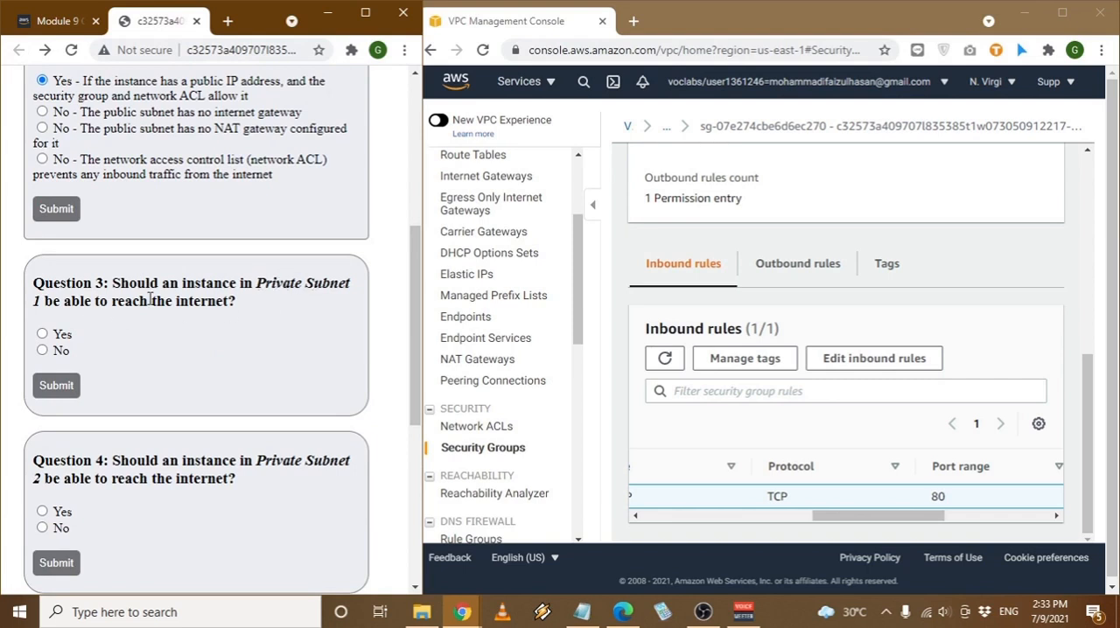
pyautogui.moveTo(151, 298); pyautogui.dragTo(217, 299)
pyautogui.click(217, 299)
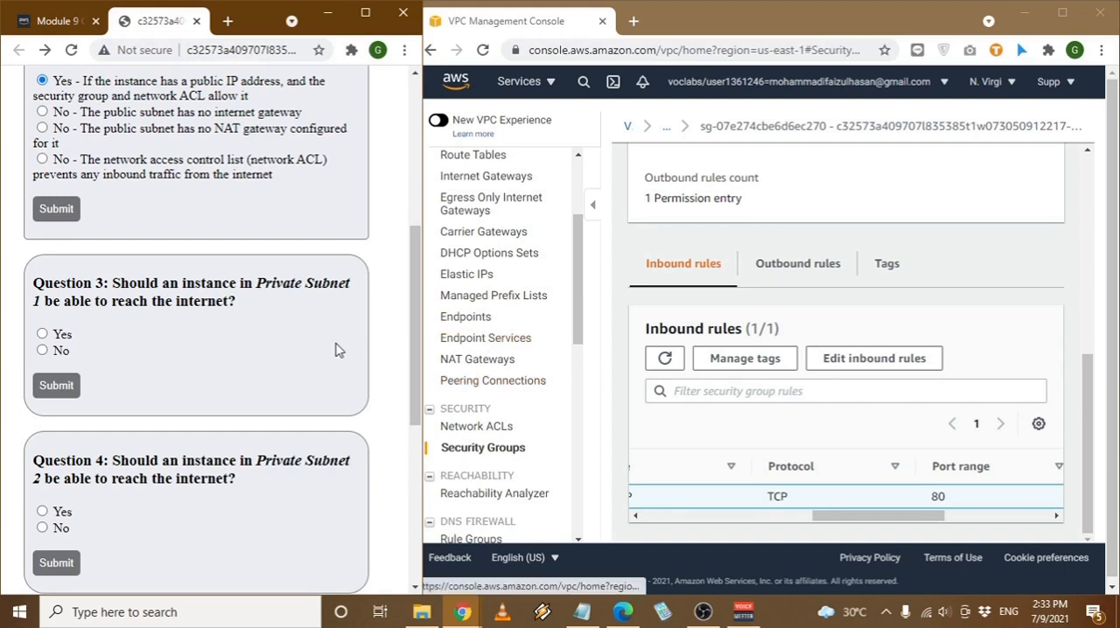
pyautogui.scroll(2, 492, 330)
pyautogui.click(460, 216)
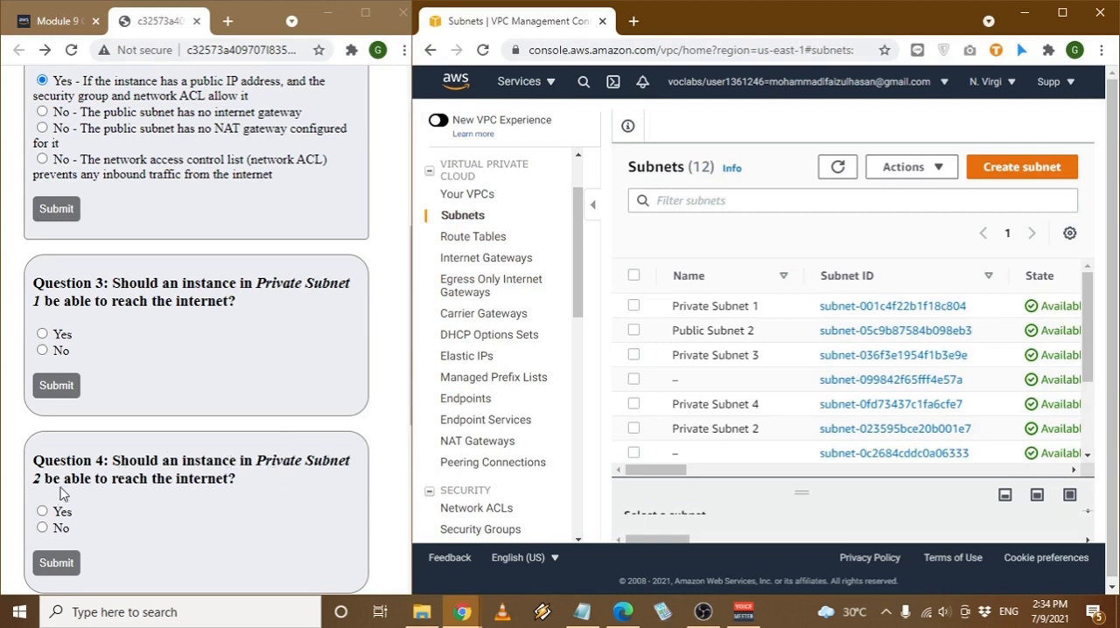
pyautogui.click(860, 309)
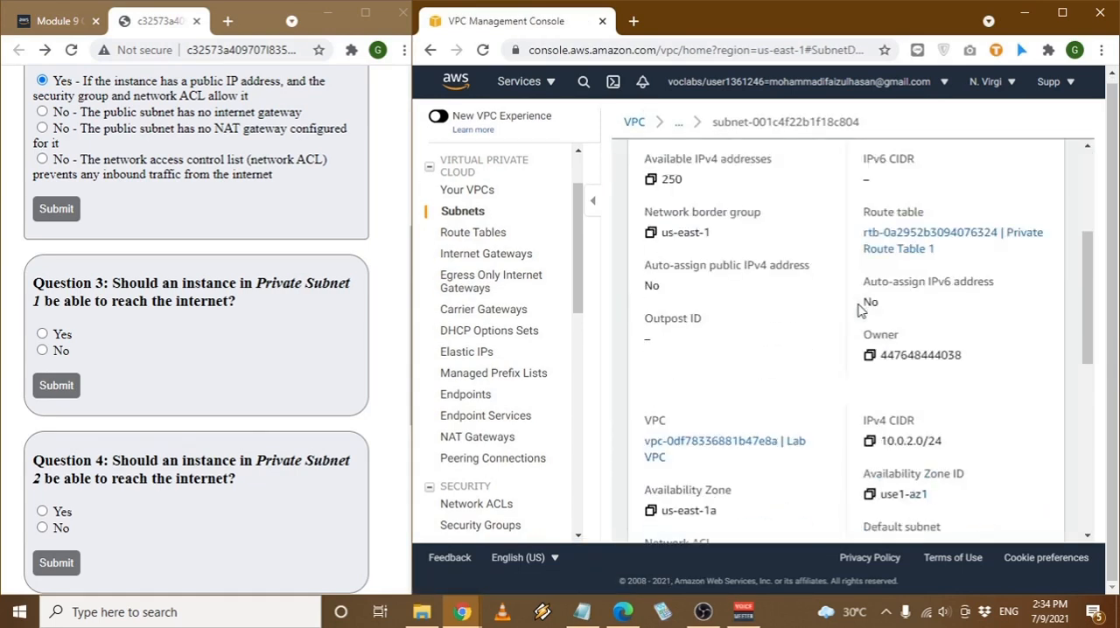
pyautogui.scroll(-5, 860, 308)
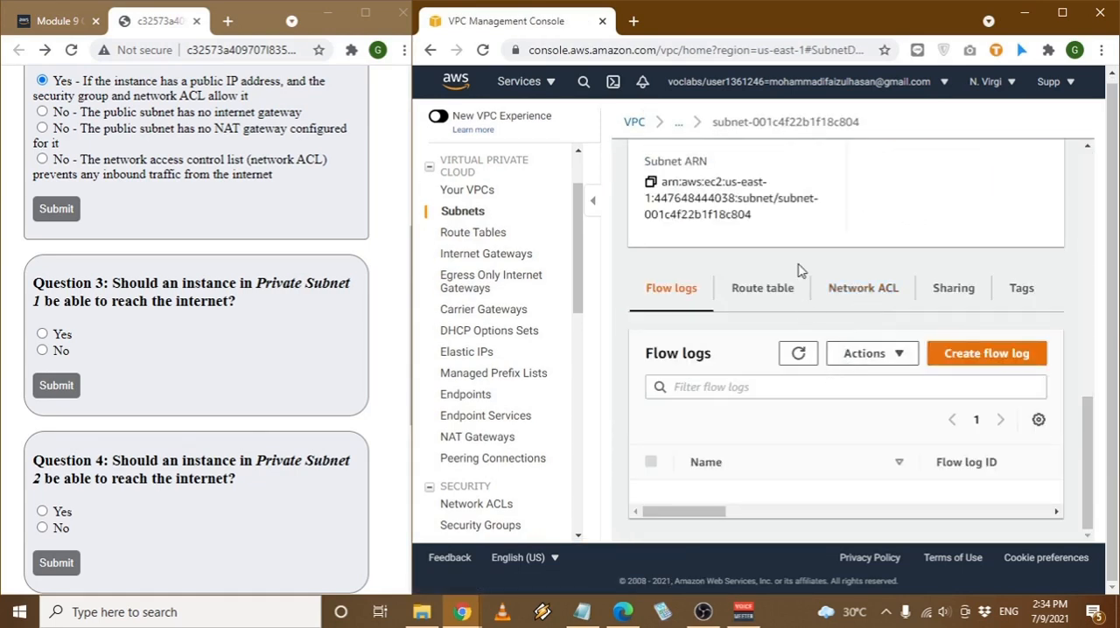
pyautogui.click(781, 290)
pyautogui.scroll(-1, 790, 307)
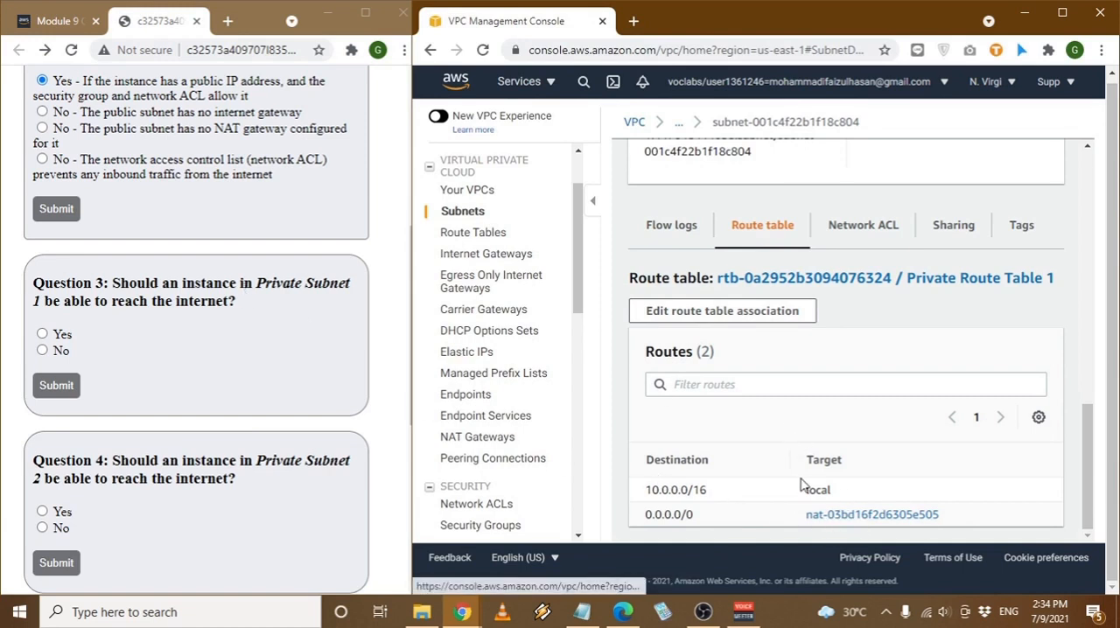
pyautogui.click(864, 522)
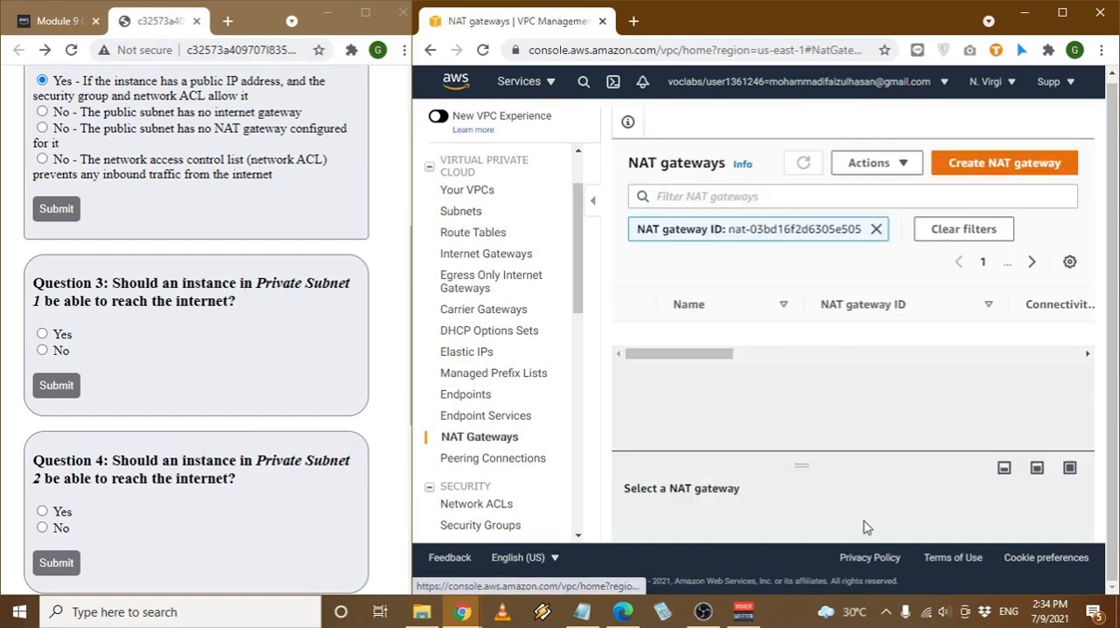
pyautogui.moveTo(729, 388)
pyautogui.mouseDown()
pyautogui.moveTo(1028, 394)
pyautogui.moveTo(719, 391)
pyautogui.mouseUp()
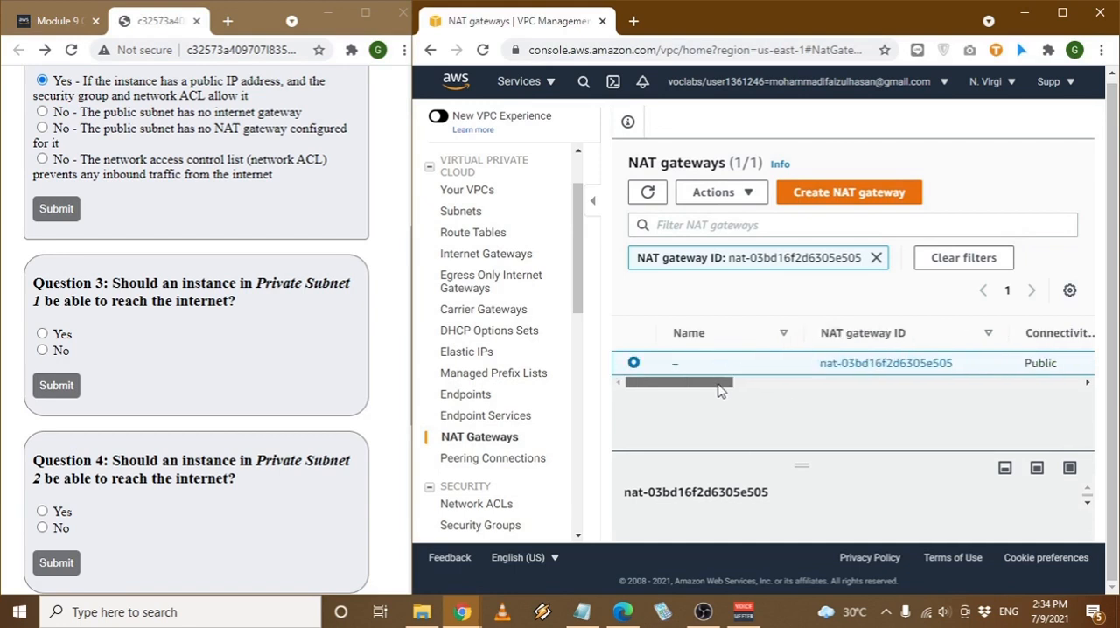
# - Submit "Yes" as the answer to Question 3 and return to the question list
pyautogui.click(44, 335)
pyautogui.click(56, 385)
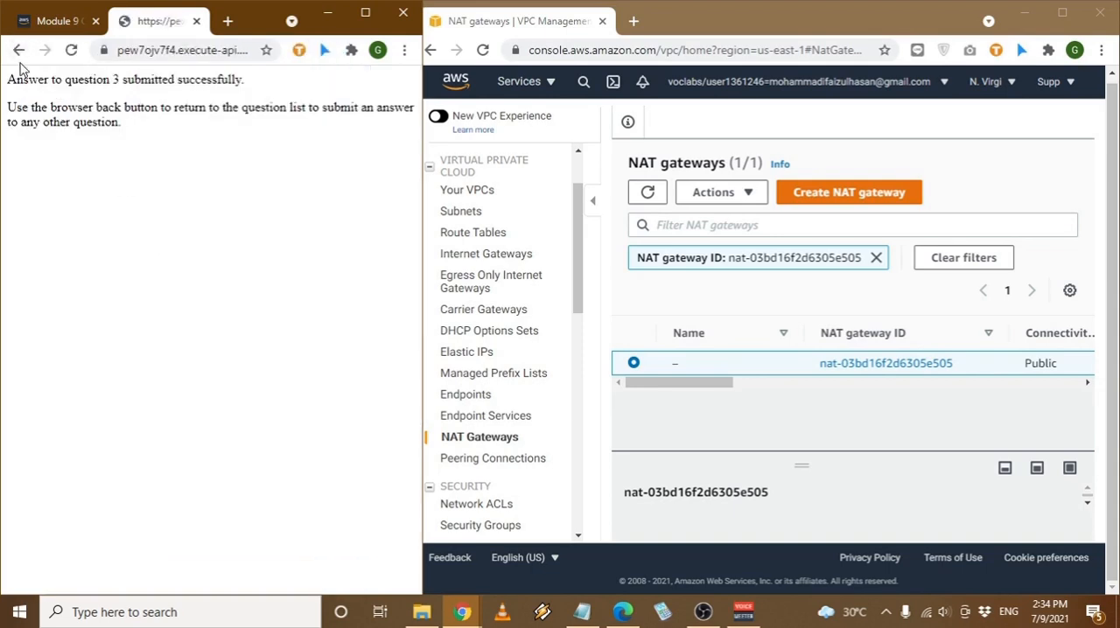
pyautogui.click(18, 50)
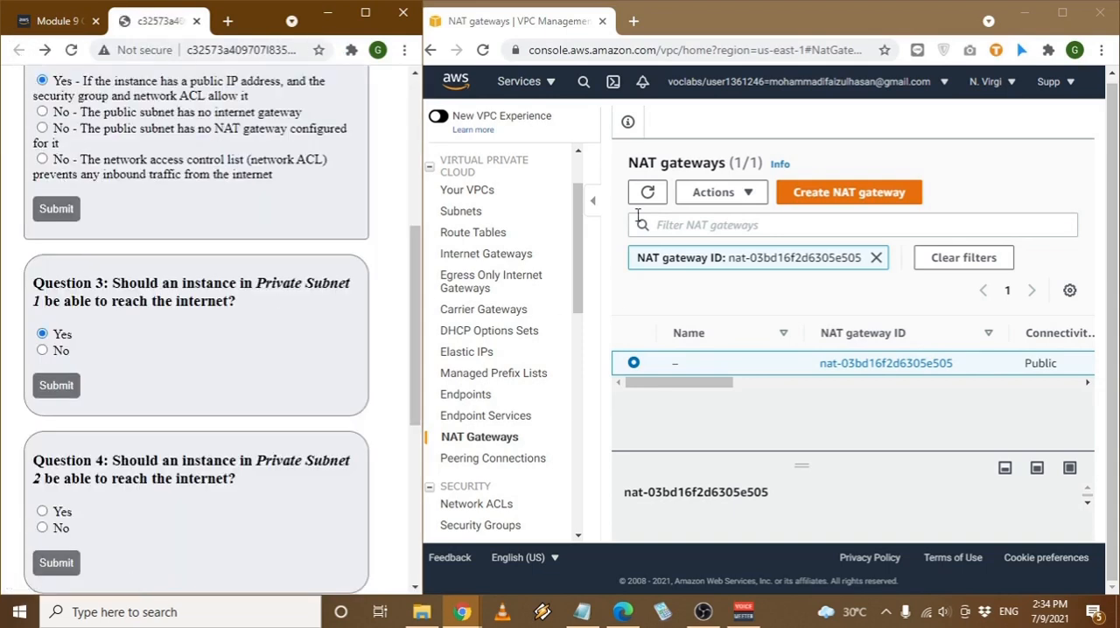
# - Examine the routes of Private Subnet 2's route table to answer Question 4
pyautogui.click(681, 262)
pyautogui.hotkey('alt', 'Left')
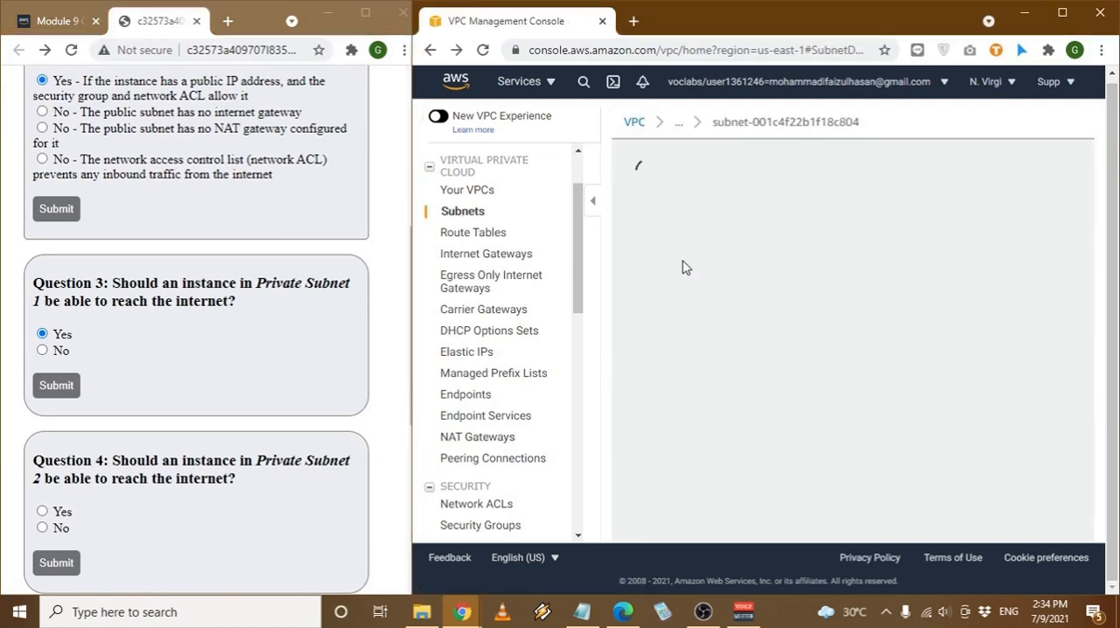
pyautogui.hotkey('alt', 'Left')
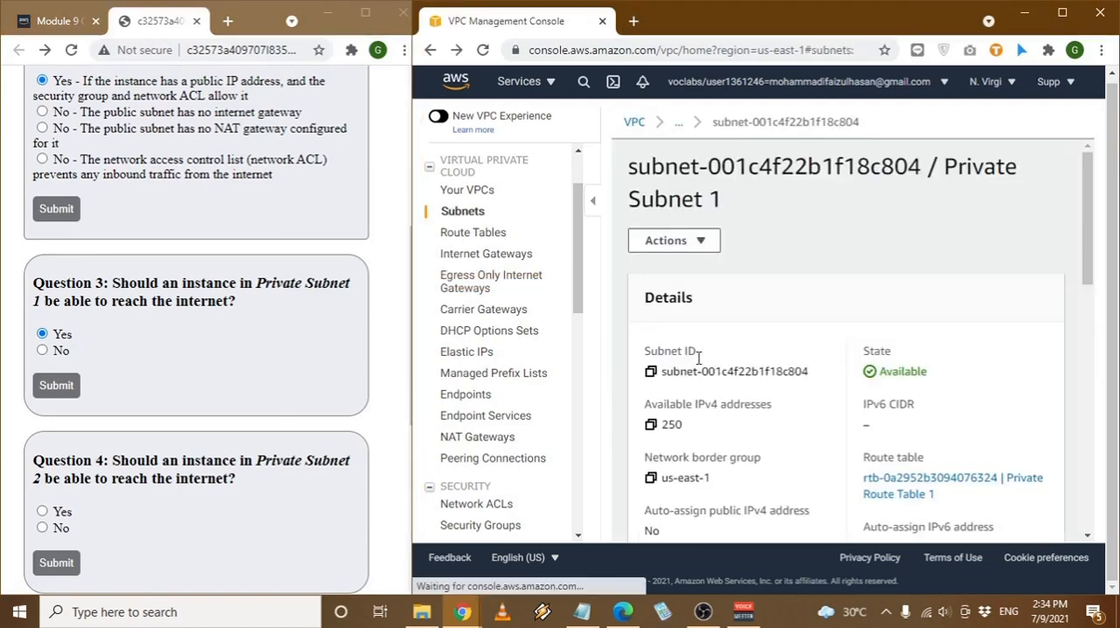
pyautogui.scroll(-1, 127, 370)
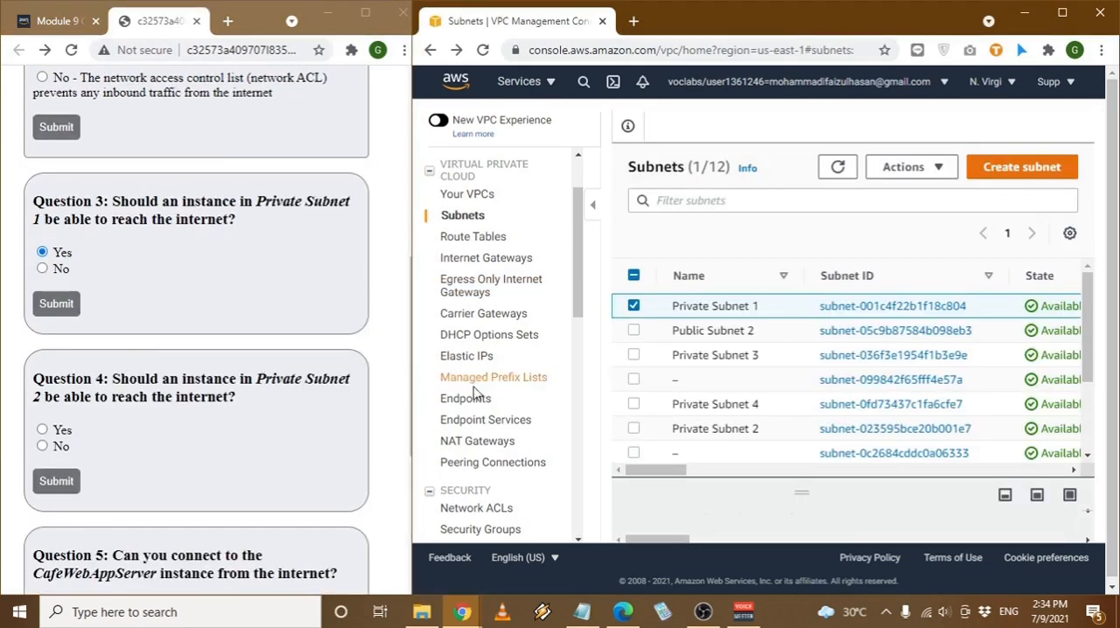
pyautogui.click(886, 429)
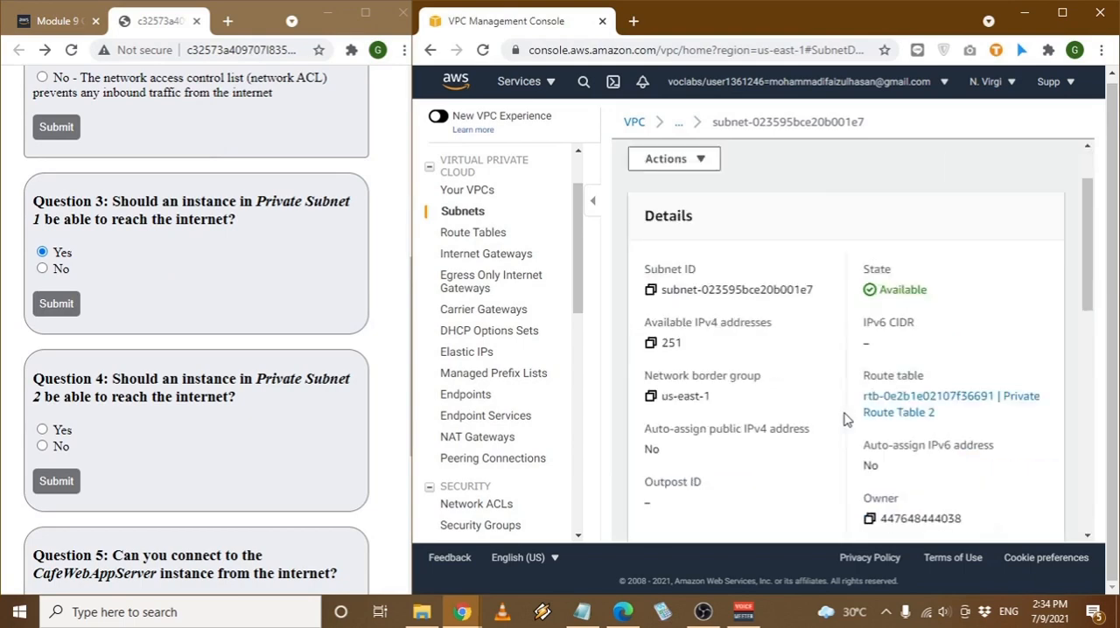
pyautogui.scroll(-5, 842, 418)
pyautogui.click(760, 291)
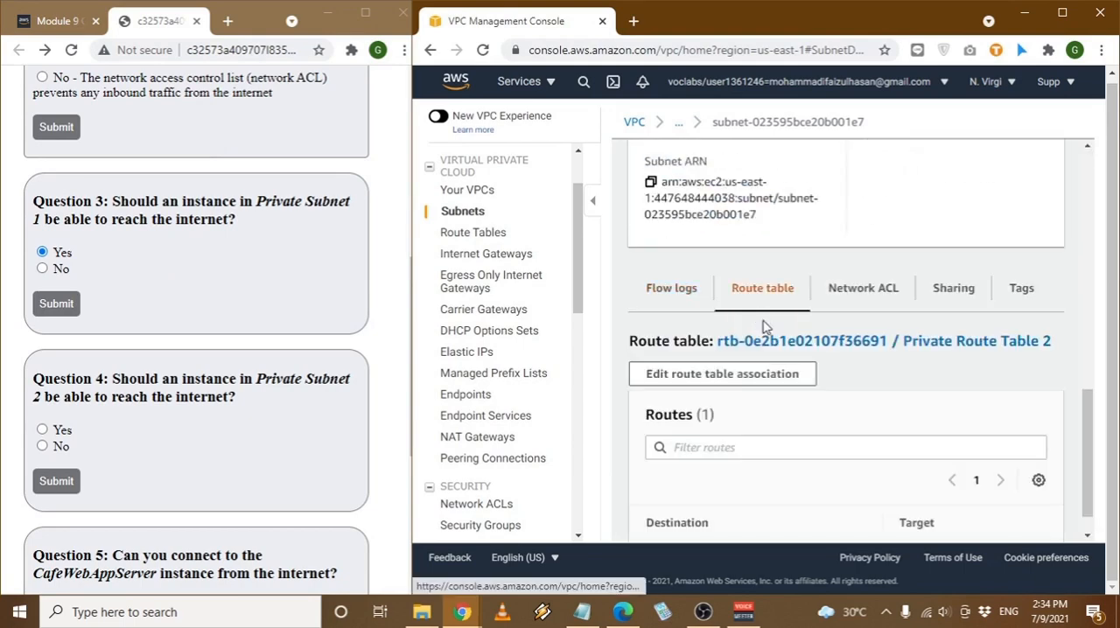
pyautogui.scroll(-1, 778, 382)
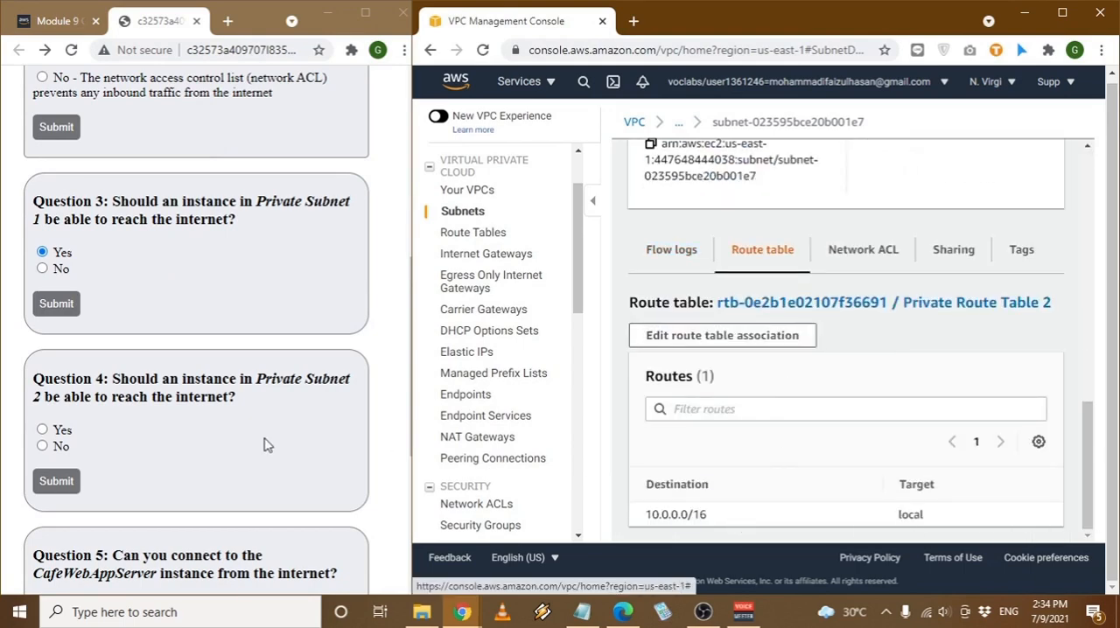
# - Submit "No" as the answer to Question 4 and return to the question list
pyautogui.click(43, 446)
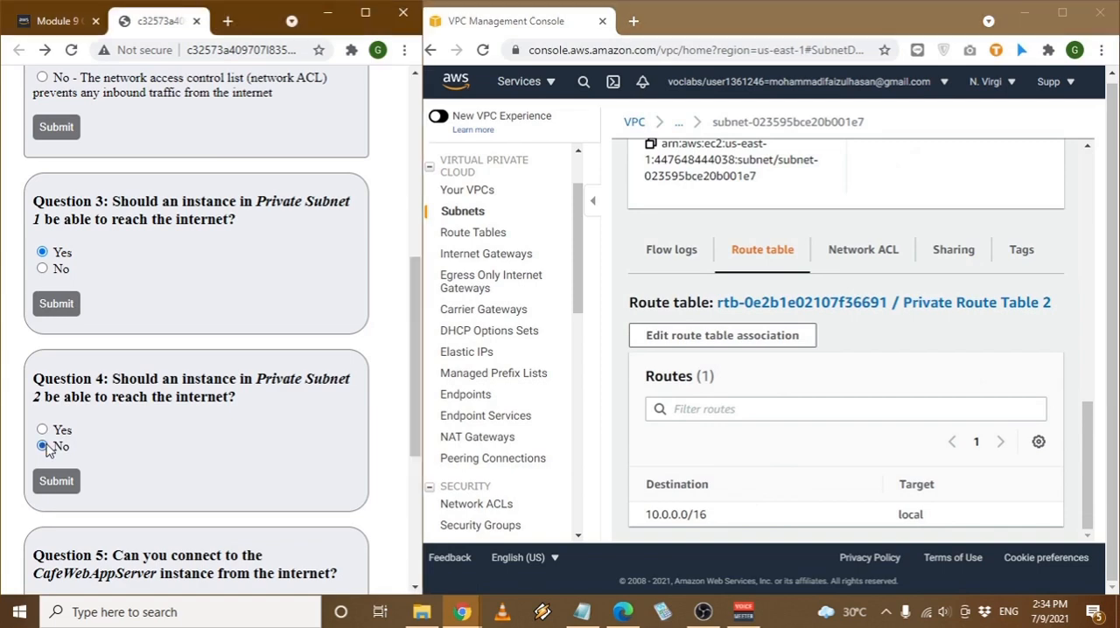
pyautogui.click(52, 481)
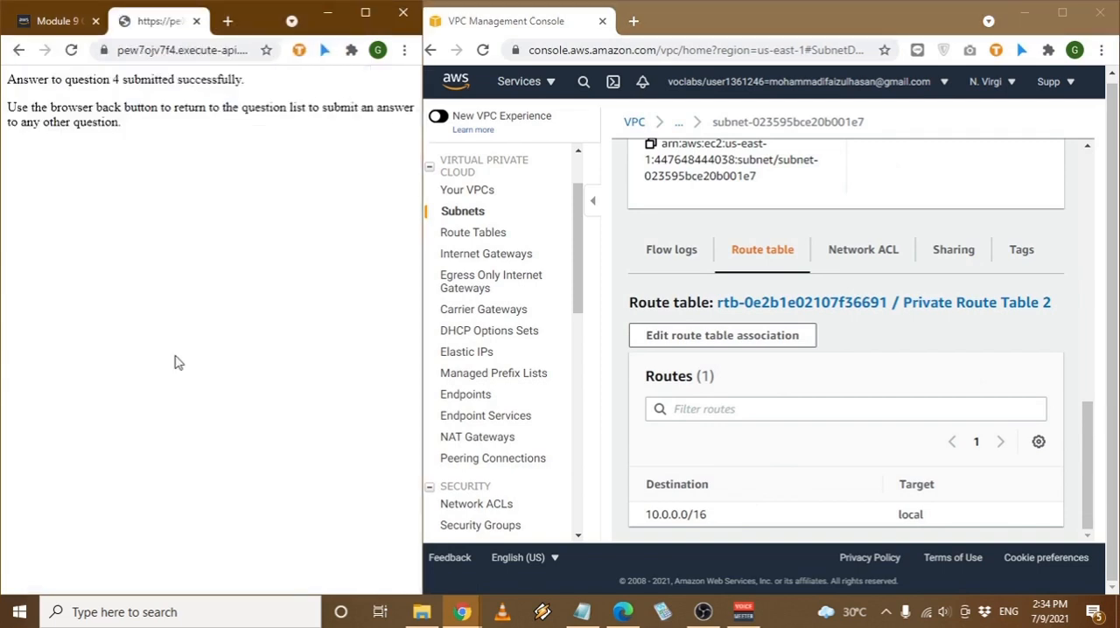
pyautogui.click(15, 51)
# - Read Question 5 about the CafeWebAppServer instance and list the running instances in the EC2 console
pyautogui.scroll(-4, 175, 245)
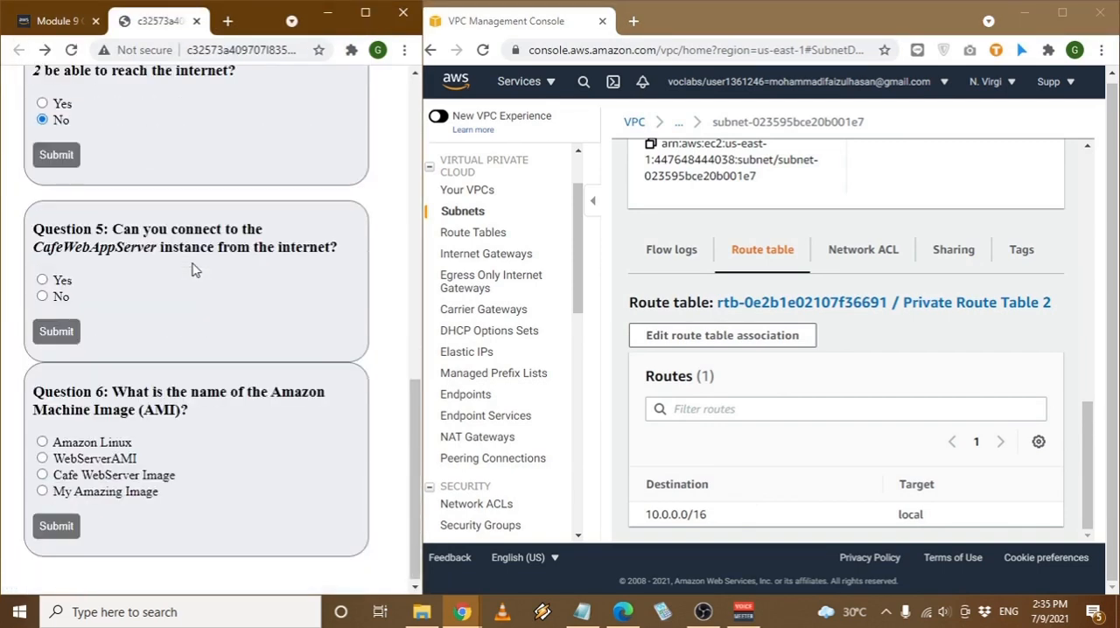
pyautogui.moveTo(130, 228); pyautogui.dragTo(256, 229)
pyautogui.click(171, 247)
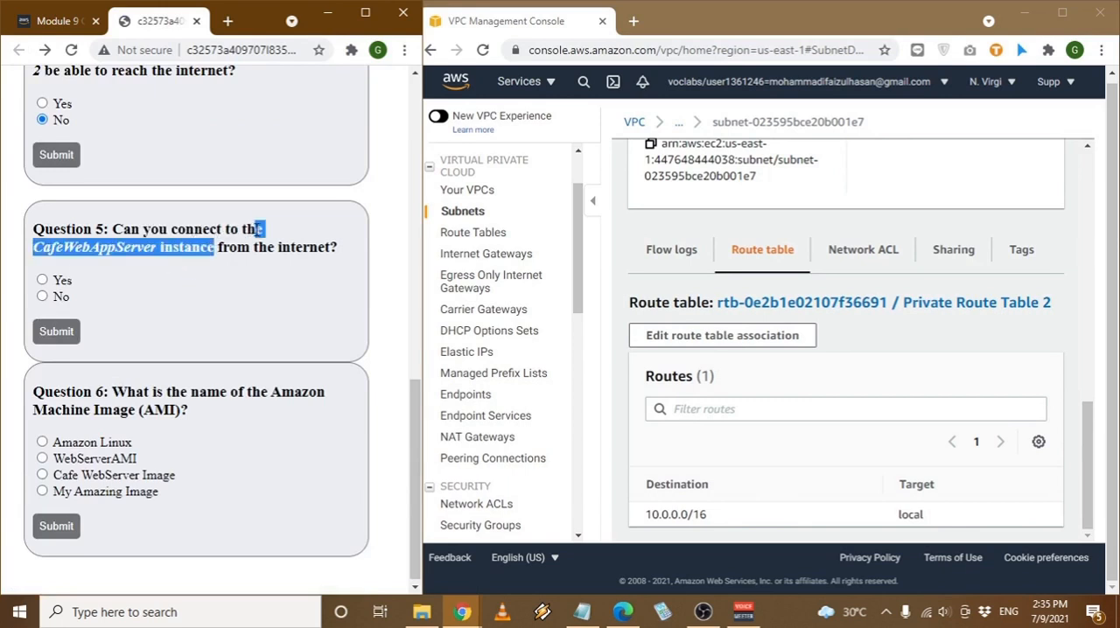
pyautogui.click(254, 230)
pyautogui.moveTo(95, 248); pyautogui.dragTo(256, 248)
pyautogui.click(188, 248)
pyautogui.click(255, 247)
pyautogui.click(527, 82)
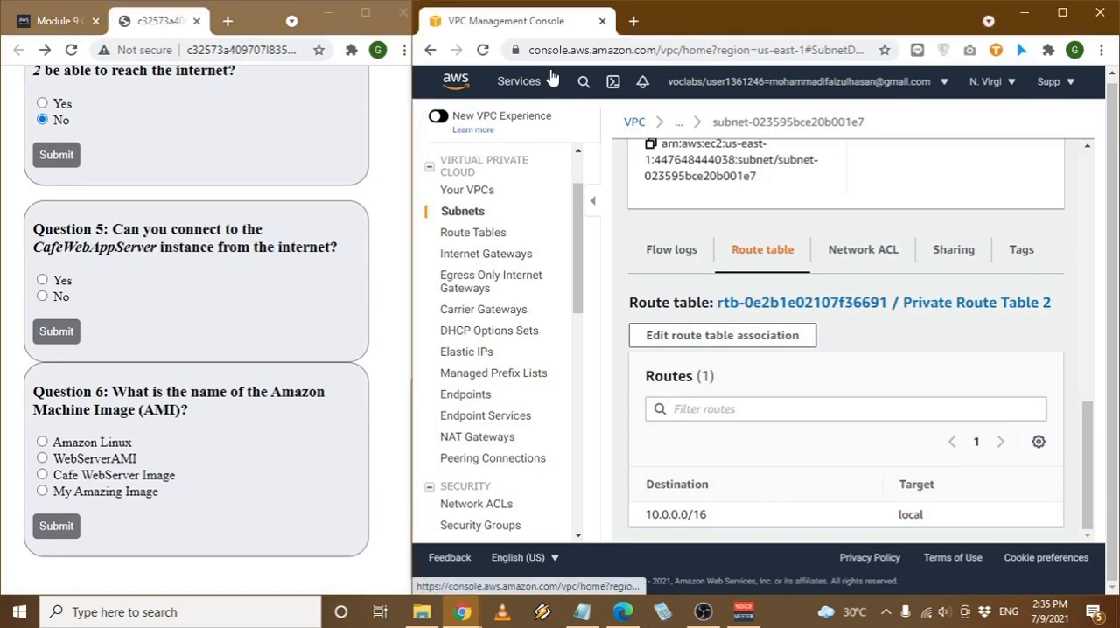
pyautogui.click(670, 181)
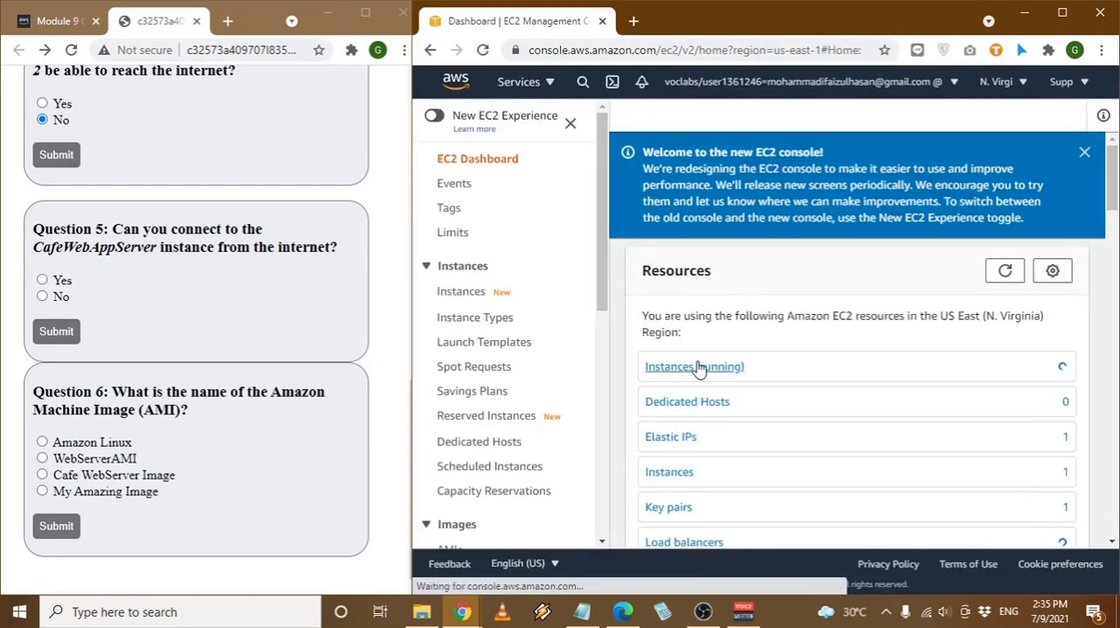
pyautogui.click(700, 367)
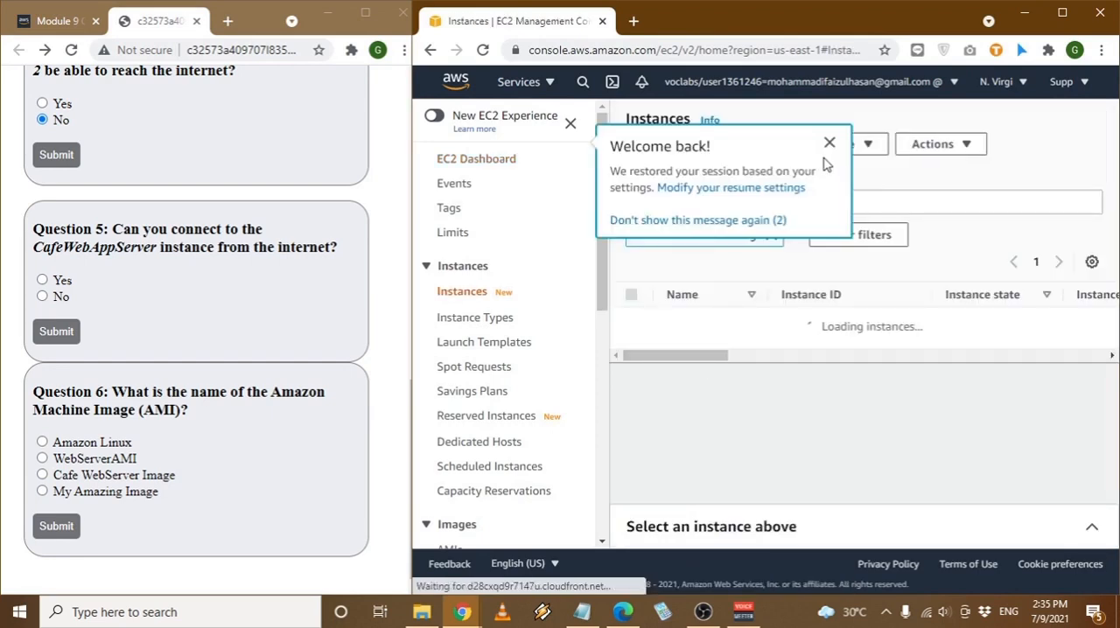
pyautogui.click(830, 142)
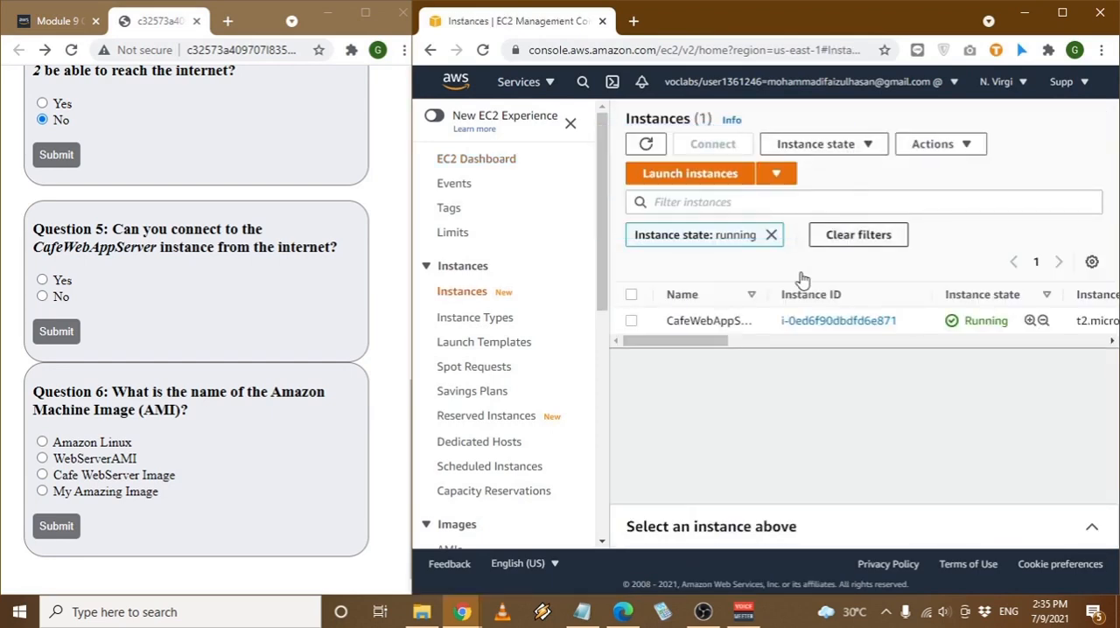
# - Open the CafeWebAppServer instance's details and examine its IP addresses and subnet
pyautogui.click(845, 322)
pyautogui.scroll(-1, 845, 330)
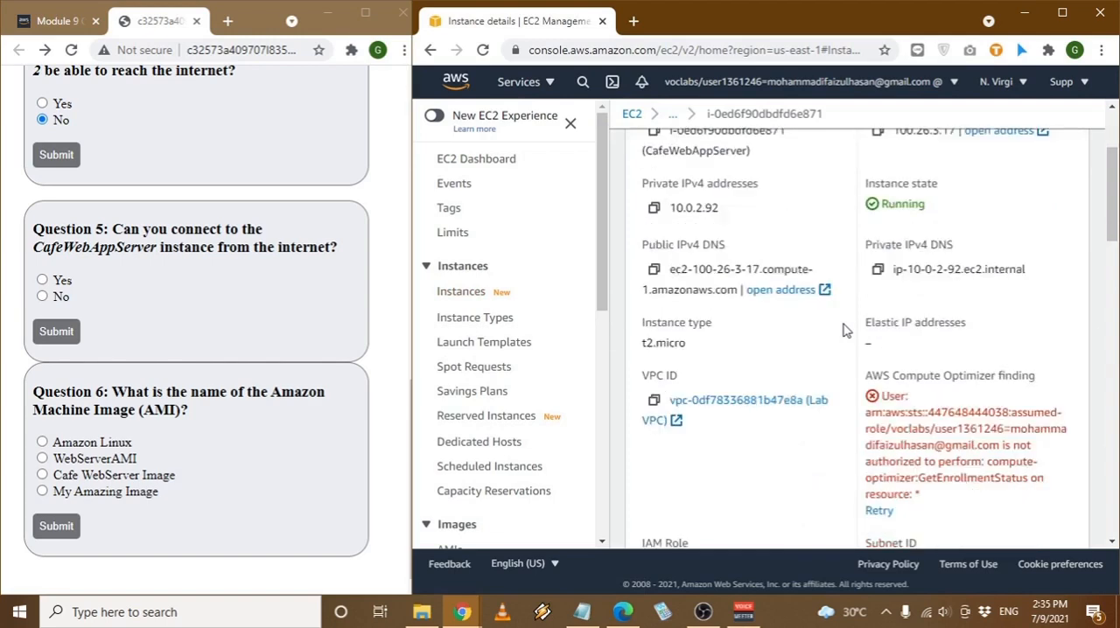
pyautogui.scroll(-2, 838, 330)
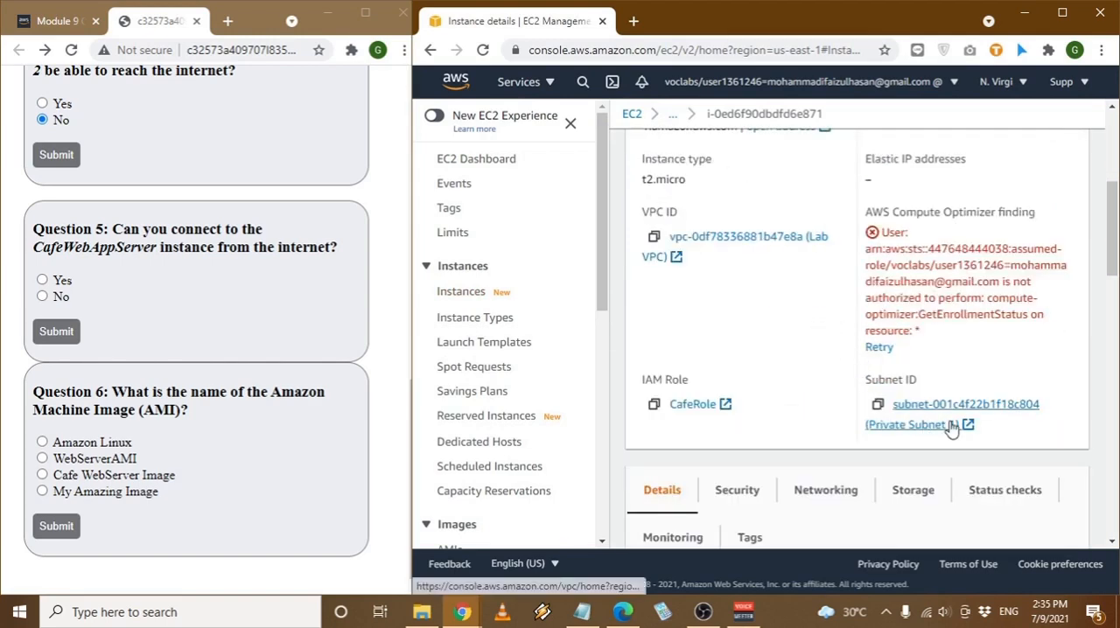
pyautogui.scroll(-2, 925, 428)
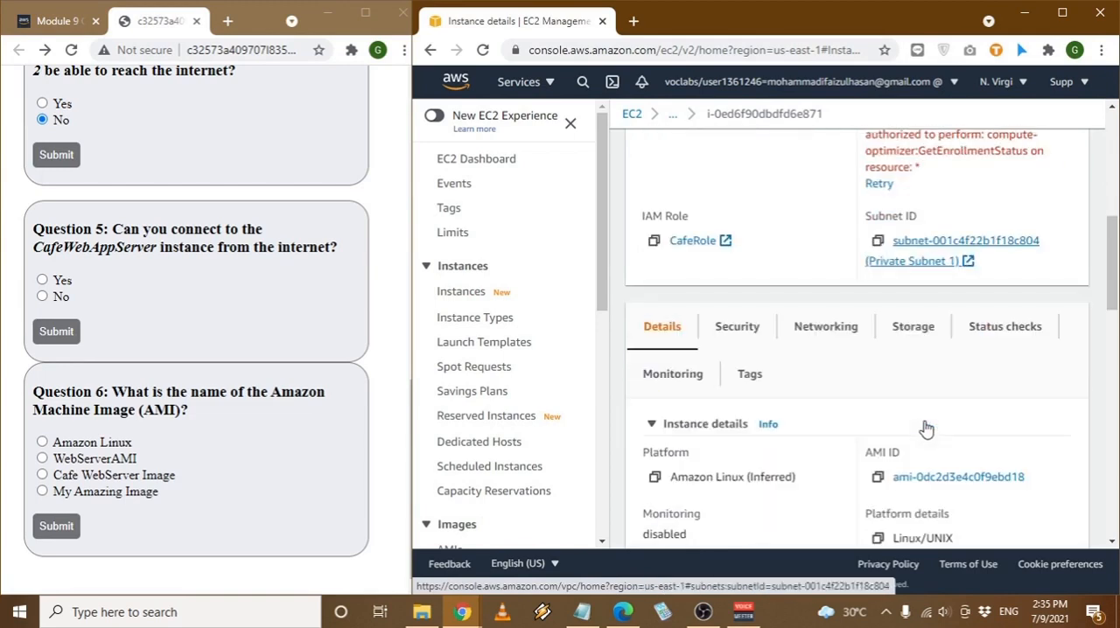
pyautogui.scroll(-4, 923, 428)
pyautogui.scroll(4, 922, 428)
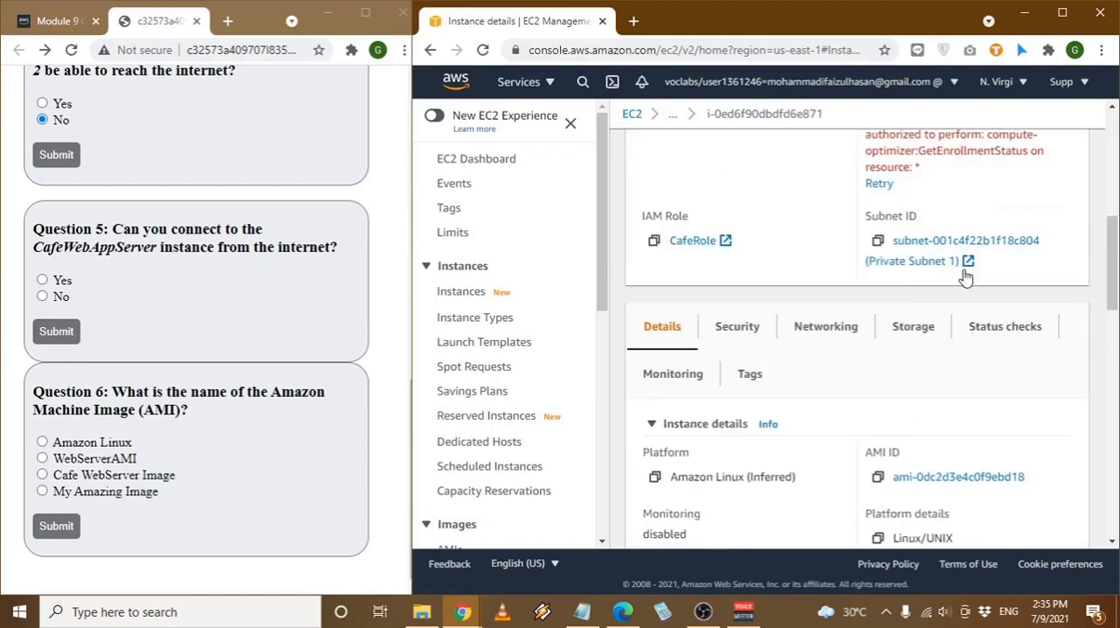
# - Submit "No" as the answer to Question 5 and return to the question list
pyautogui.click(50, 298)
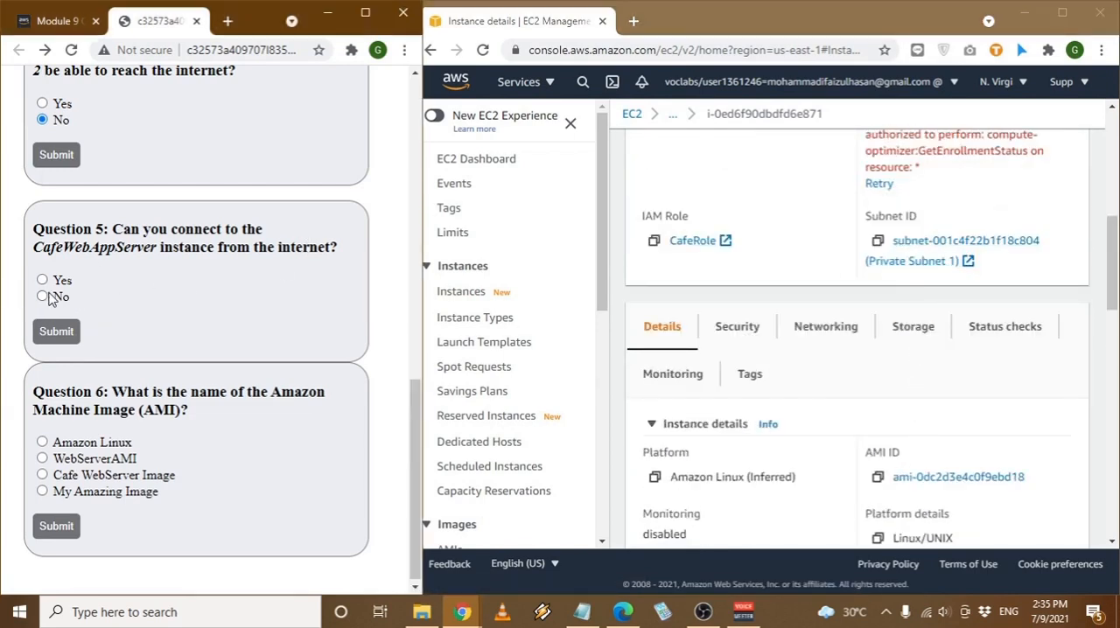
pyautogui.scroll(1, 48, 300)
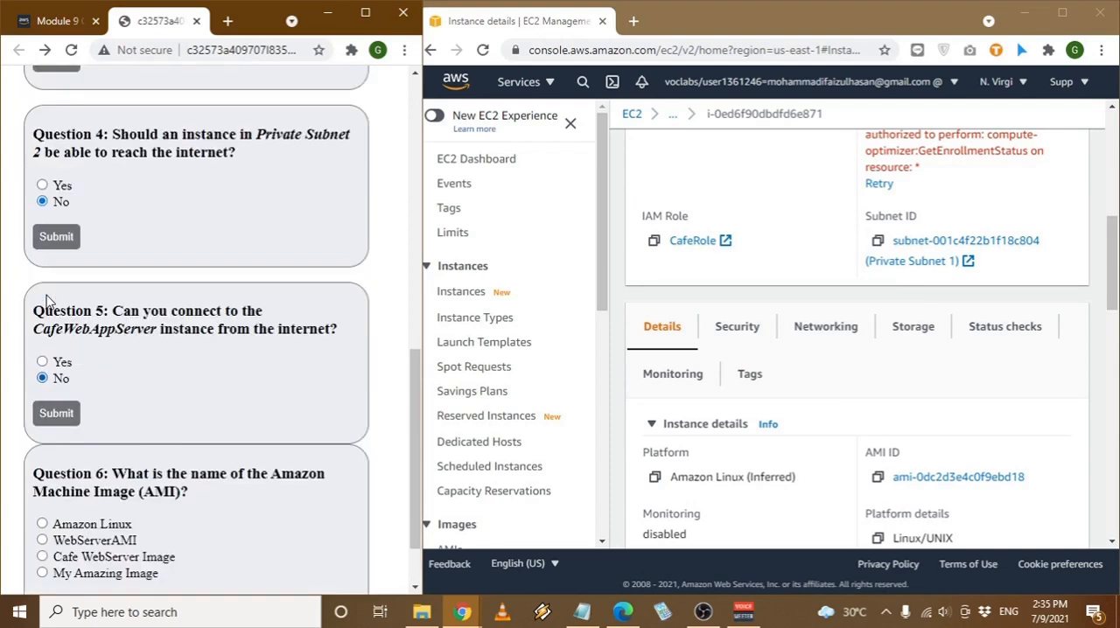
pyautogui.scroll(-1, 104, 332)
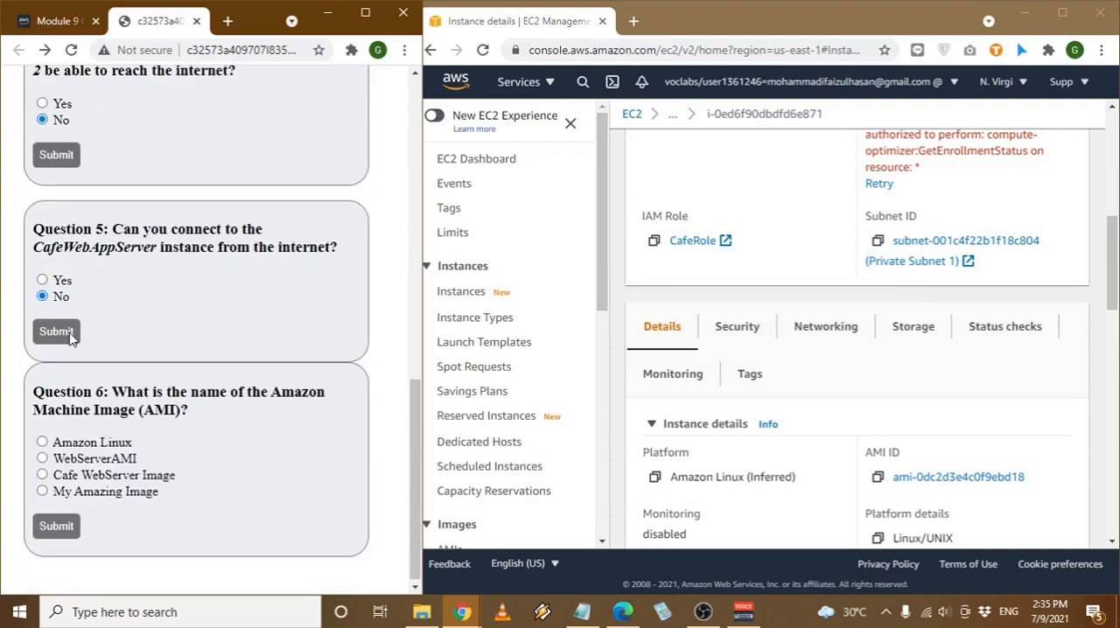
pyautogui.click(72, 339)
pyautogui.hotkey('alt', 'Left')
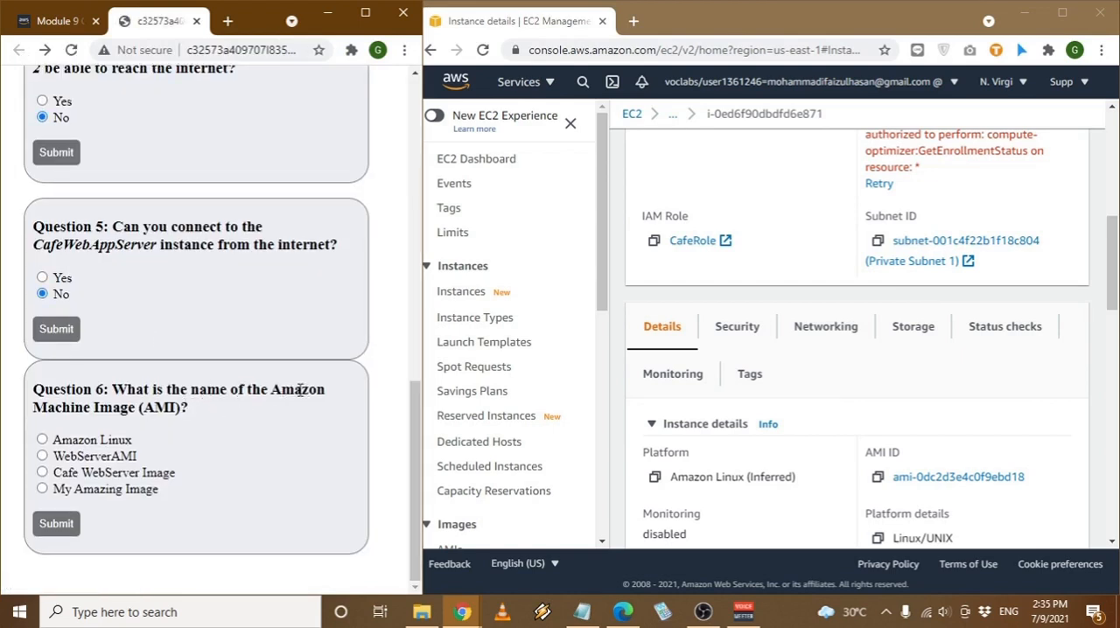
# - Look up the AMI's name among the owned EC2 images and submit "Cafe WebServer Image" for Question 6
pyautogui.scroll(-4, 536, 396)
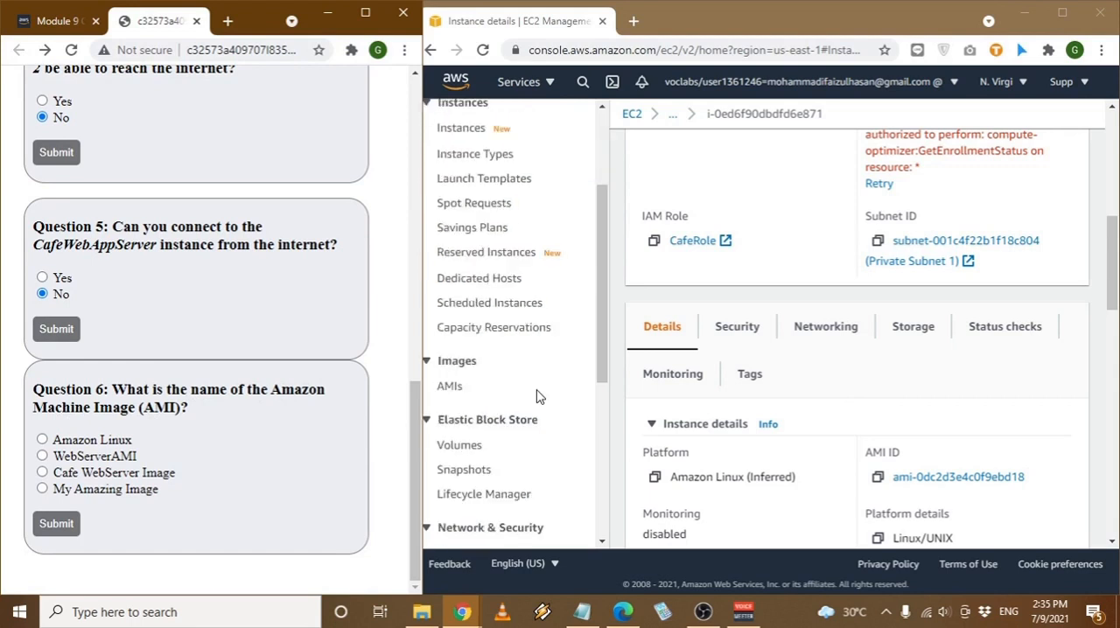
pyautogui.click(451, 224)
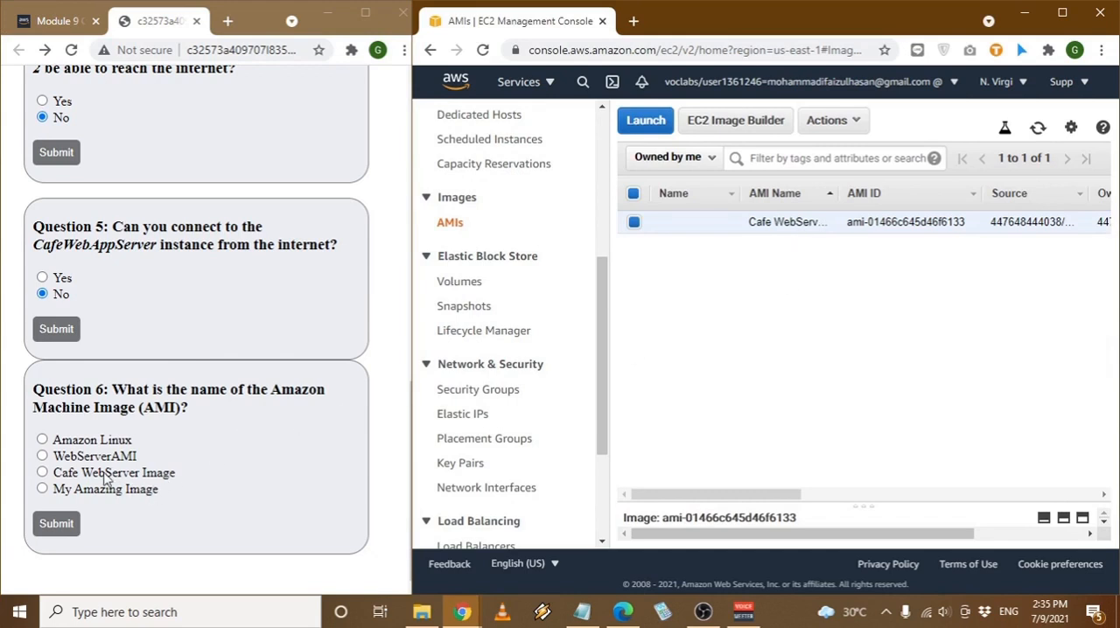
pyautogui.click(42, 474)
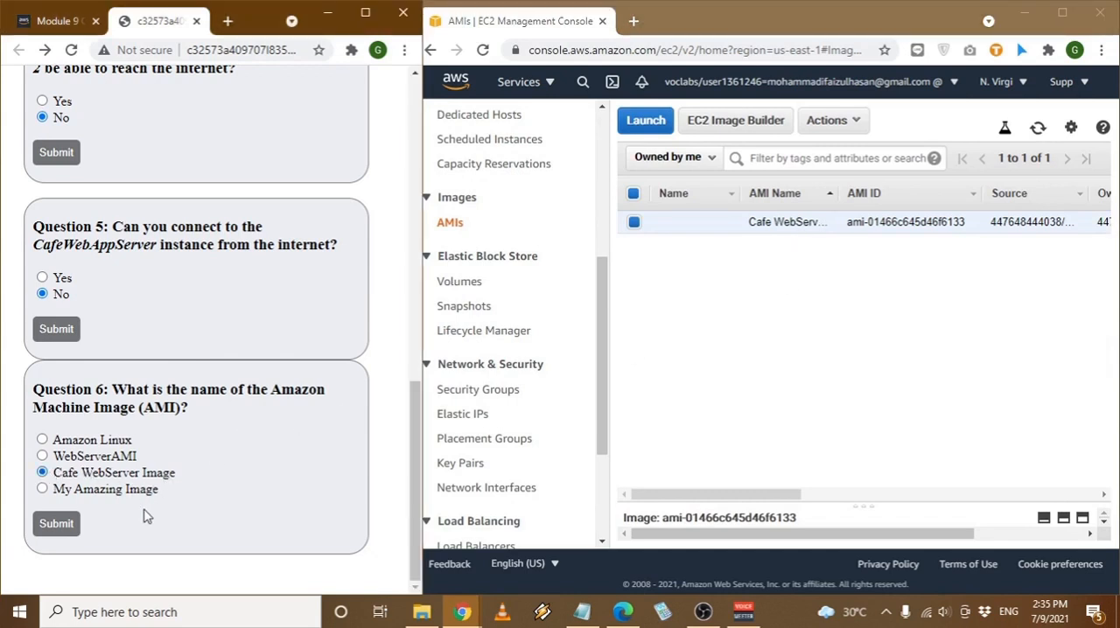
pyautogui.click(51, 528)
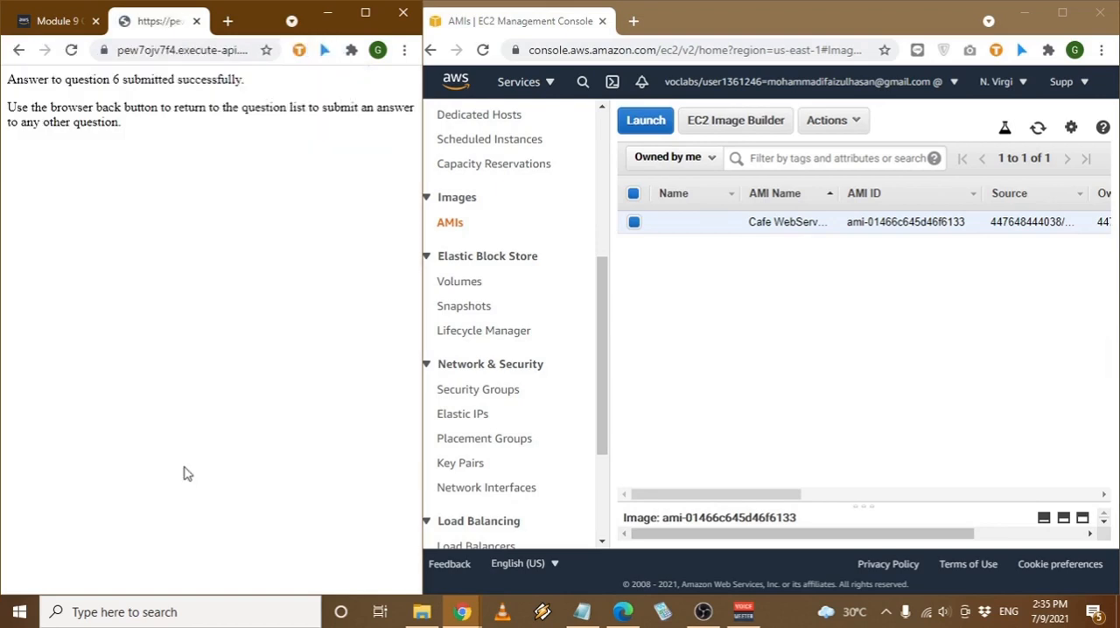
# - Go back to the question list and reopen the Module 9 lab instructions page
pyautogui.click(18, 50)
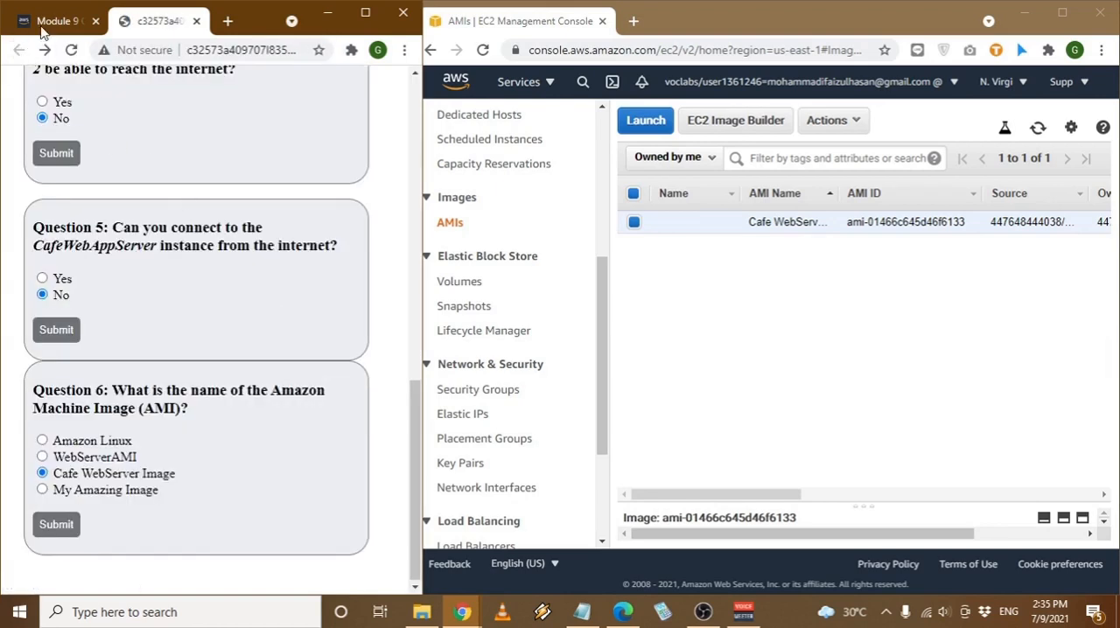
pyautogui.click(43, 31)
pyautogui.scroll(-3, 308, 480)
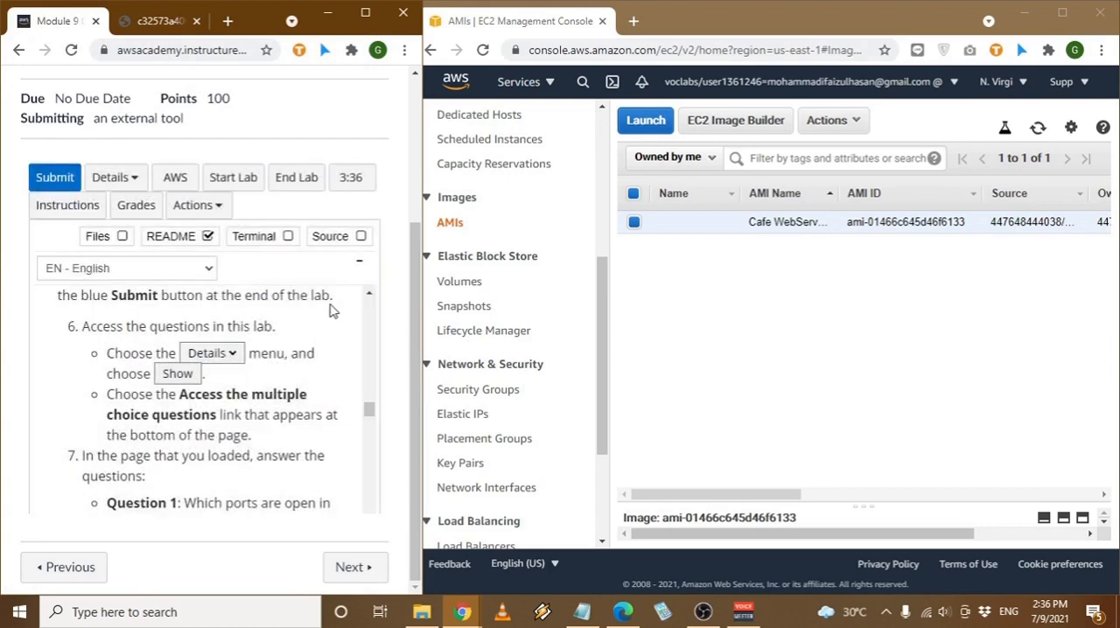
pyautogui.click(359, 263)
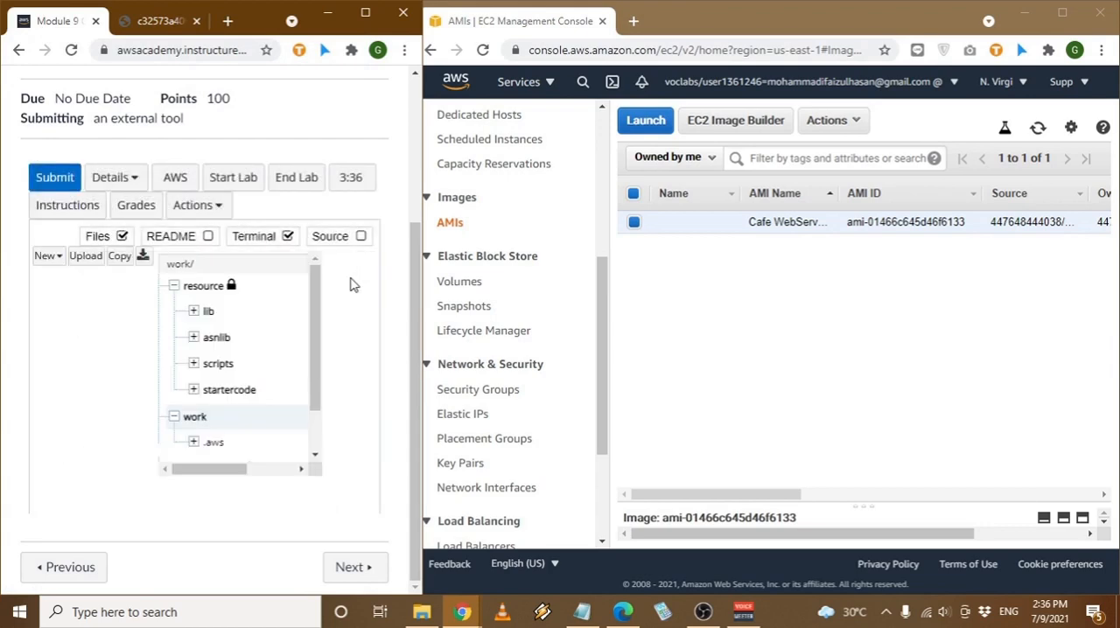
pyautogui.click(250, 250)
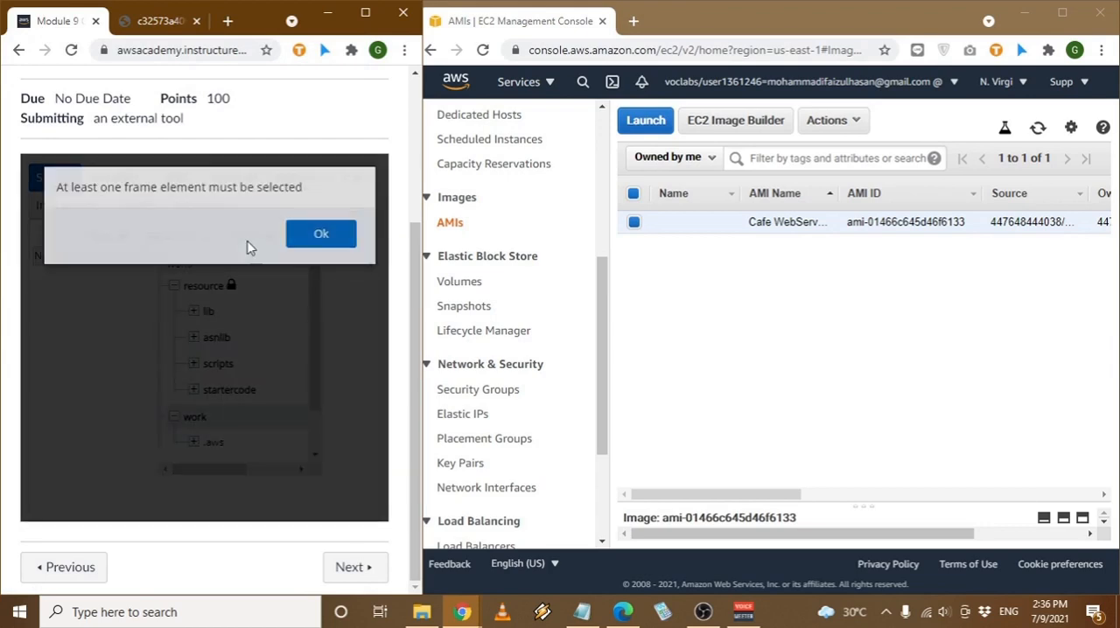
pyautogui.click(324, 235)
pyautogui.click(168, 236)
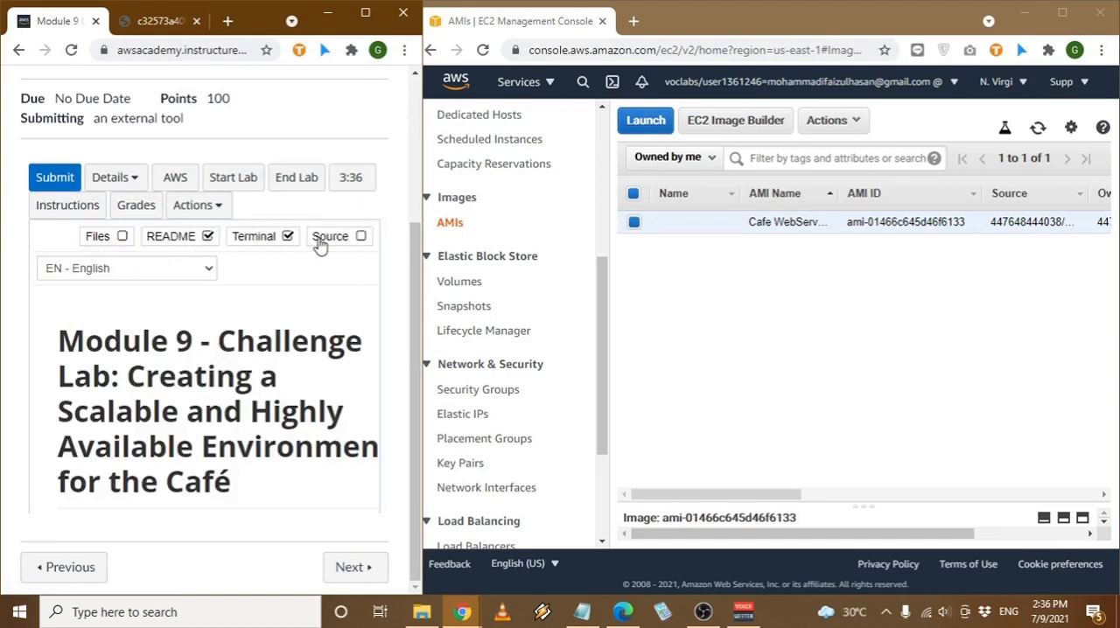
pyautogui.click(288, 237)
# - Find the Task 2 section on creating a NAT gateway in the README instructions
pyautogui.scroll(-12, 328, 371)
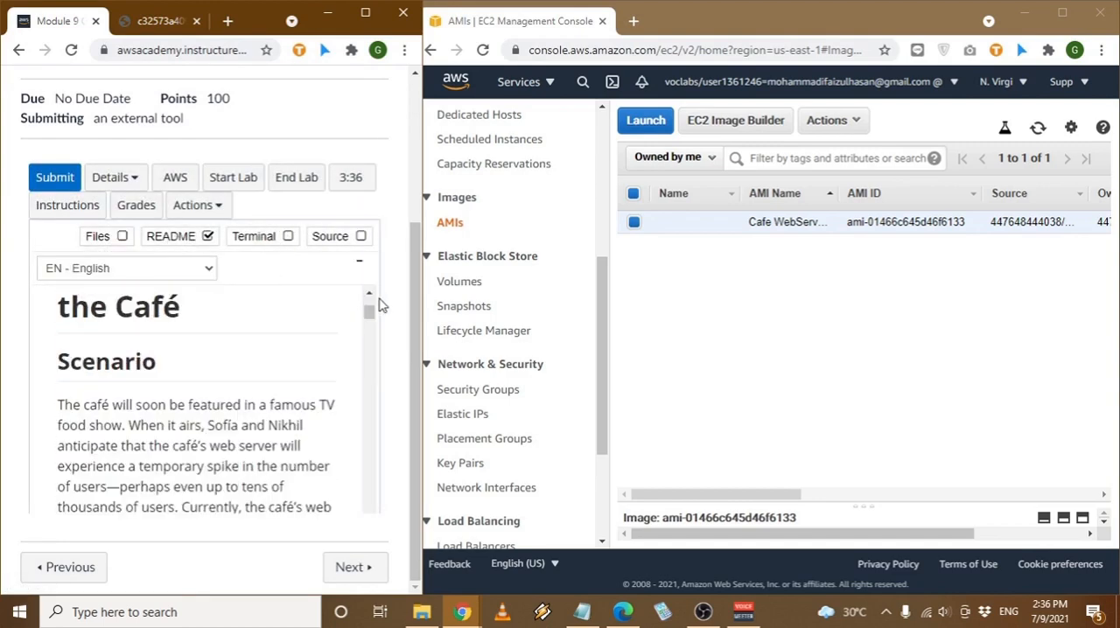
pyautogui.scroll(-12, 328, 372)
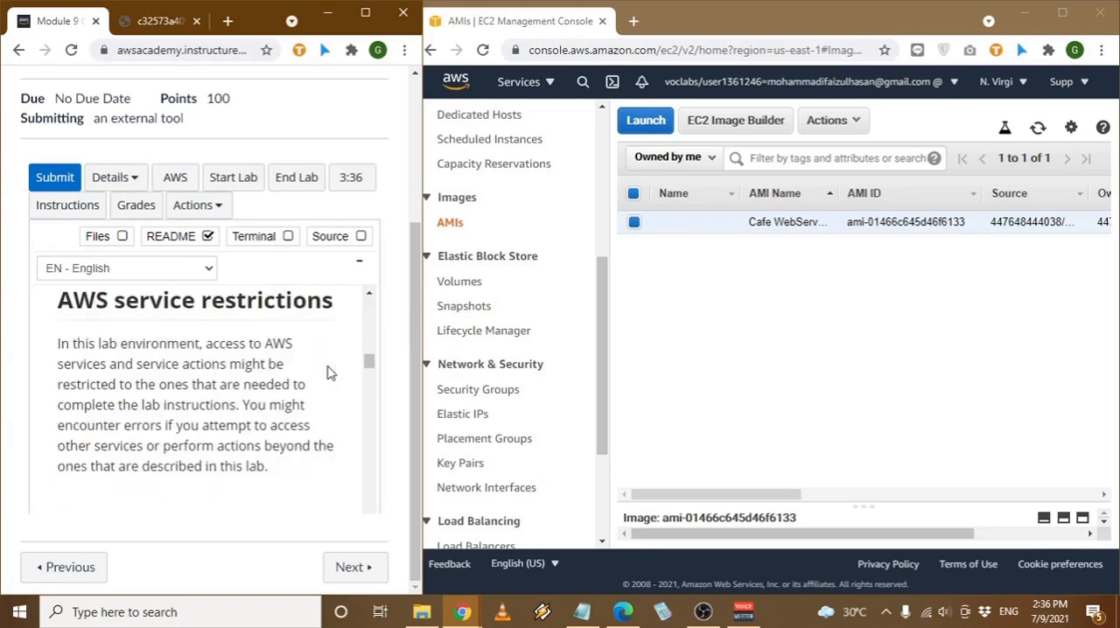
pyautogui.scroll(-12, 328, 367)
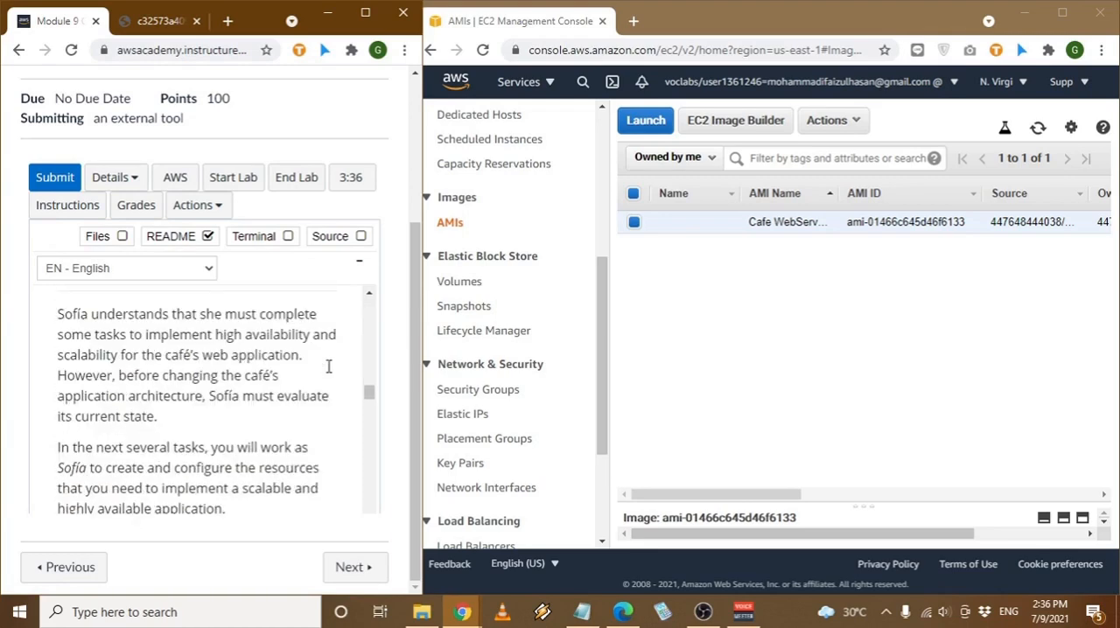
pyautogui.scroll(-3, 328, 372)
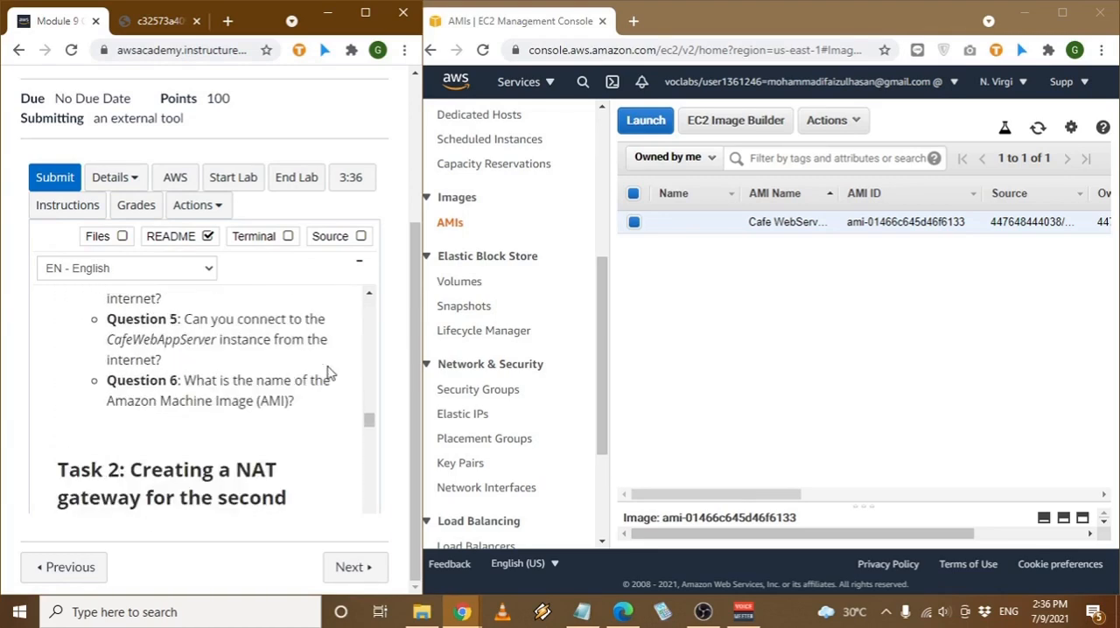
# - Read the Task 2 instructions for the second Availability Zone's NAT gateway and open the VPC service console
pyautogui.scroll(-3, 328, 372)
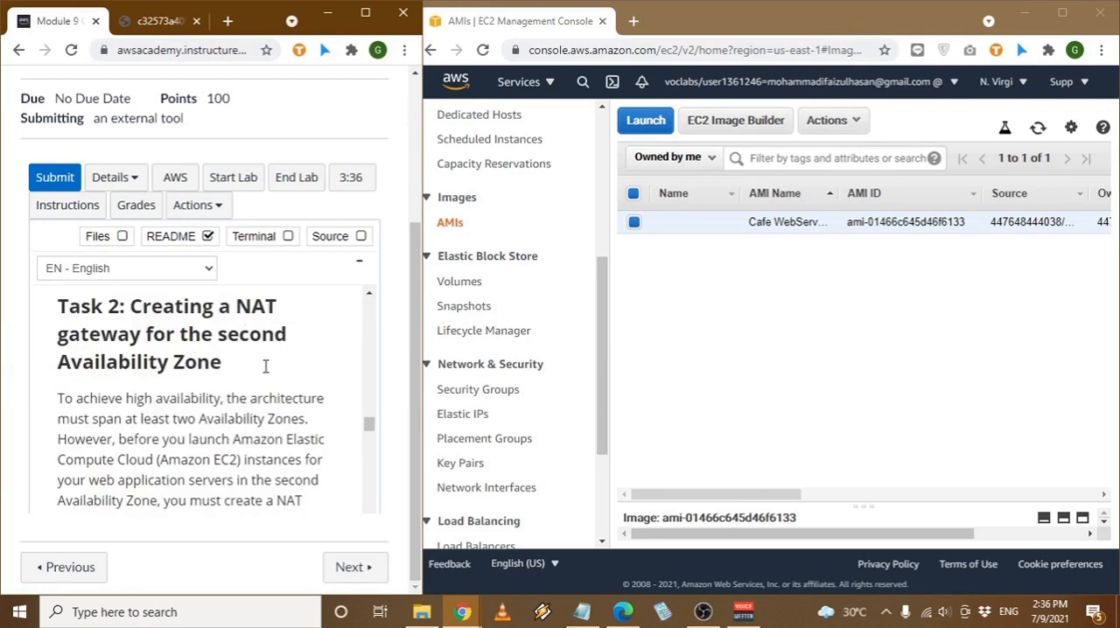
pyautogui.scroll(-1, 265, 366)
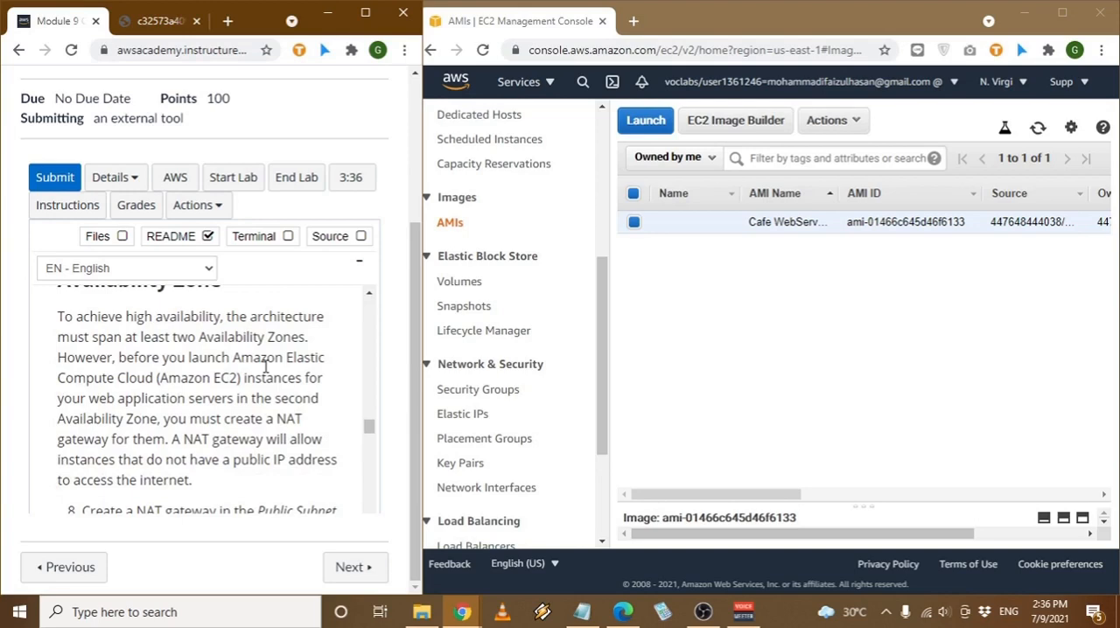
pyautogui.scroll(-5, 265, 367)
pyautogui.scroll(2, 265, 367)
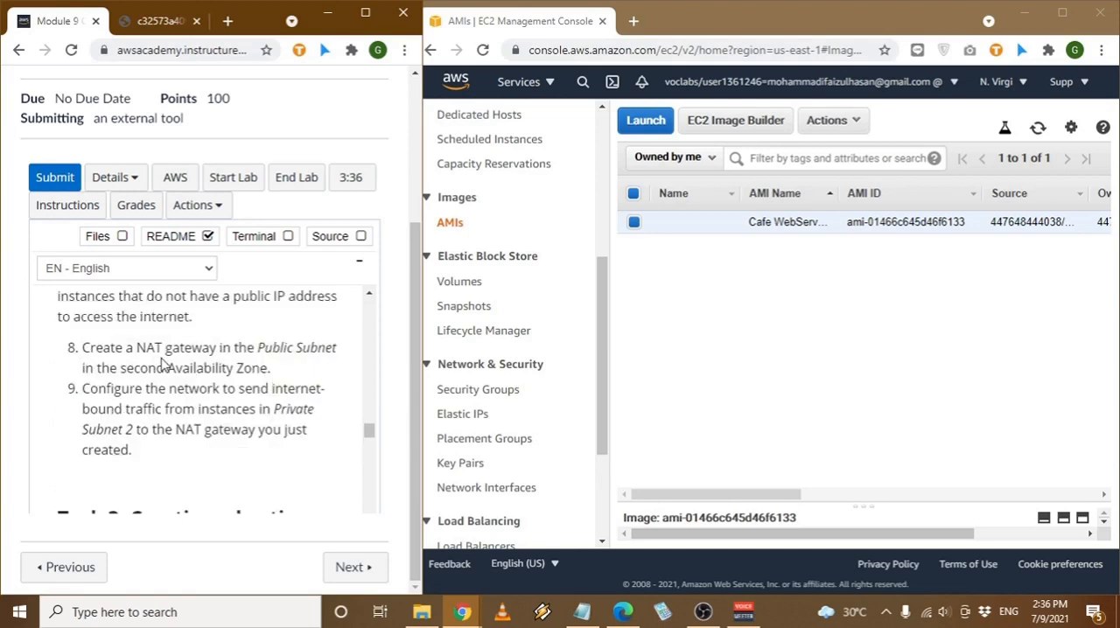
pyautogui.moveTo(148, 352); pyautogui.dragTo(221, 352)
pyautogui.click(225, 351)
pyautogui.click(544, 87)
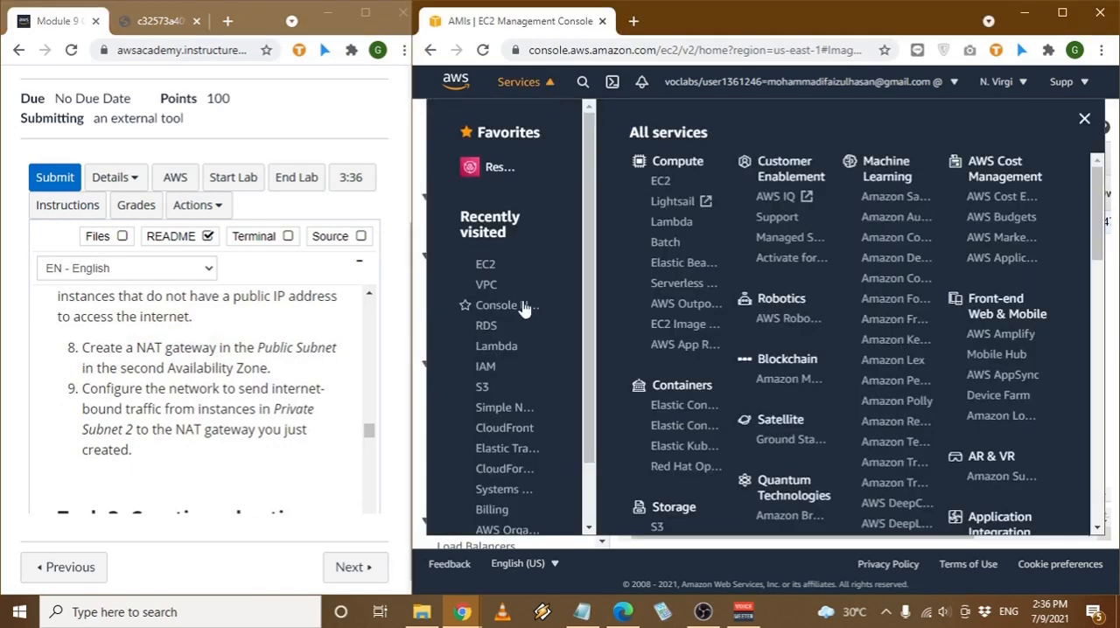
pyautogui.click(486, 287)
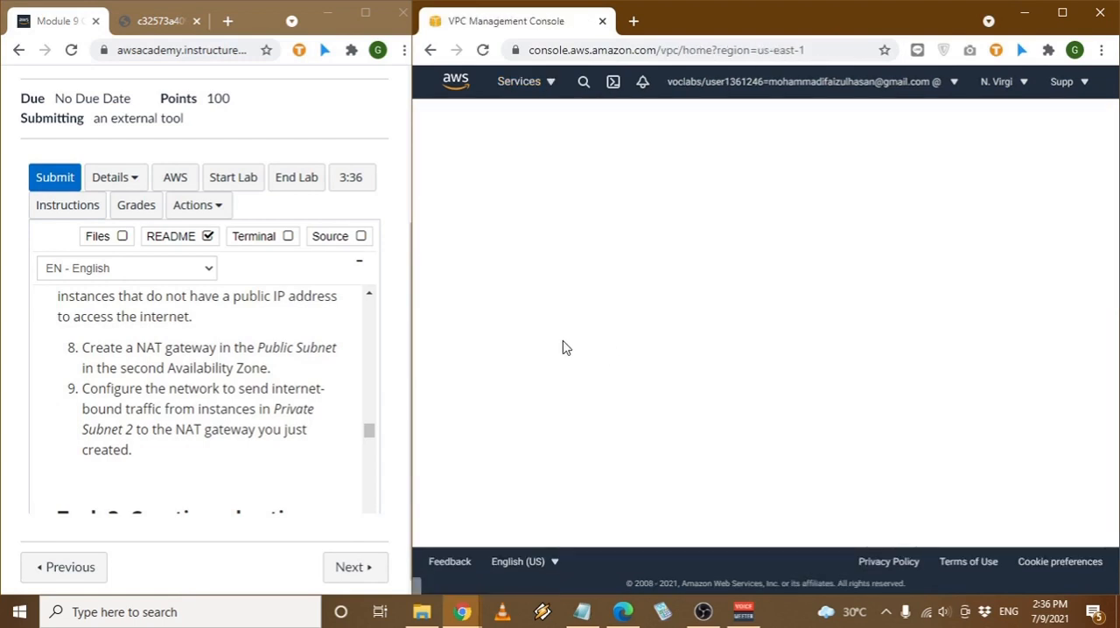
# - Open the README's starting and final architecture diagrams in separate browser tabs, view one, and return to the lab page
pyautogui.scroll(3, 313, 385)
pyautogui.scroll(15, 313, 385)
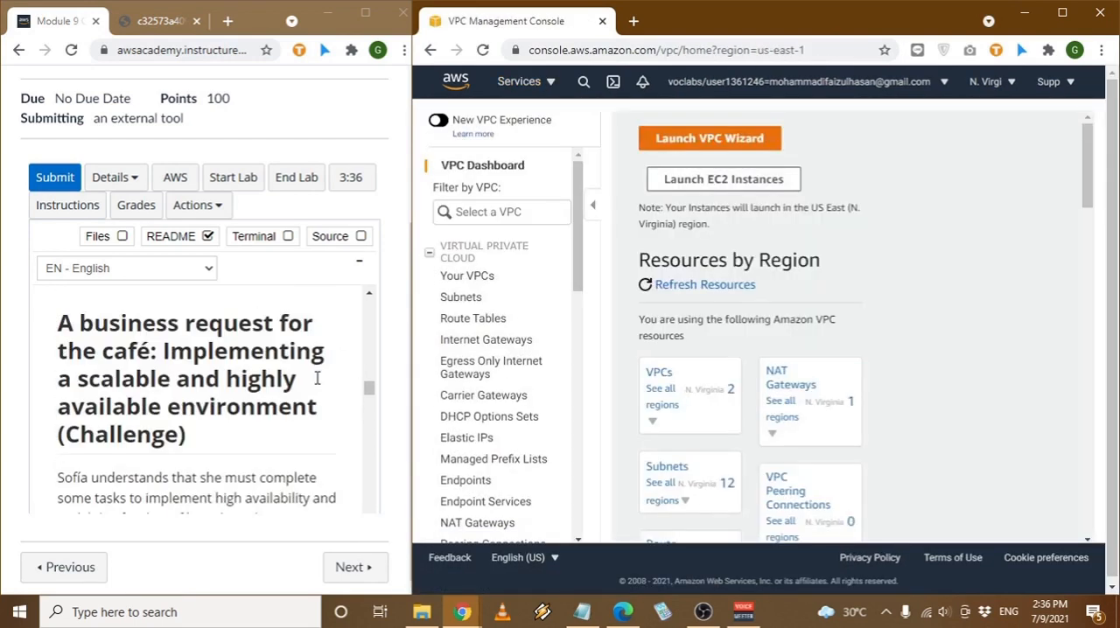
pyautogui.scroll(3, 317, 379)
pyautogui.moveTo(299, 378); pyautogui.dragTo(261, 19)
pyautogui.click(48, 26)
pyautogui.scroll(-2, 218, 343)
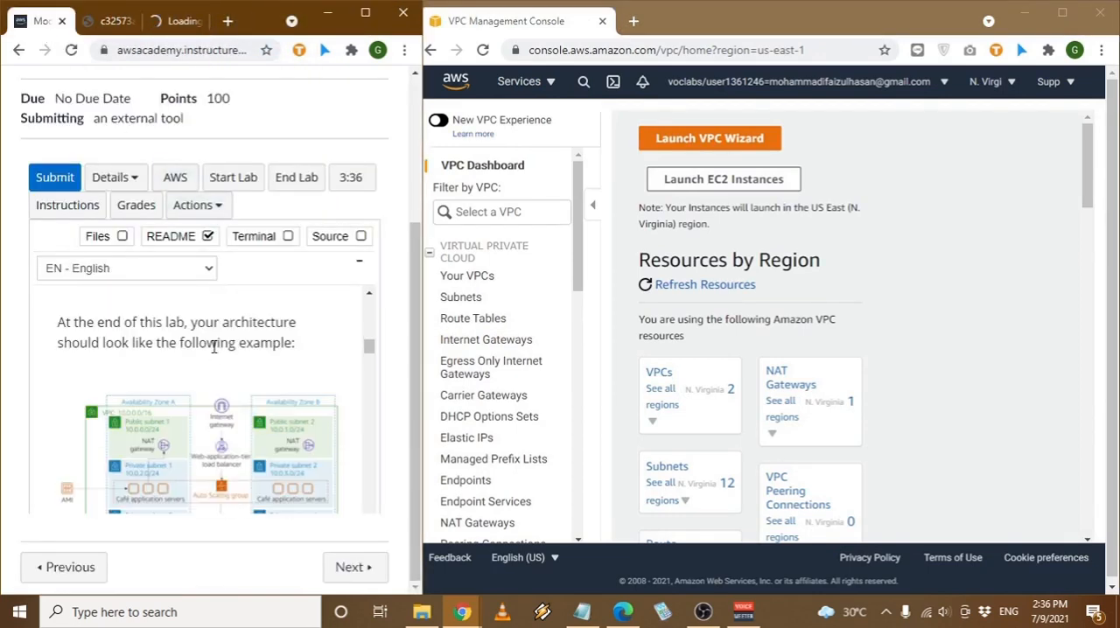
pyautogui.scroll(2, 225, 385)
pyautogui.moveTo(226, 306); pyautogui.dragTo(226, 19)
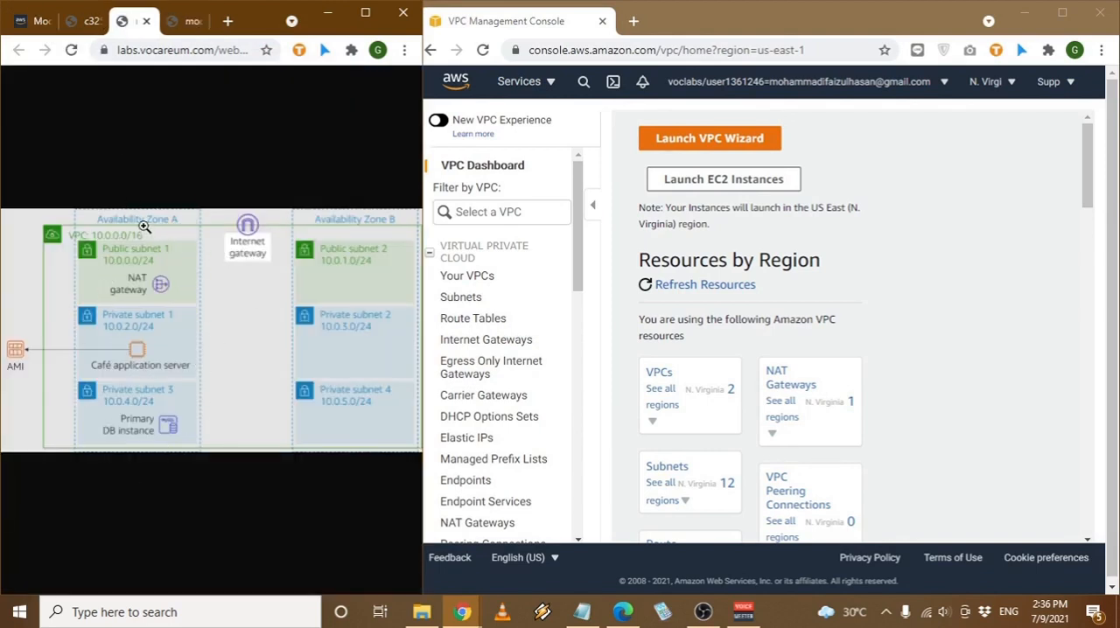
pyautogui.click(35, 21)
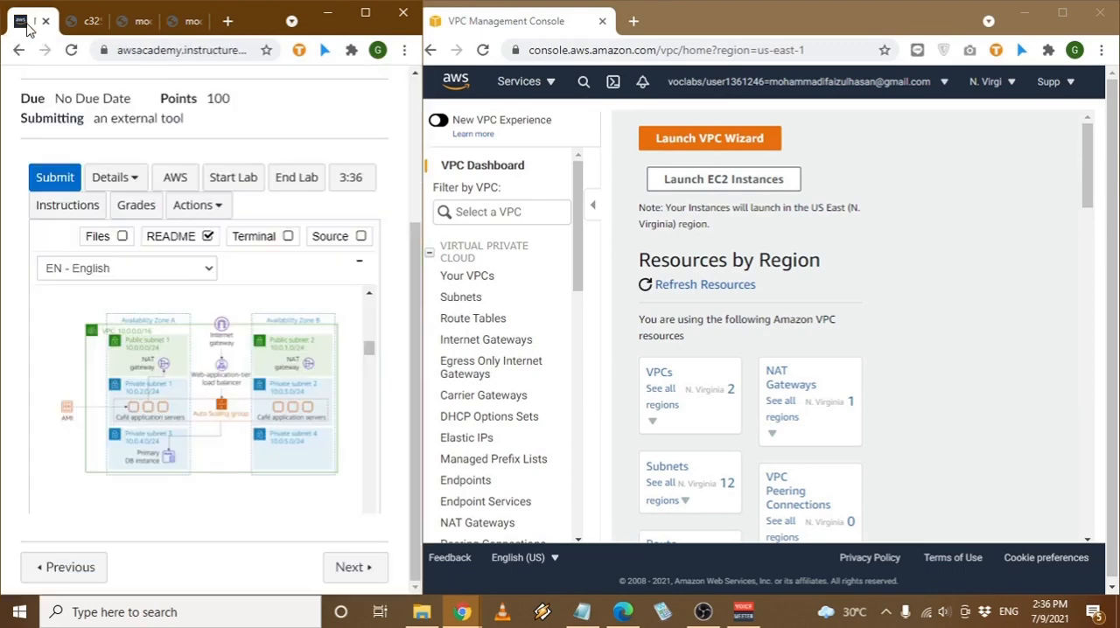
# - Find steps 8 and 9 of Task 2 in the README again
pyautogui.scroll(-10, 210, 408)
pyautogui.scroll(-20, 210, 408)
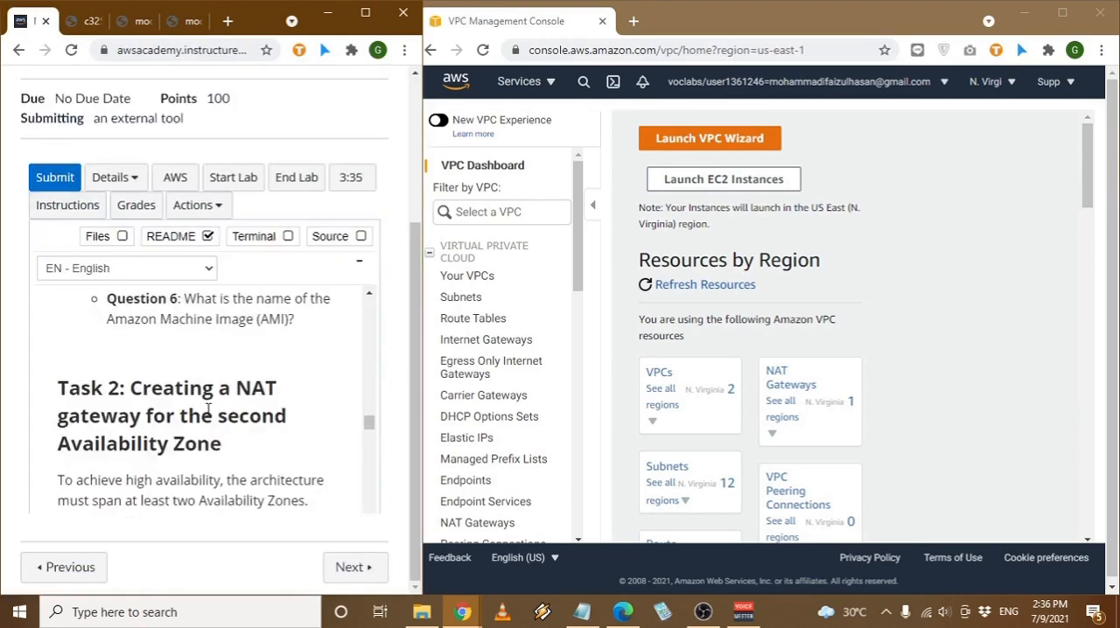
pyautogui.scroll(-20, 209, 411)
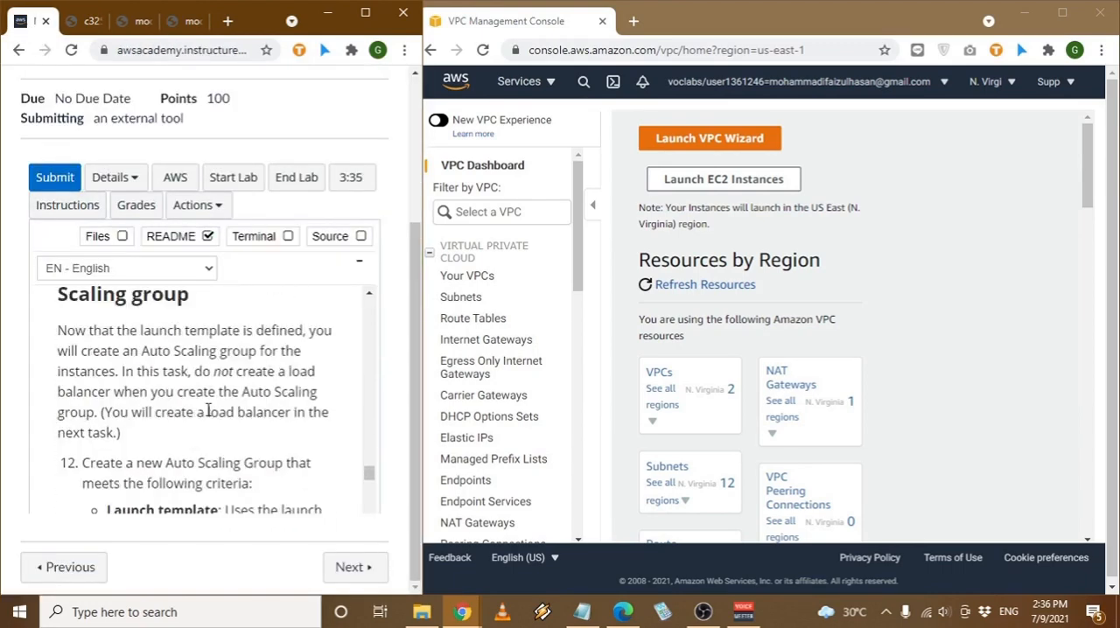
pyautogui.scroll(20, 209, 417)
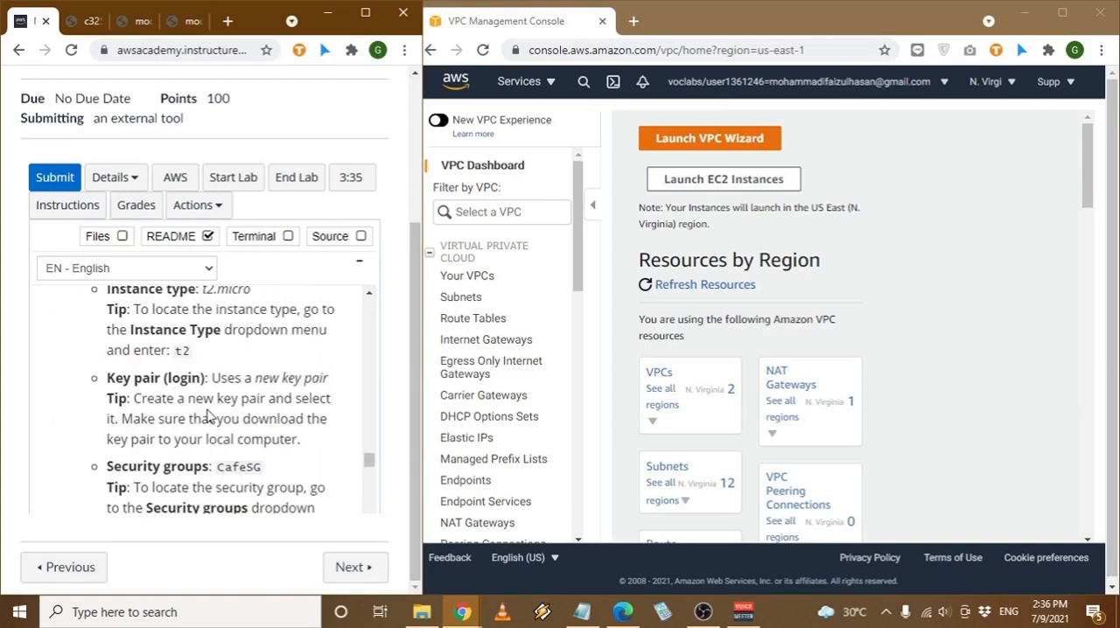
pyautogui.scroll(4, 209, 416)
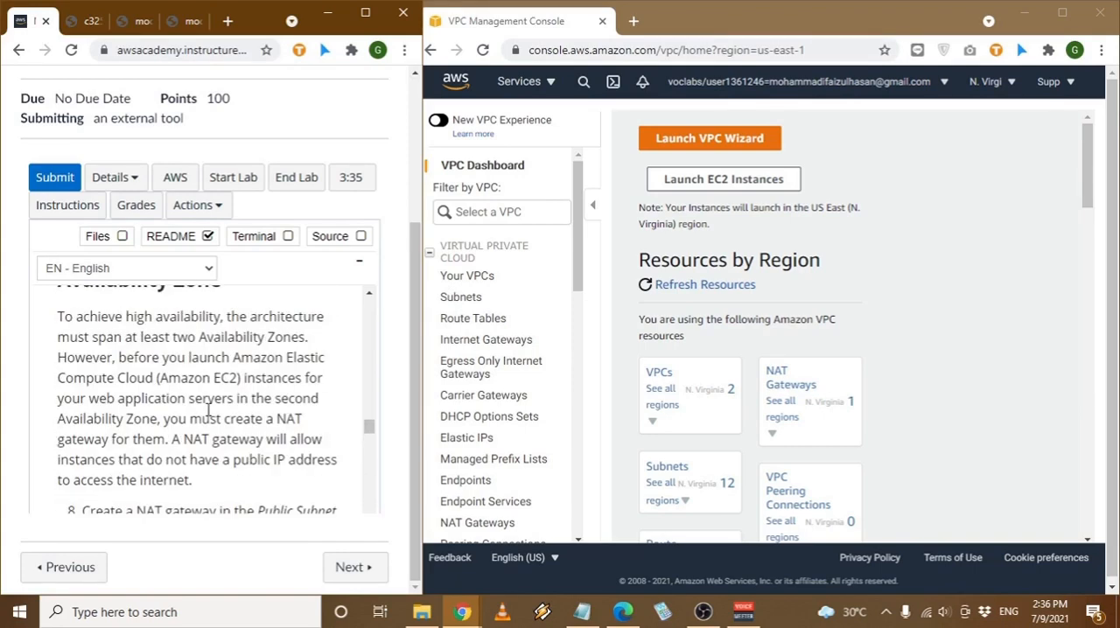
pyautogui.scroll(-2, 208, 417)
pyautogui.scroll(-3, 490, 394)
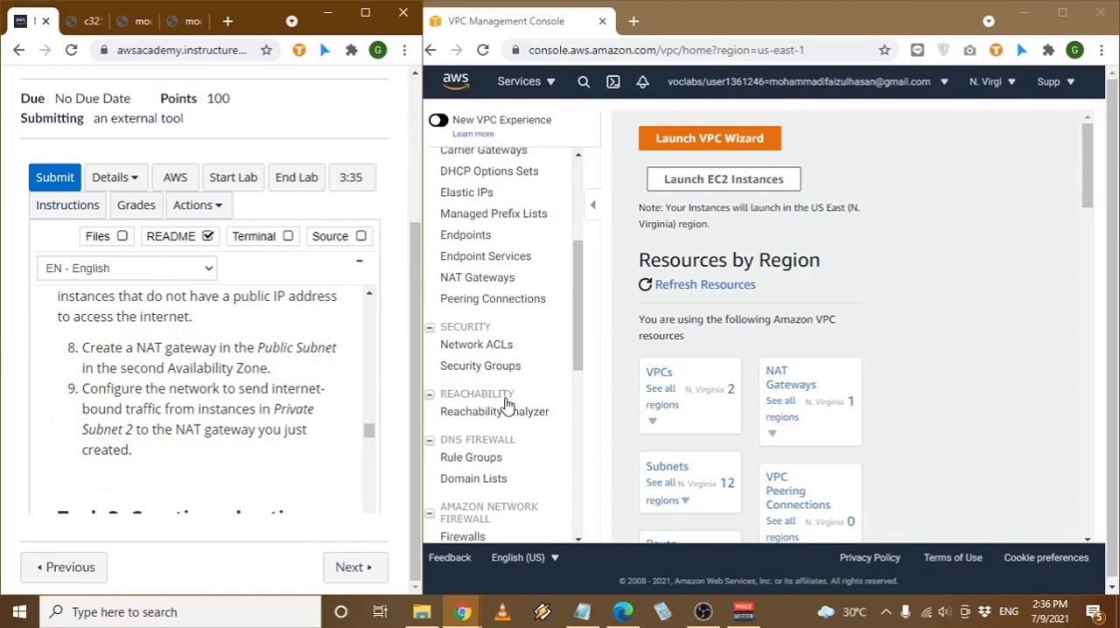
# - Start creating a NAT gateway in the VPC console and name it "NG-Public 2"
pyautogui.click(480, 278)
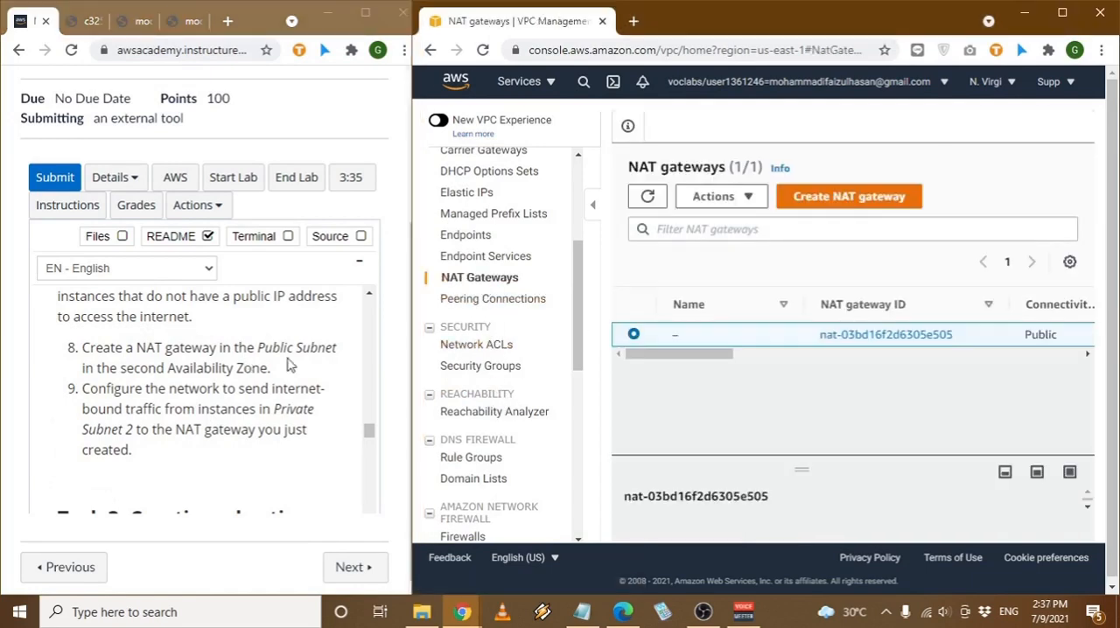
pyautogui.click(890, 204)
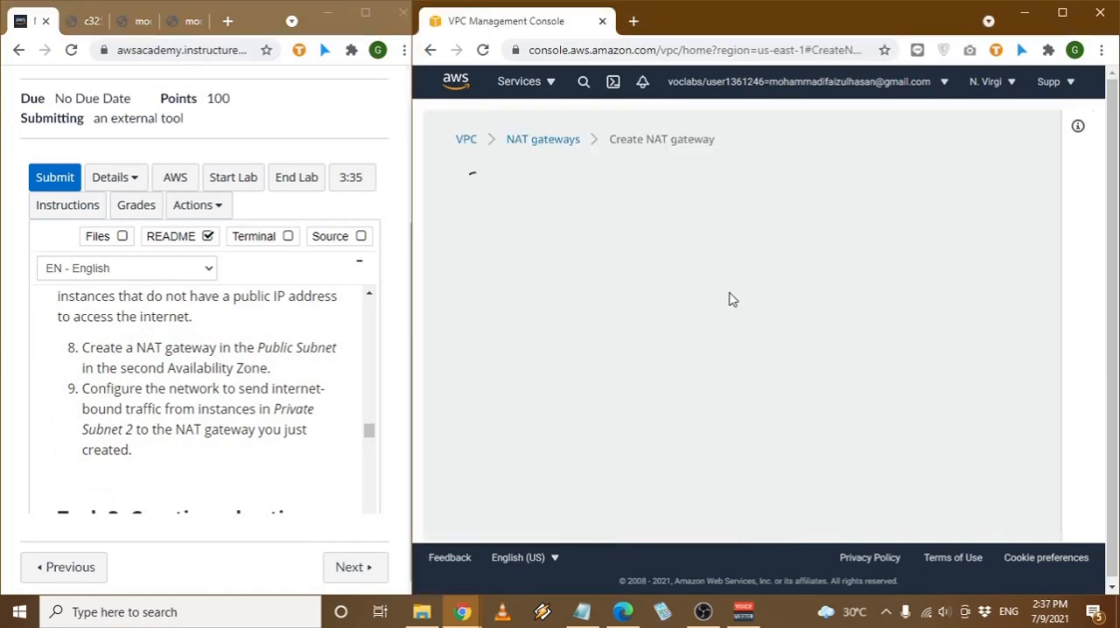
pyautogui.click(607, 356)
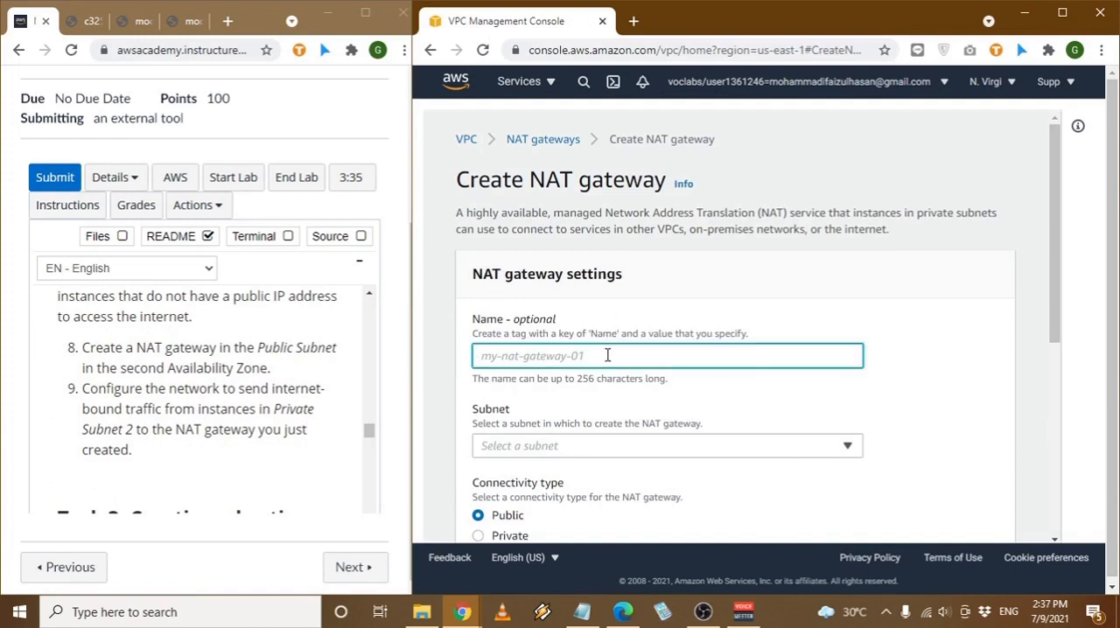
pyautogui.write('NG-Public 2')
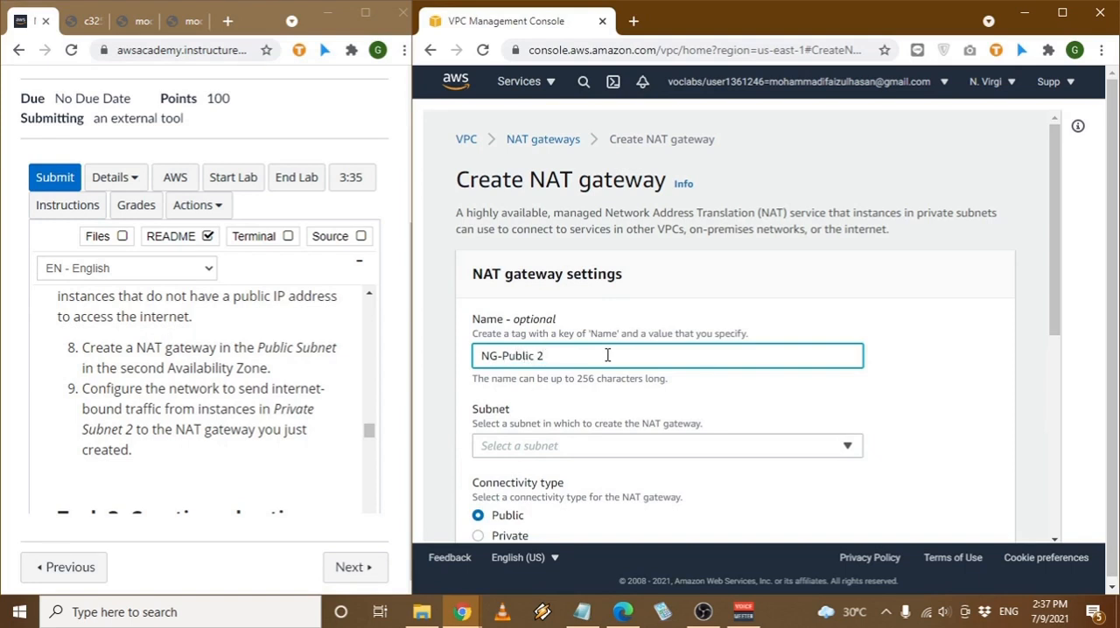
# - Set the new NAT gateway's subnet to Public Subnet 2 in us-east-1b
pyautogui.scroll(-1, 761, 376)
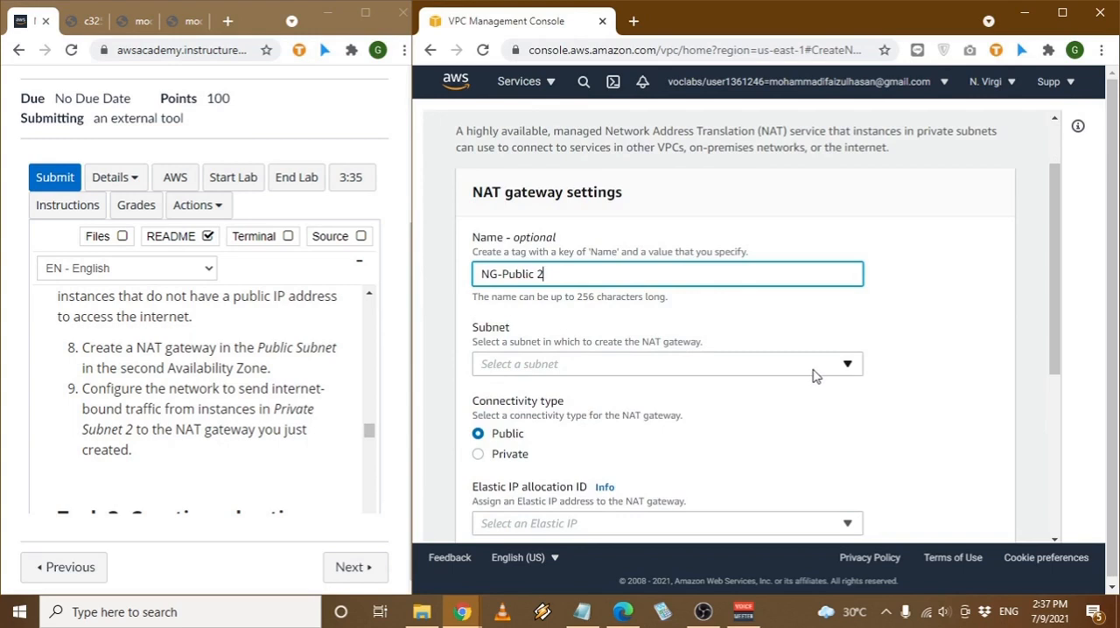
pyautogui.click(813, 374)
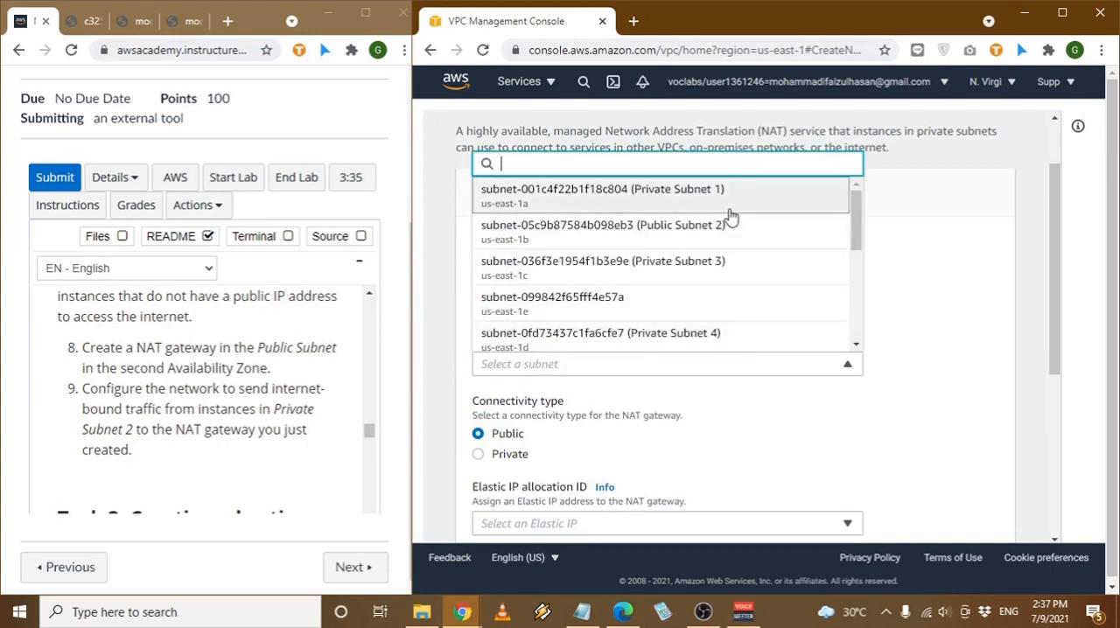
pyautogui.scroll(-3, 703, 240)
pyautogui.scroll(3, 705, 280)
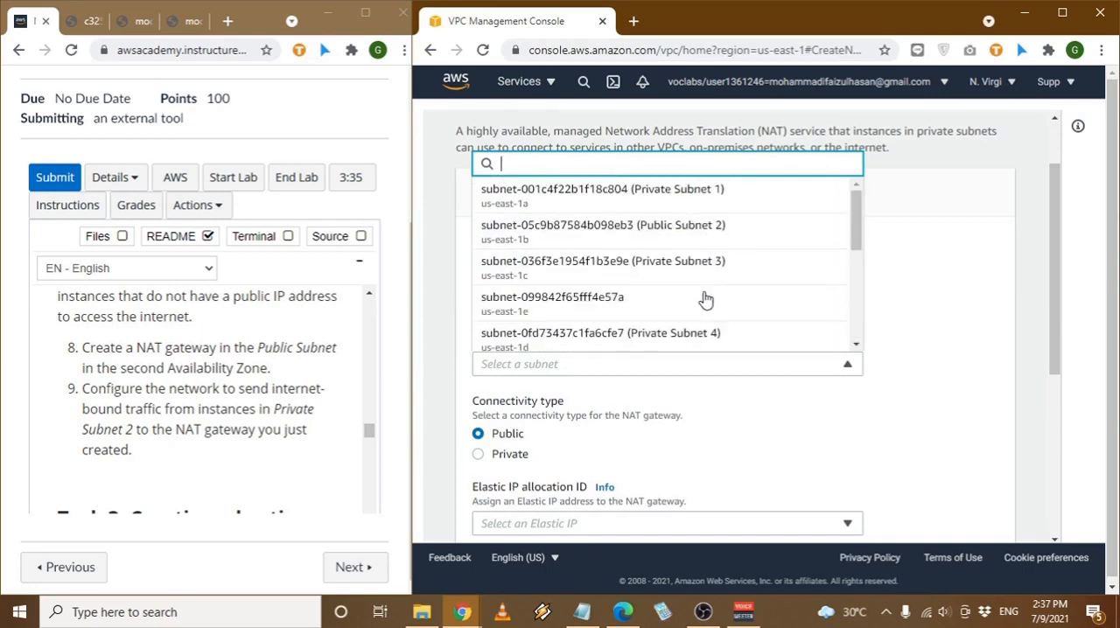
pyautogui.scroll(1, 708, 296)
pyautogui.click(722, 317)
# - Allocate an Elastic IP address for the public NAT gateway and create the gateway
pyautogui.scroll(-2, 960, 347)
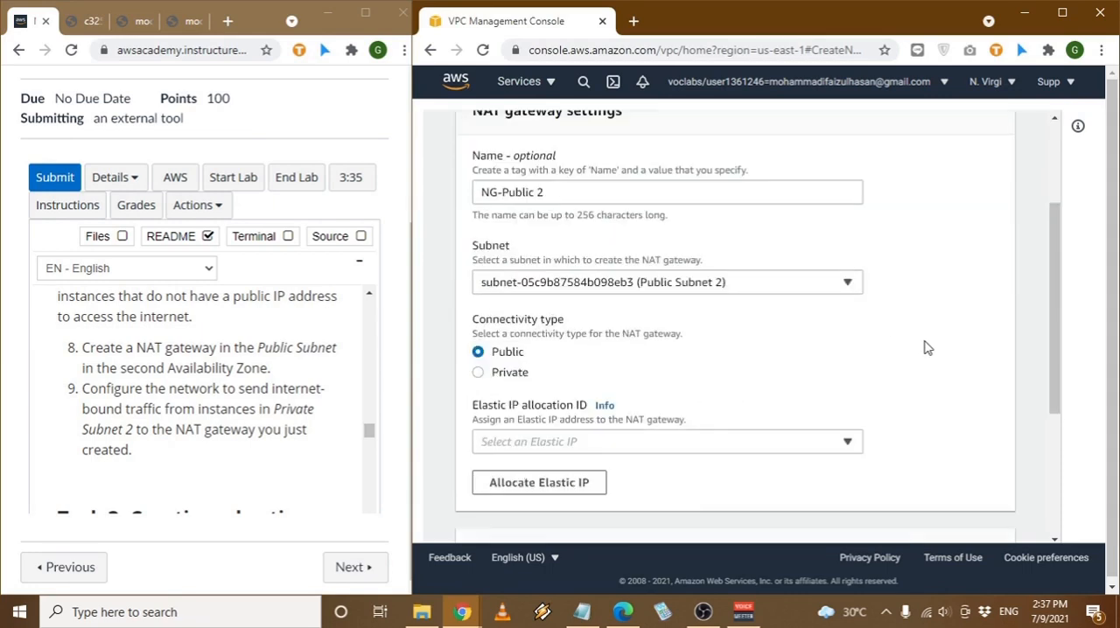
pyautogui.scroll(-1, 779, 341)
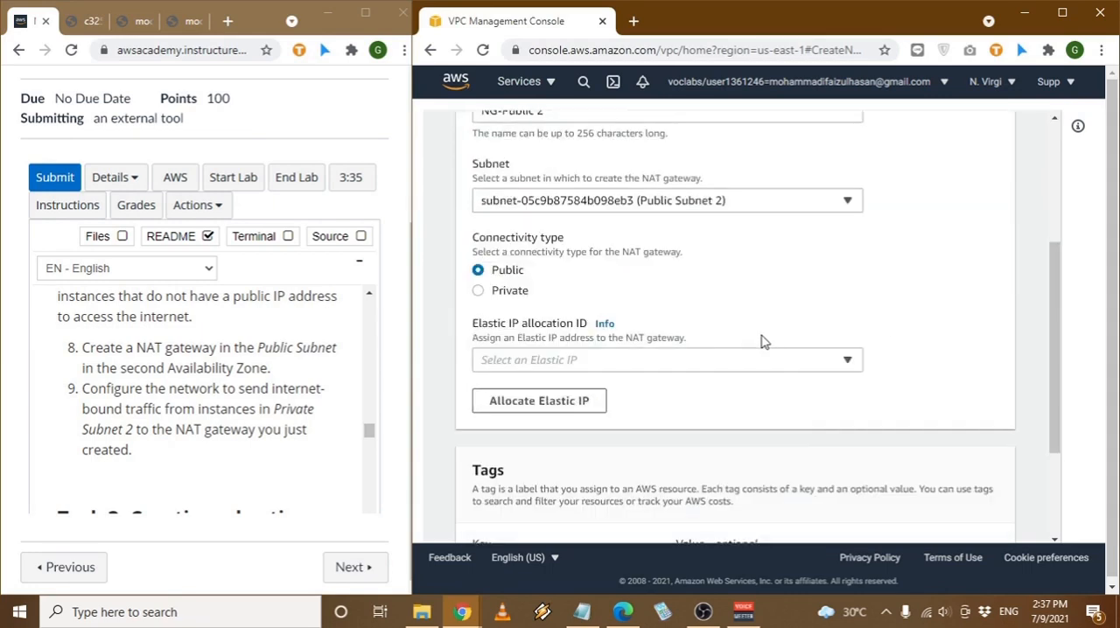
pyautogui.click(589, 407)
pyautogui.scroll(-4, 617, 410)
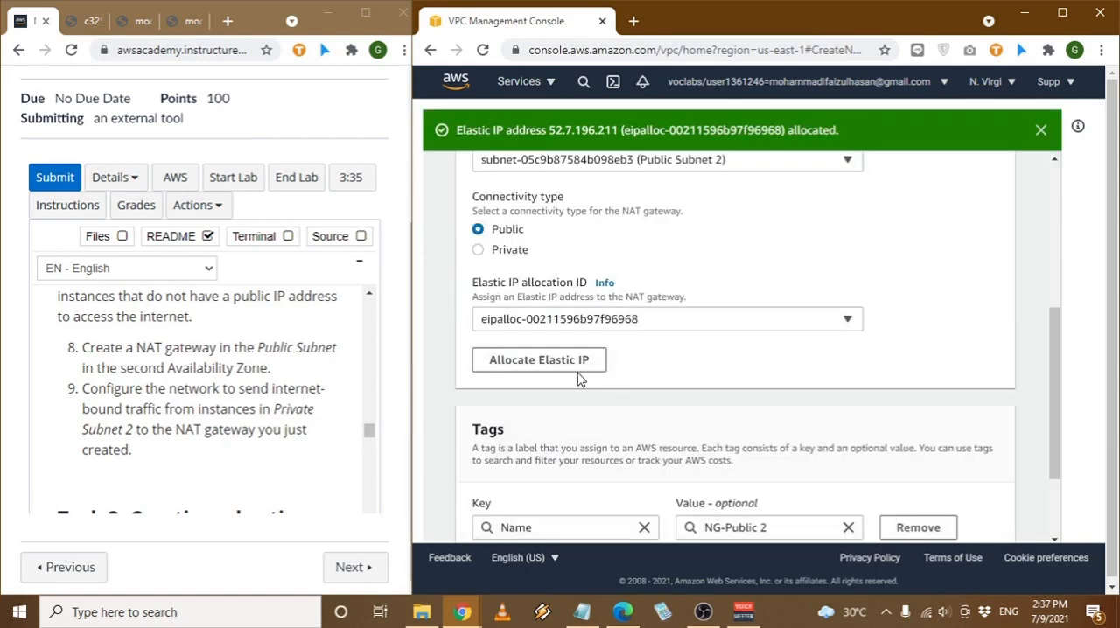
pyautogui.scroll(-2, 713, 394)
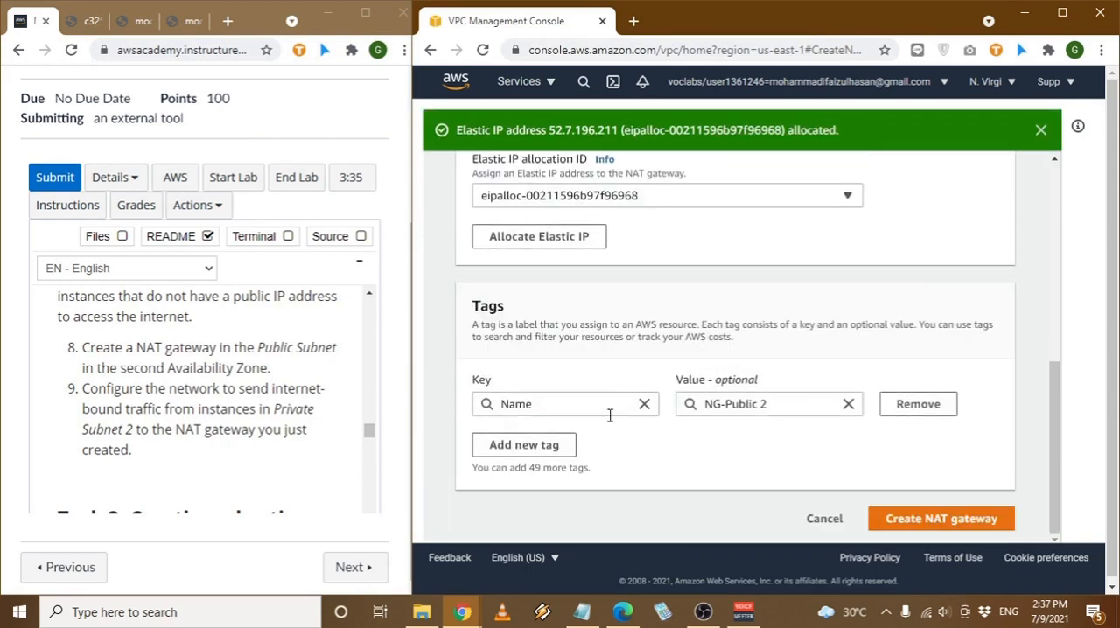
pyautogui.click(967, 517)
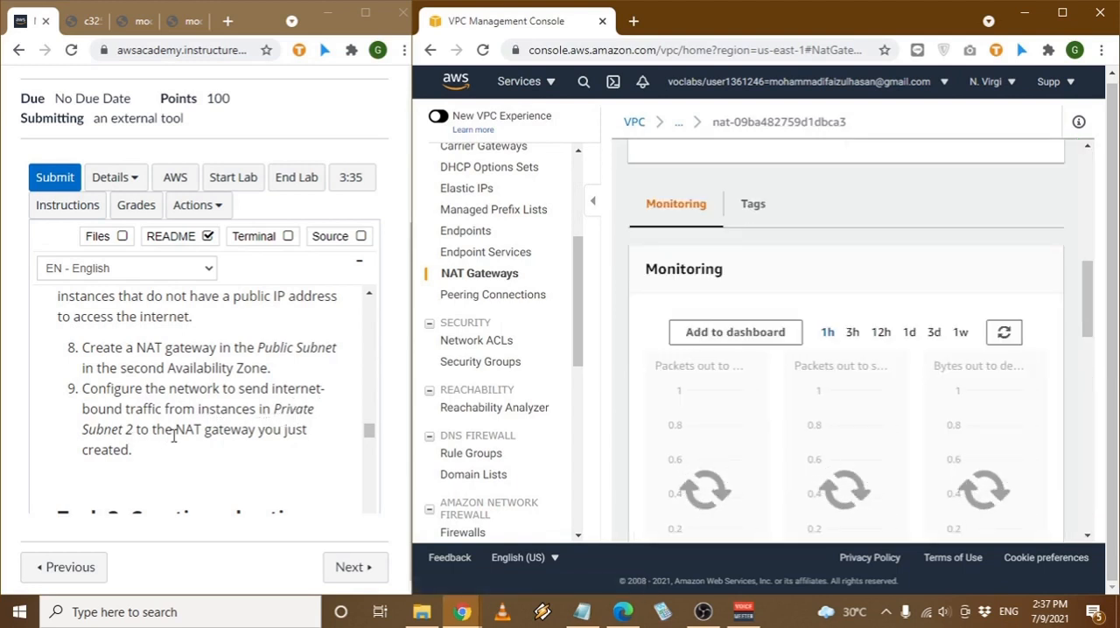
# - Open Private Route Table 2 from the VPC's route tables and bring up its list of routes
pyautogui.scroll(5, 540, 400)
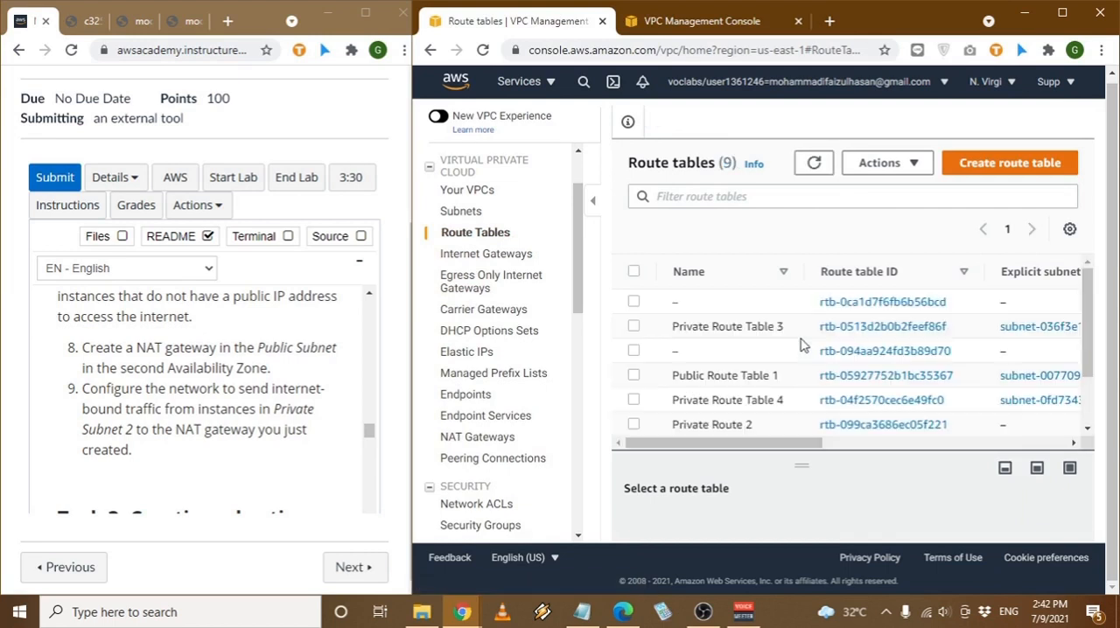
pyautogui.scroll(-2, 798, 411)
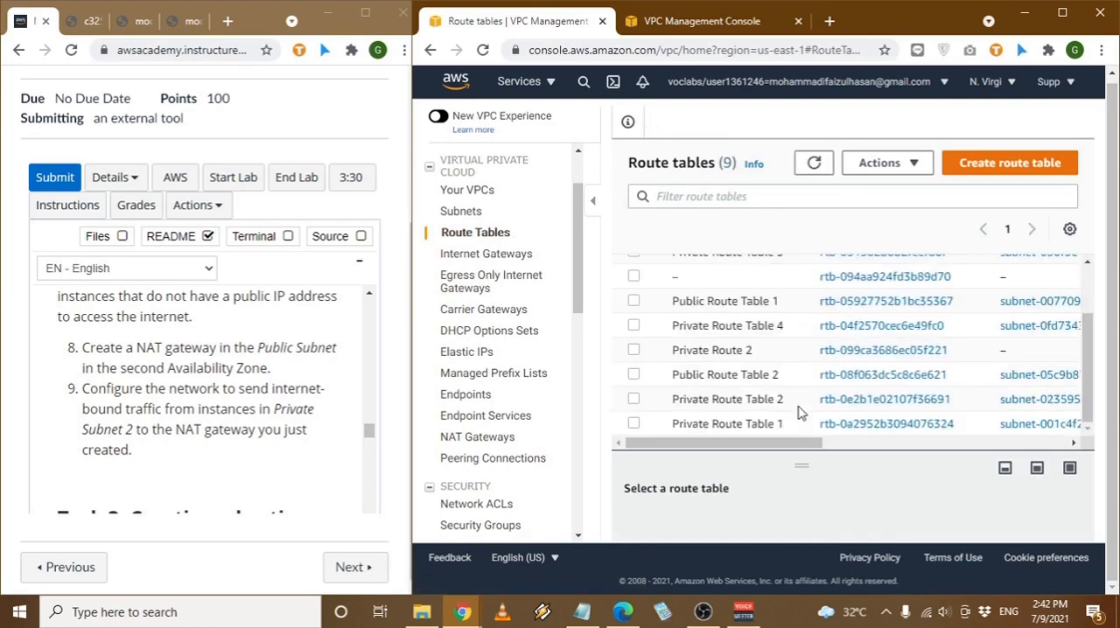
pyautogui.click(849, 401)
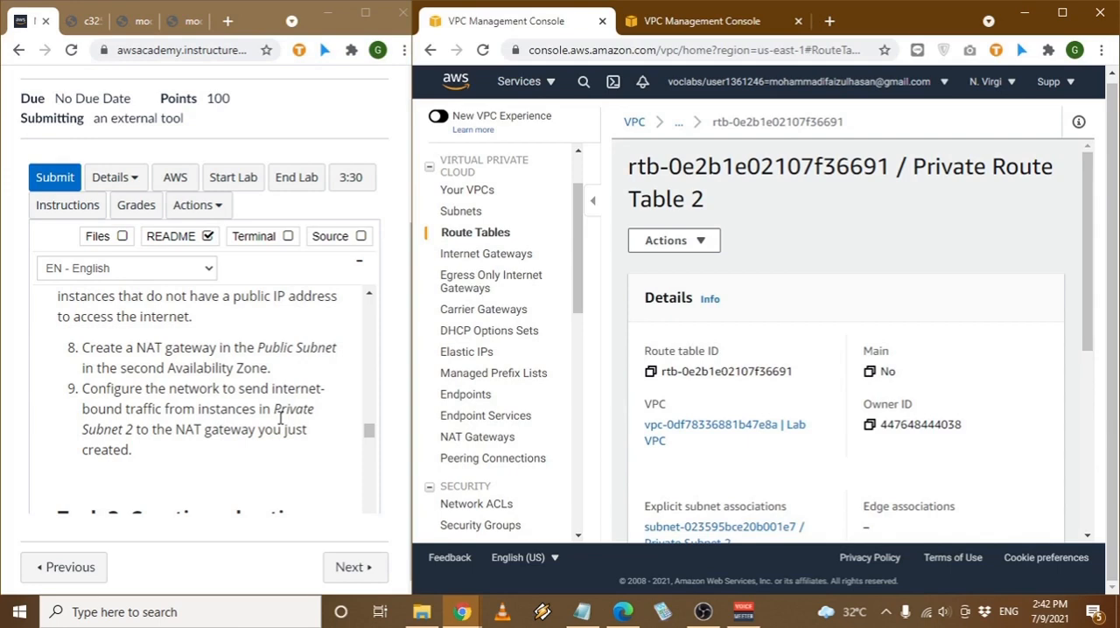
pyautogui.scroll(-4, 815, 347)
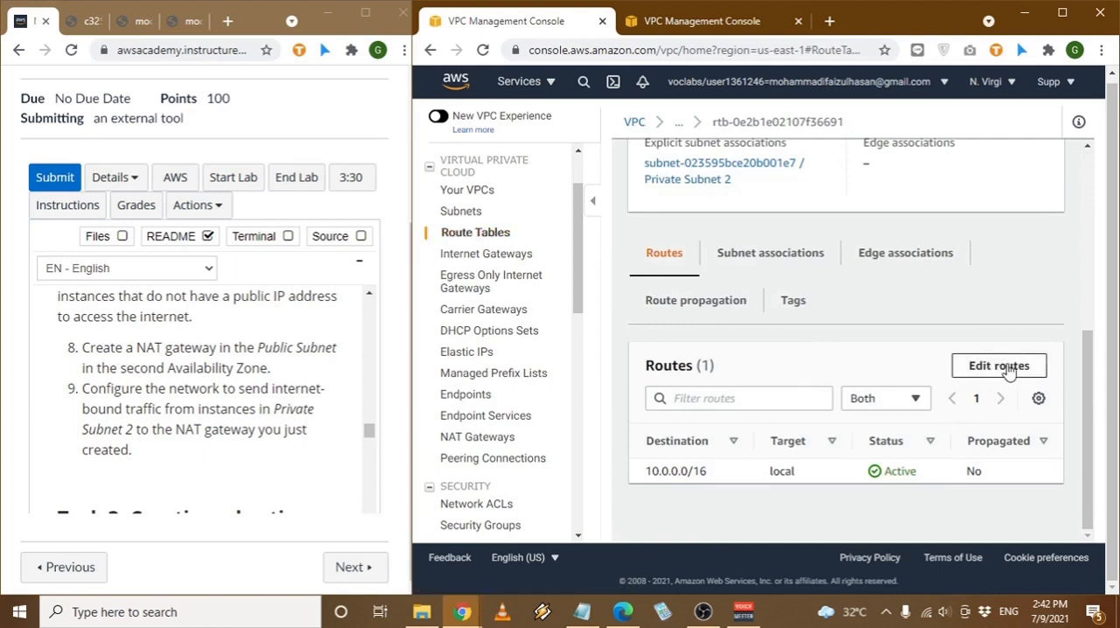
# - Start editing the routes of Private Route Table 2 and add a route with destination 0.0.0.0/0
pyautogui.click(1008, 371)
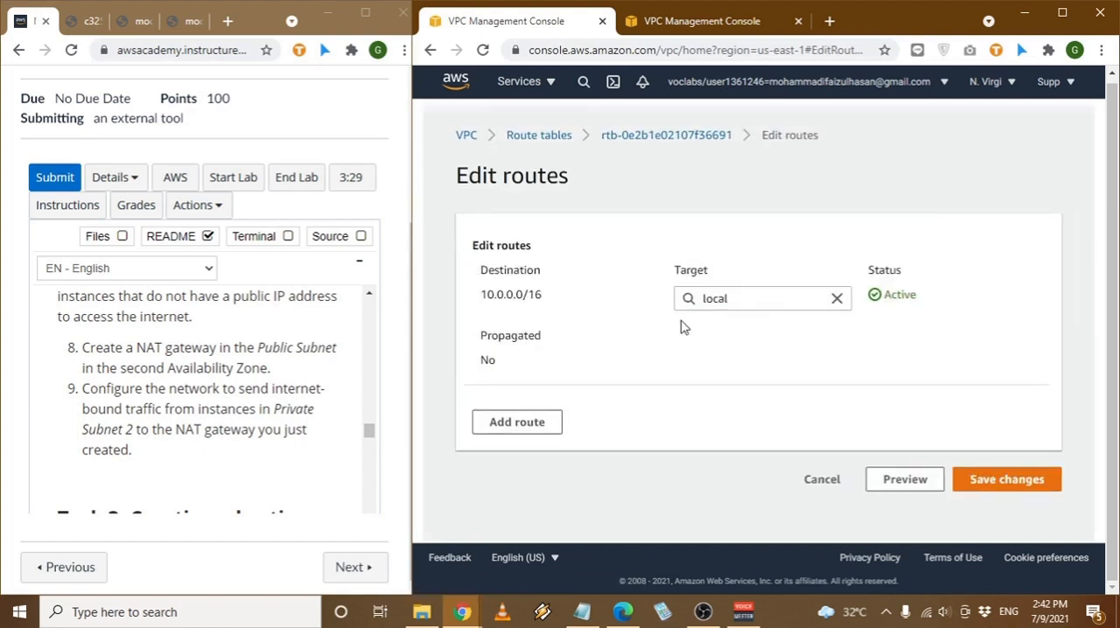
pyautogui.click(540, 422)
pyautogui.click(560, 455)
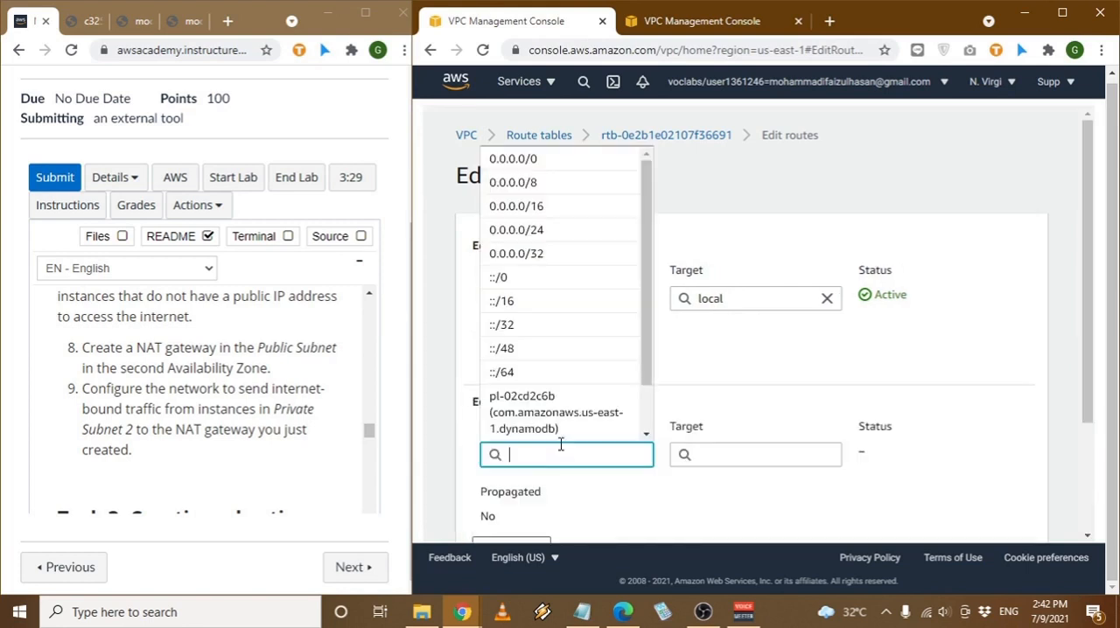
pyautogui.click(543, 159)
# - Set the new route's target to the NAT gateway NG-Public 2 and save the route table
pyautogui.scroll(-1, 752, 332)
pyautogui.click(752, 373)
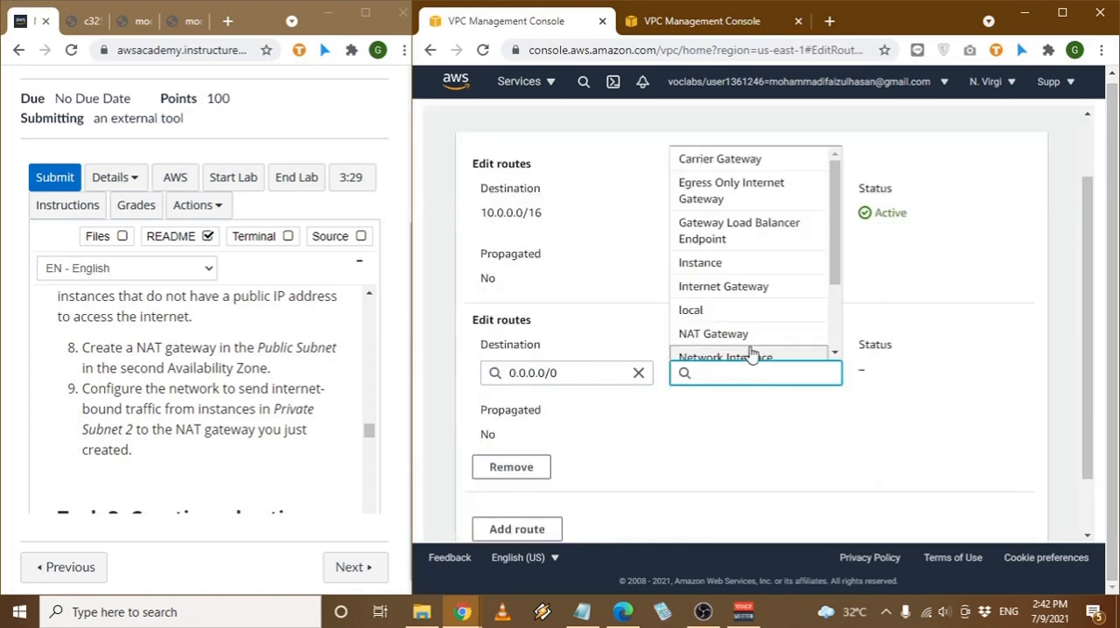
pyautogui.scroll(-1, 768, 308)
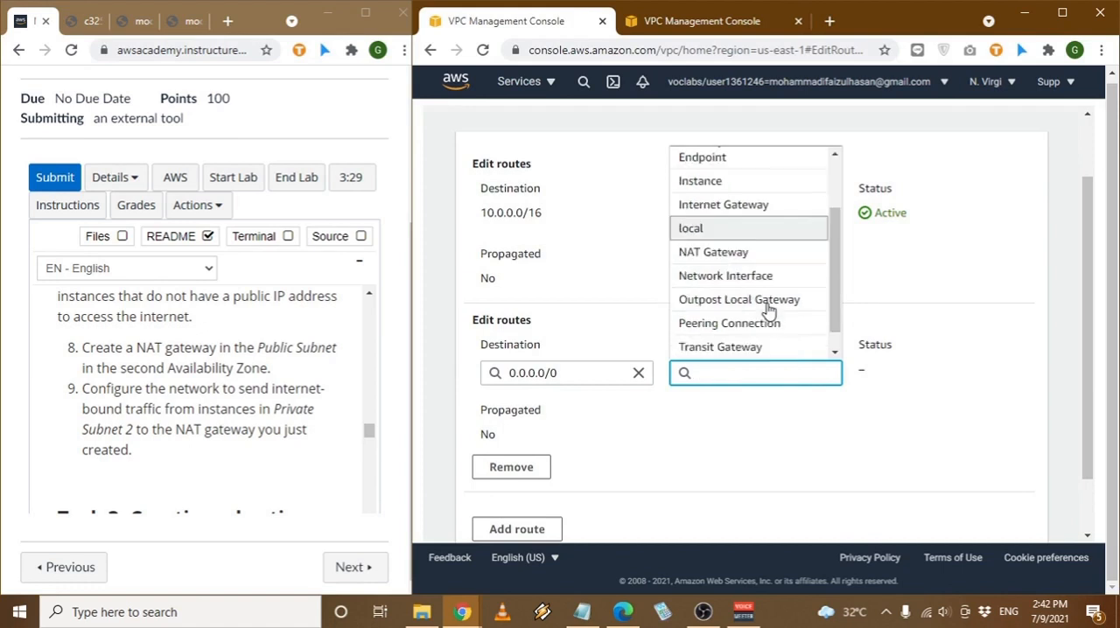
pyautogui.click(775, 260)
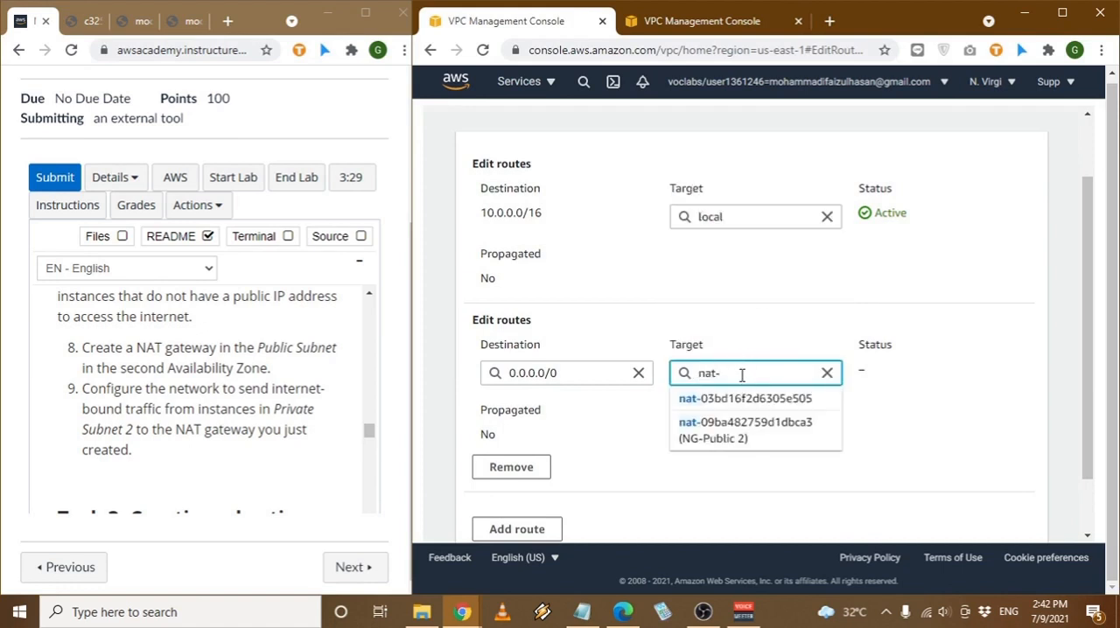
pyautogui.click(757, 429)
pyautogui.scroll(-1, 757, 436)
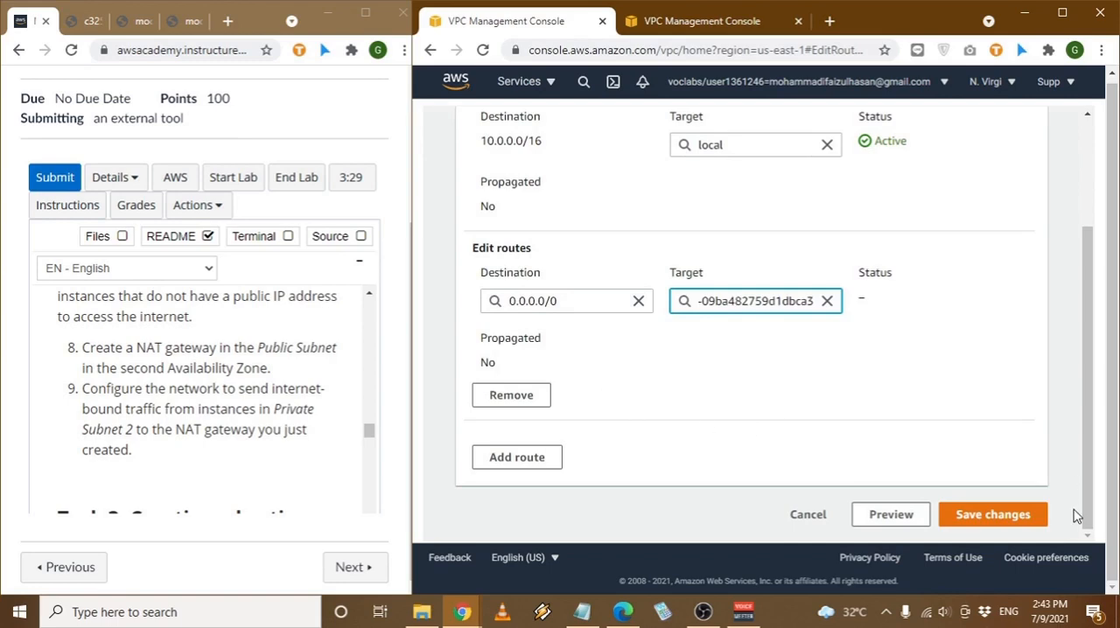
pyautogui.click(991, 518)
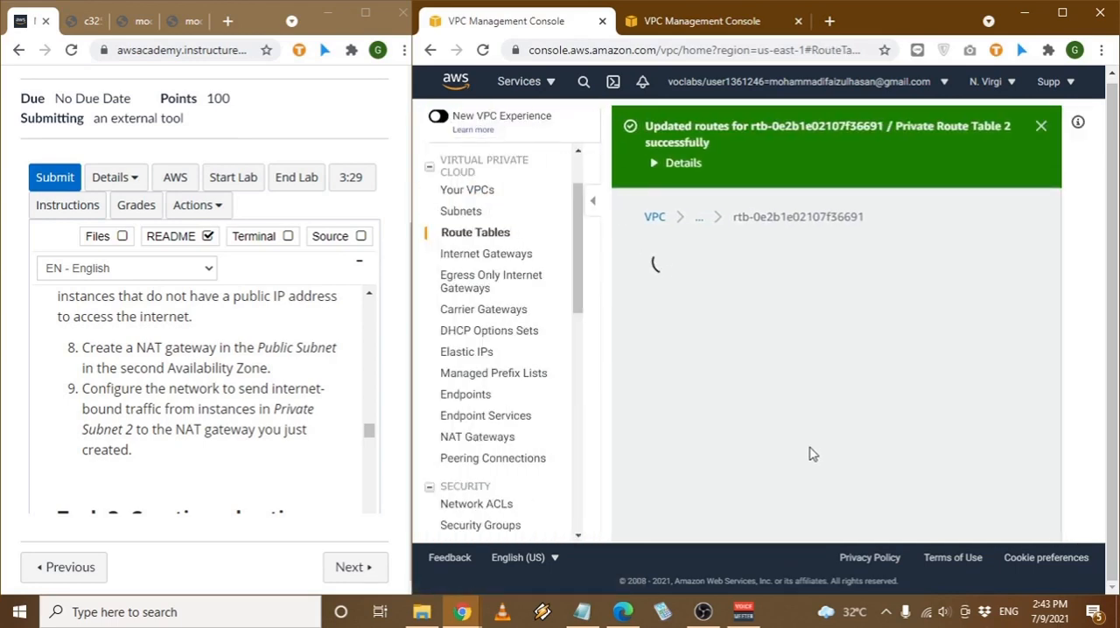
# - Open Private Subnet 2 from the subnets list and check the routes in its associated route table
pyautogui.scroll(-3, 810, 453)
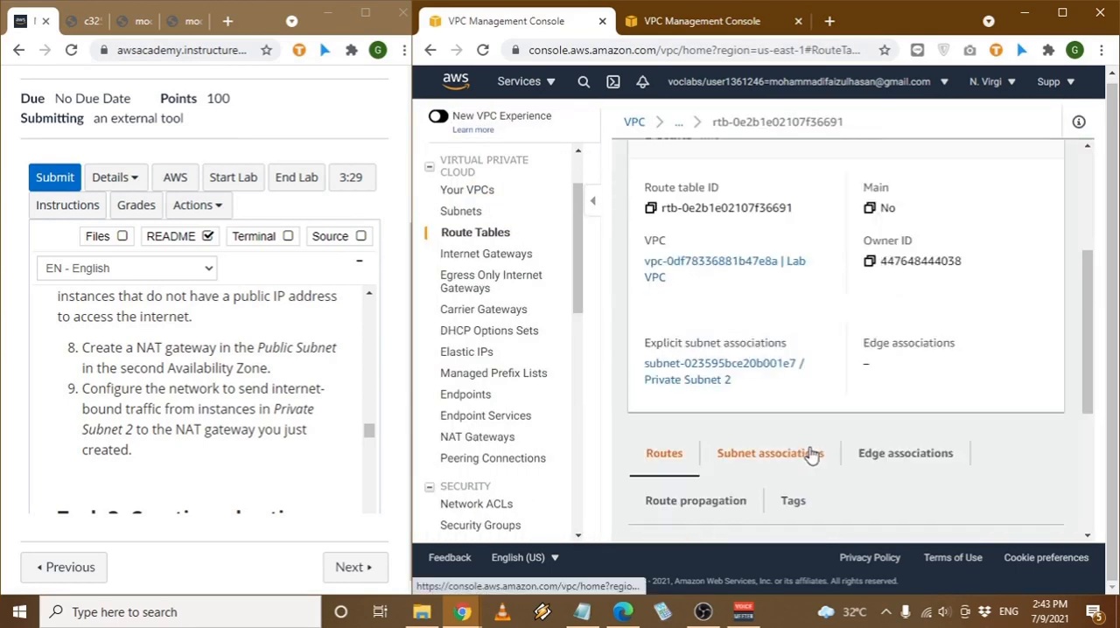
pyautogui.click(469, 221)
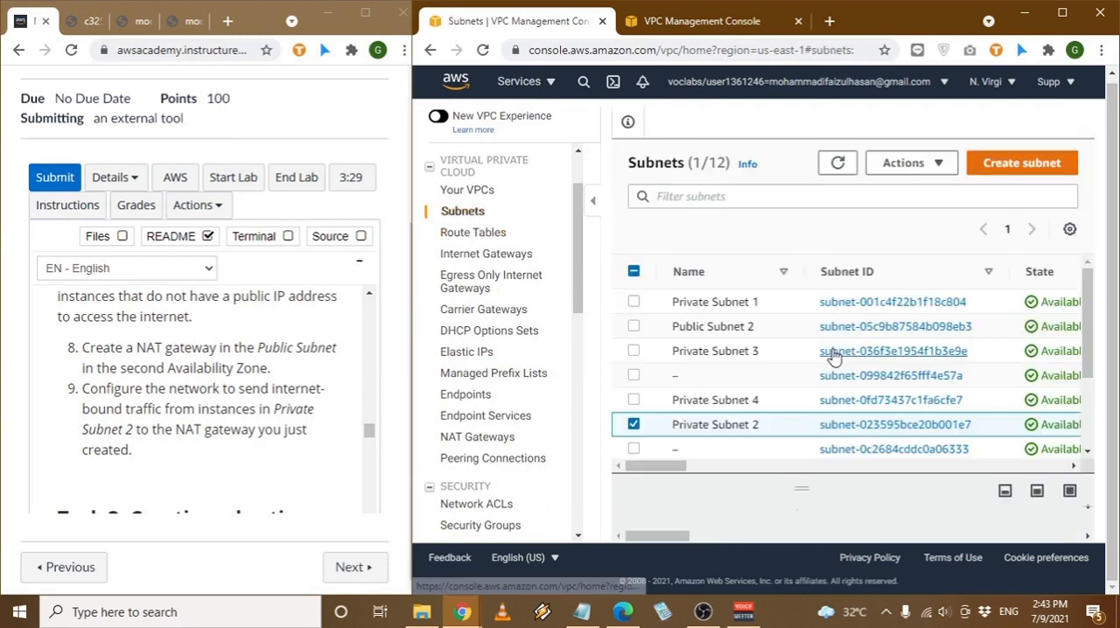
pyautogui.click(882, 426)
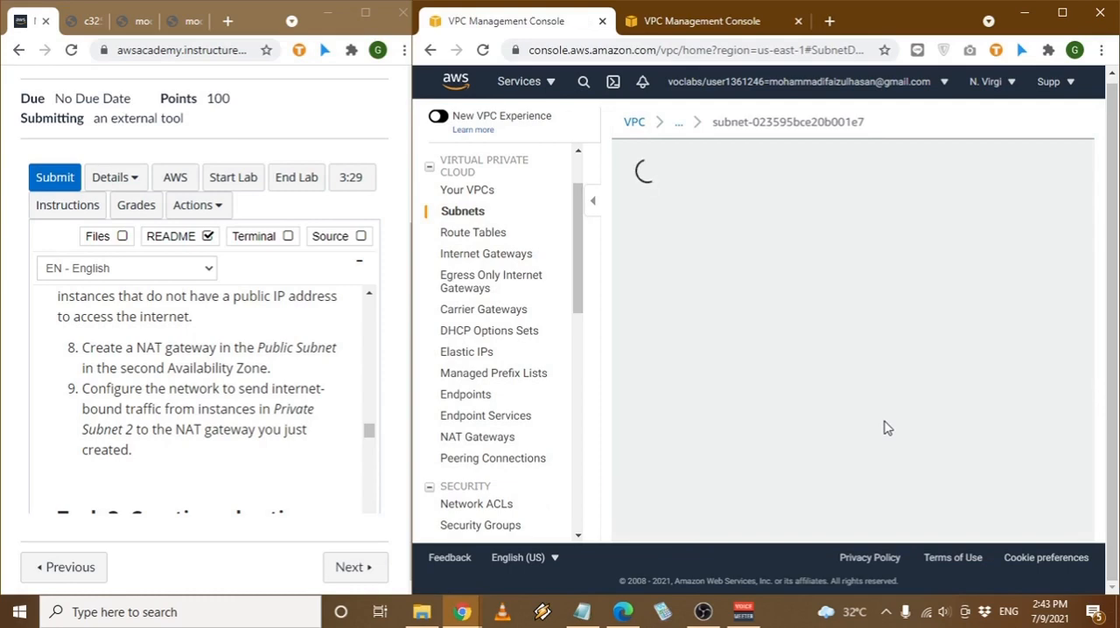
pyautogui.scroll(-10, 768, 402)
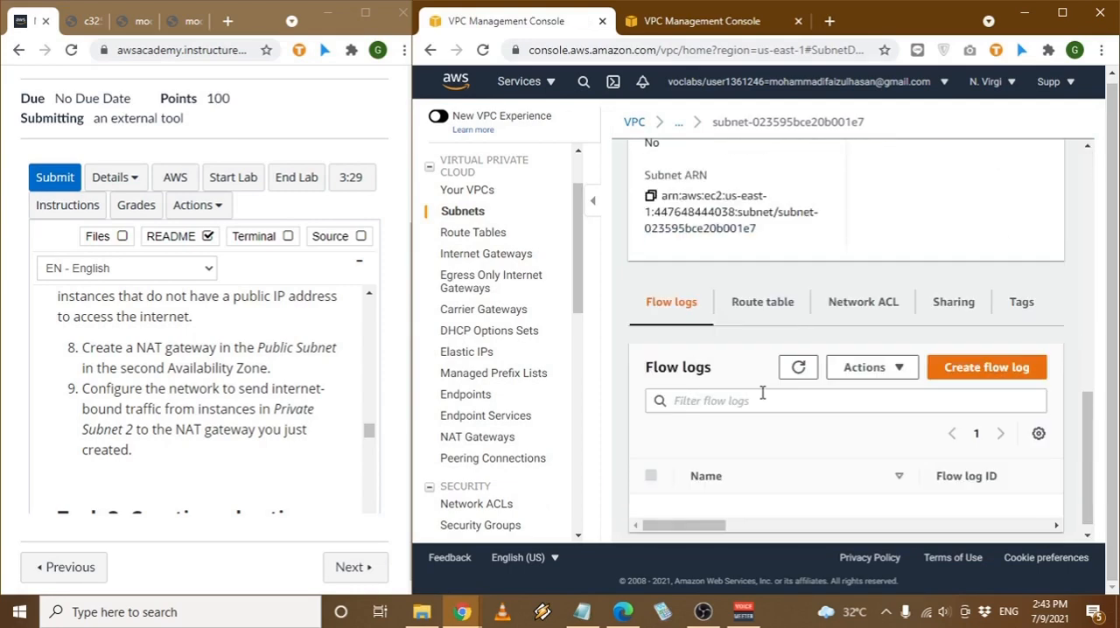
pyautogui.click(770, 317)
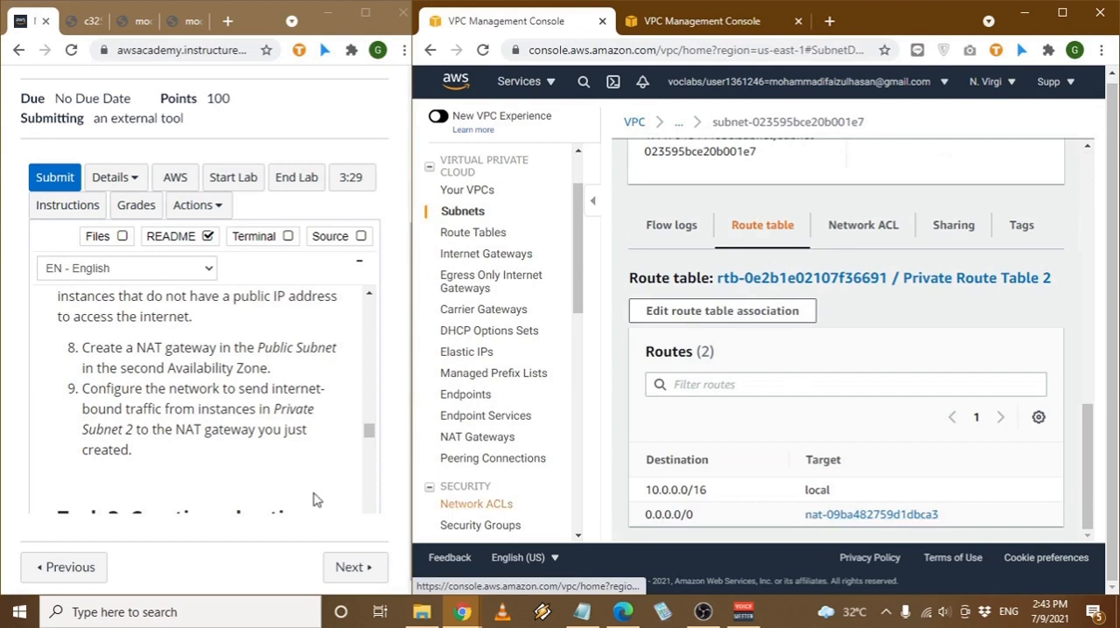
# - Bring up the Task 3 bastion host instructions in the lab README and open the EC2 console
pyautogui.scroll(-2, 229, 486)
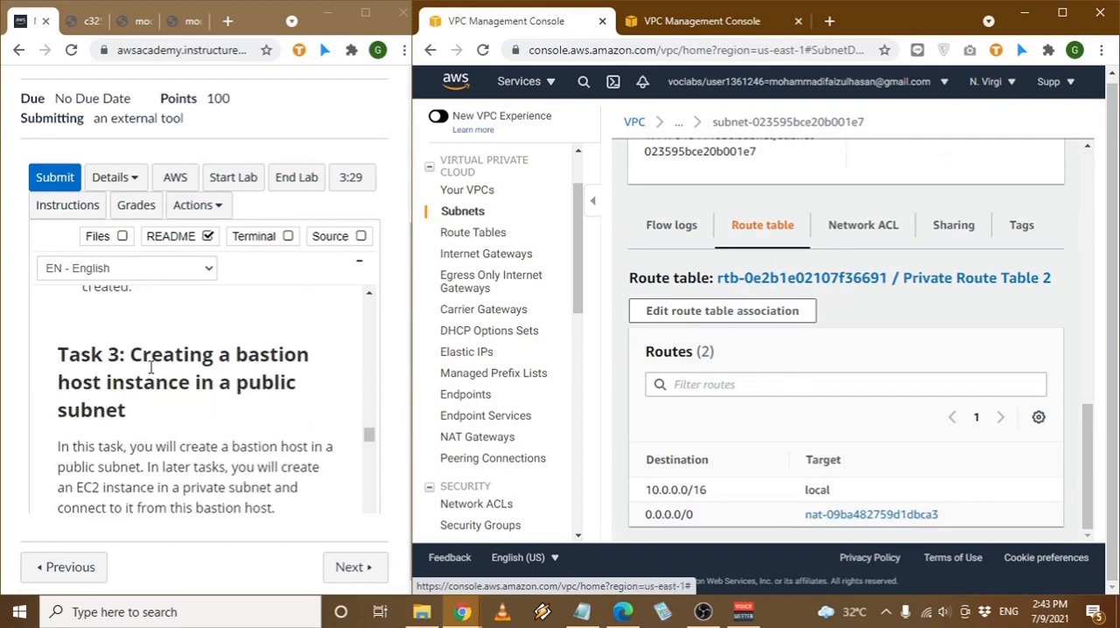
pyautogui.doubleClick(295, 364)
pyautogui.click(295, 364)
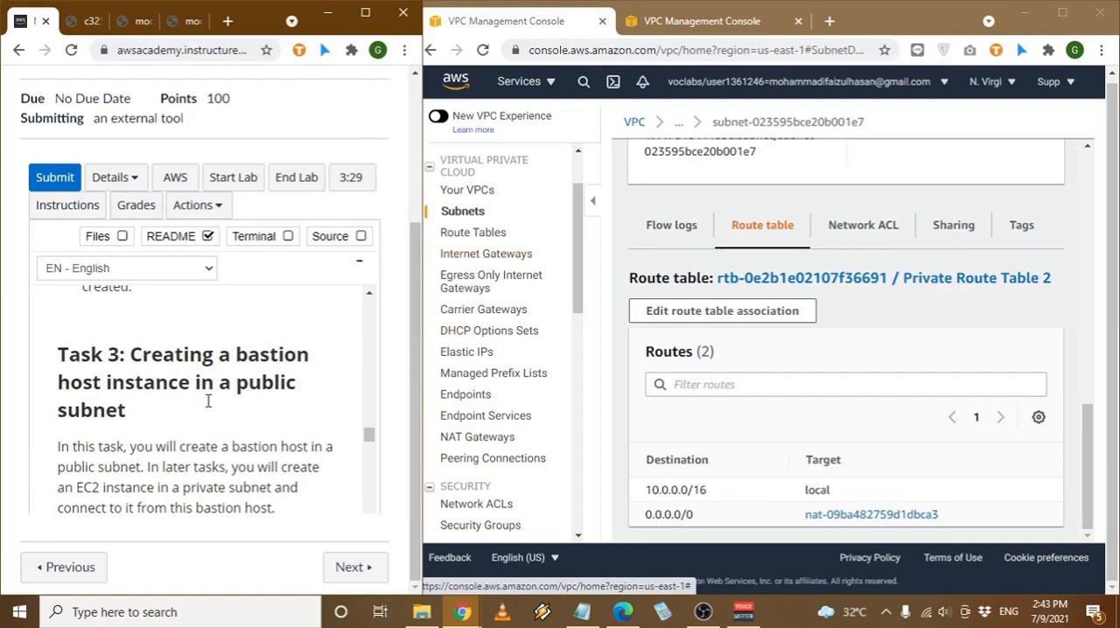
pyautogui.scroll(-2, 208, 398)
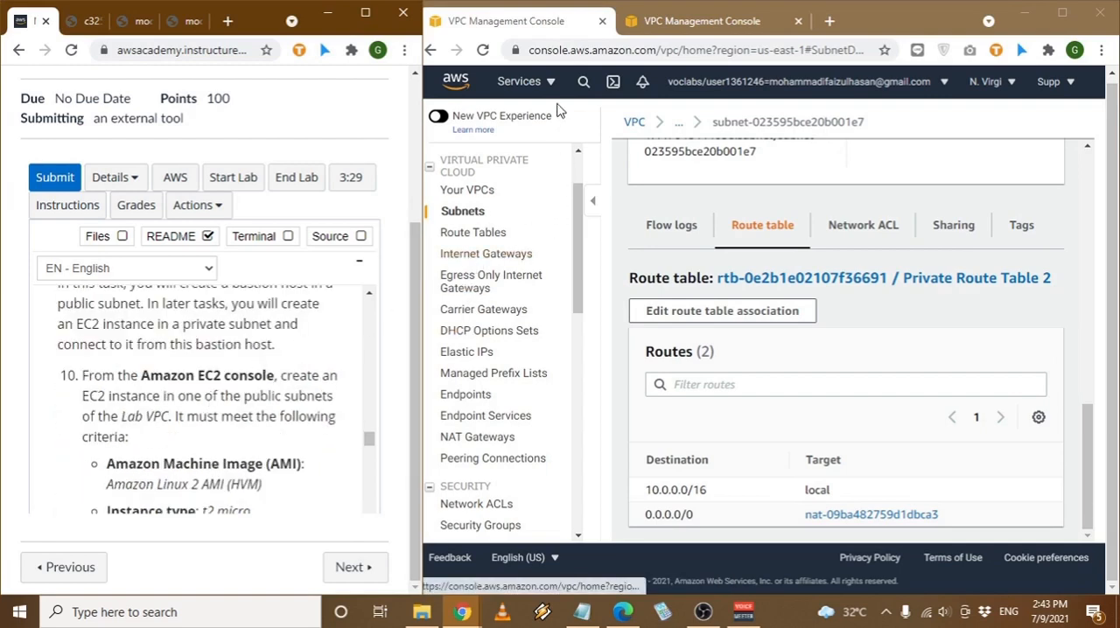
pyautogui.click(516, 82)
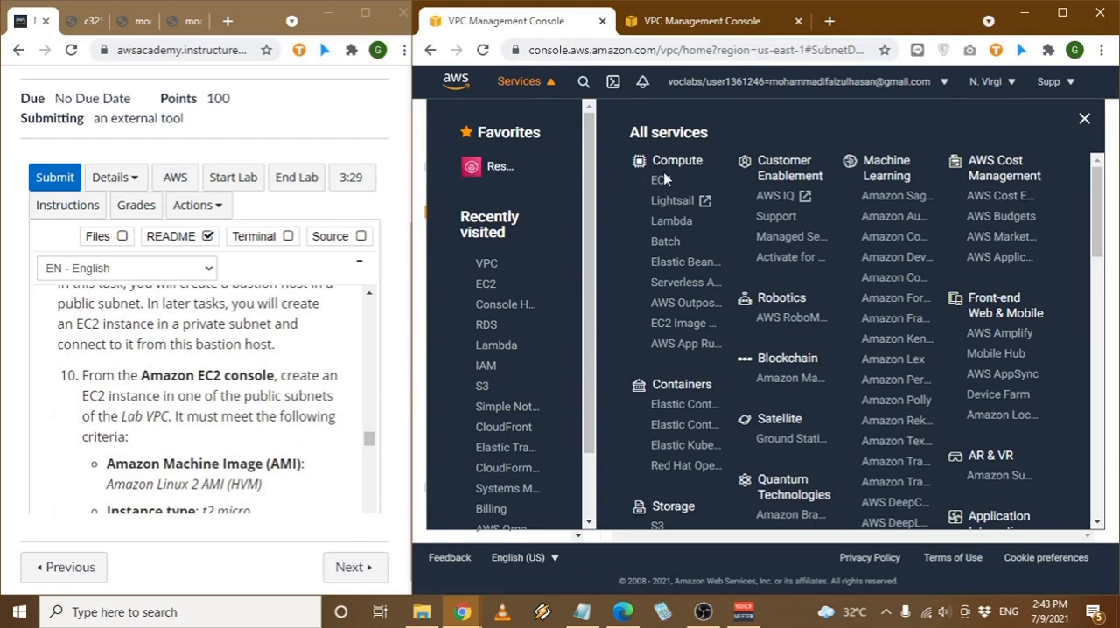
pyautogui.click(663, 181)
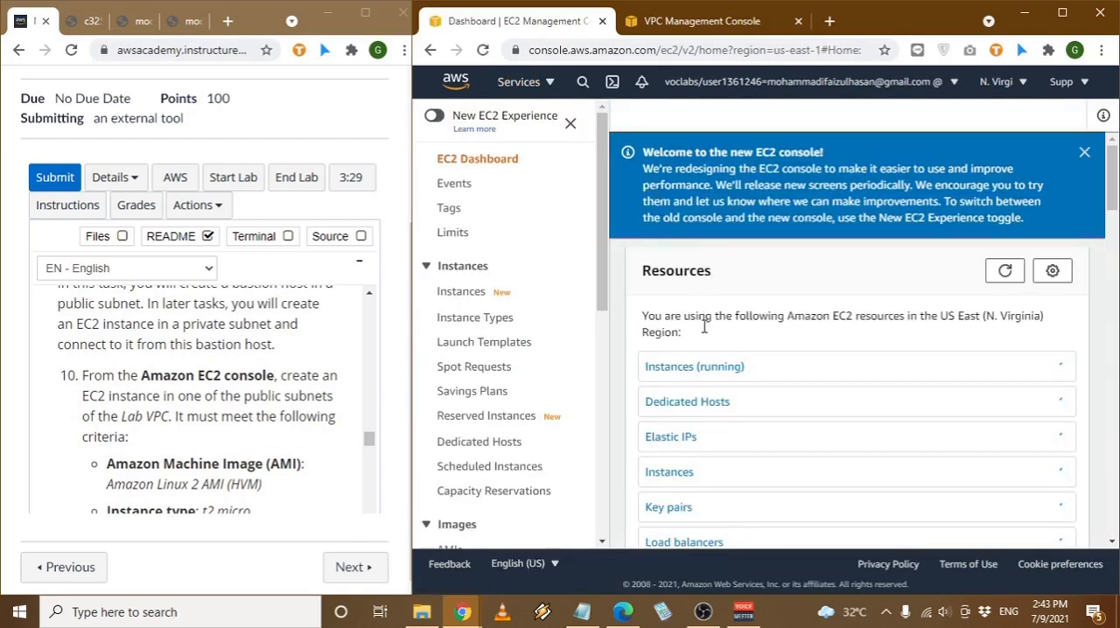
# - Go to the list of EC2 instances and start launching a new instance
pyautogui.scroll(-1, 709, 320)
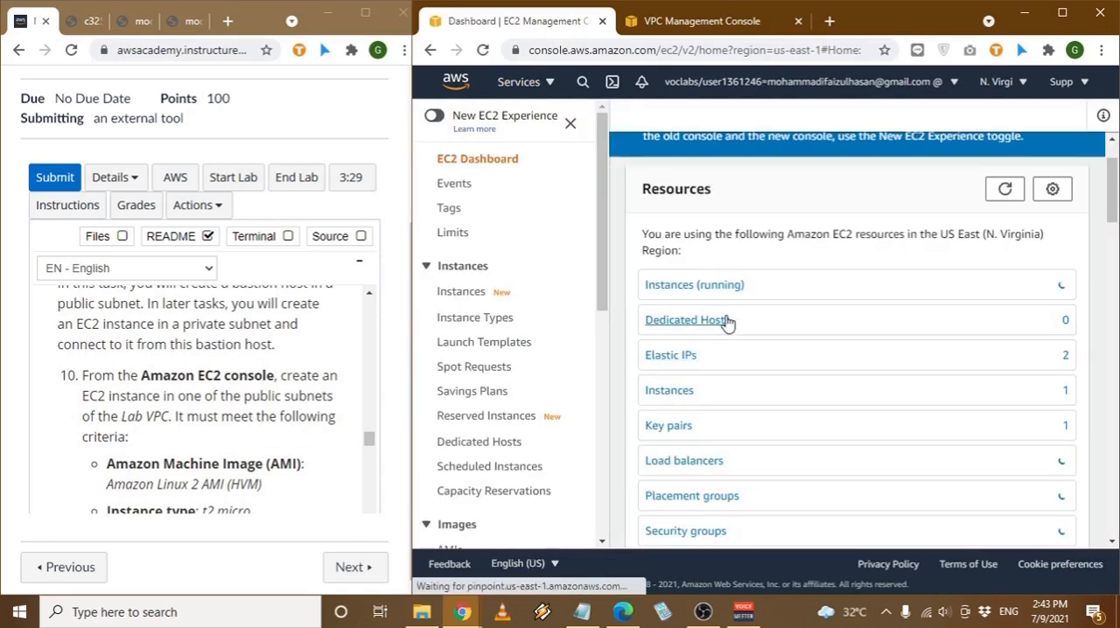
pyautogui.click(468, 294)
pyautogui.click(830, 143)
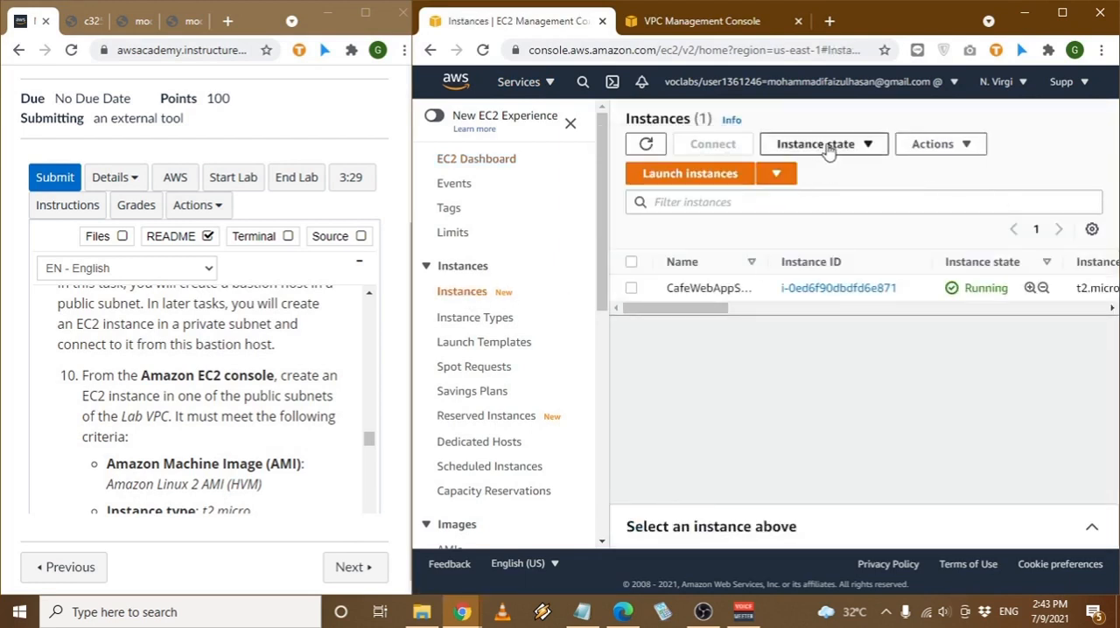
pyautogui.click(727, 179)
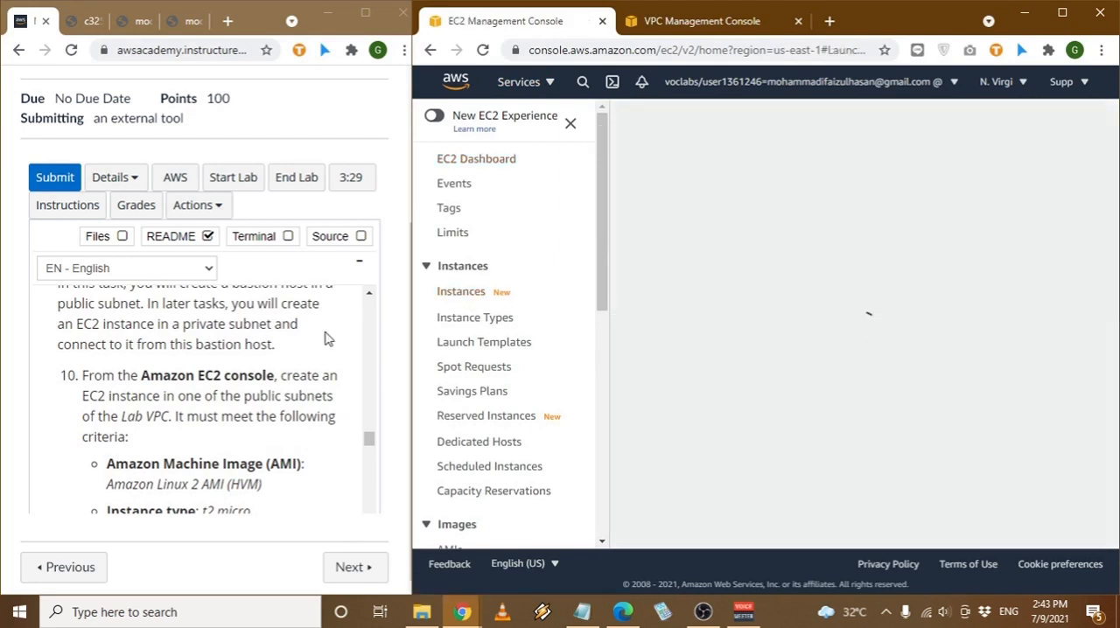
# - Choose the 64-bit (x86) Amazon Linux 2 AMI (HVM), SSD Volume Type, and accept the t2.micro instance type
pyautogui.scroll(-1, 325, 341)
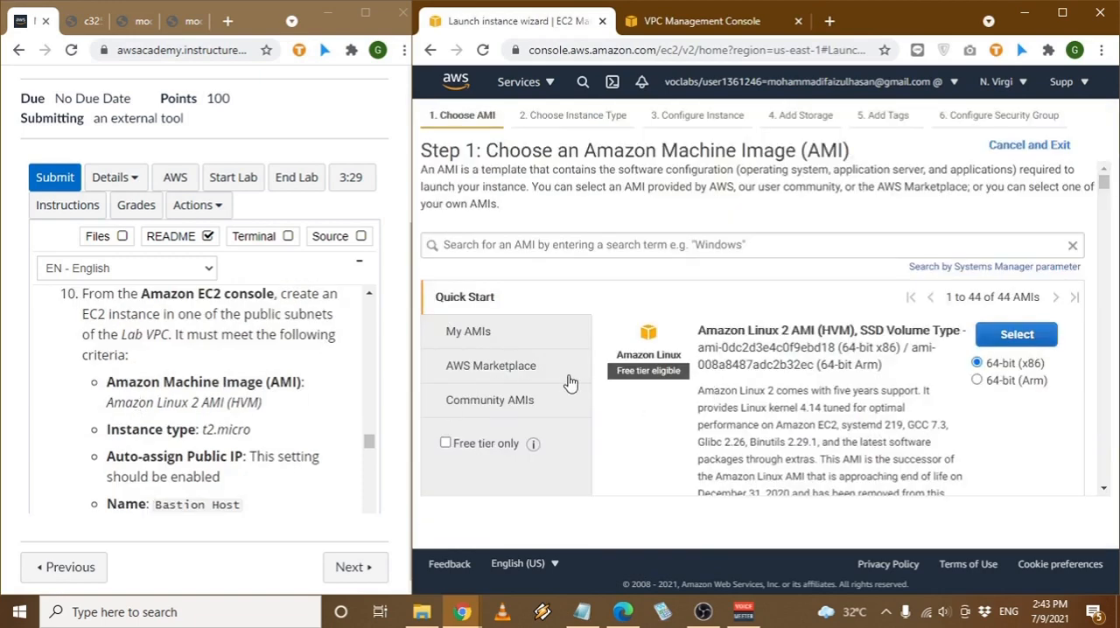
pyautogui.click(1025, 339)
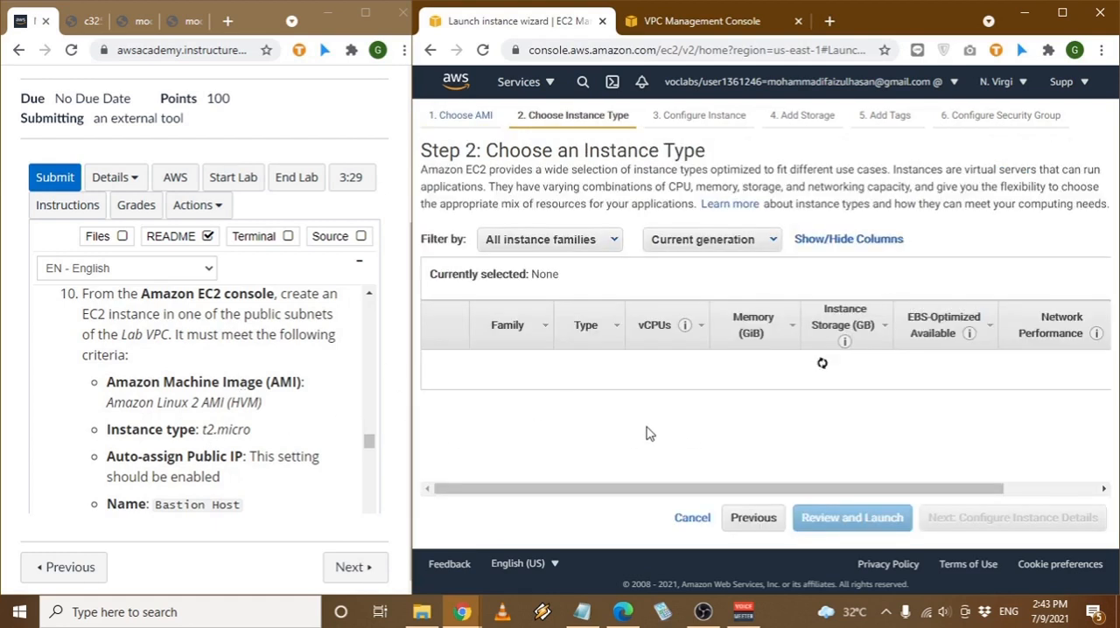
pyautogui.scroll(-1, 582, 429)
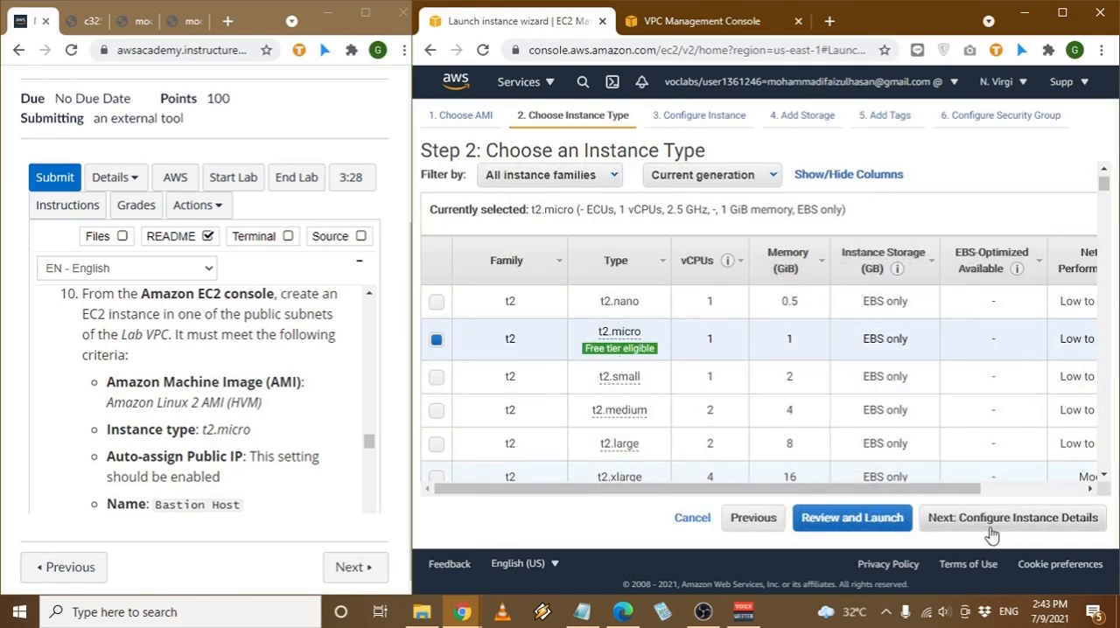
pyautogui.click(991, 535)
# - Check the instance's Auto-assign Public IP setting against the bastion host criteria in the lab instructions
pyautogui.scroll(-1, 223, 481)
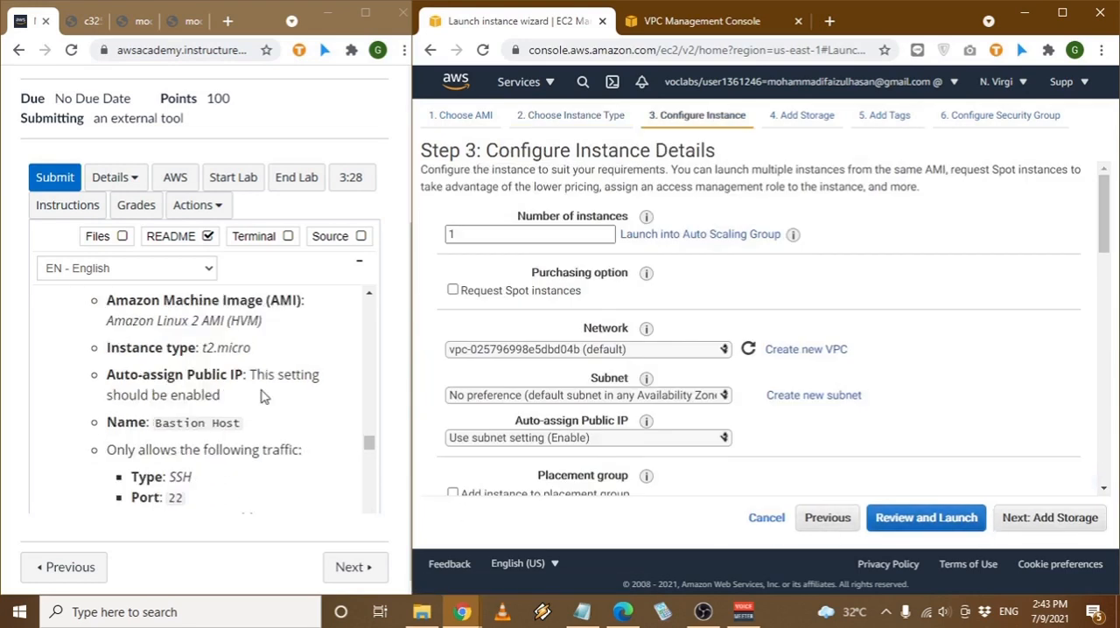
pyautogui.click(655, 441)
pyautogui.click(655, 441)
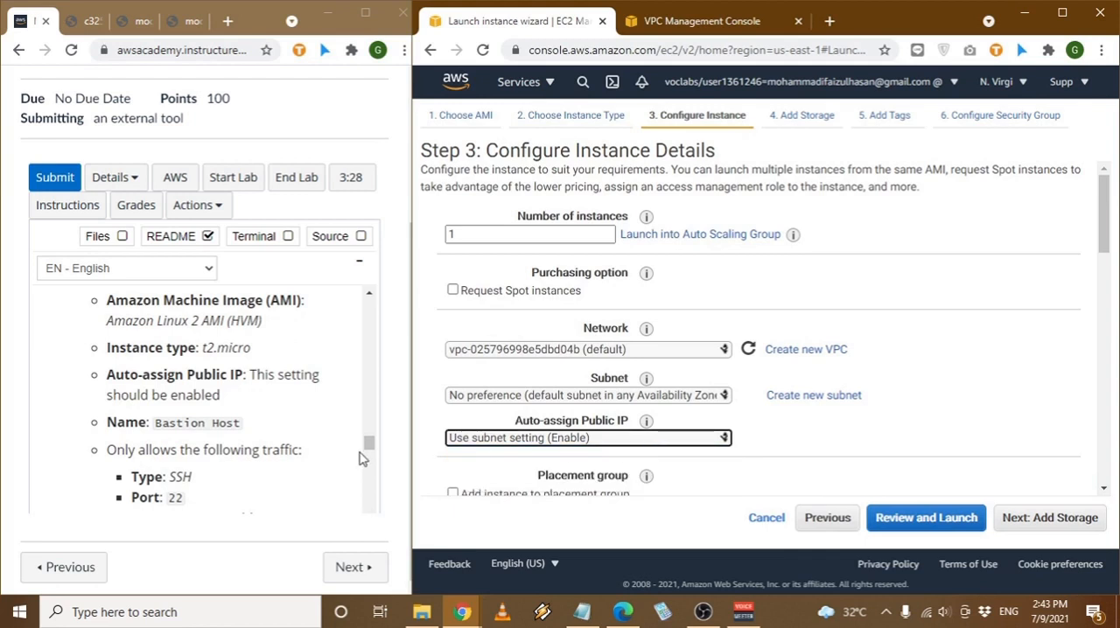
# - Copy the name "Bastion Host" from the lab instructions and accept the default instance details
pyautogui.scroll(-1, 276, 449)
pyautogui.moveTo(155, 341); pyautogui.dragTo(223, 344)
pyautogui.hotkey('ctrl', 'c')
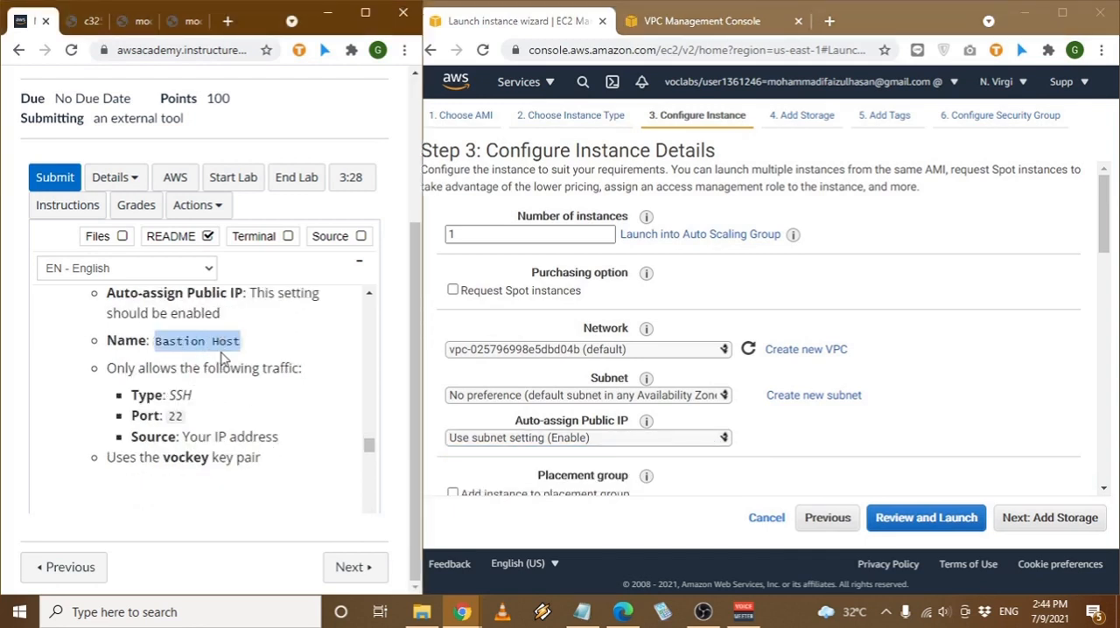
pyautogui.scroll(-15, 962, 340)
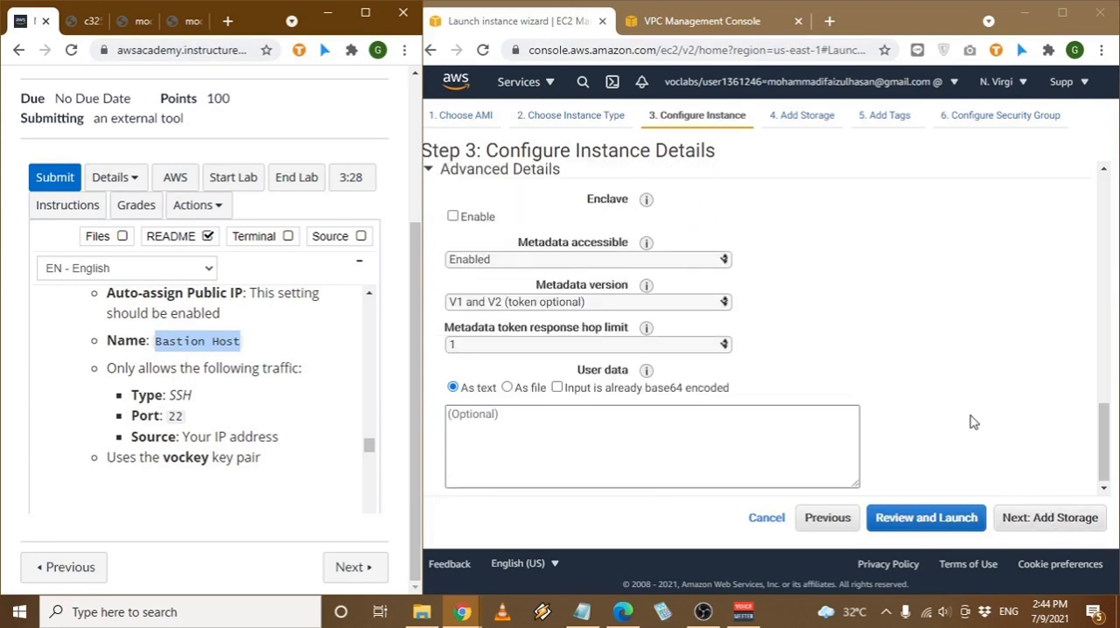
pyautogui.scroll(2, 973, 423)
pyautogui.scroll(-2, 971, 420)
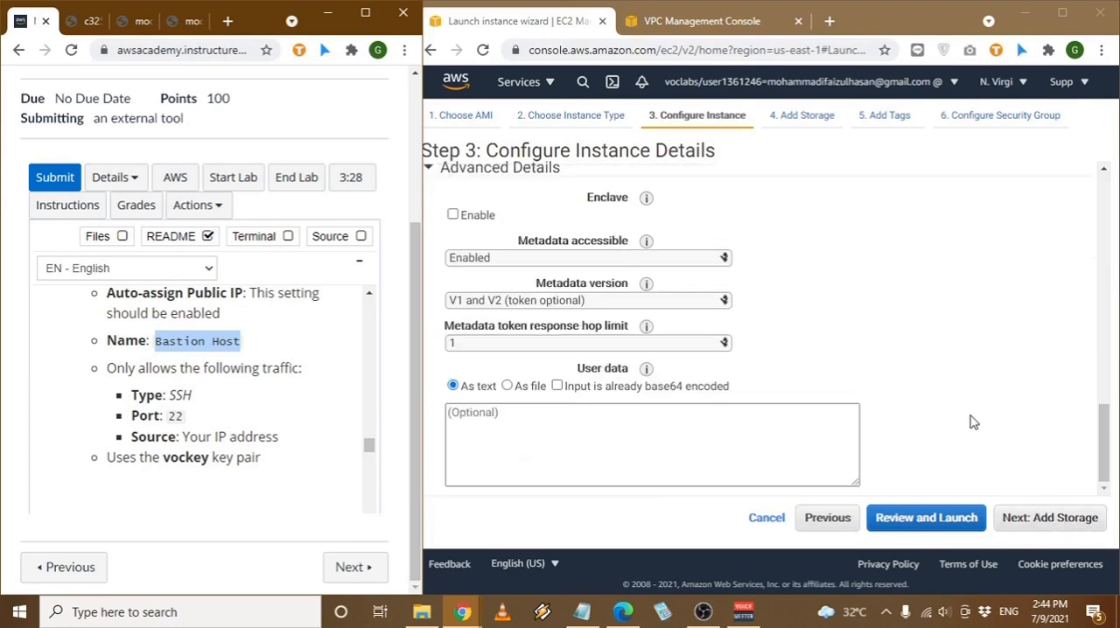
pyautogui.click(1039, 520)
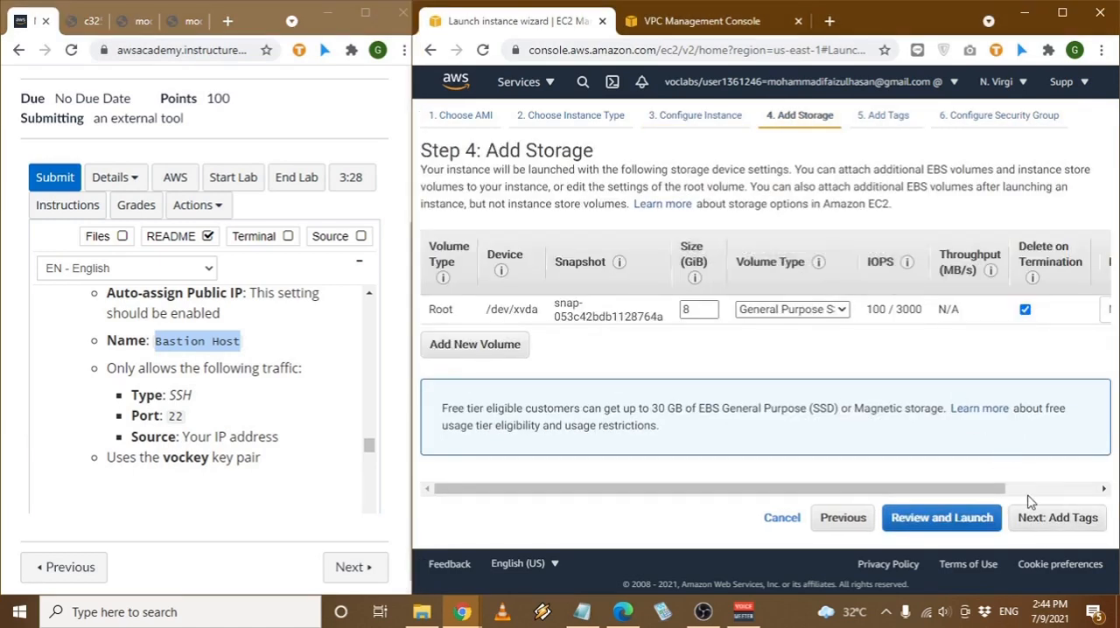
# - Accept the default storage and tag the instance with key "Name" and value "Bastion Host"
pyautogui.click(1027, 518)
pyautogui.click(450, 404)
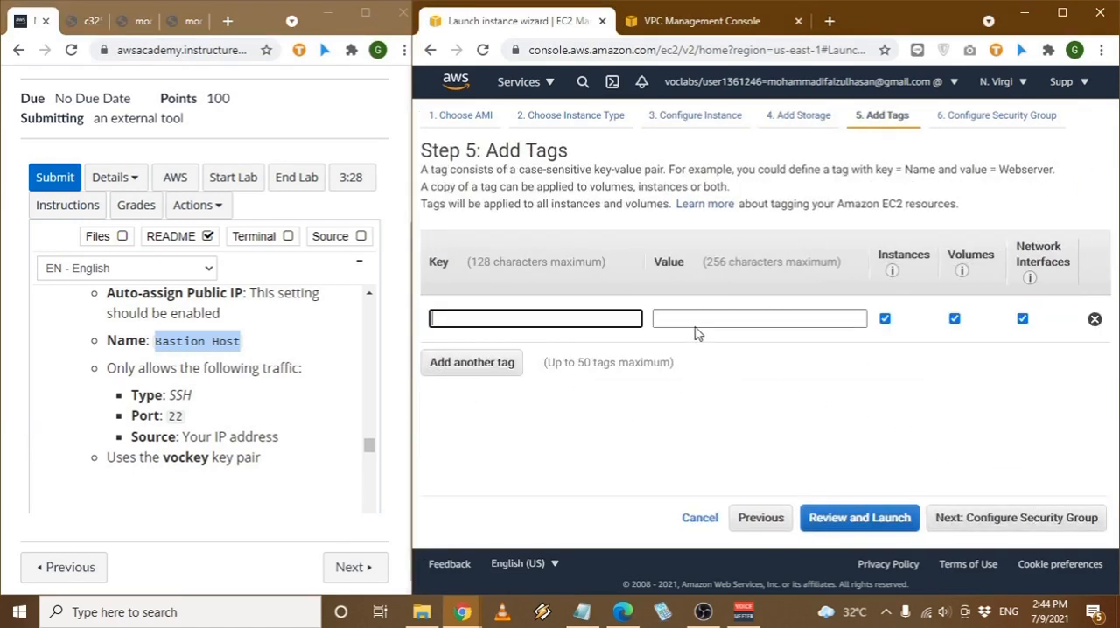
pyautogui.click(695, 320)
pyautogui.hotkey('ctrl', 'v')
pyautogui.click(546, 322)
pyautogui.write('Name')
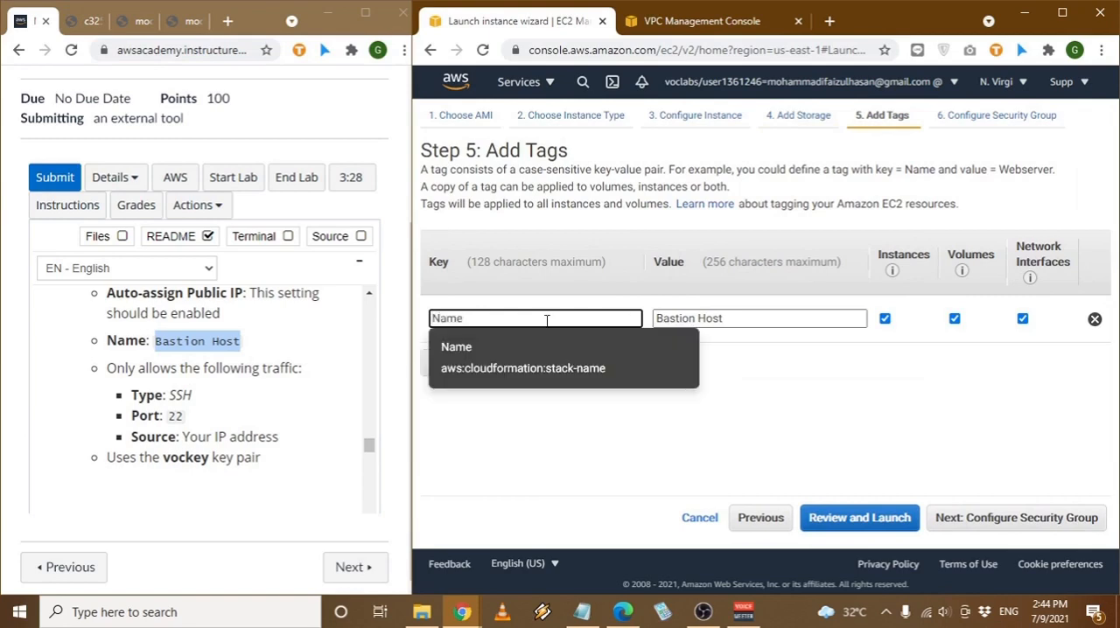
pyautogui.click(504, 354)
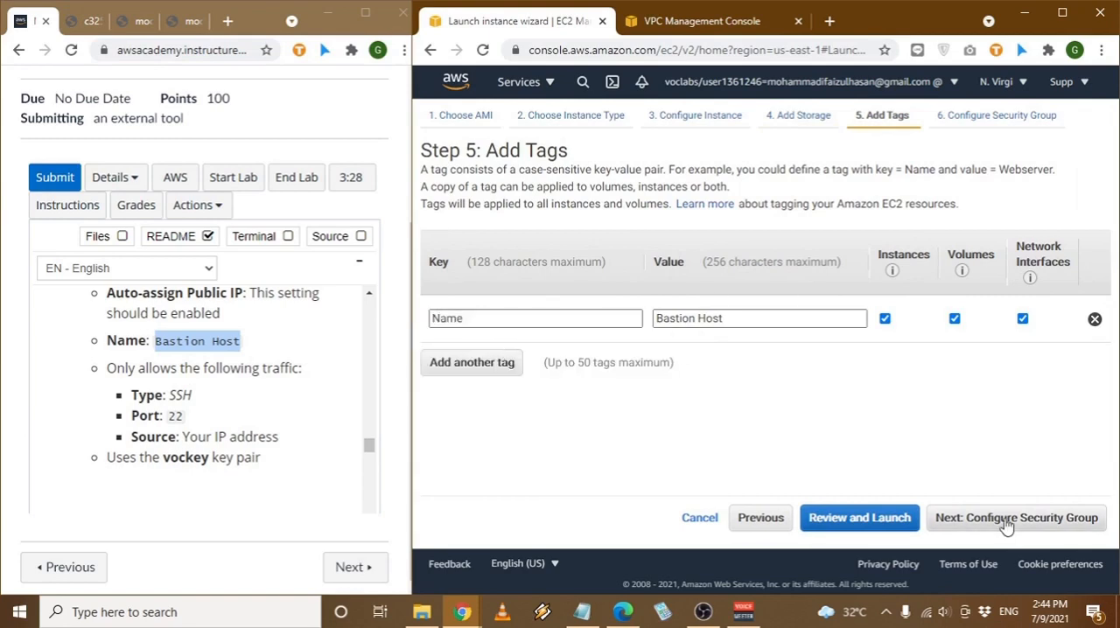
# - Continue to the security group settings, name the new group "SG-Bastion Host", and replace "launch-wizard-1" in its description with that name
pyautogui.click(1006, 521)
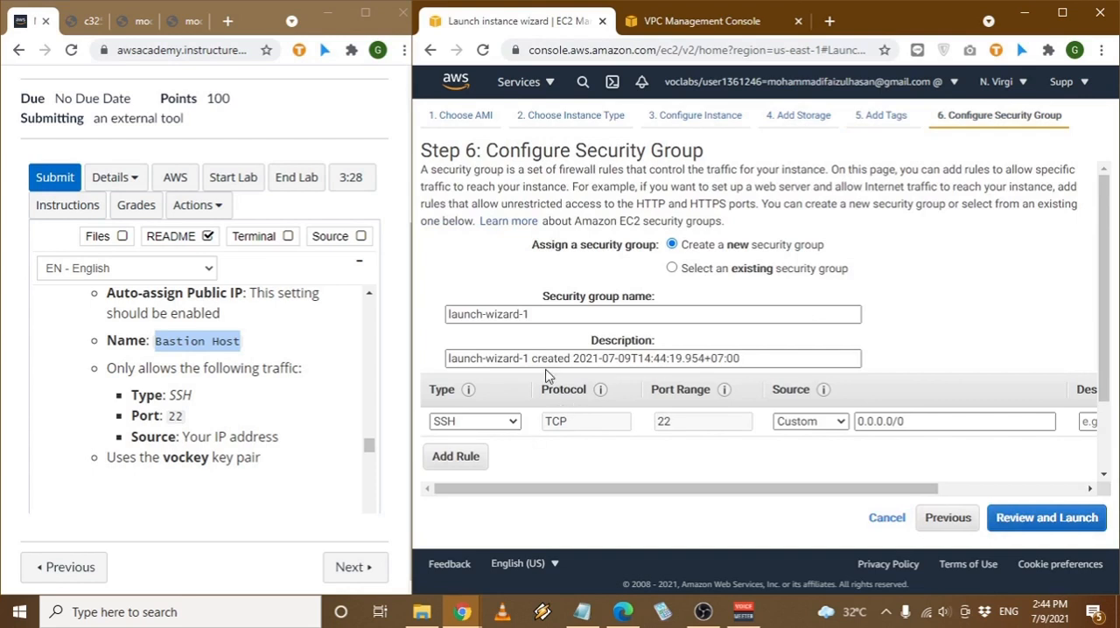
pyautogui.tripleClick(576, 318)
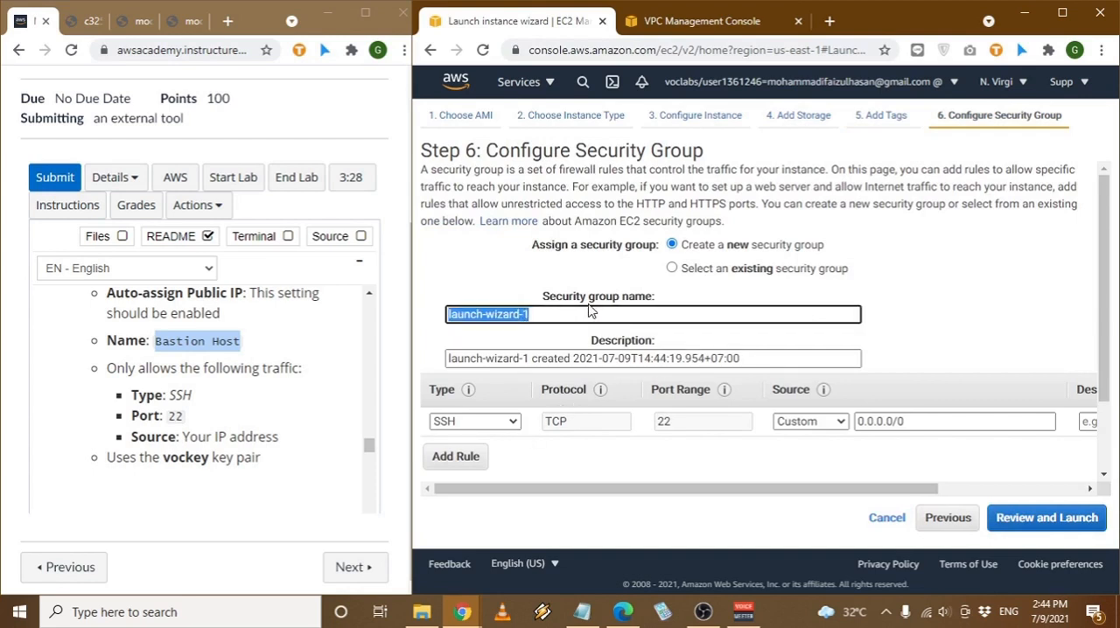
pyautogui.write('S')
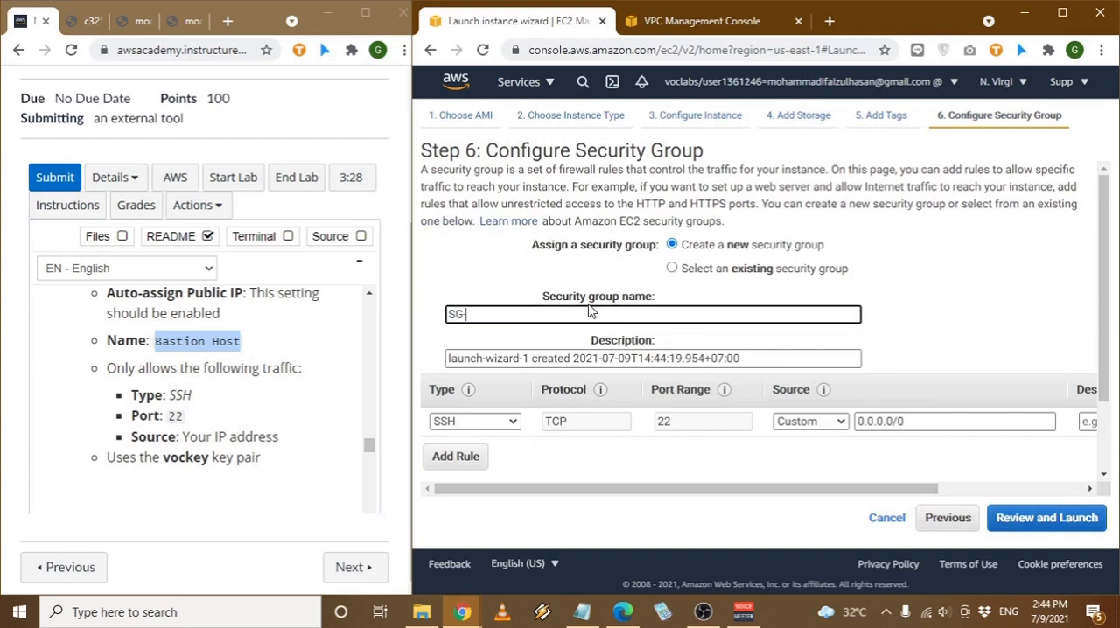
pyautogui.write('G-')
pyautogui.hotkey('ctrl', 'v')
pyautogui.hotkey('ctrl', 'a')
pyautogui.hotkey('ctrl', 'c')
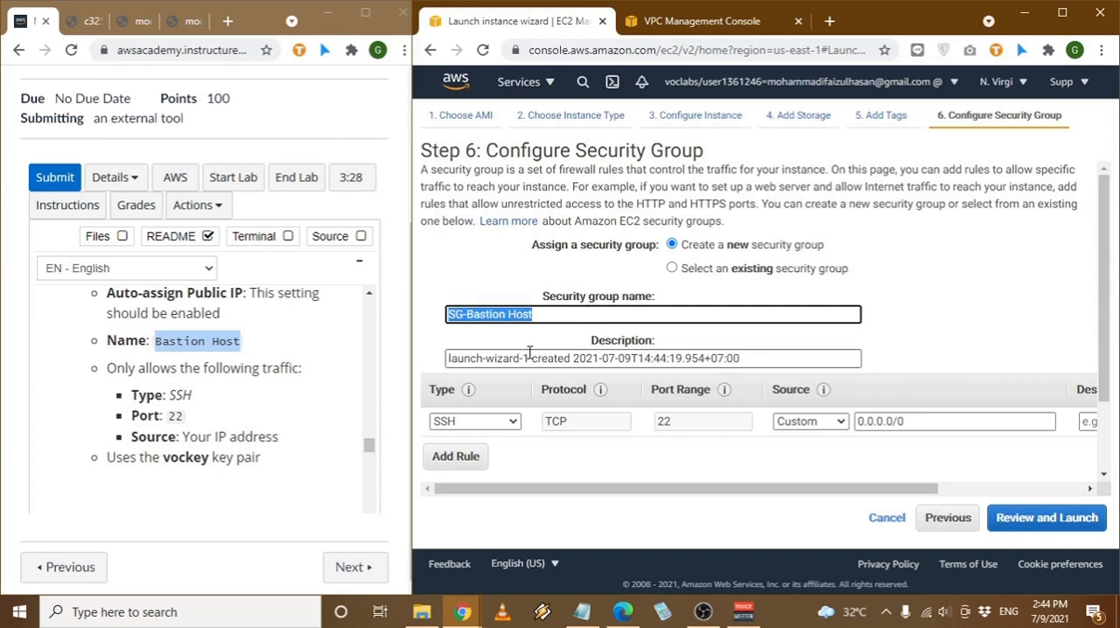
pyautogui.moveTo(529, 352); pyautogui.dragTo(429, 358)
pyautogui.hotkey('ctrl', 'v')
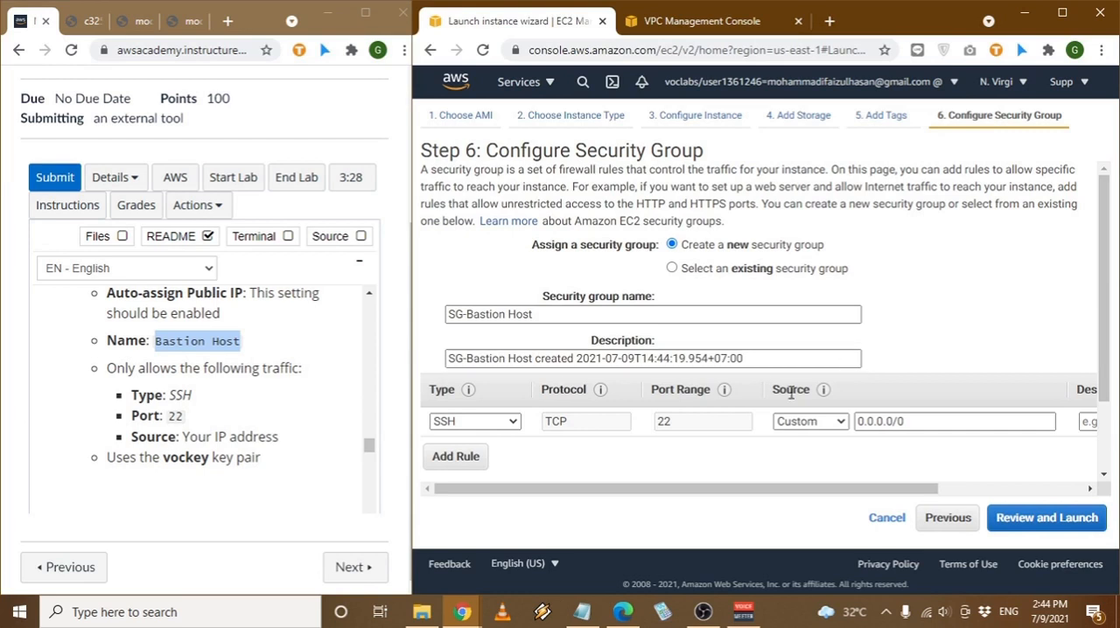
# - Keep the inbound rule's type as SSH and restrict its source to My IP
pyautogui.click(472, 423)
pyautogui.click(471, 432)
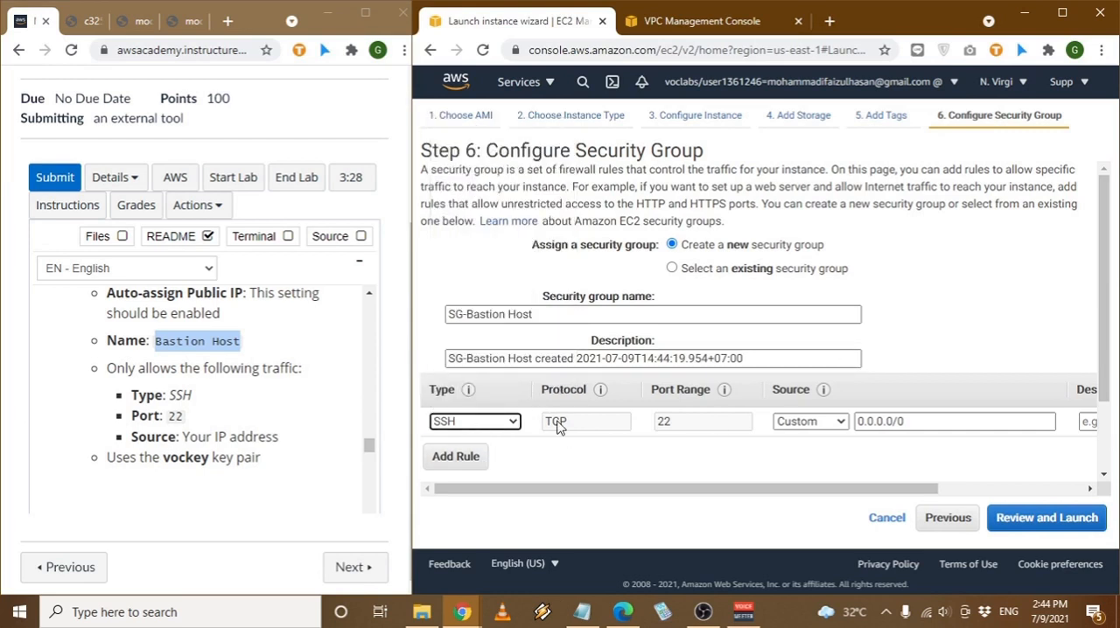
pyautogui.click(813, 422)
pyautogui.click(818, 466)
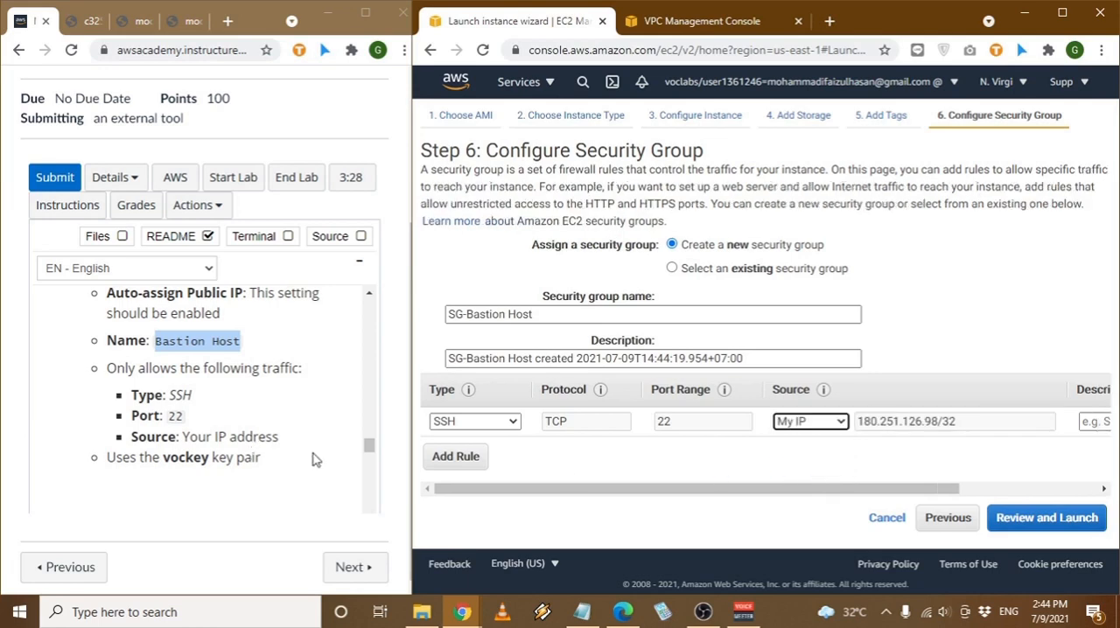
# - Review and launch the bastion host instance with the existing vockey key pair, acknowledging access to its private key file
pyautogui.scroll(-2, 212, 479)
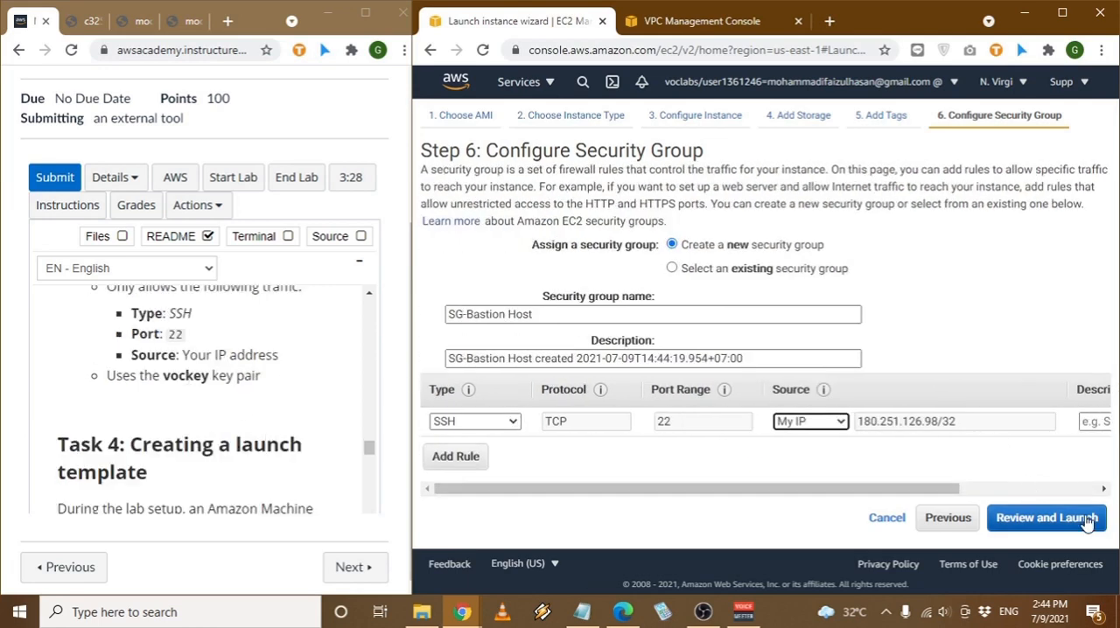
pyautogui.click(1046, 517)
pyautogui.scroll(-3, 798, 428)
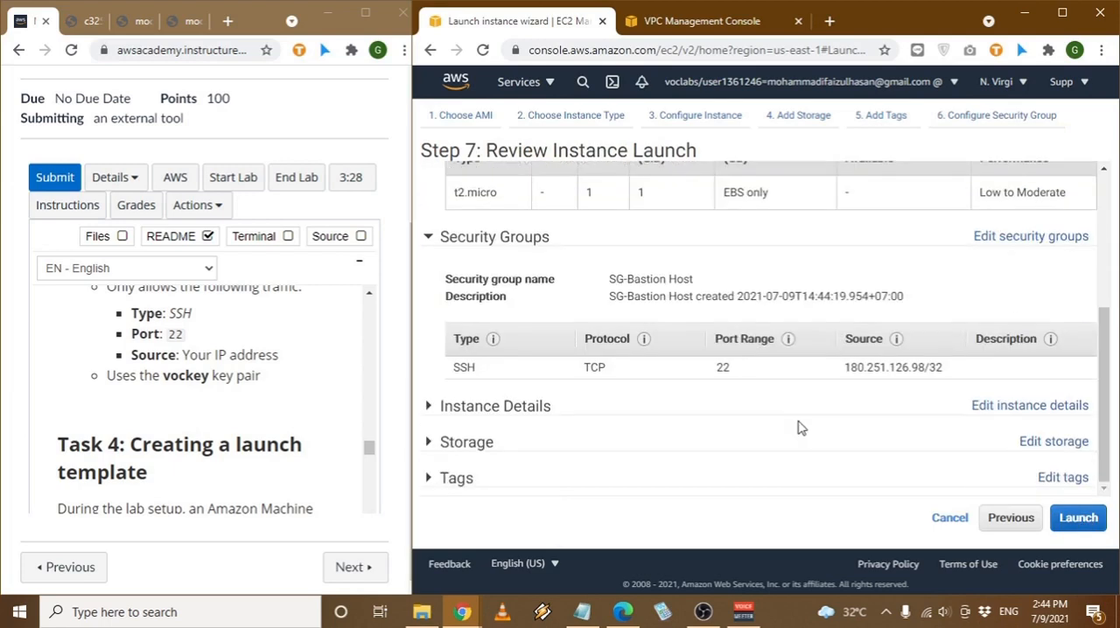
pyautogui.click(1078, 518)
pyautogui.click(638, 374)
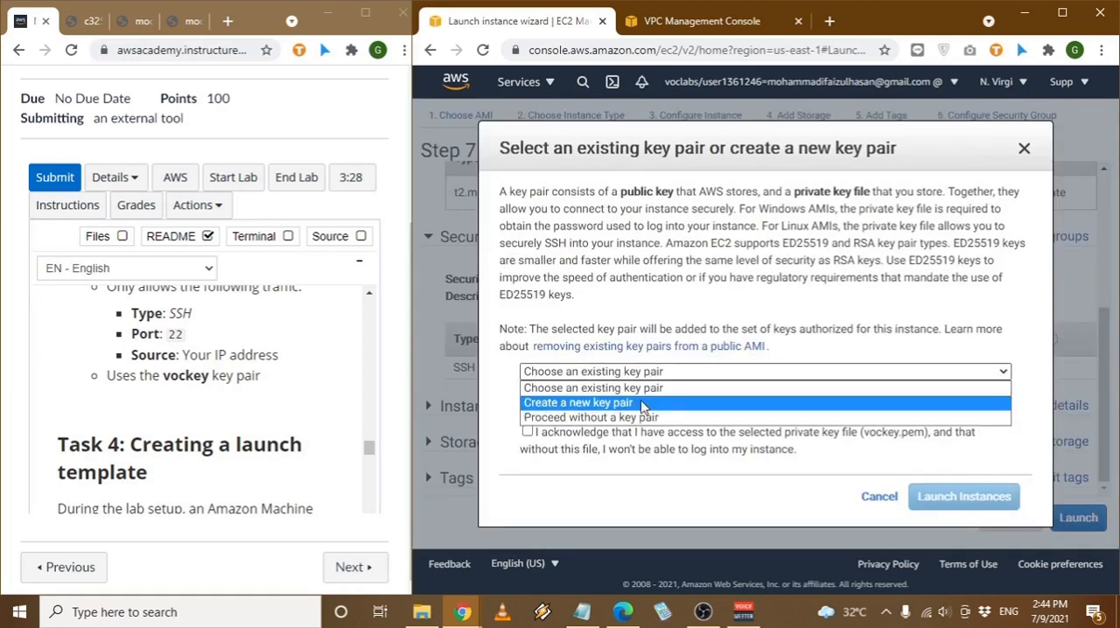
pyautogui.click(658, 394)
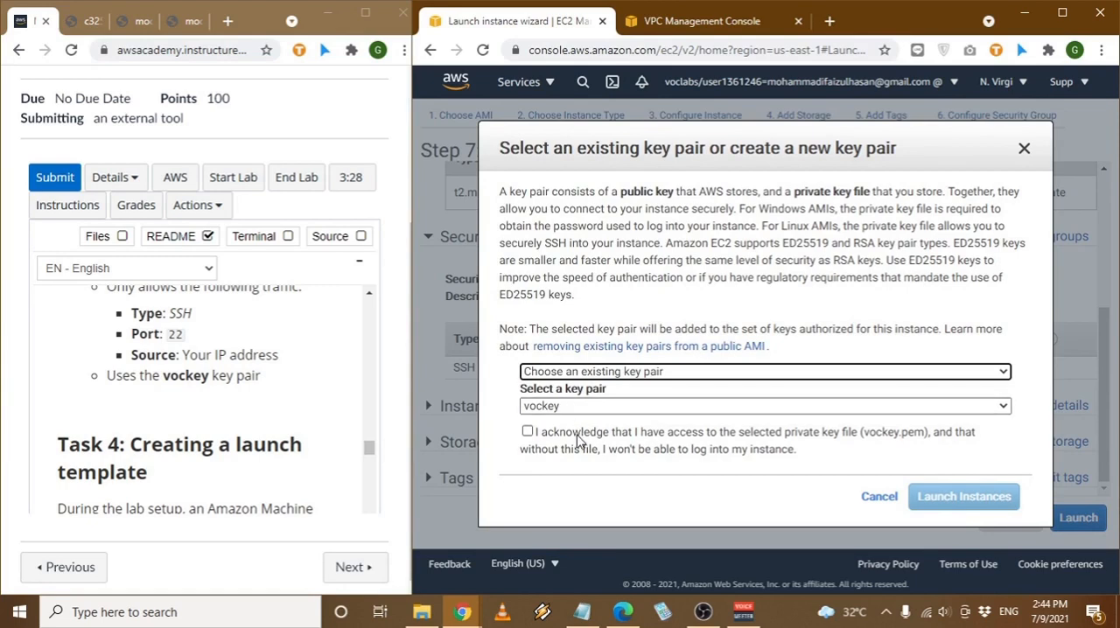
pyautogui.click(527, 431)
pyautogui.click(967, 499)
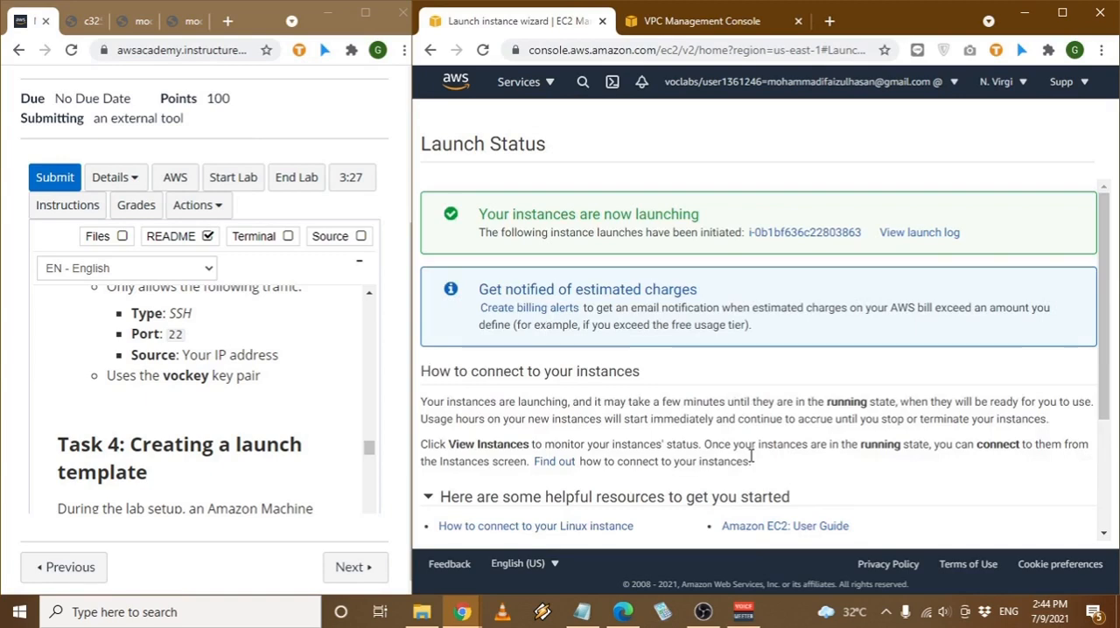
# - View the EC2 instances list and refresh it to check the new bastion host's state
pyautogui.scroll(-3, 817, 432)
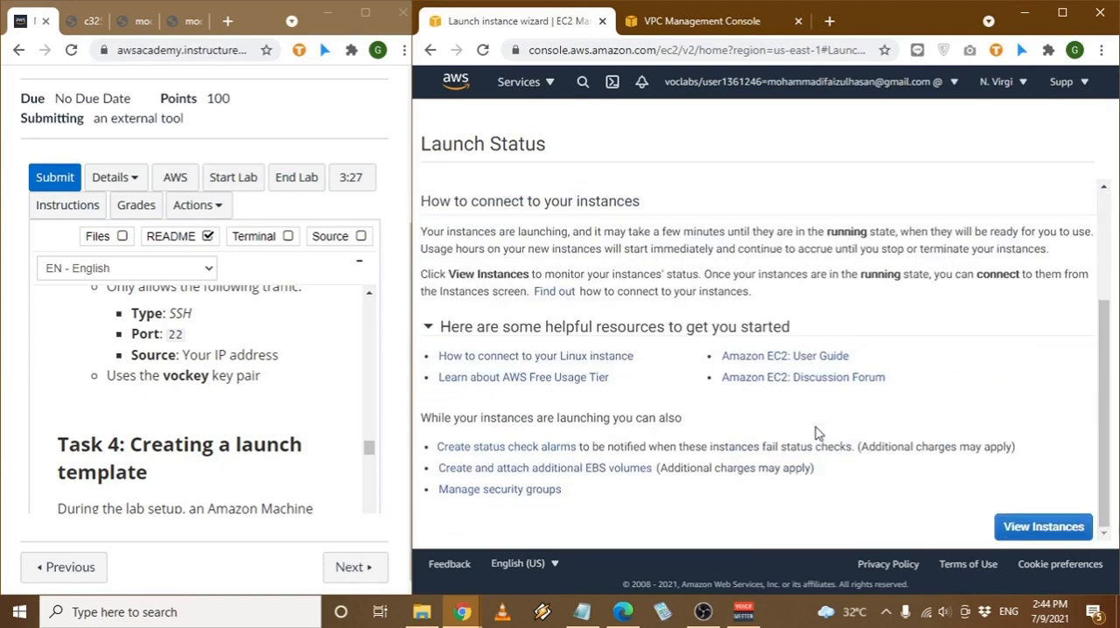
pyautogui.click(1064, 525)
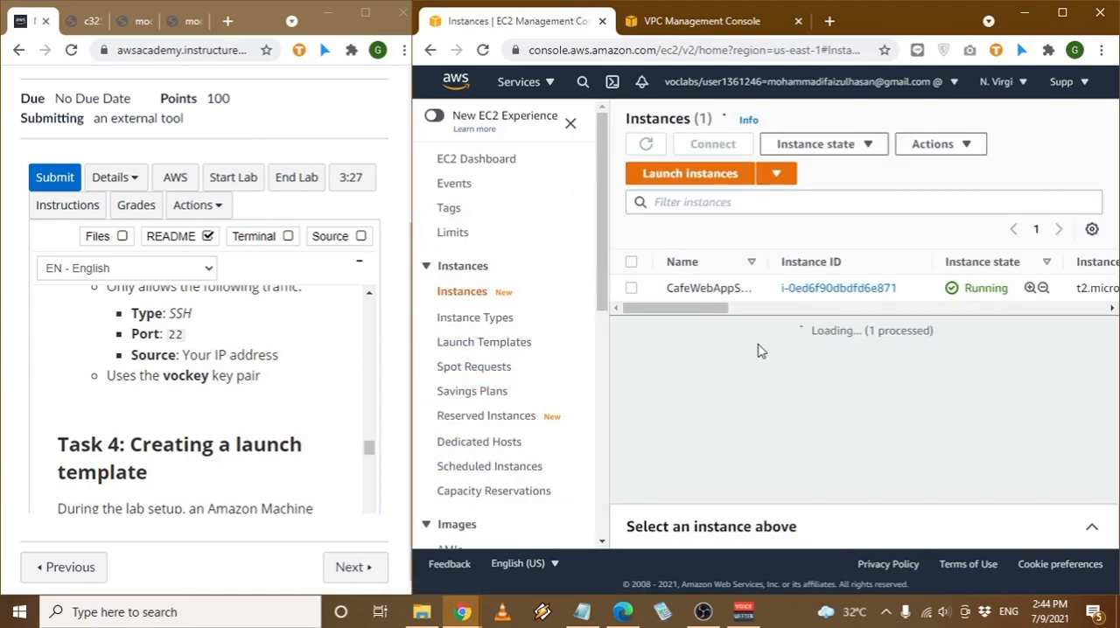
pyautogui.moveTo(687, 338); pyautogui.dragTo(736, 344)
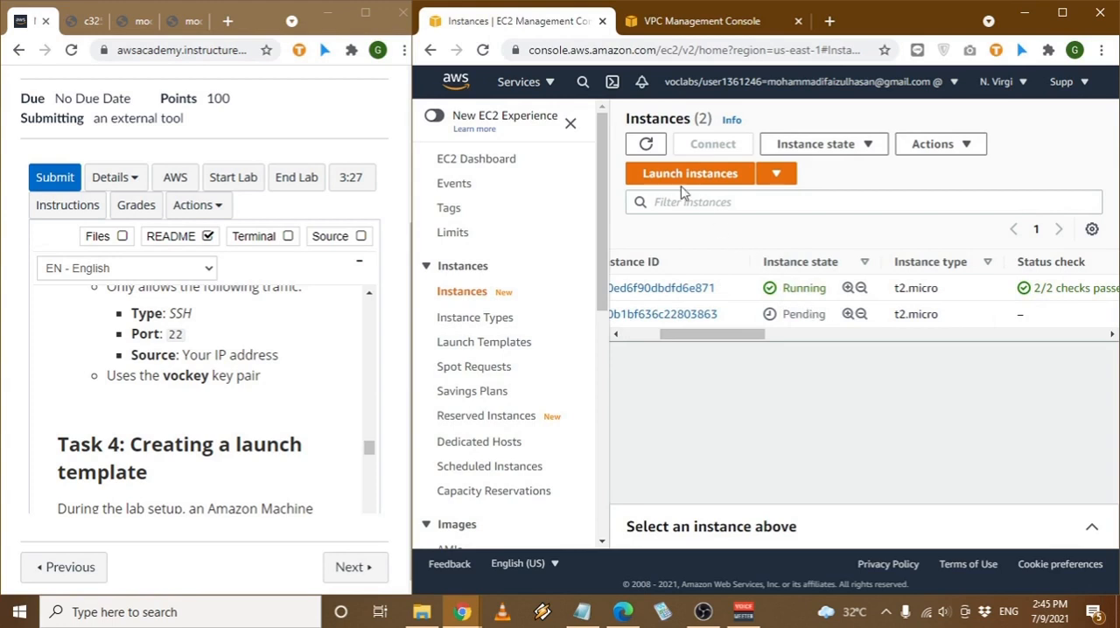
pyautogui.click(648, 149)
# - Read the Task 4 instructions and start creating a new EC2 launch template
pyautogui.scroll(-1, 321, 441)
pyautogui.moveTo(151, 369); pyautogui.dragTo(276, 364)
pyautogui.click(220, 364)
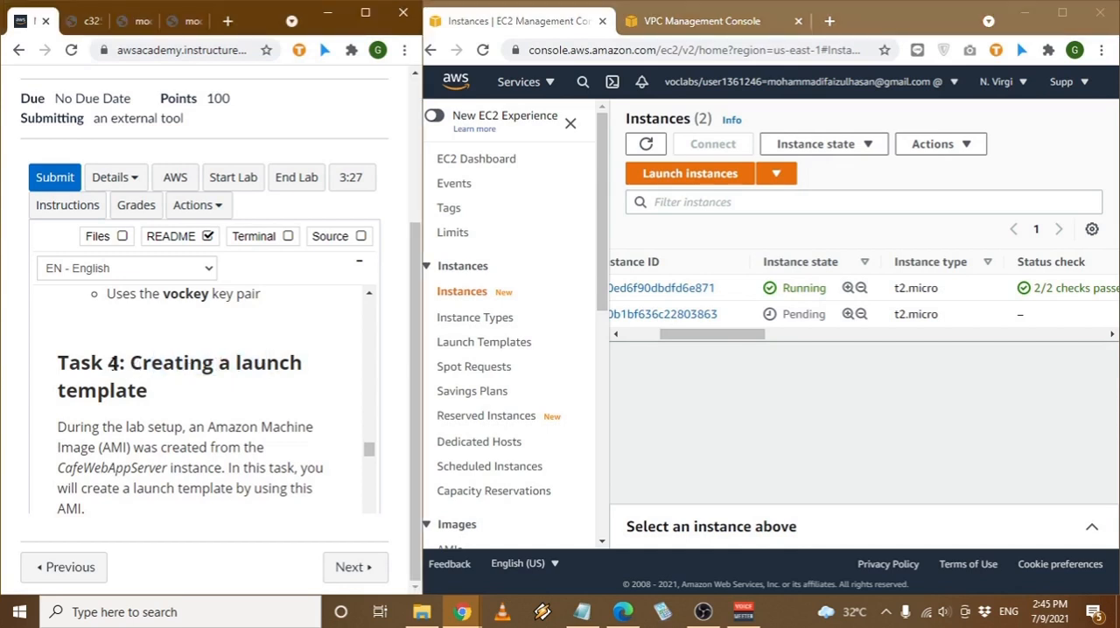
pyautogui.scroll(-1, 159, 401)
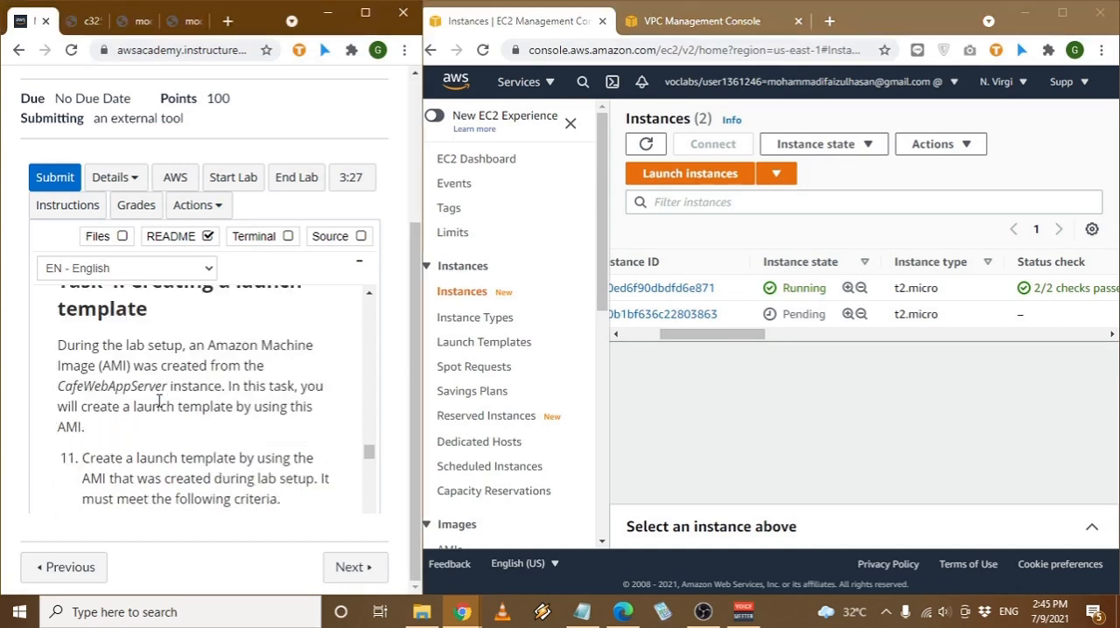
pyautogui.scroll(-1, 137, 368)
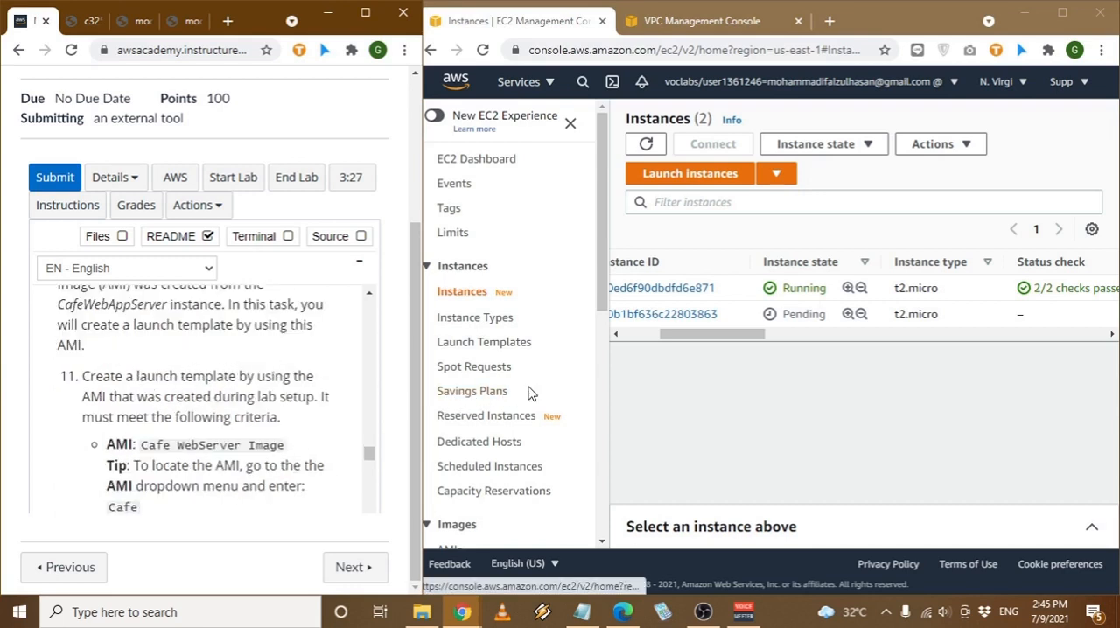
pyautogui.scroll(-1, 451, 400)
pyautogui.click(519, 262)
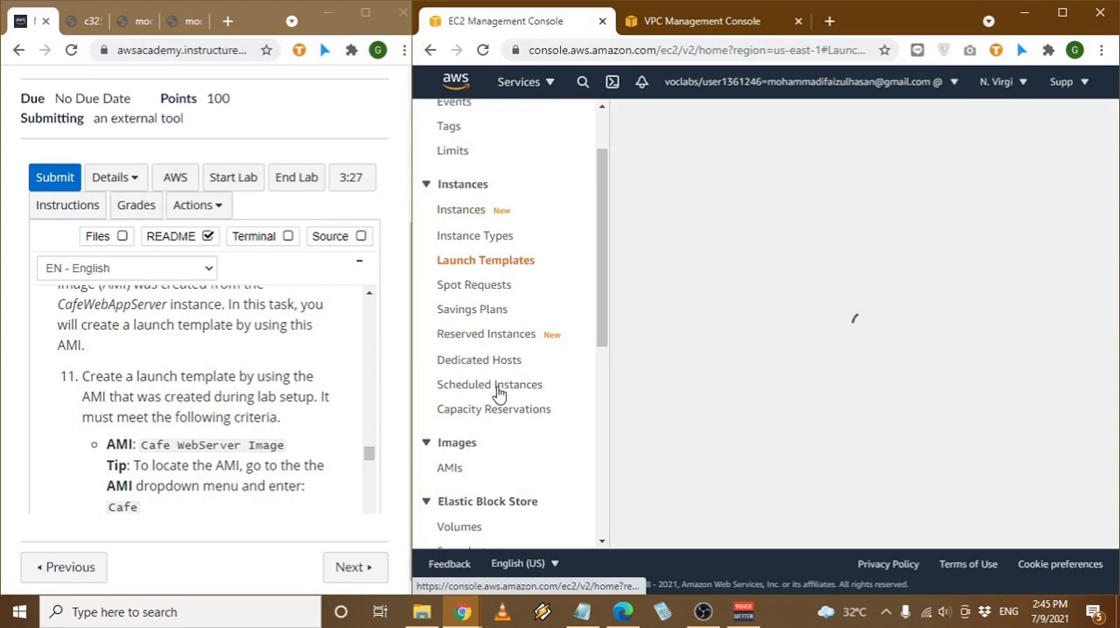
pyautogui.scroll(-1, 284, 427)
pyautogui.click(710, 438)
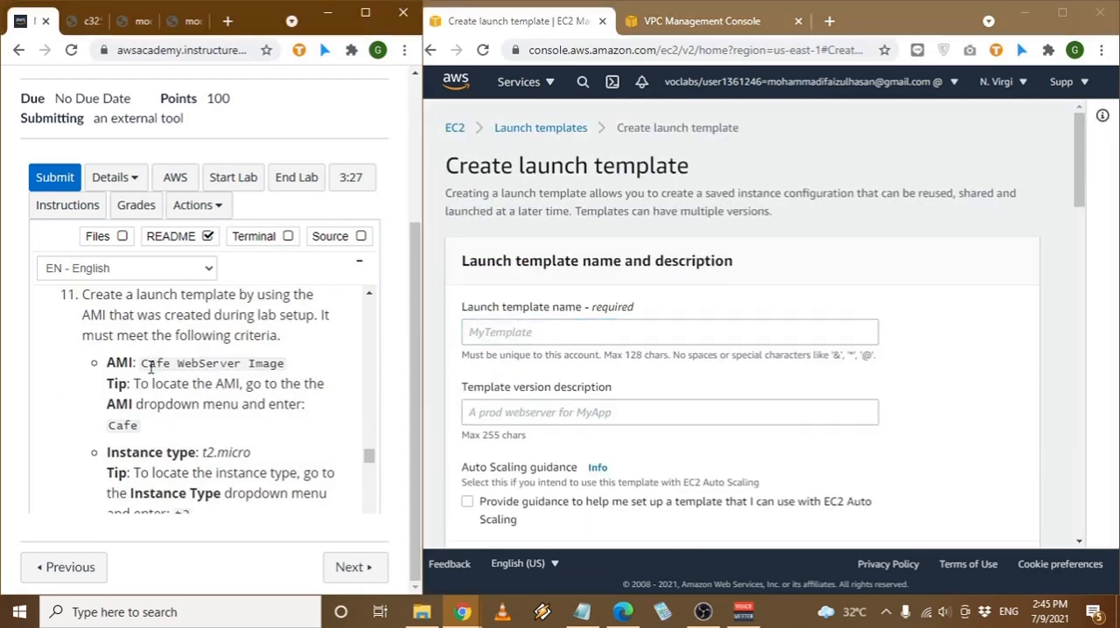
# - Copy the AMI name from the lab instructions and select "Cafe WebServer Image" as the launch template's AMI
pyautogui.moveTo(151, 368); pyautogui.dragTo(251, 364)
pyautogui.hotkey('ctrl', 'c')
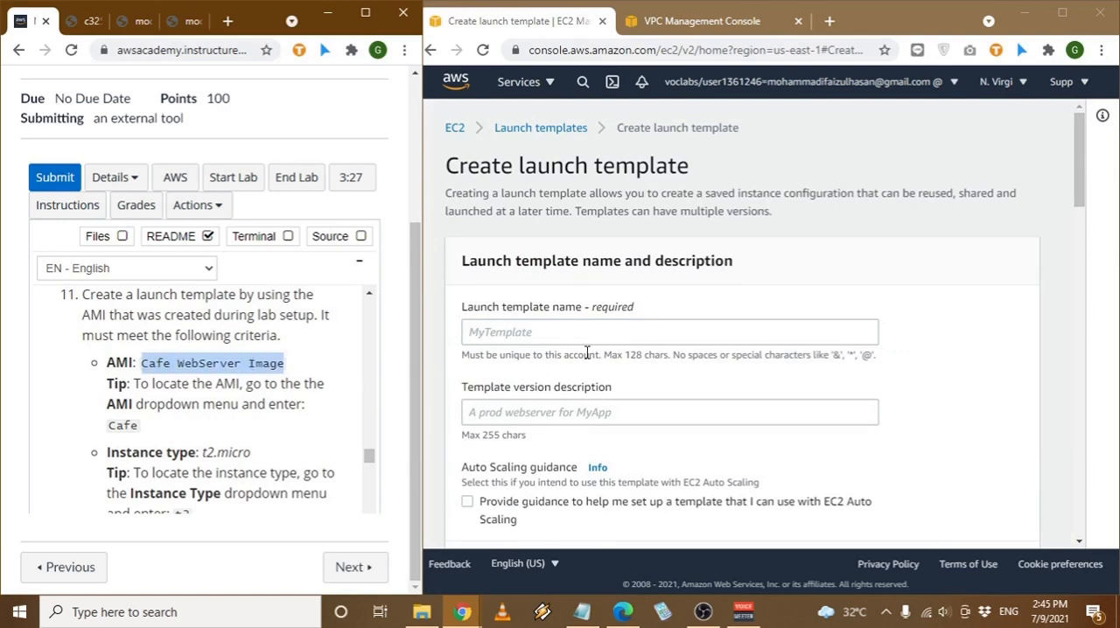
pyautogui.scroll(-5, 586, 352)
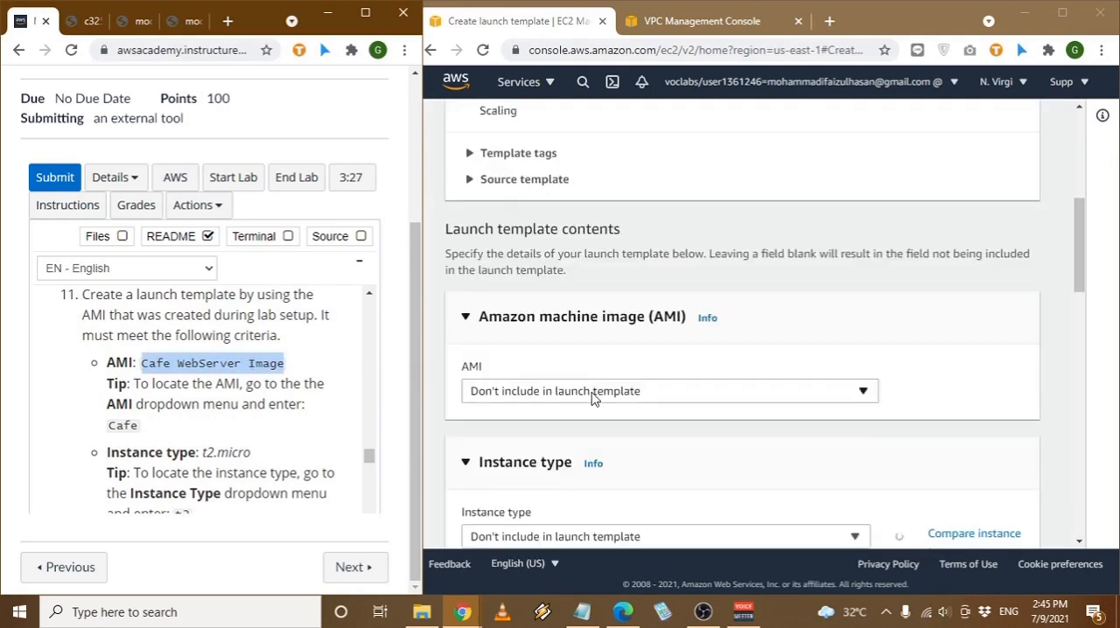
pyautogui.click(592, 395)
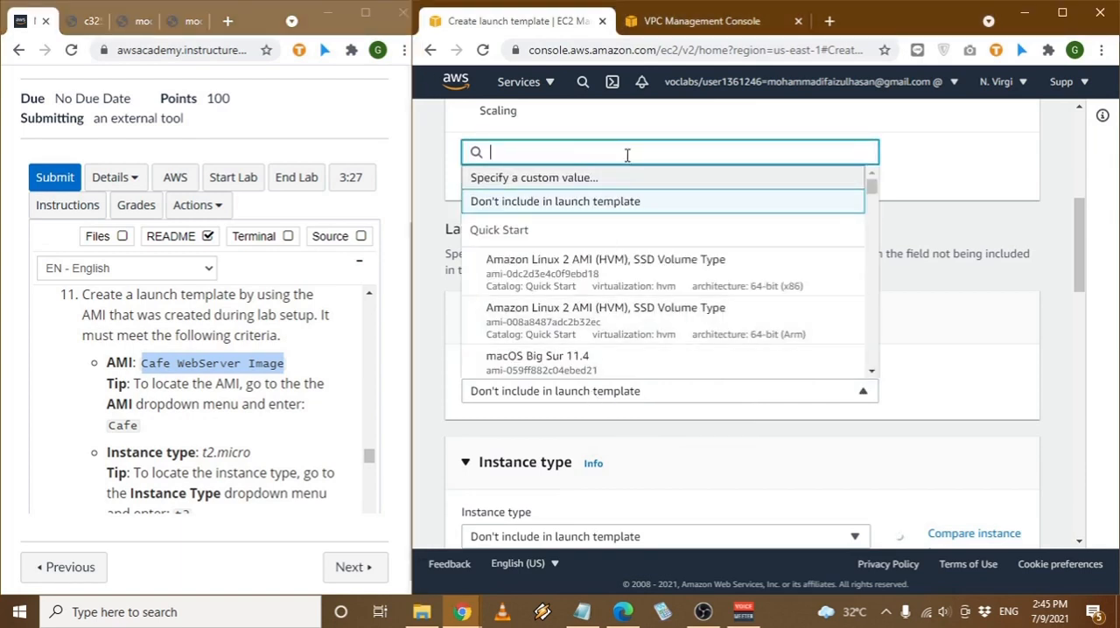
pyautogui.hotkey('ctrl', 'v')
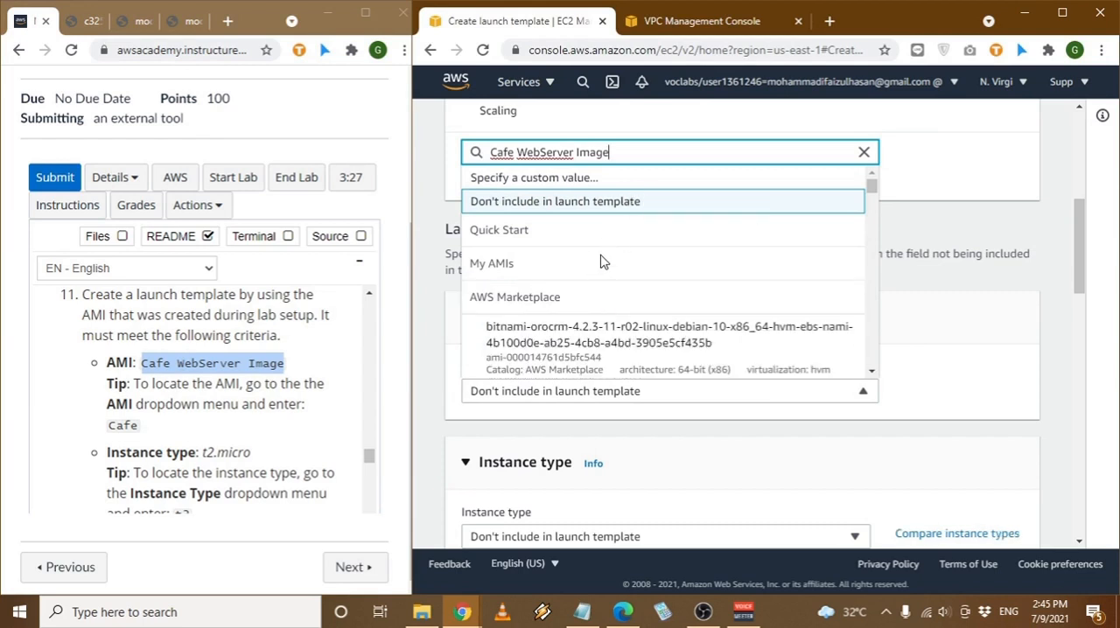
pyautogui.click(583, 313)
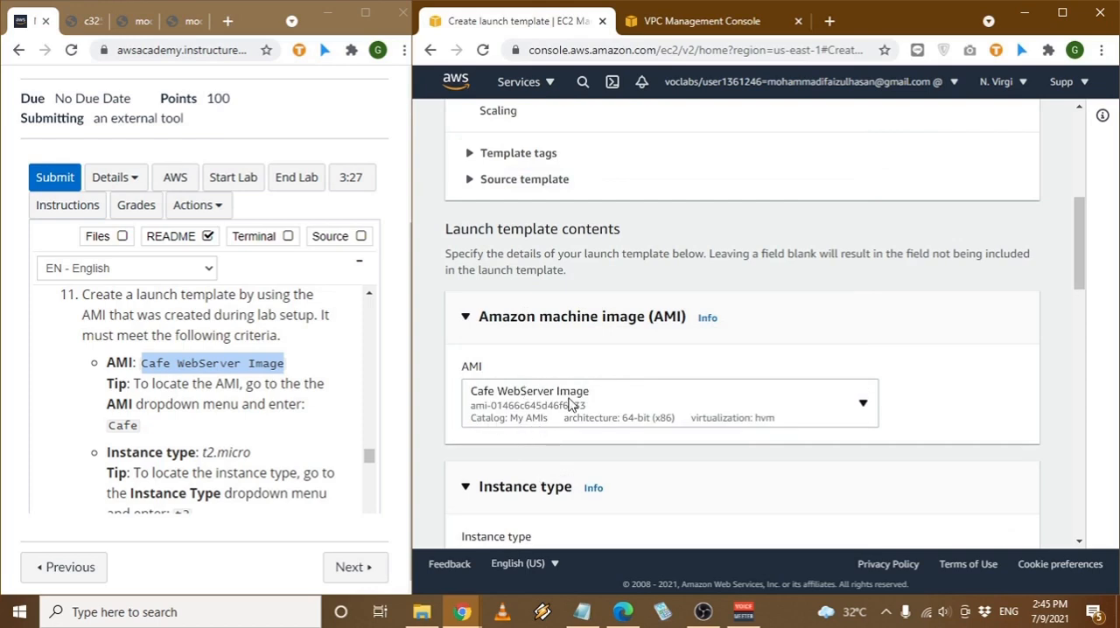
# - Review the remaining launch template criteria in the instructions and set the instance type to t2.micro
pyautogui.scroll(3, 767, 328)
pyautogui.scroll(1, 766, 329)
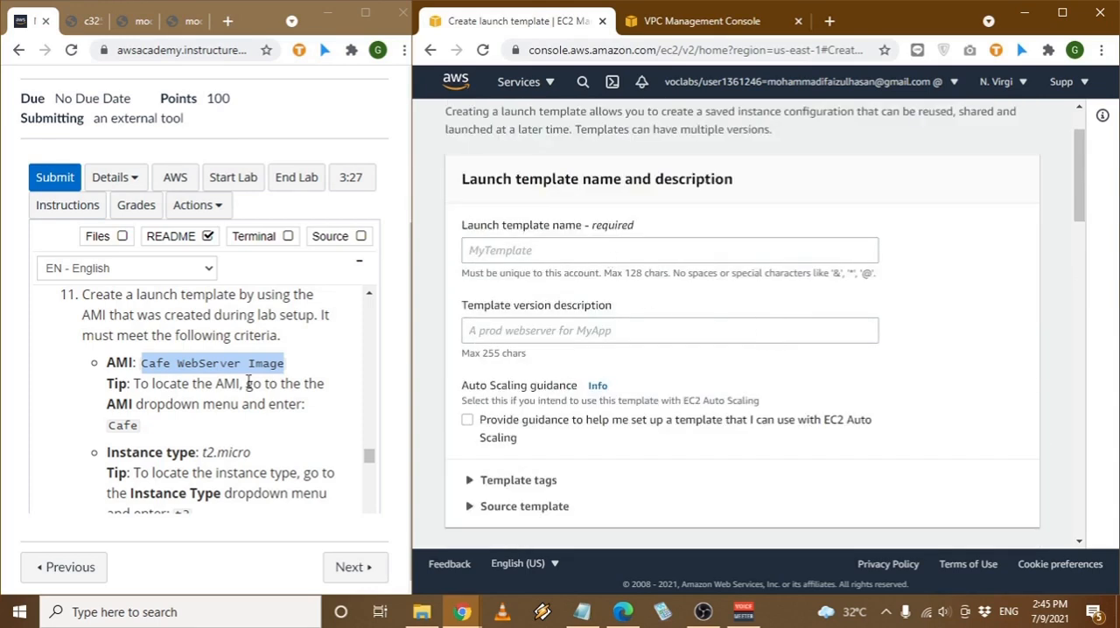
pyautogui.scroll(-5, 249, 384)
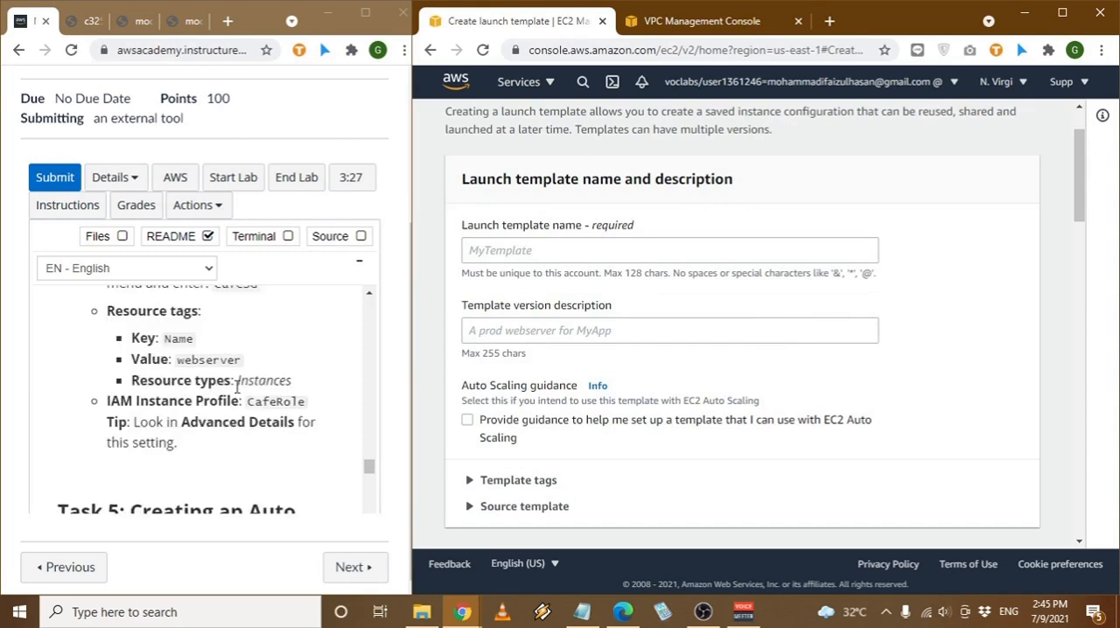
pyautogui.scroll(5, 236, 386)
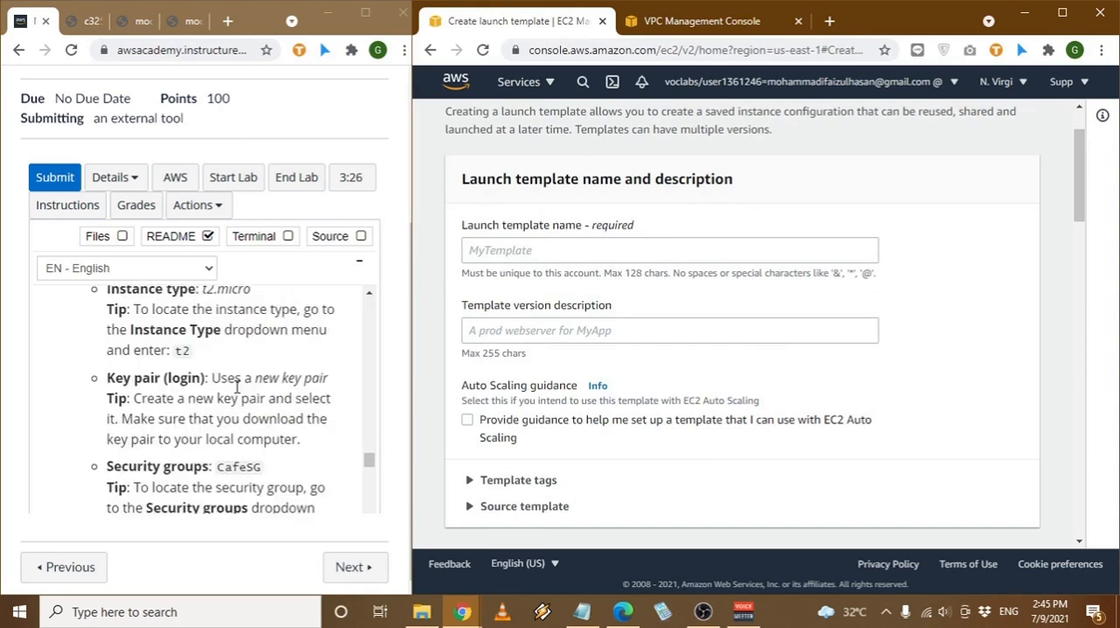
pyautogui.scroll(-1, 237, 386)
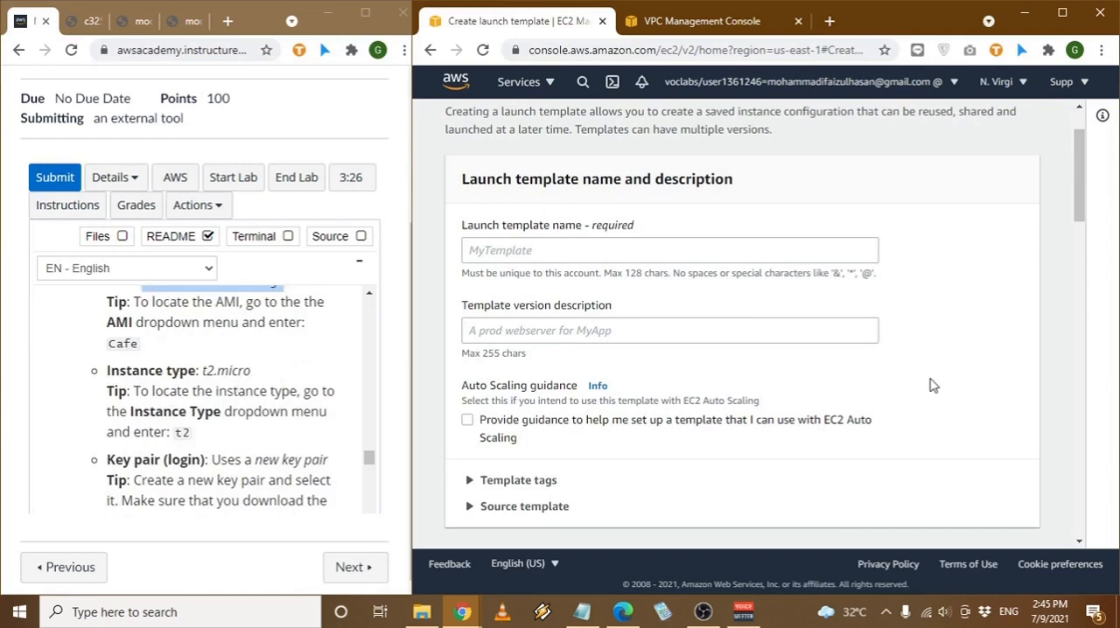
pyautogui.scroll(-7, 929, 382)
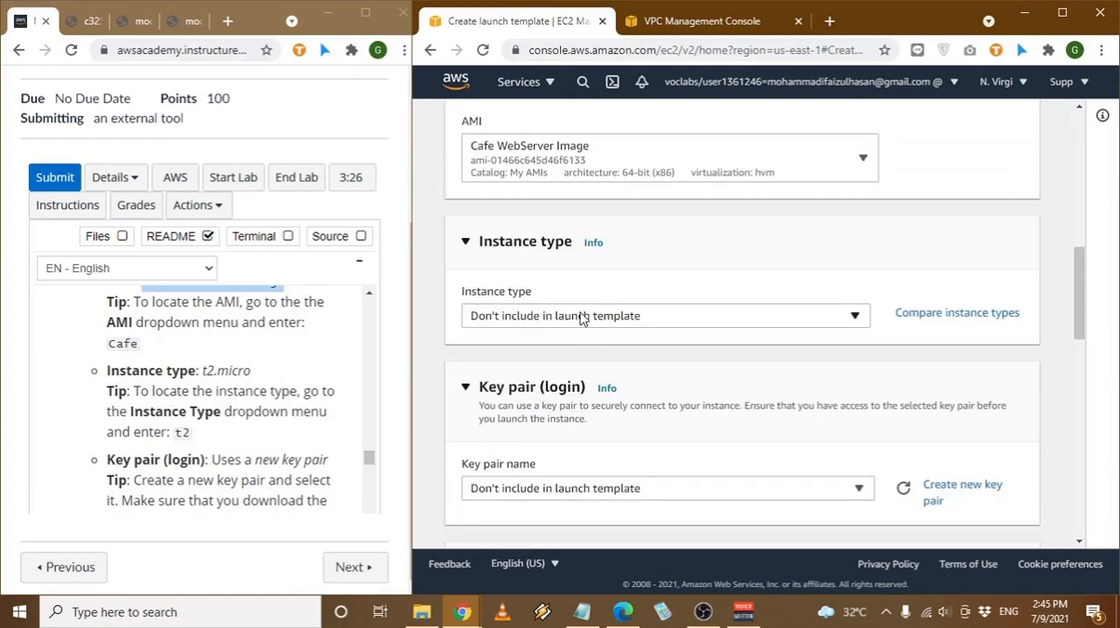
pyautogui.click(582, 318)
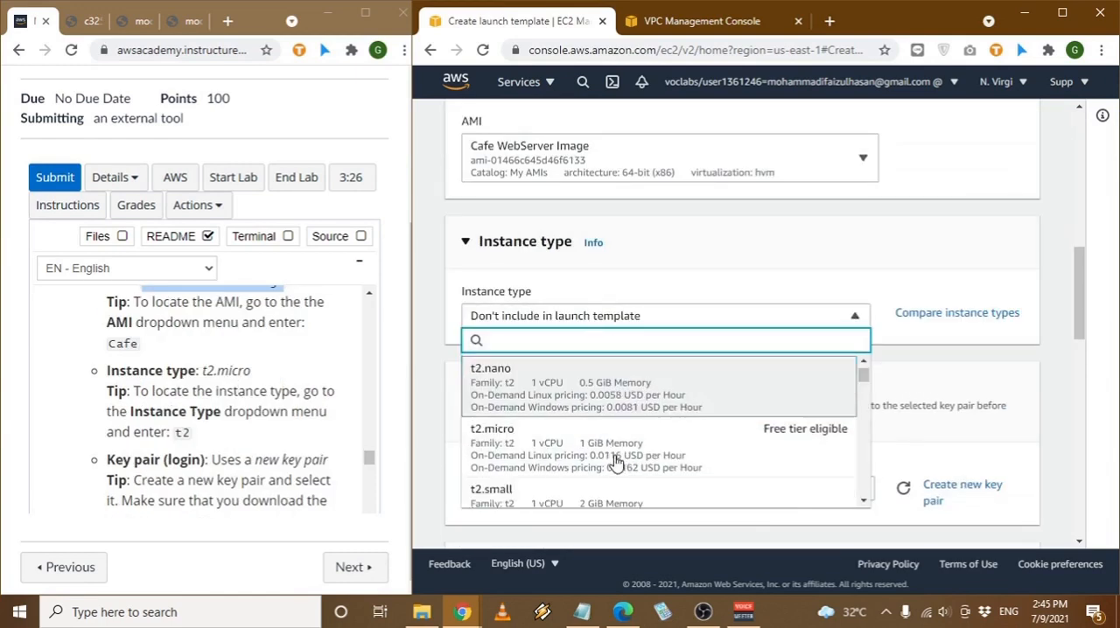
pyautogui.click(606, 459)
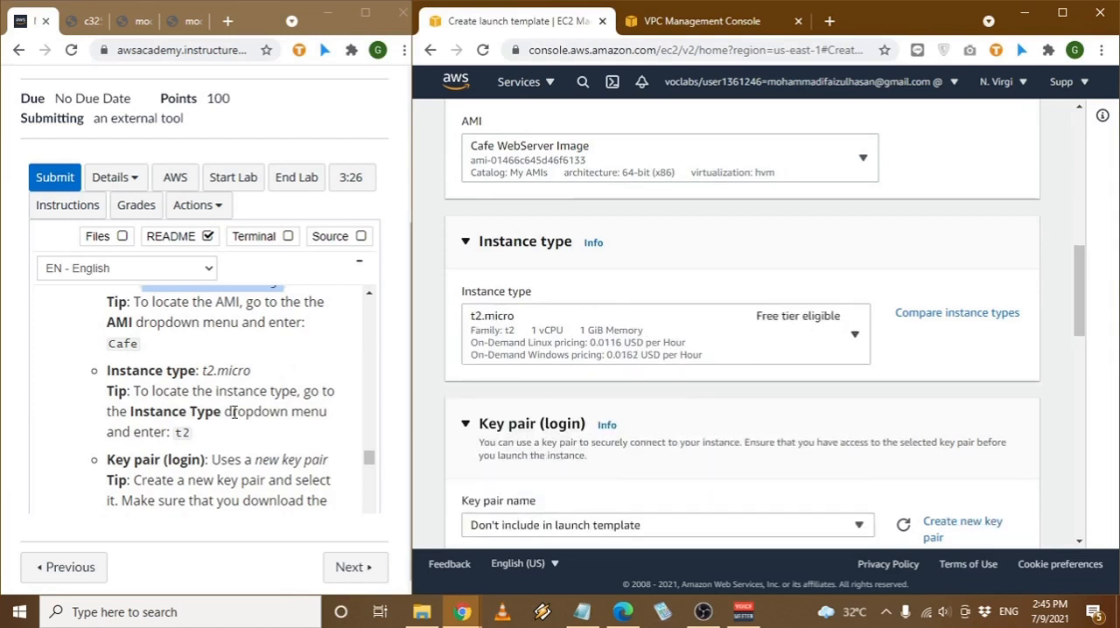
# - Read the key pair requirement in the lab instructions and start a new key pair in .ppk format for the launch template
pyautogui.scroll(-1, 235, 411)
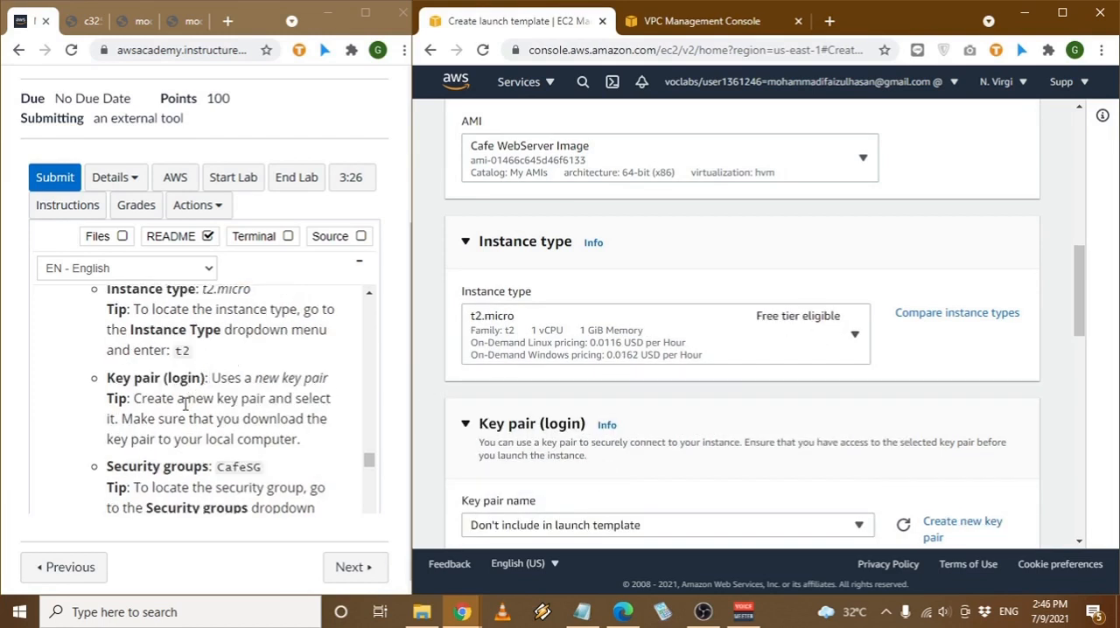
pyautogui.scroll(-1, 738, 415)
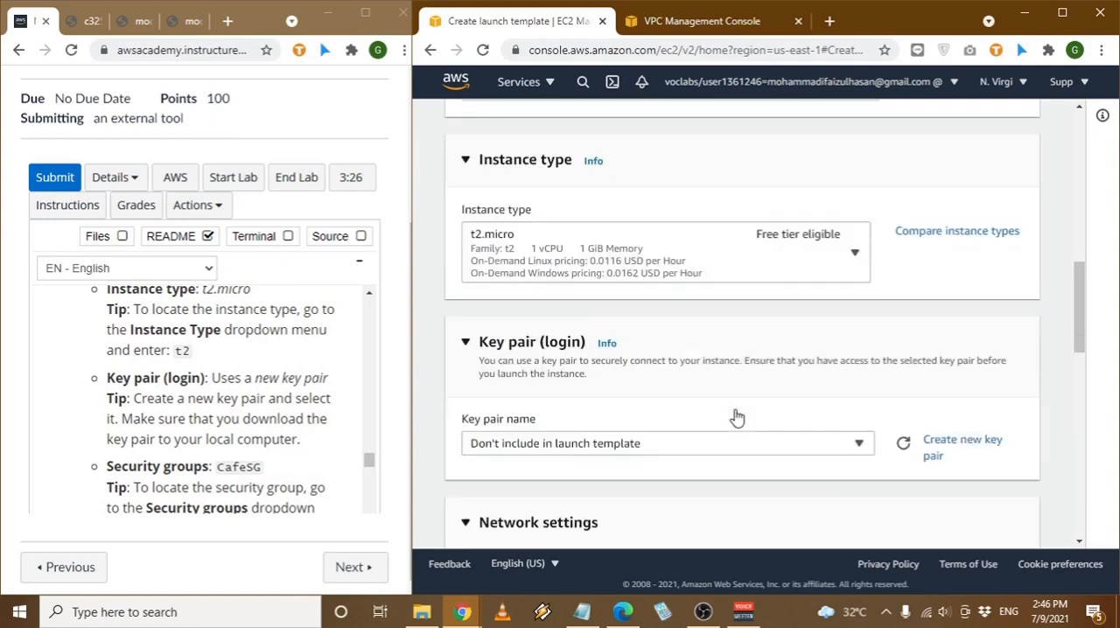
pyautogui.click(535, 442)
pyautogui.click(980, 404)
pyautogui.click(947, 448)
pyautogui.click(564, 495)
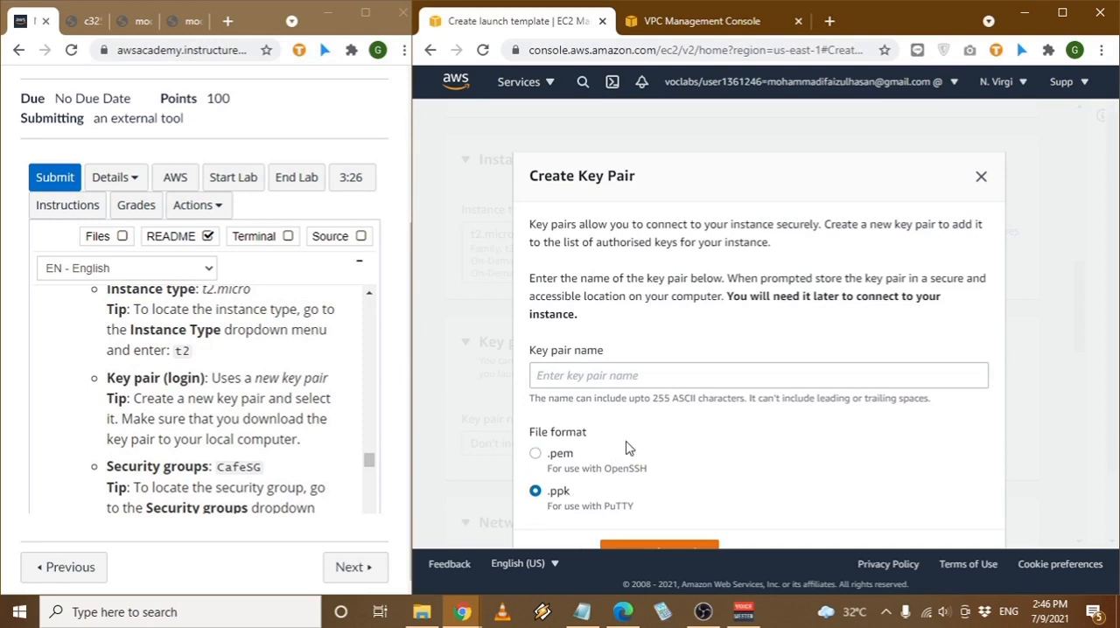
# - Name the new key pair newkey and create it, downloading its .ppk file
pyautogui.doubleClick(646, 396)
pyautogui.click(664, 371)
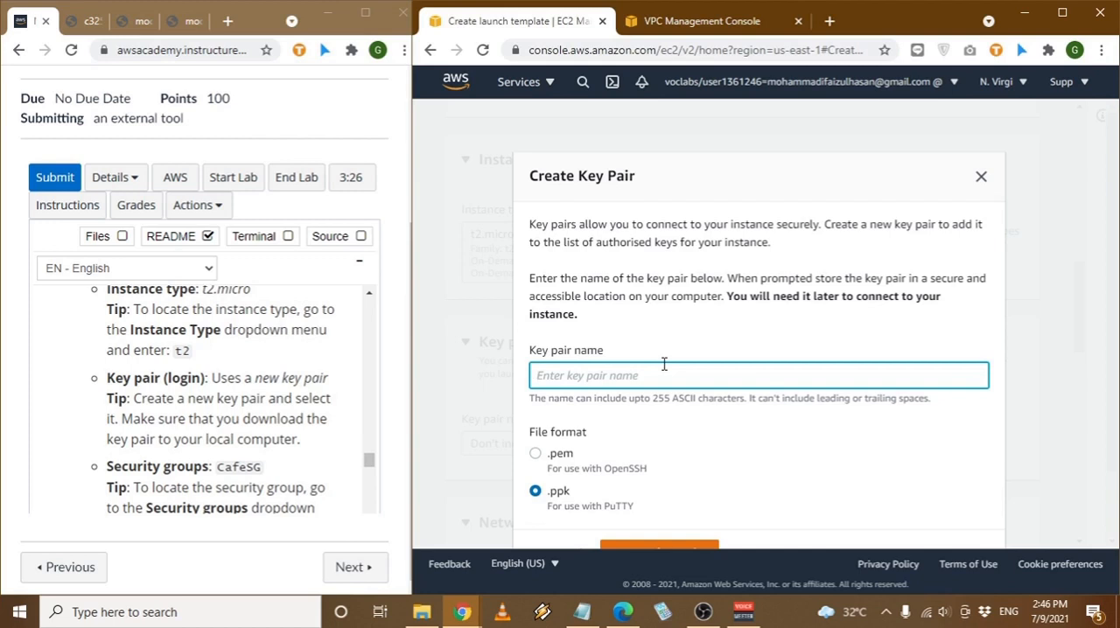
pyautogui.write('NEW')
pyautogui.press('BackSpace')
pyautogui.write('newkey')
pyautogui.scroll(-2, 664, 364)
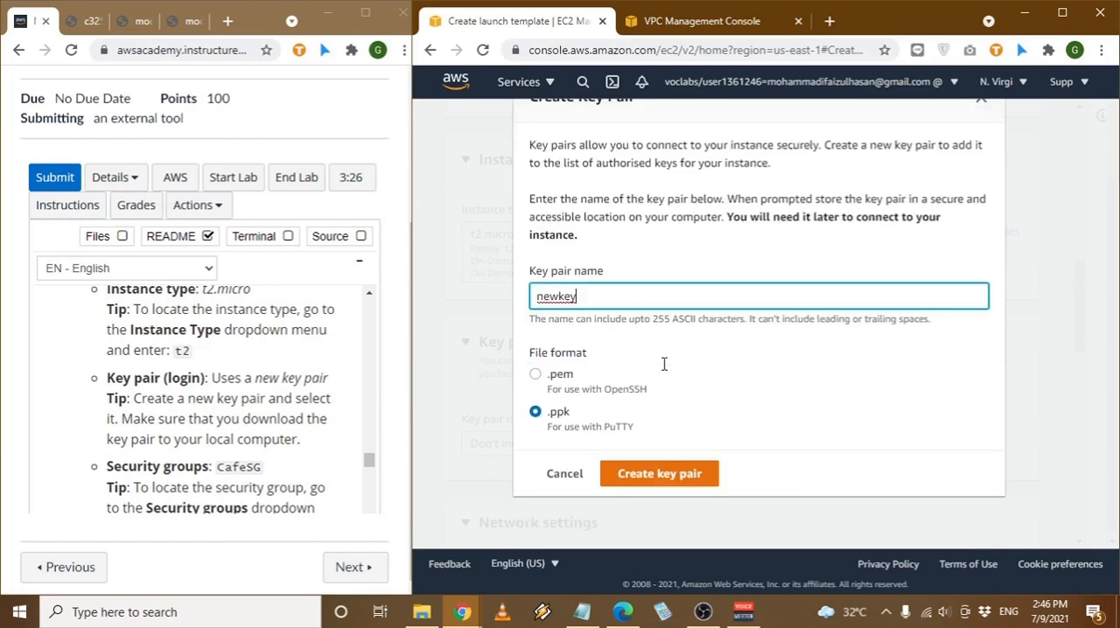
pyautogui.click(691, 483)
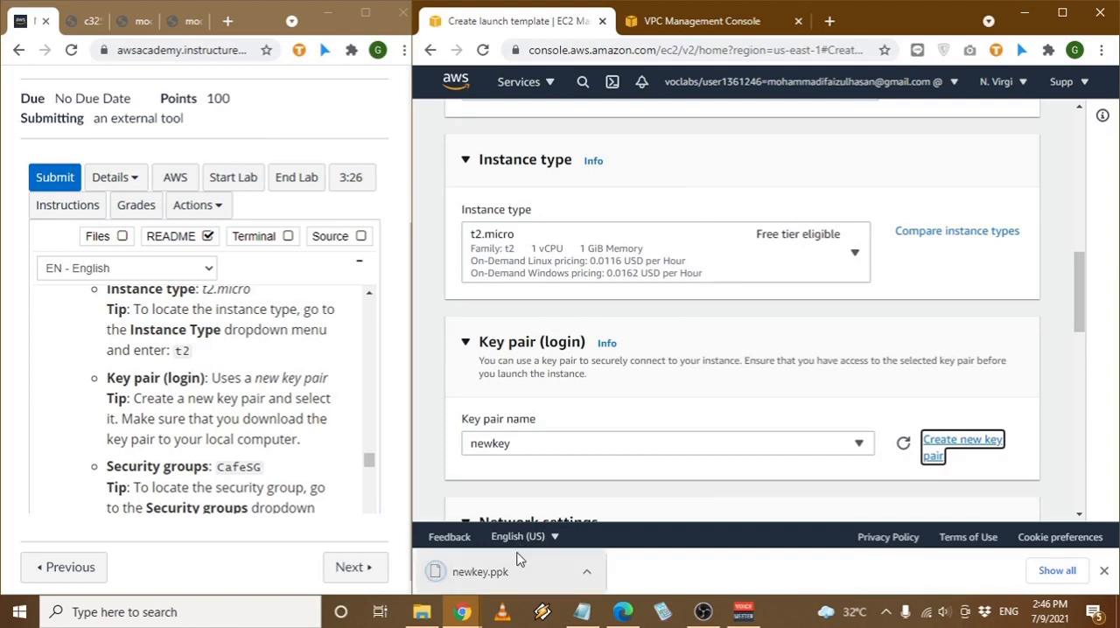
# - Copy the security group name from the lab instructions and add the CafeSG security group to the template's network settings
pyautogui.scroll(-1, 226, 420)
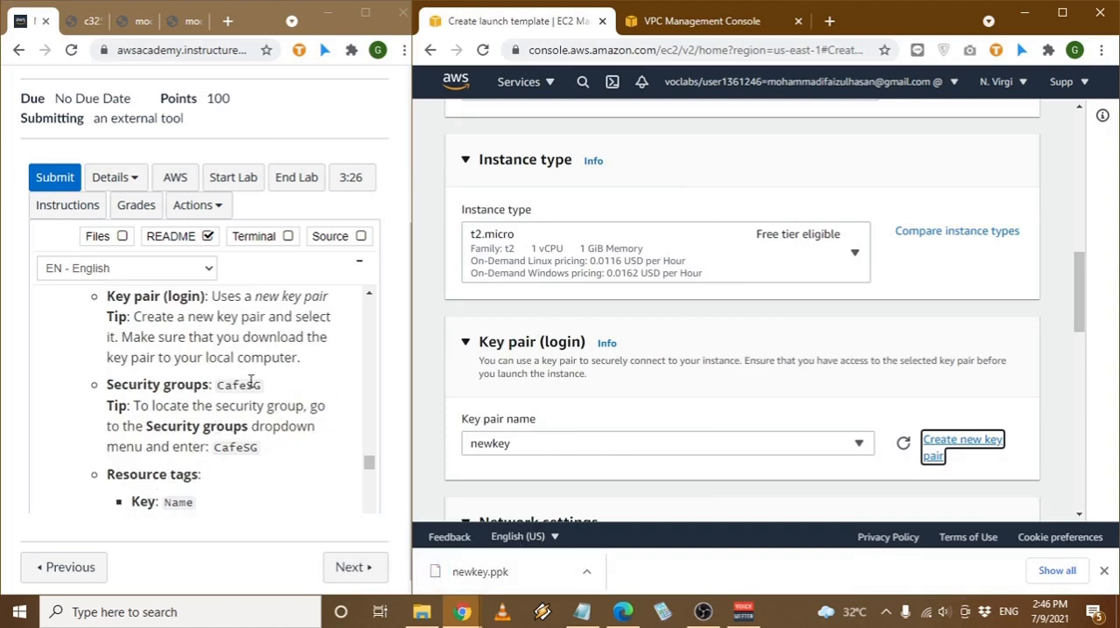
pyautogui.doubleClick(235, 387)
pyautogui.hotkey('ctrl', 'c')
pyautogui.scroll(-4, 613, 402)
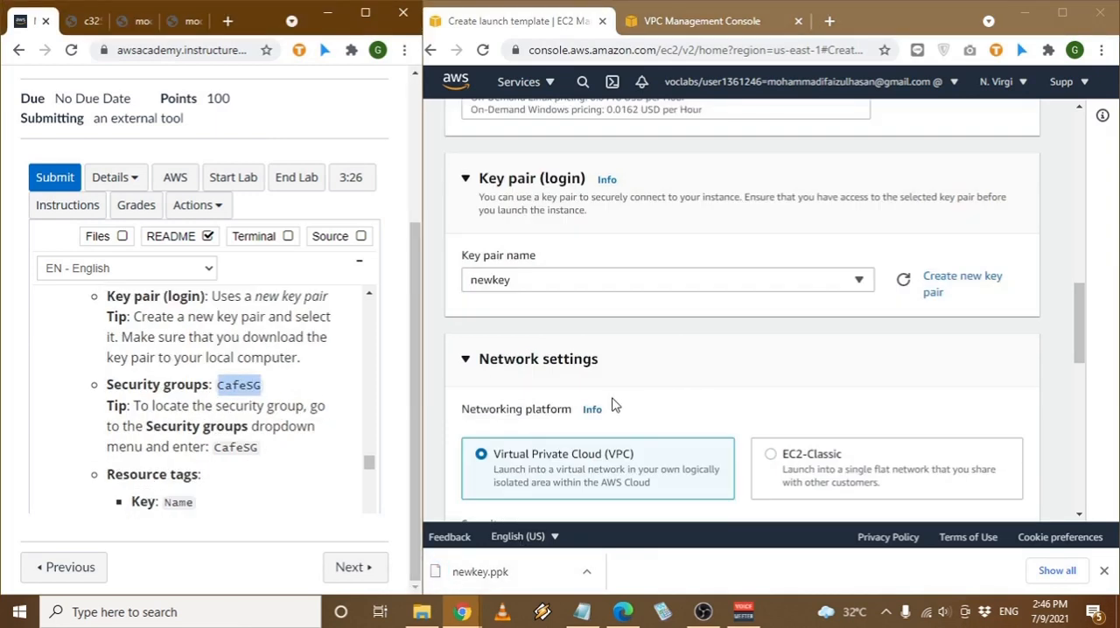
pyautogui.click(627, 387)
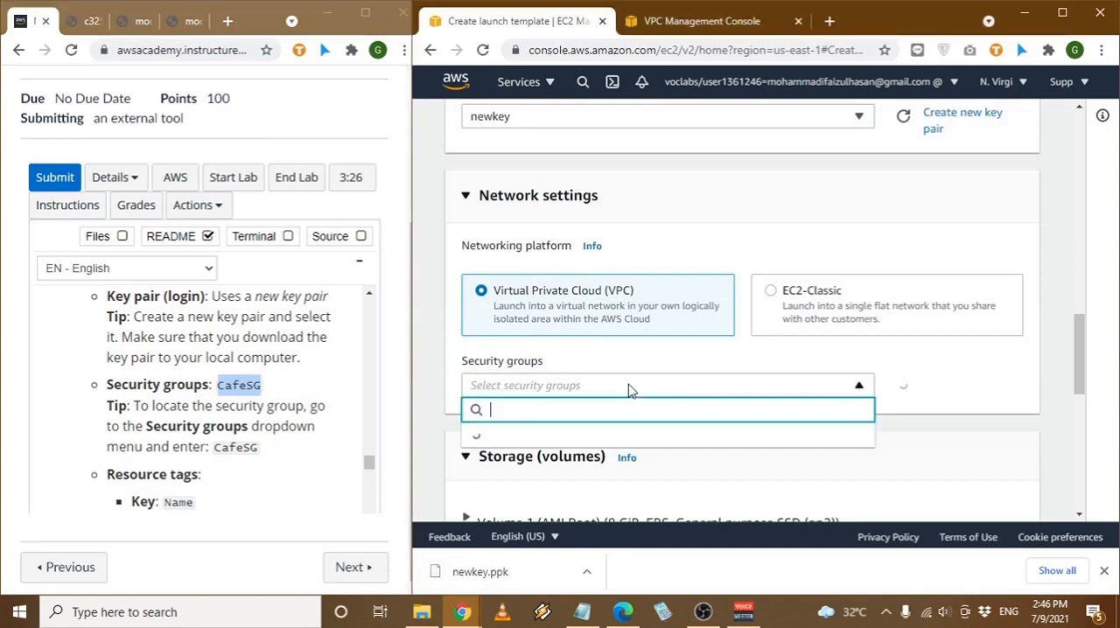
pyautogui.hotkey('ctrl', 'v')
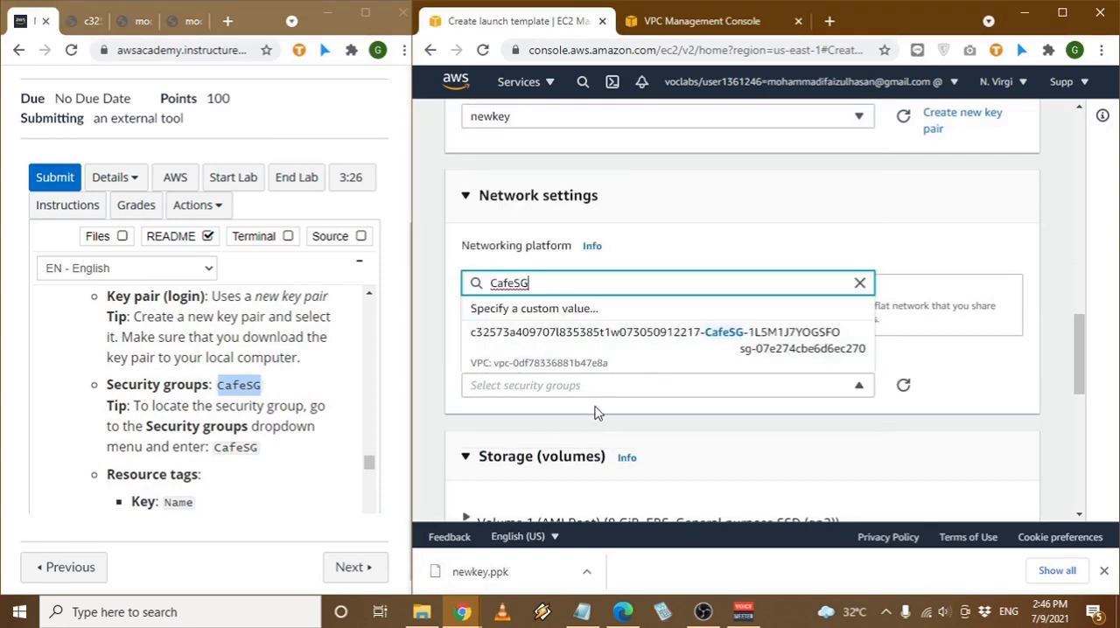
pyautogui.click(586, 350)
# - Add a resource tag for instances with key Name and value webserver, copied from the lab instructions
pyautogui.scroll(-3, 761, 440)
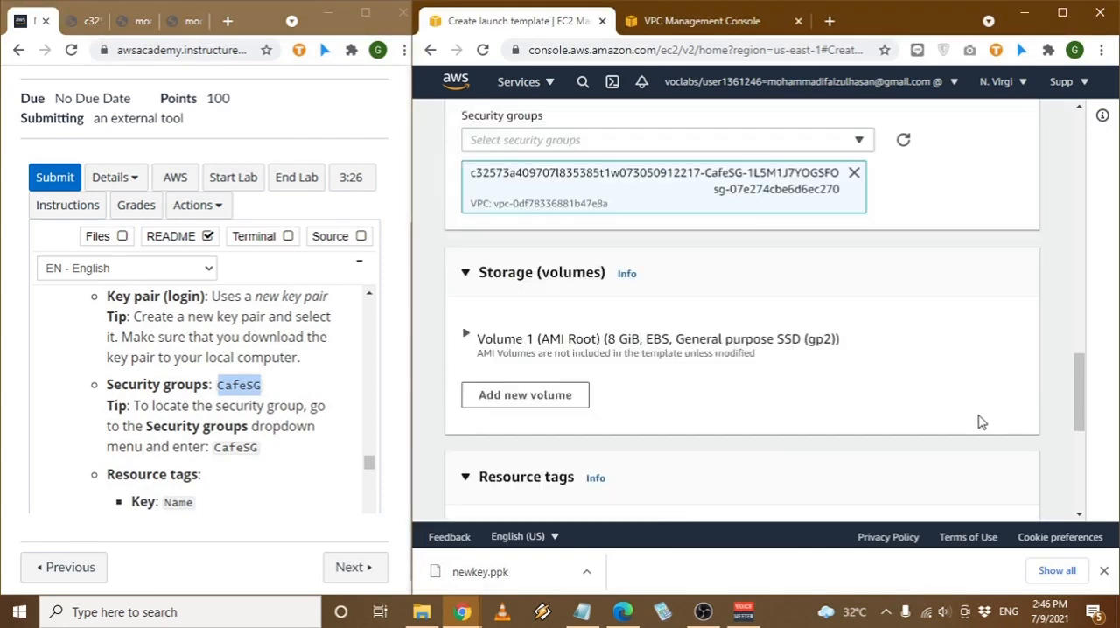
pyautogui.scroll(-1, 303, 402)
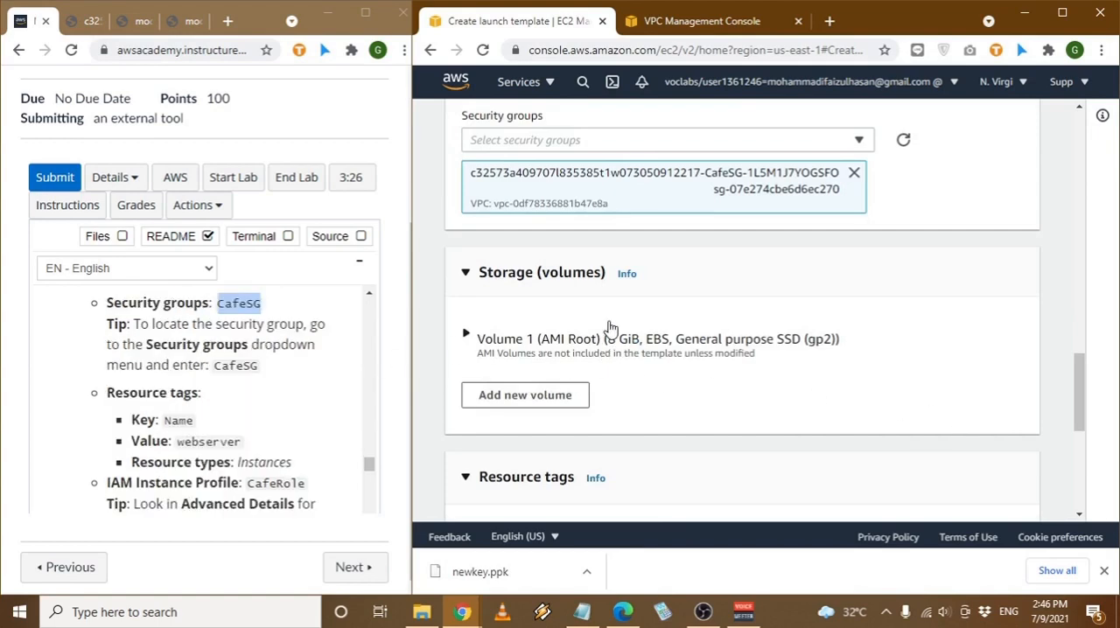
pyautogui.scroll(-4, 840, 381)
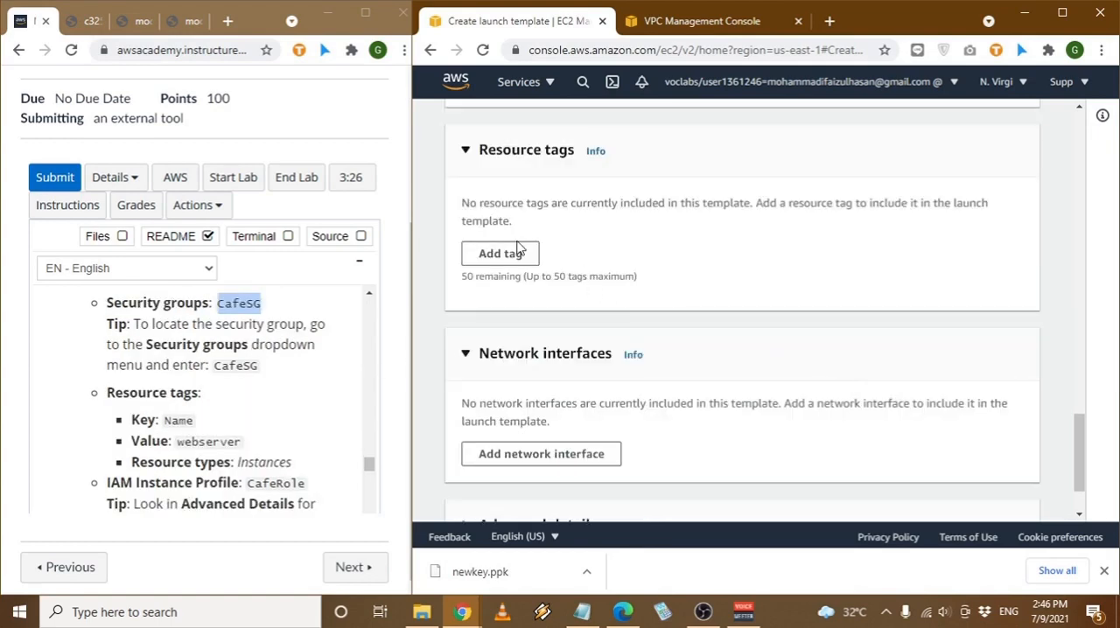
pyautogui.click(501, 254)
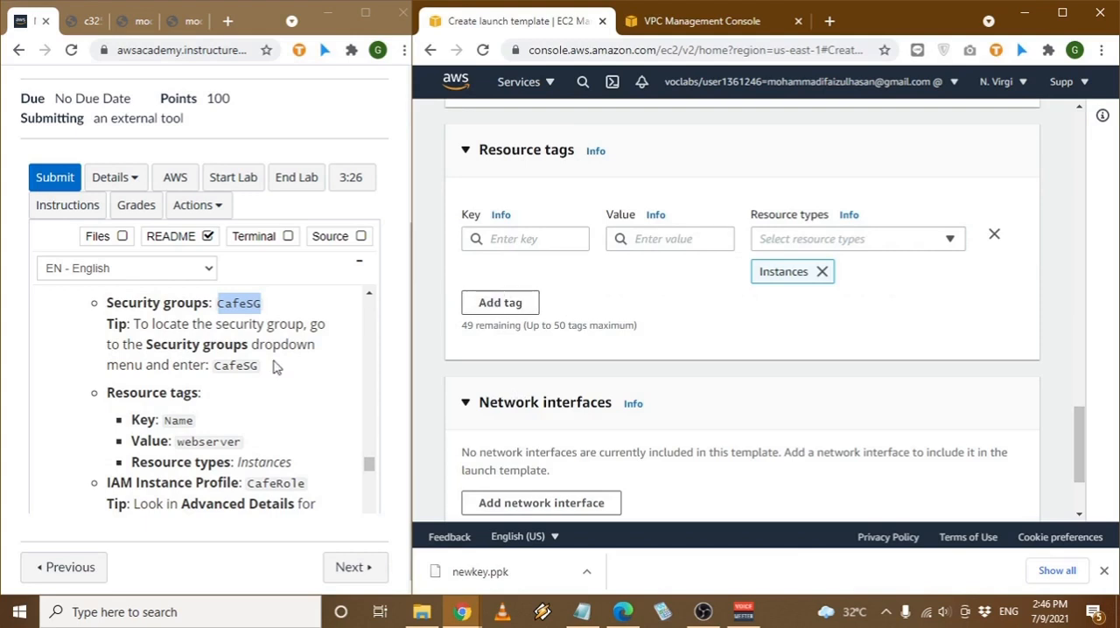
pyautogui.doubleClick(177, 420)
pyautogui.hotkey('ctrl', 'c')
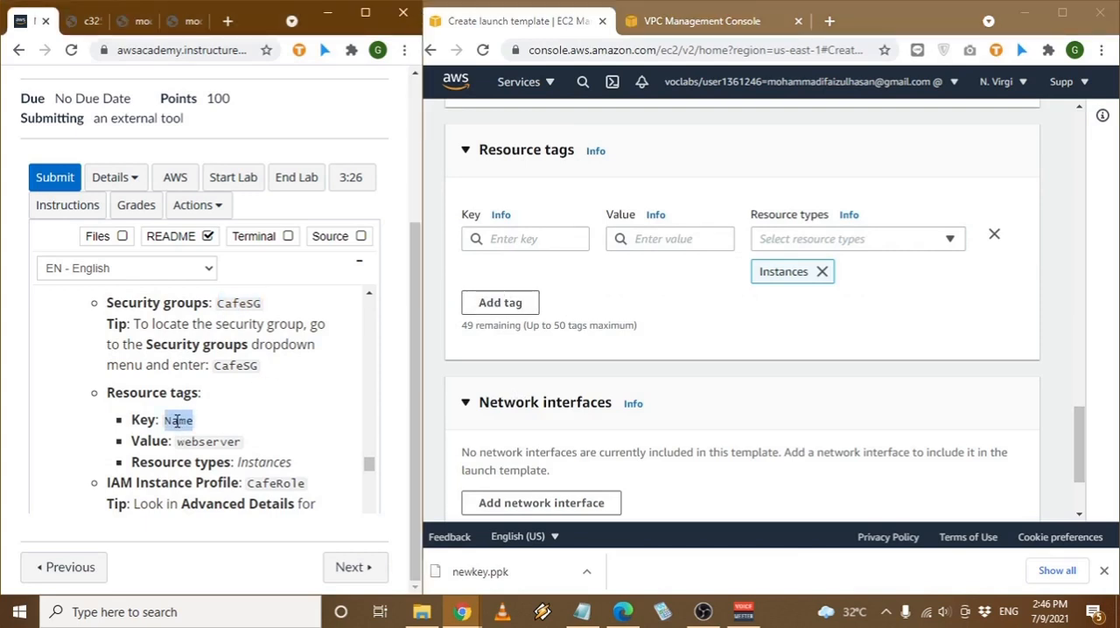
pyautogui.click(539, 235)
pyautogui.hotkey('ctrl', 'v')
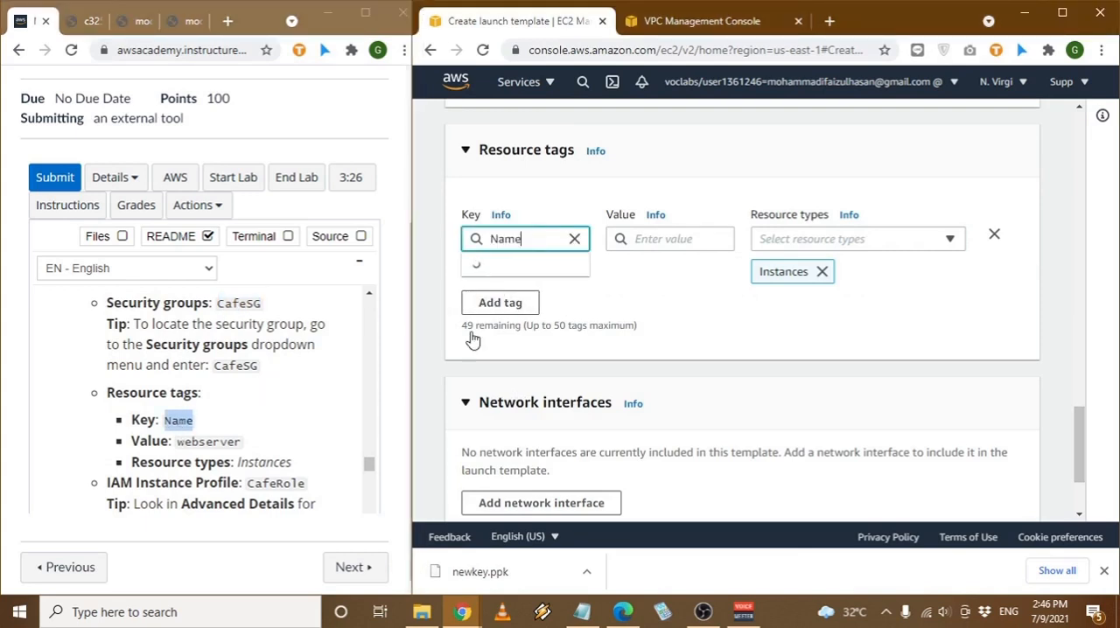
pyautogui.doubleClick(193, 442)
pyautogui.hotkey('ctrl', 'c')
pyautogui.click(662, 245)
pyautogui.hotkey('ctrl', 'v')
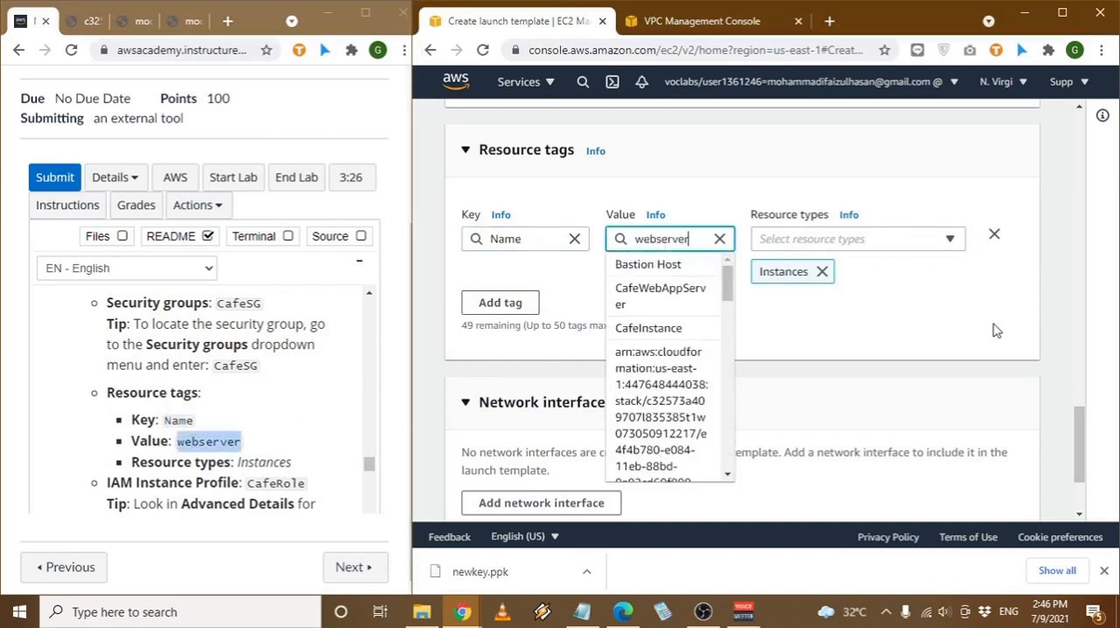
pyautogui.click(996, 329)
# - Copy the IAM instance profile name CafeRole from the lab instructions and look through the template form for the advanced details
pyautogui.scroll(-1, 243, 442)
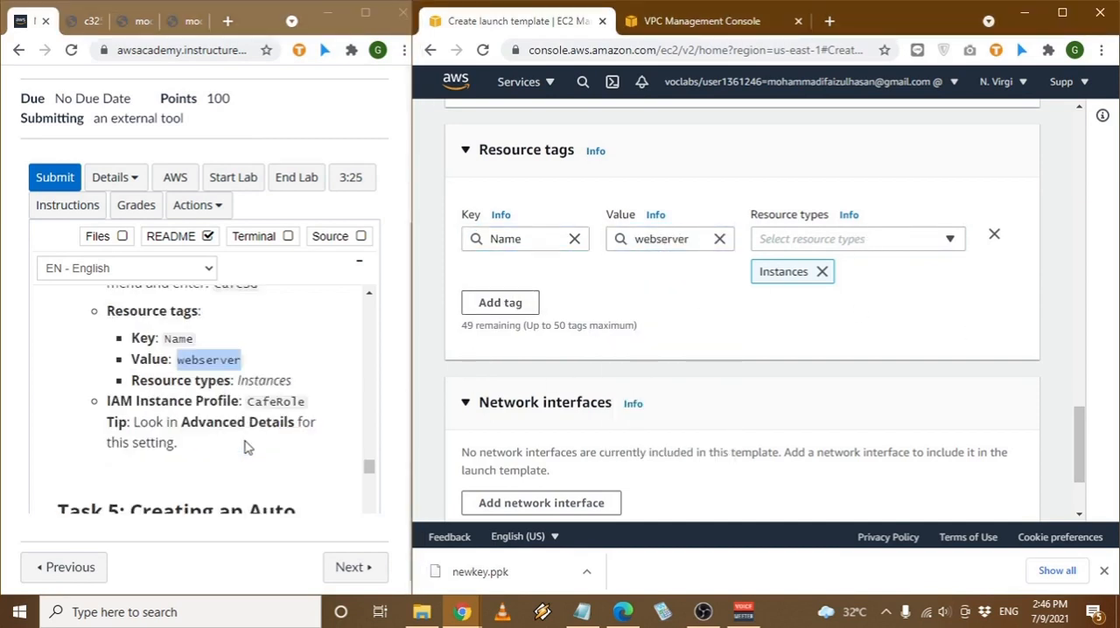
pyautogui.click(266, 399)
pyautogui.doubleClick(265, 400)
pyautogui.hotkey('ctrl', 'c')
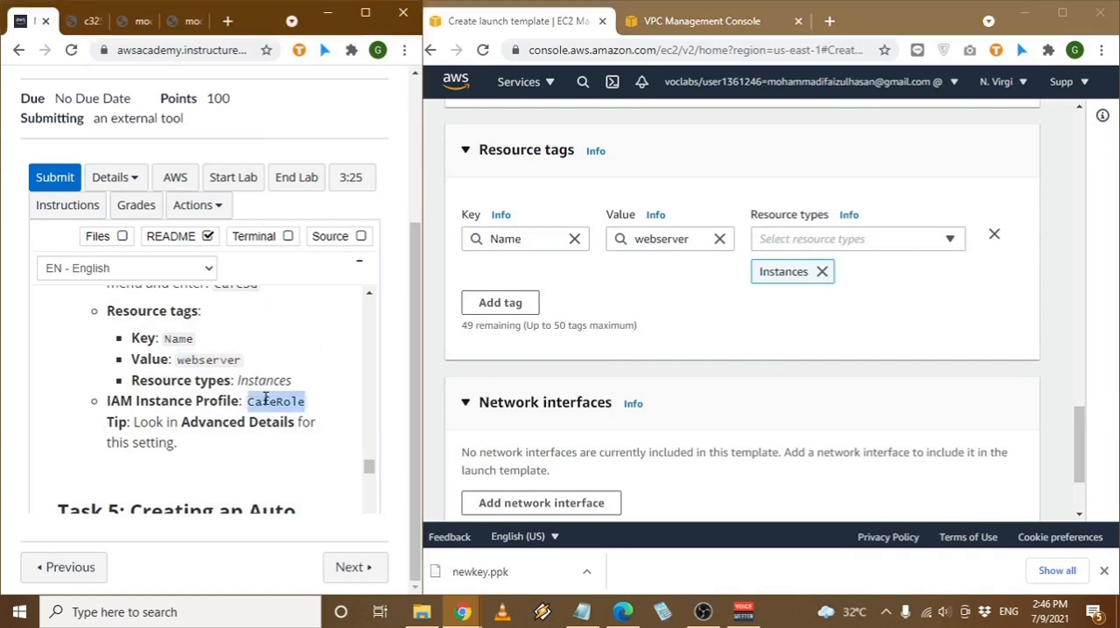
pyautogui.scroll(-2, 782, 420)
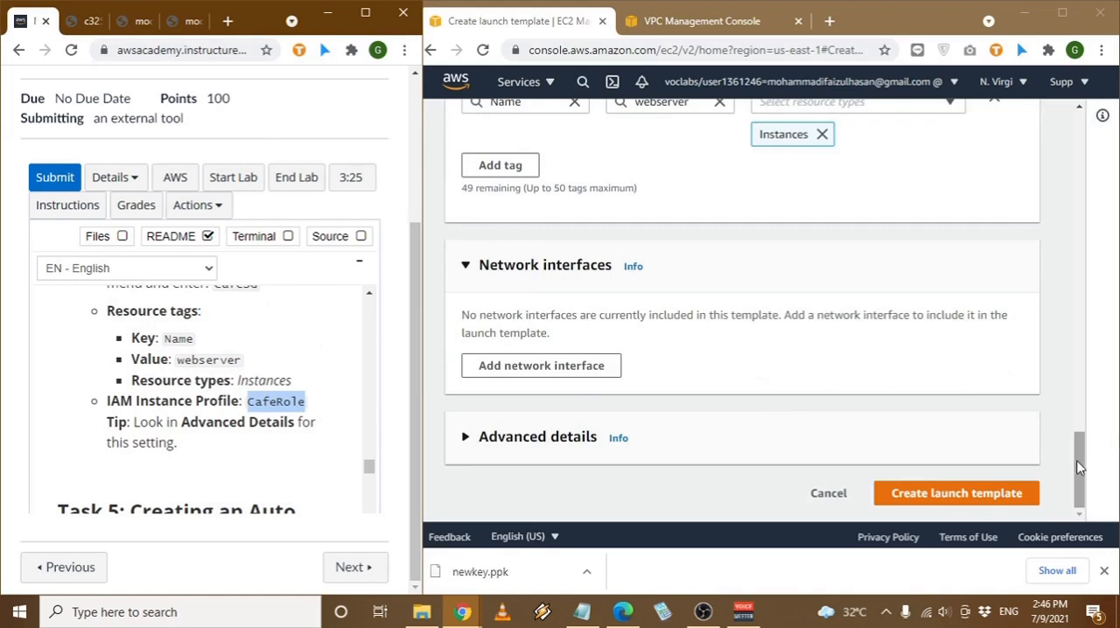
pyautogui.moveTo(1076, 455); pyautogui.dragTo(1061, 147)
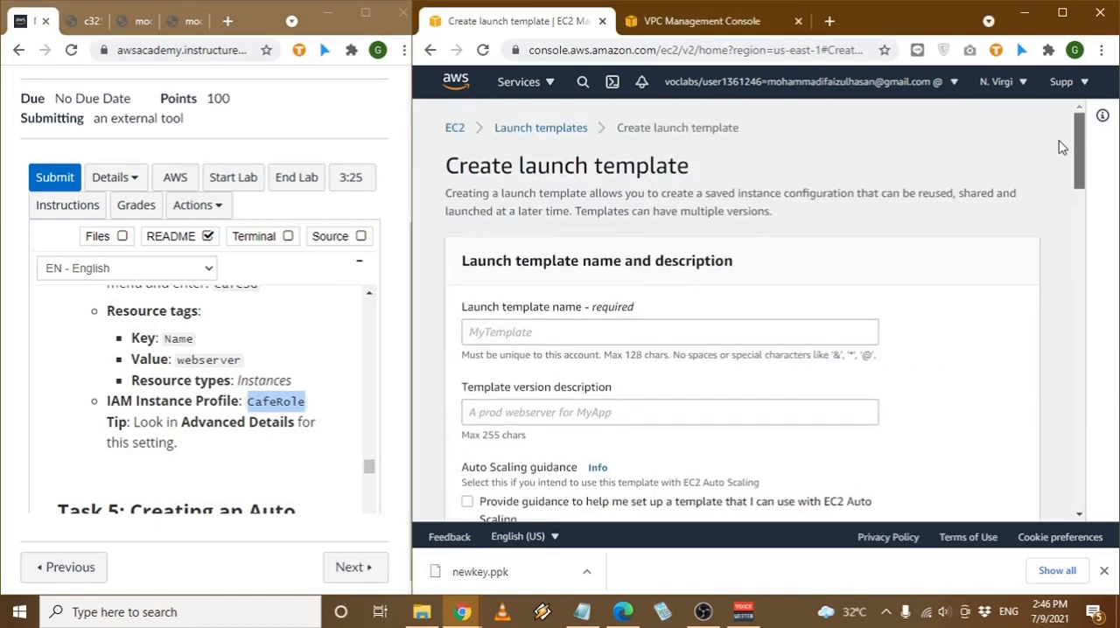
pyautogui.scroll(-3, 923, 391)
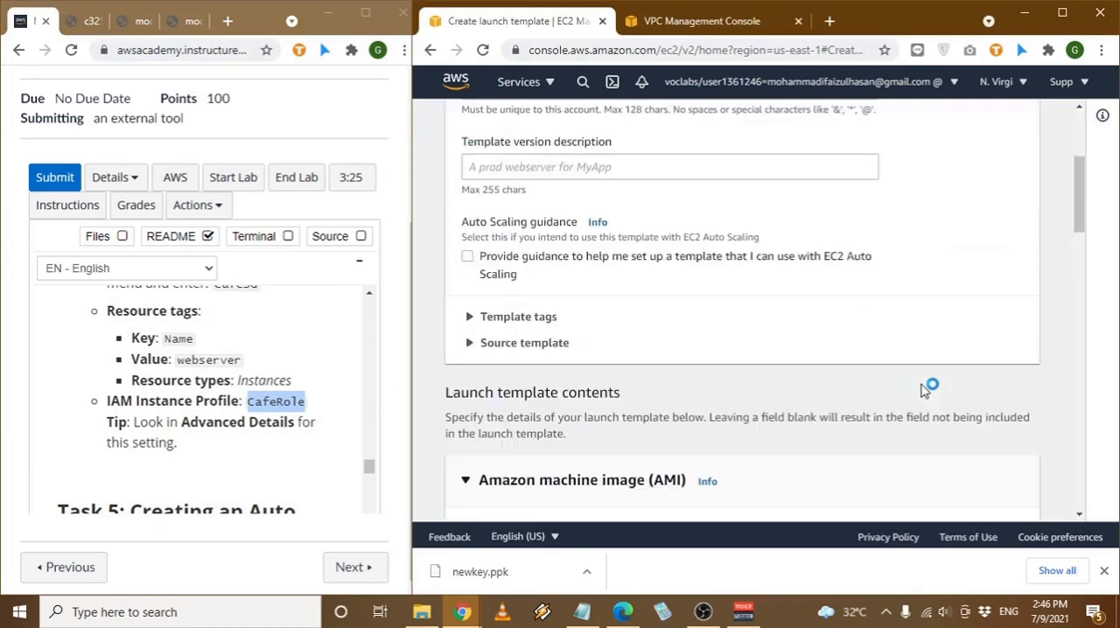
pyautogui.scroll(-9, 923, 391)
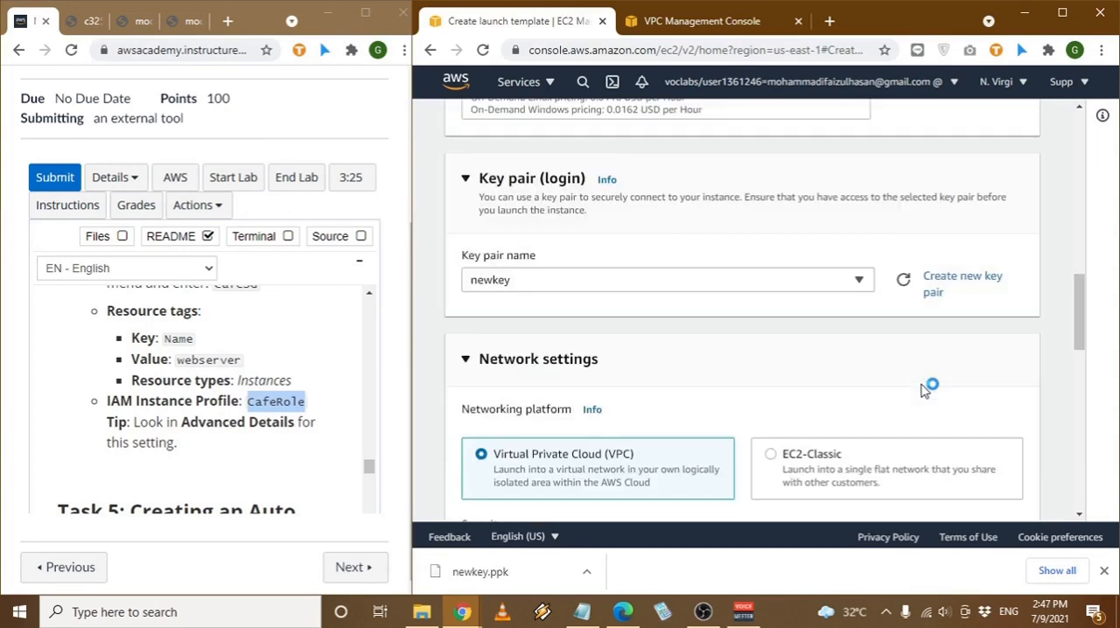
pyautogui.scroll(-10, 924, 391)
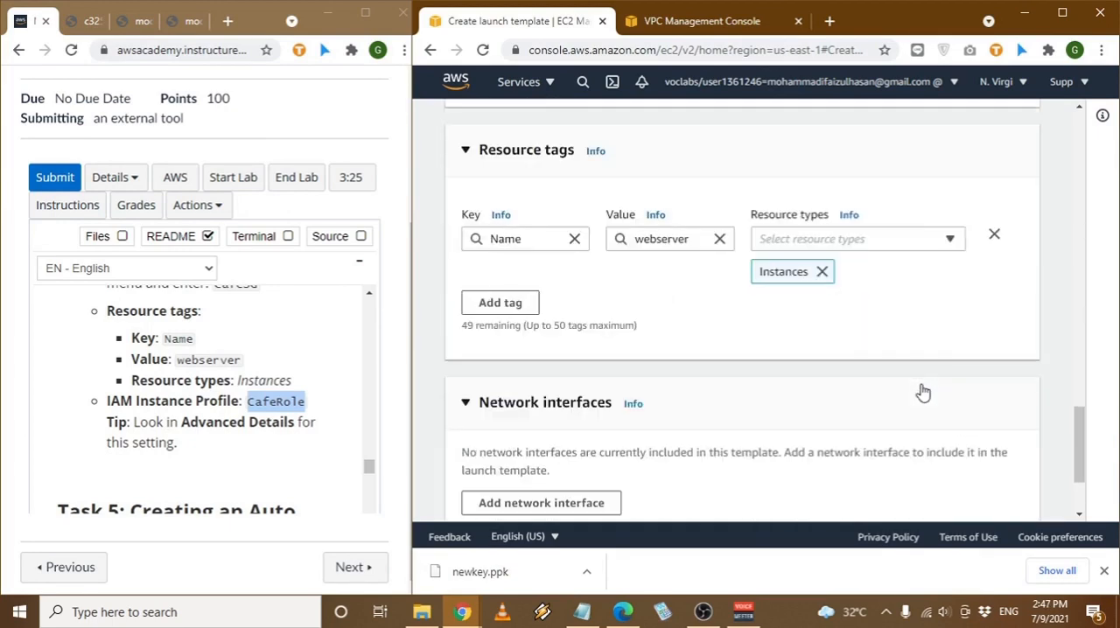
pyautogui.scroll(-2, 923, 393)
# - Expand the template's advanced details and set the IAM instance profile to CafeRole
pyautogui.click(525, 437)
pyautogui.scroll(-2, 842, 379)
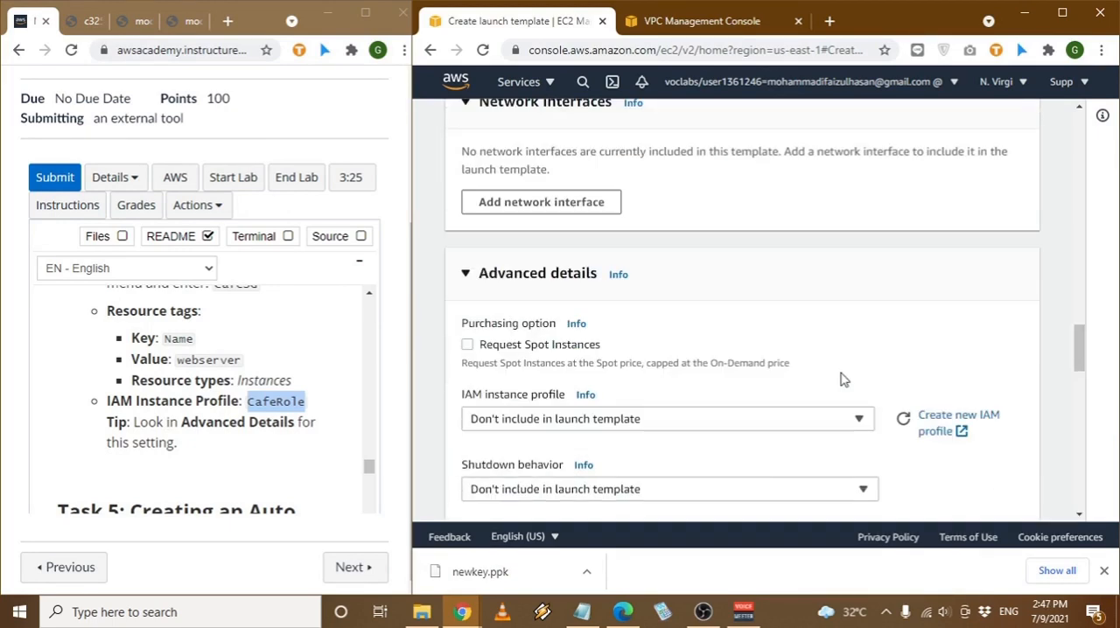
pyautogui.scroll(-10, 843, 379)
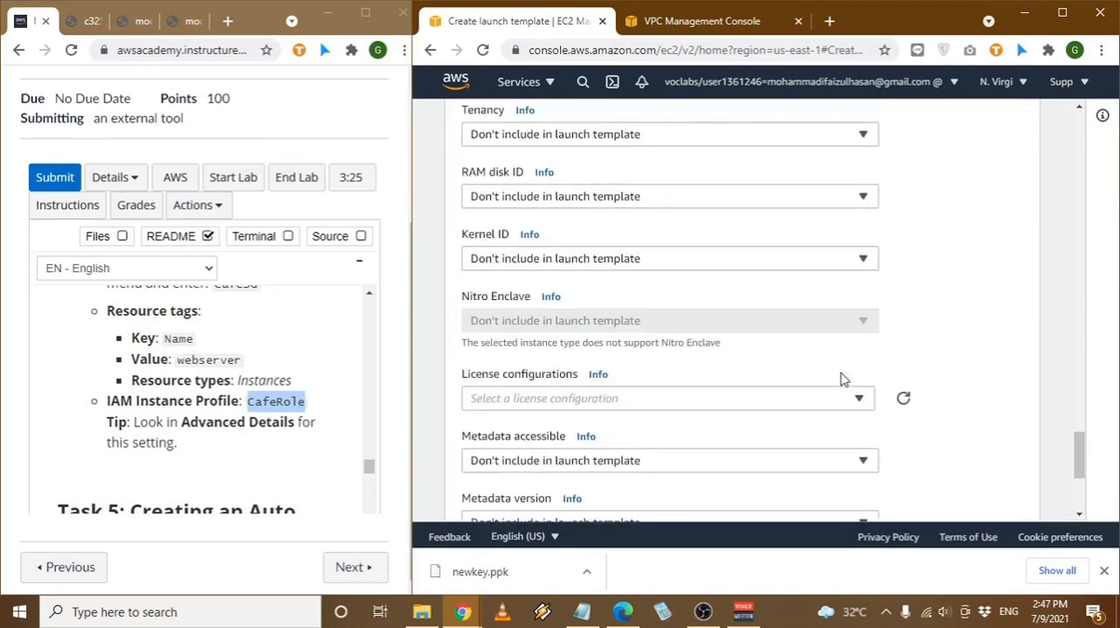
pyautogui.scroll(-3, 840, 379)
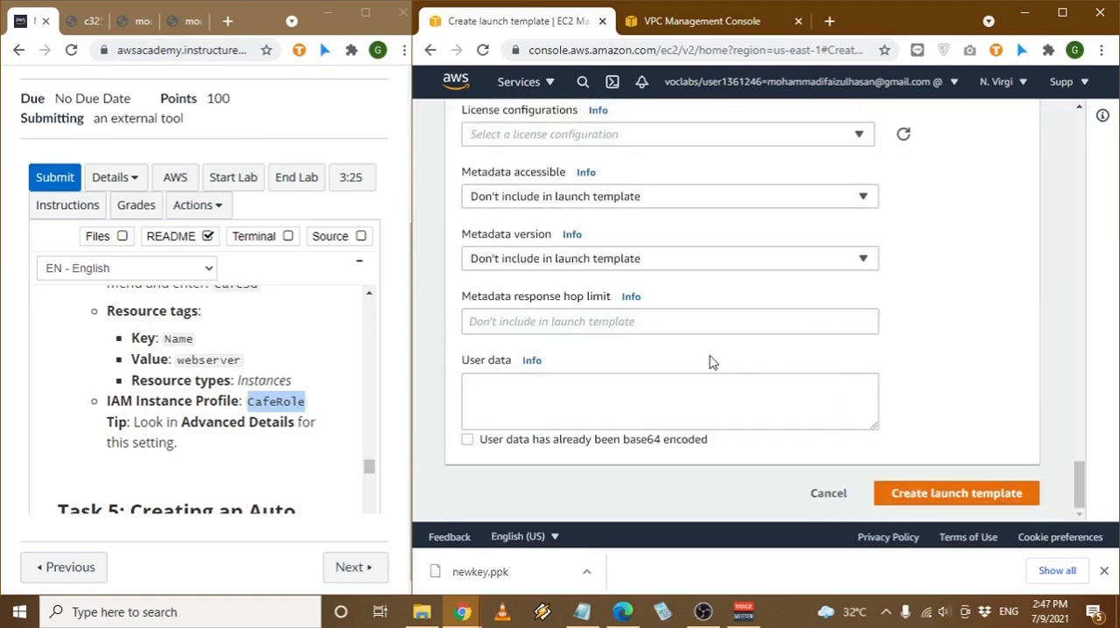
pyautogui.moveTo(1079, 488); pyautogui.dragTo(1086, 364)
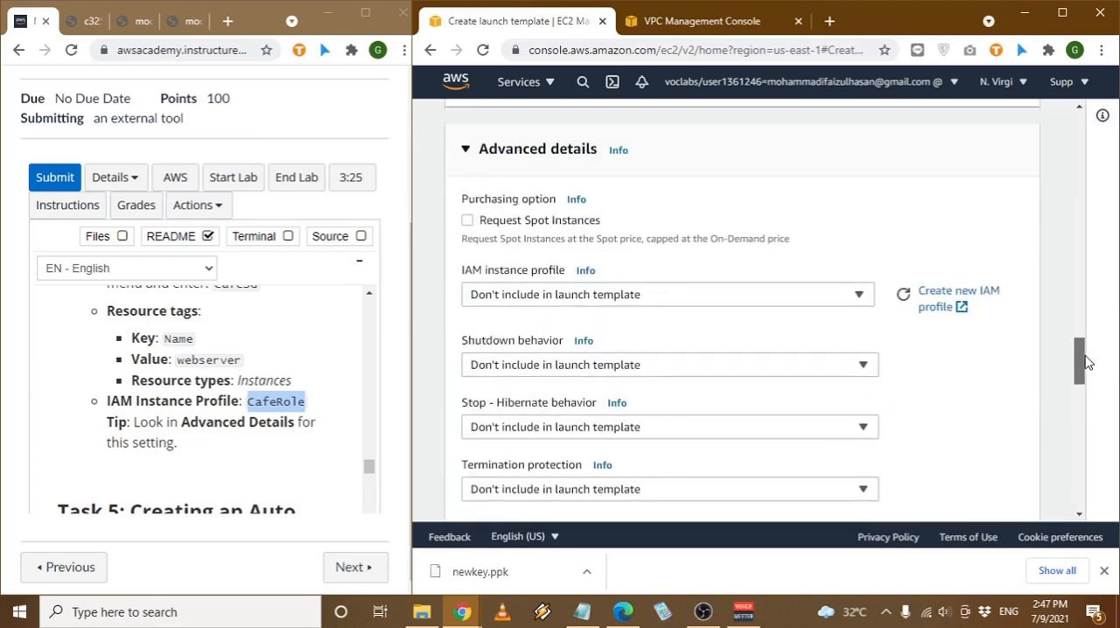
pyautogui.click(816, 302)
pyautogui.hotkey('ctrl', 'v')
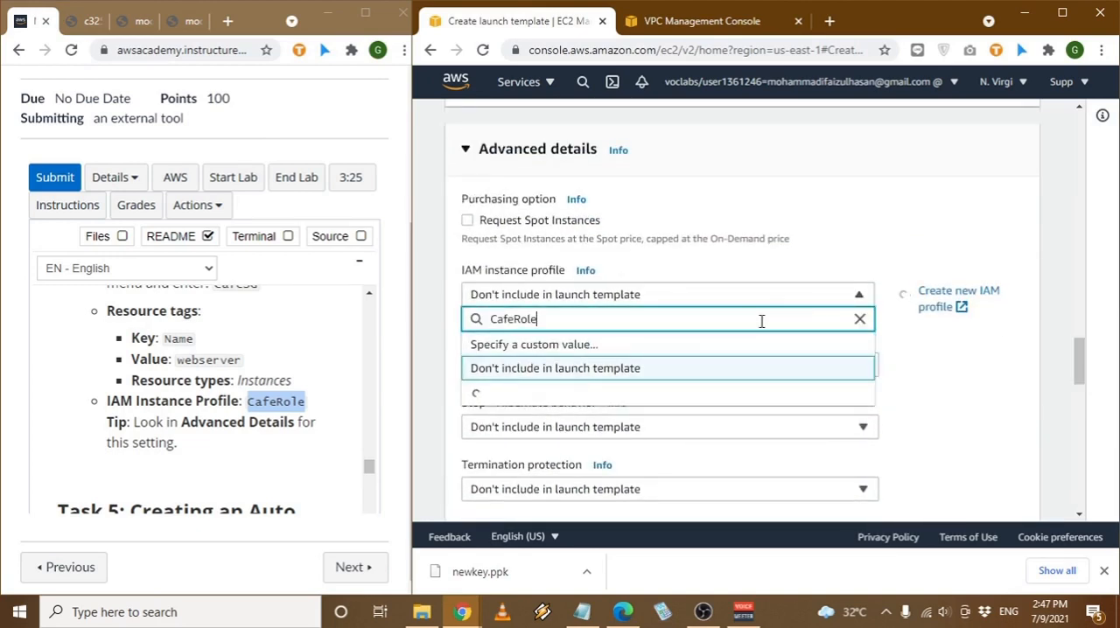
pyautogui.click(557, 398)
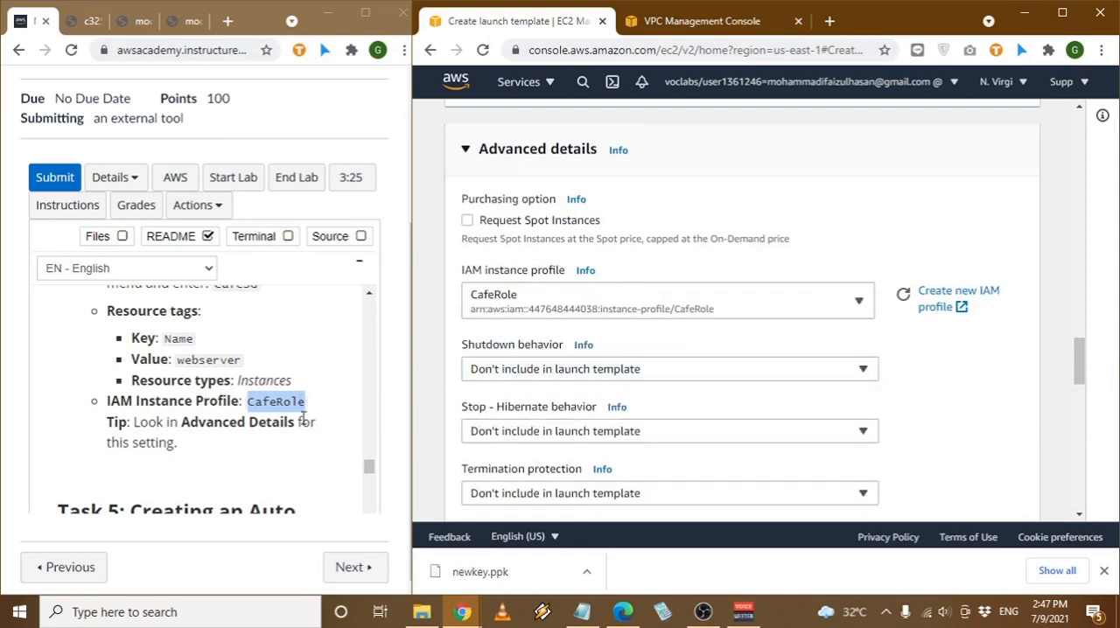
# - Name the launch template LT-Cafe and create it
pyautogui.scroll(-3, 1093, 408)
pyautogui.moveTo(1079, 388); pyautogui.dragTo(1082, 131)
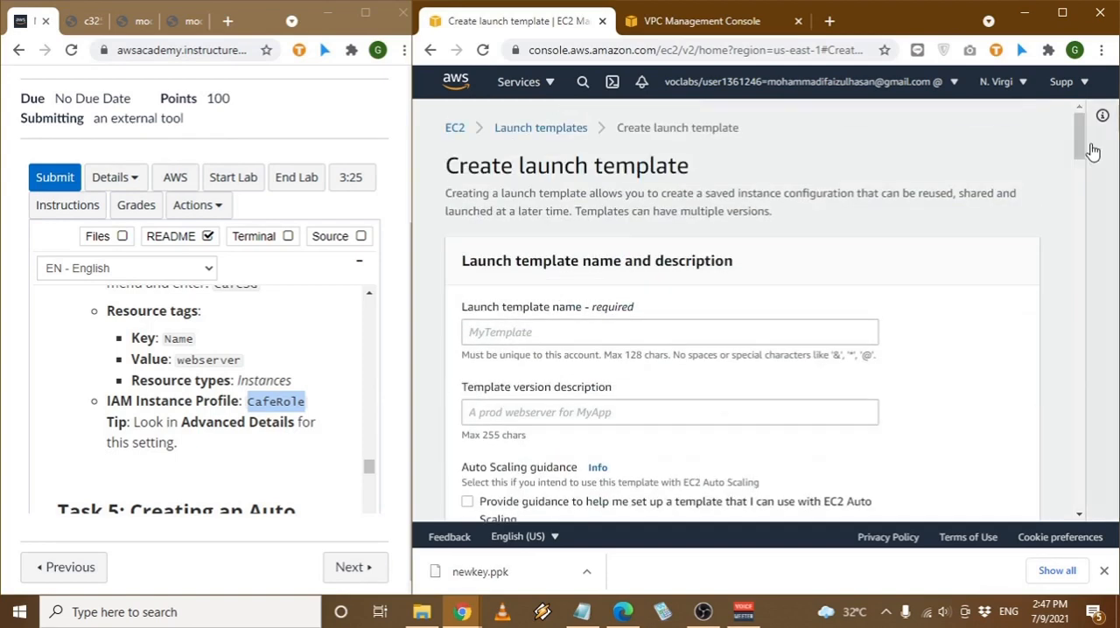
pyautogui.click(758, 330)
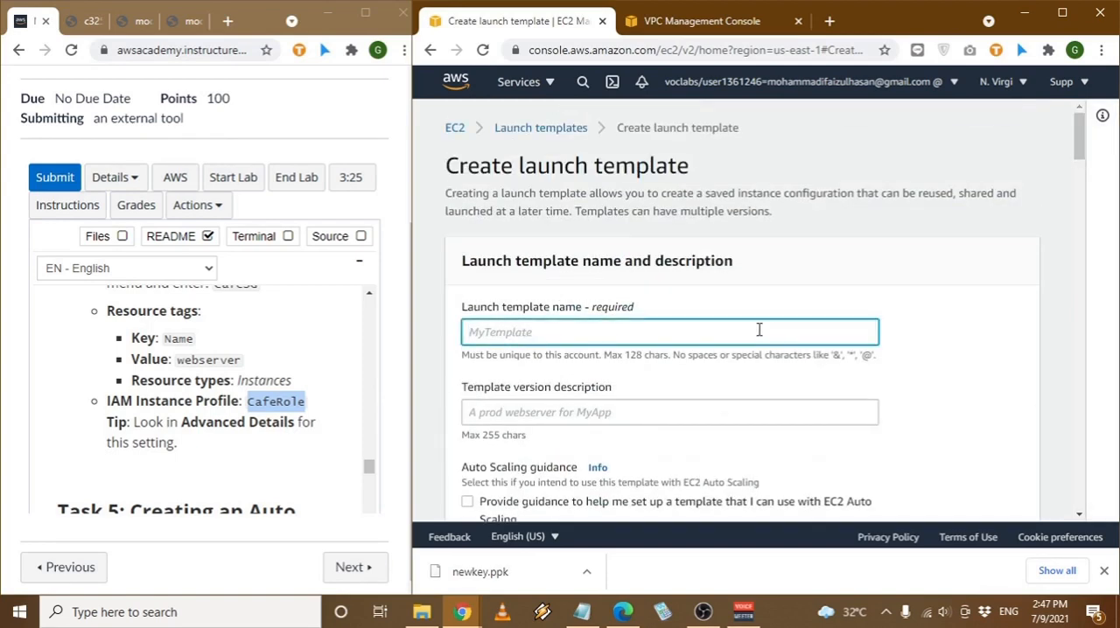
pyautogui.write('LP')
pyautogui.write('-Cafe')
pyautogui.scroll(-20, 982, 356)
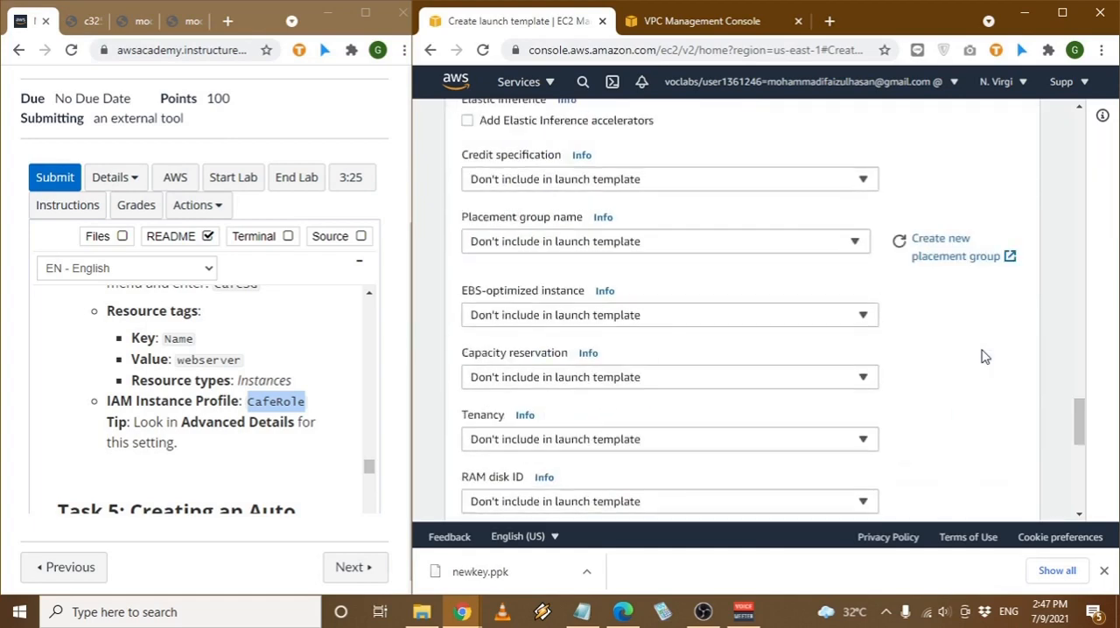
pyautogui.scroll(-5, 983, 356)
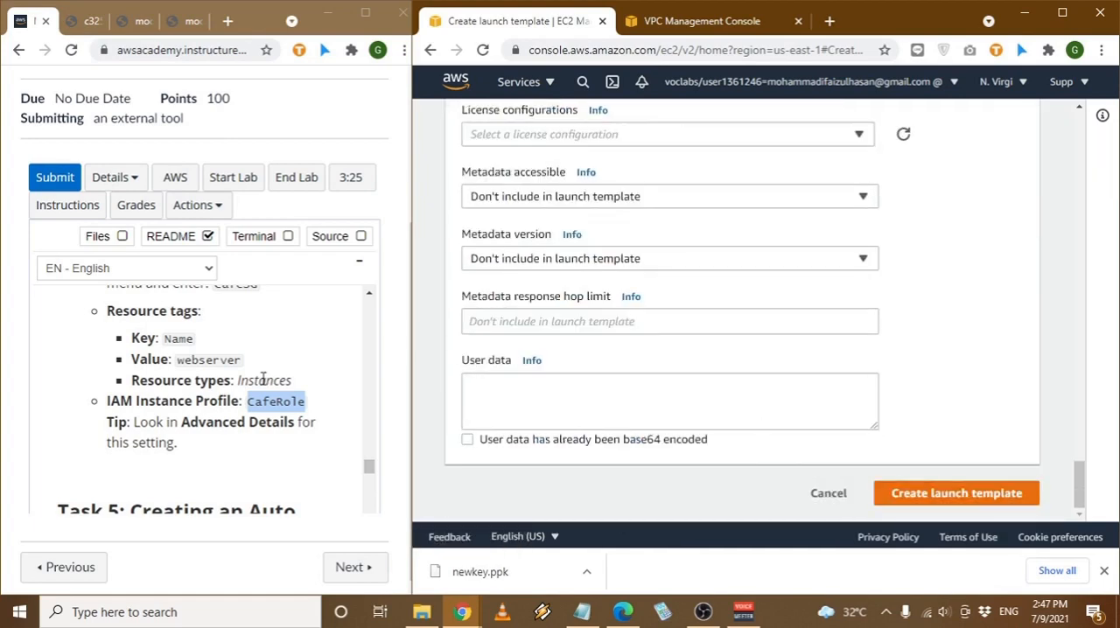
pyautogui.scroll(-2, 262, 378)
pyautogui.click(957, 493)
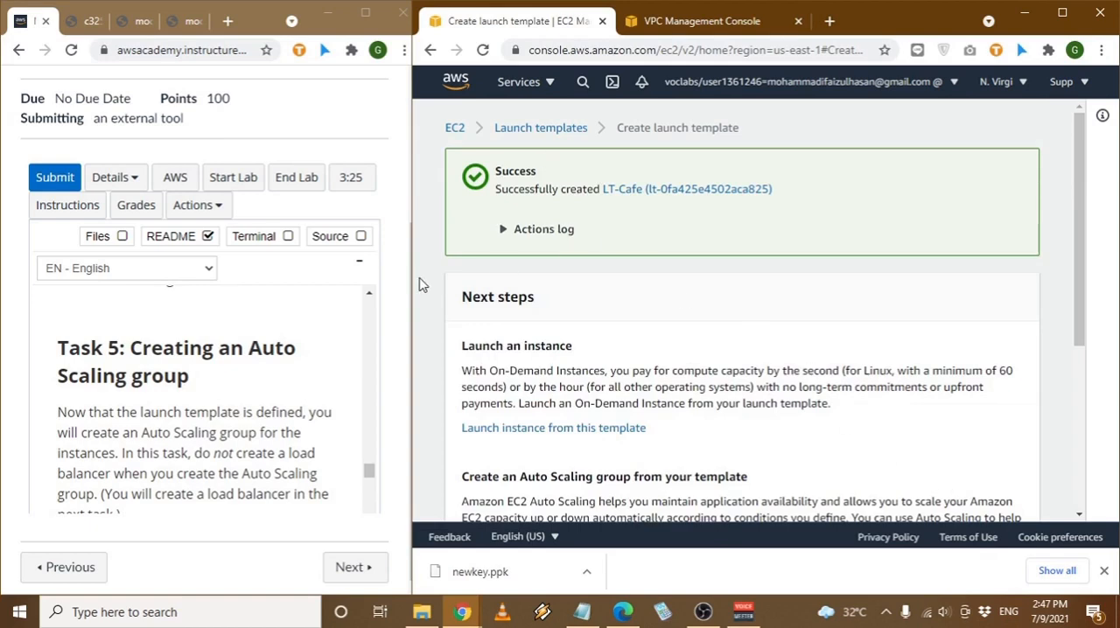
# - Leave the launch template confirmation, read the Task 5 criteria, and start creating a new Auto Scaling group in EC2
pyautogui.scroll(-3, 700, 281)
pyautogui.click(980, 520)
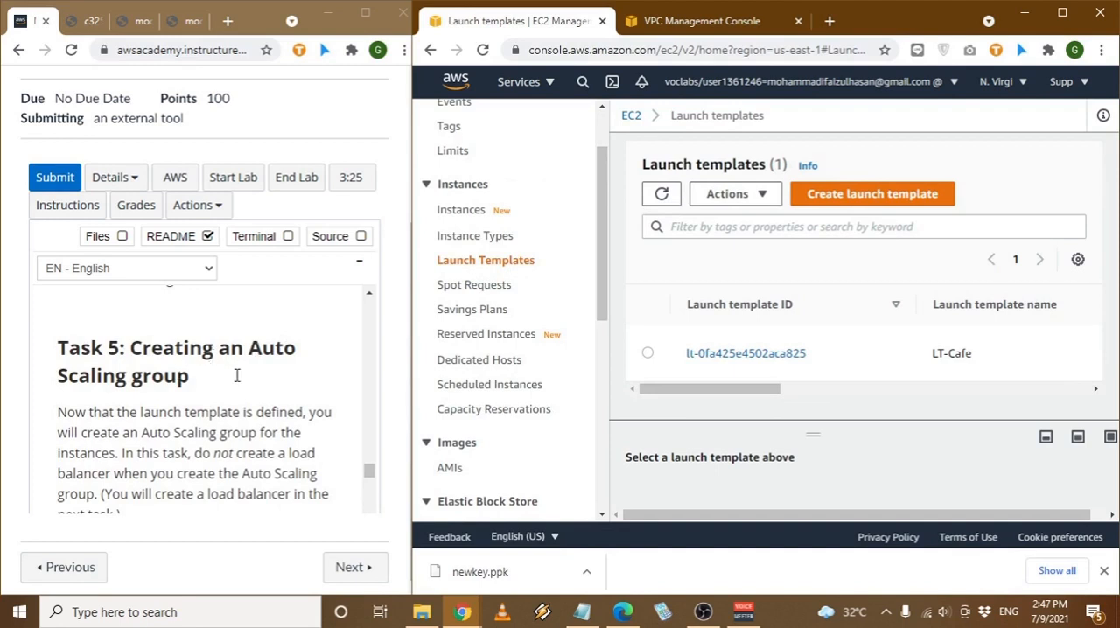
pyautogui.scroll(-2, 236, 376)
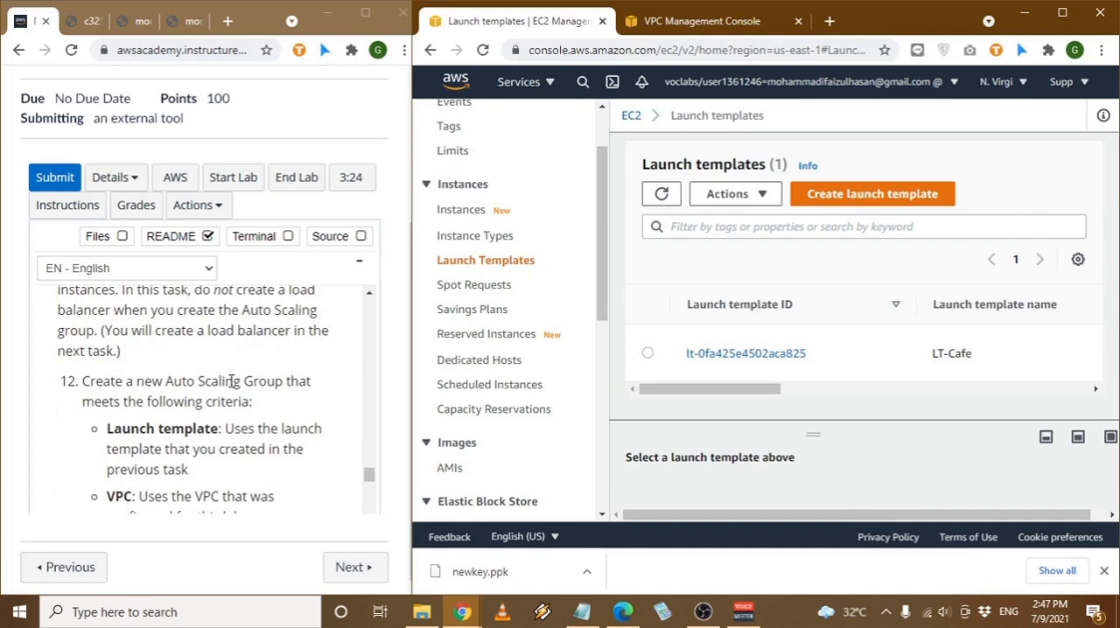
pyautogui.scroll(-1, 187, 419)
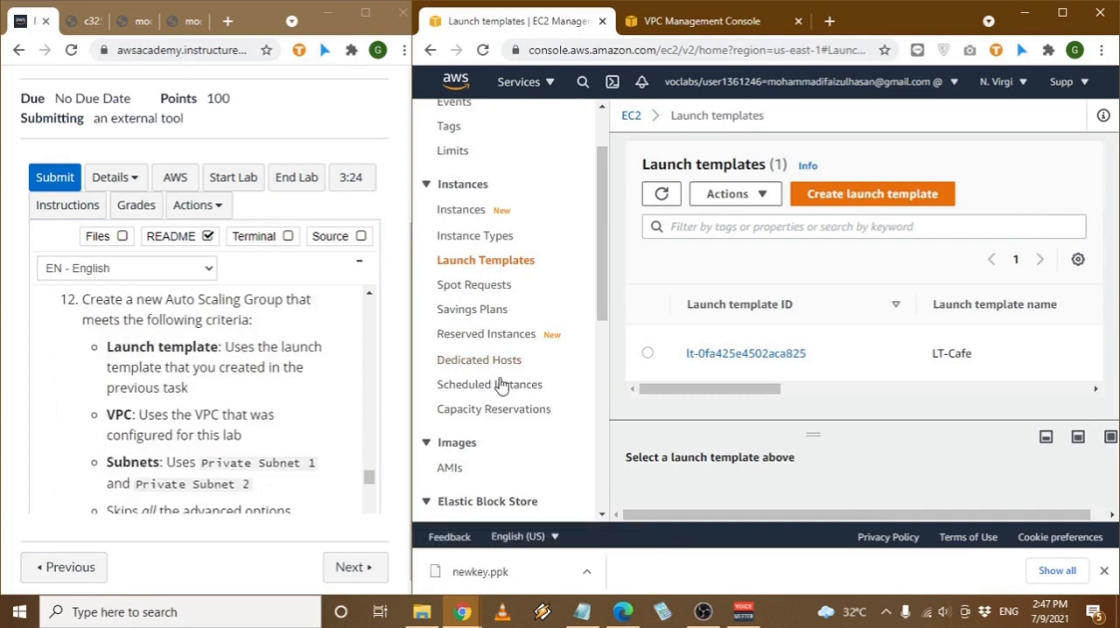
pyautogui.scroll(-5, 519, 408)
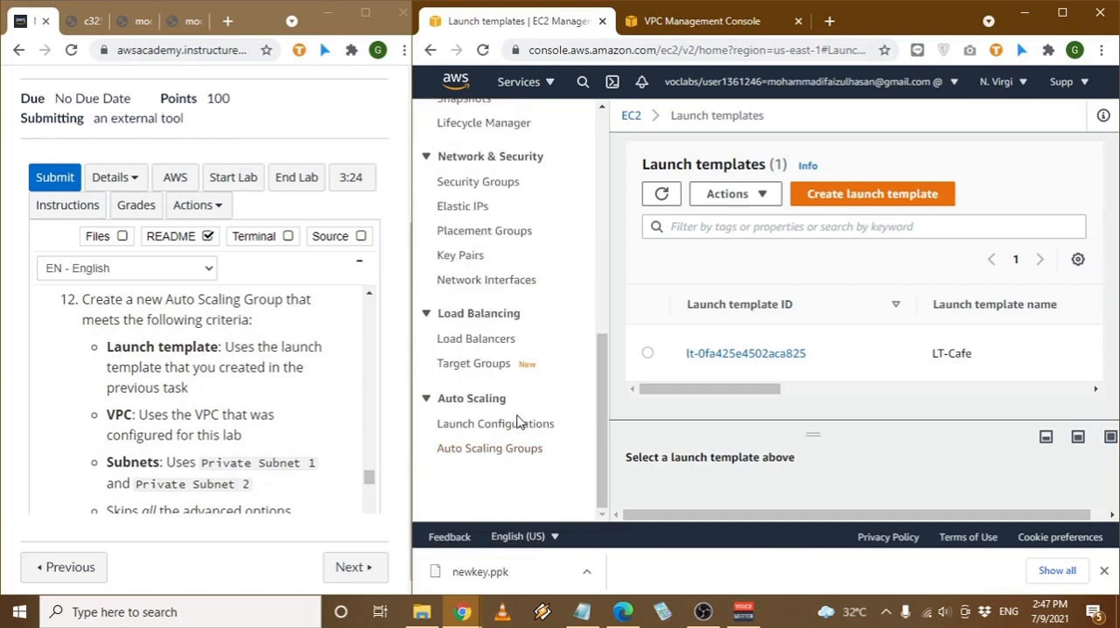
pyautogui.click(517, 448)
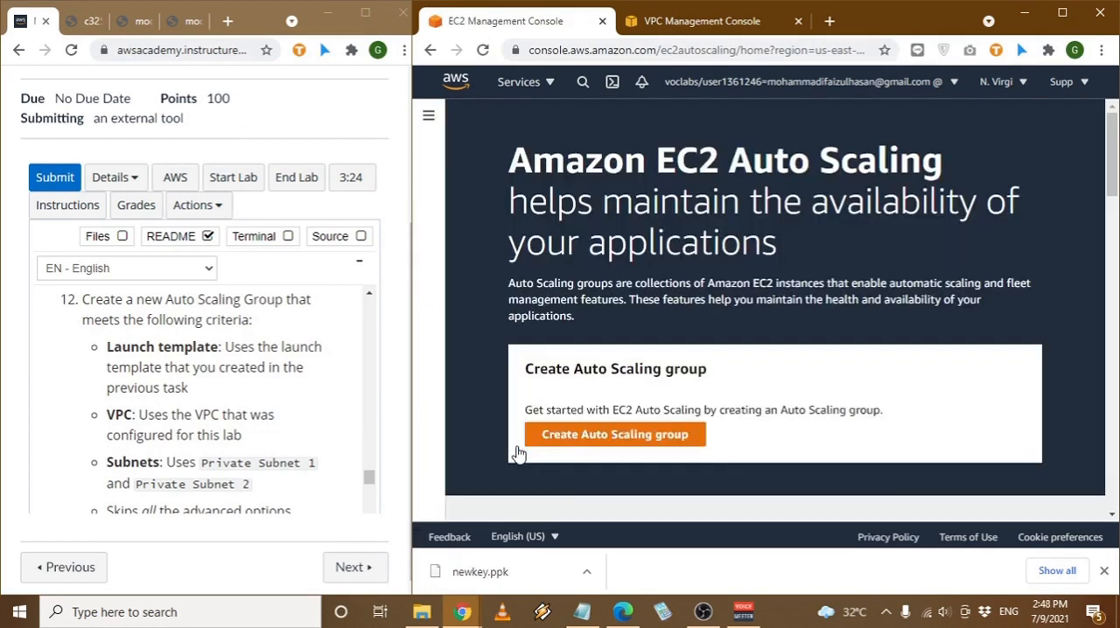
pyautogui.click(530, 438)
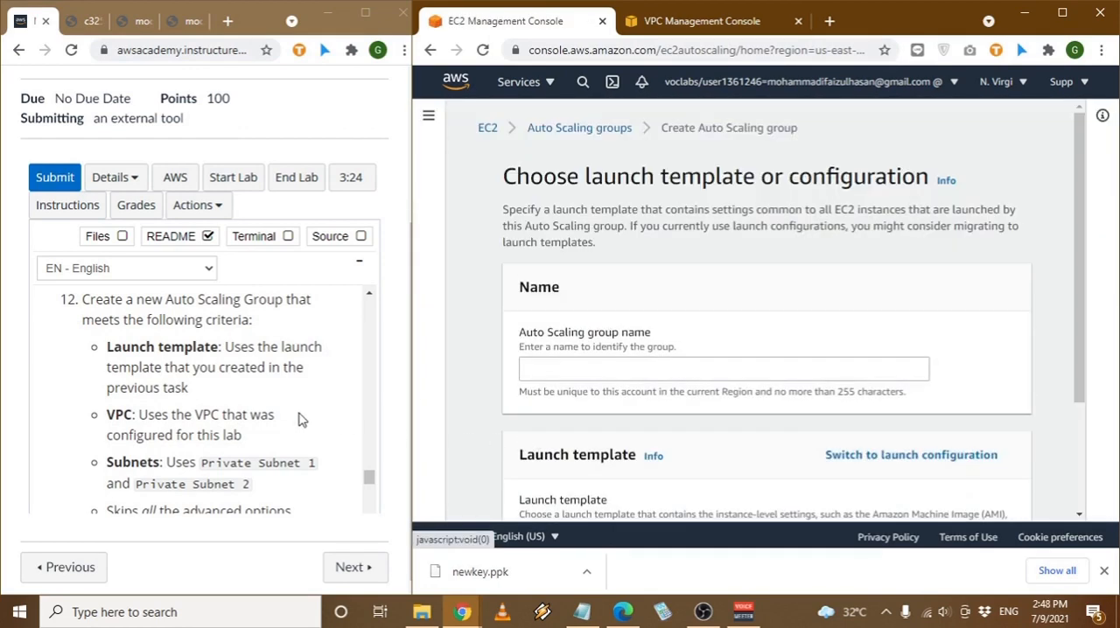
# - Name the Auto Scaling group AS-Cafe, choose the LT-Cafe launch template, and continue to the settings
pyautogui.click(640, 365)
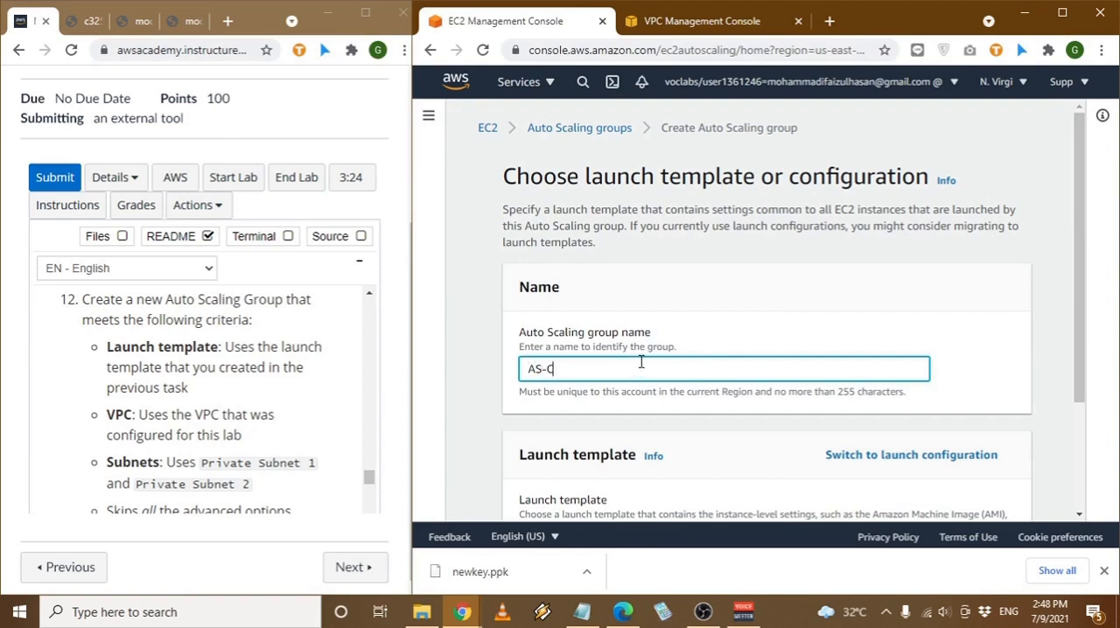
pyautogui.scroll(-2, 641, 361)
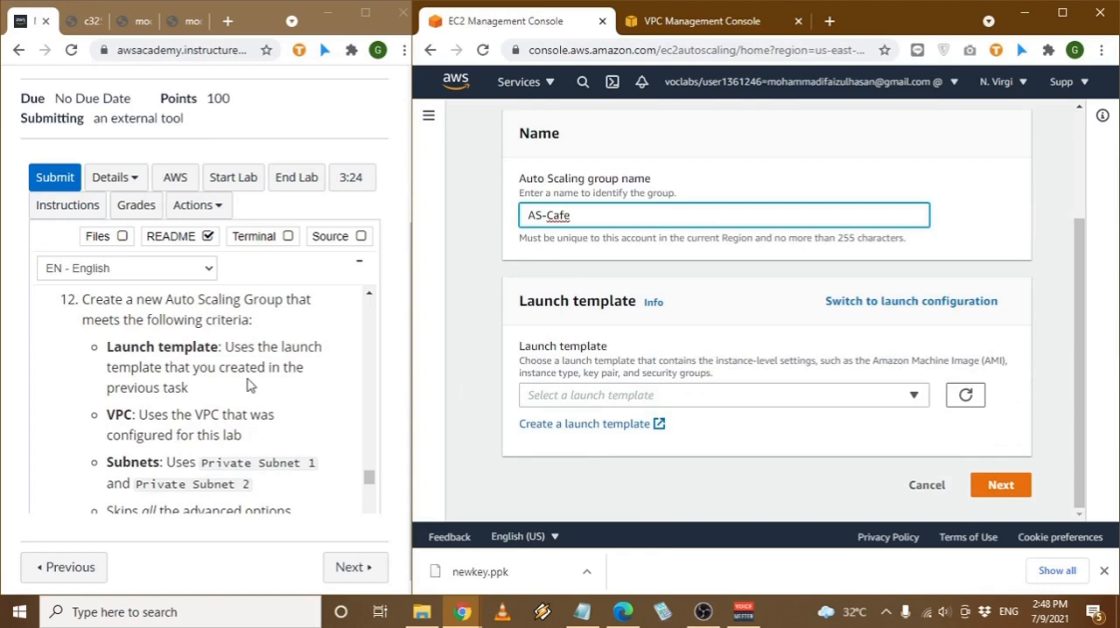
pyautogui.click(798, 398)
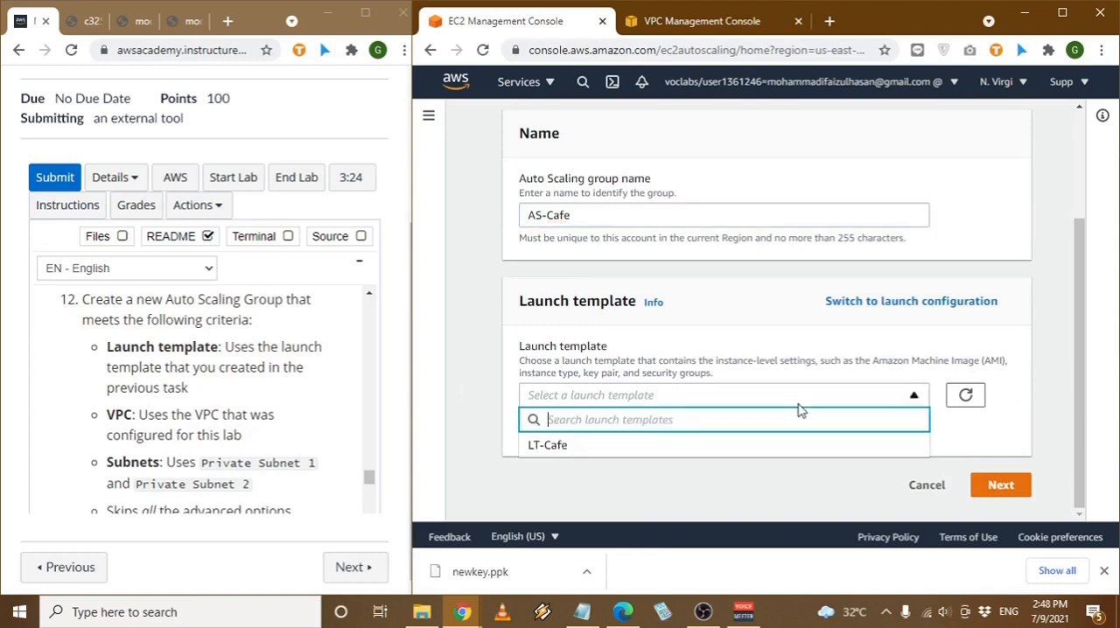
pyautogui.click(733, 448)
pyautogui.scroll(-2, 871, 460)
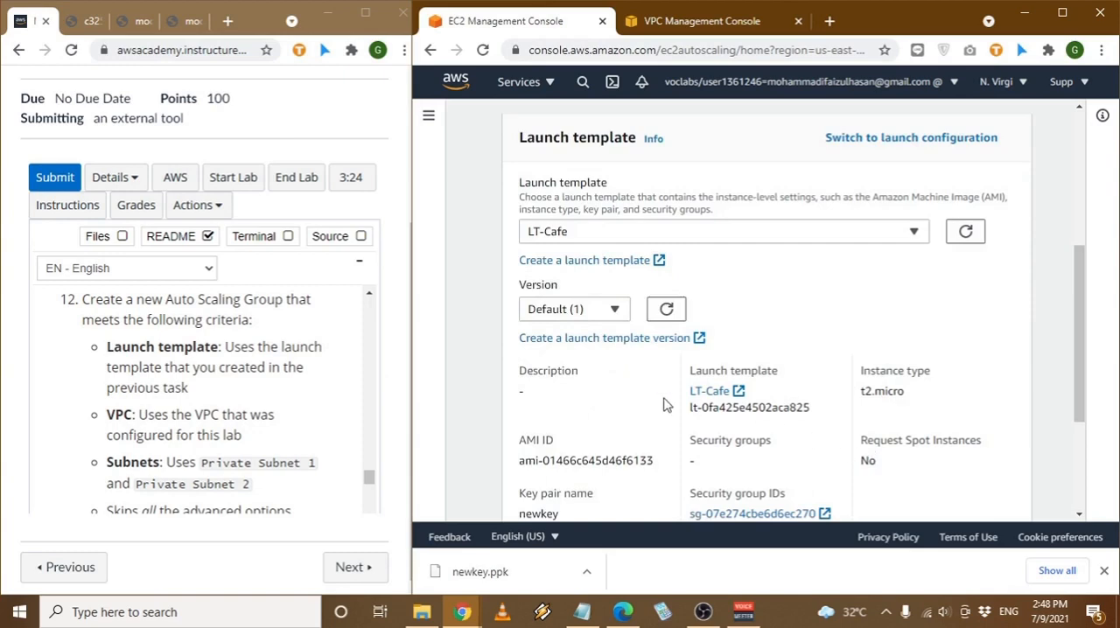
pyautogui.scroll(-3, 910, 377)
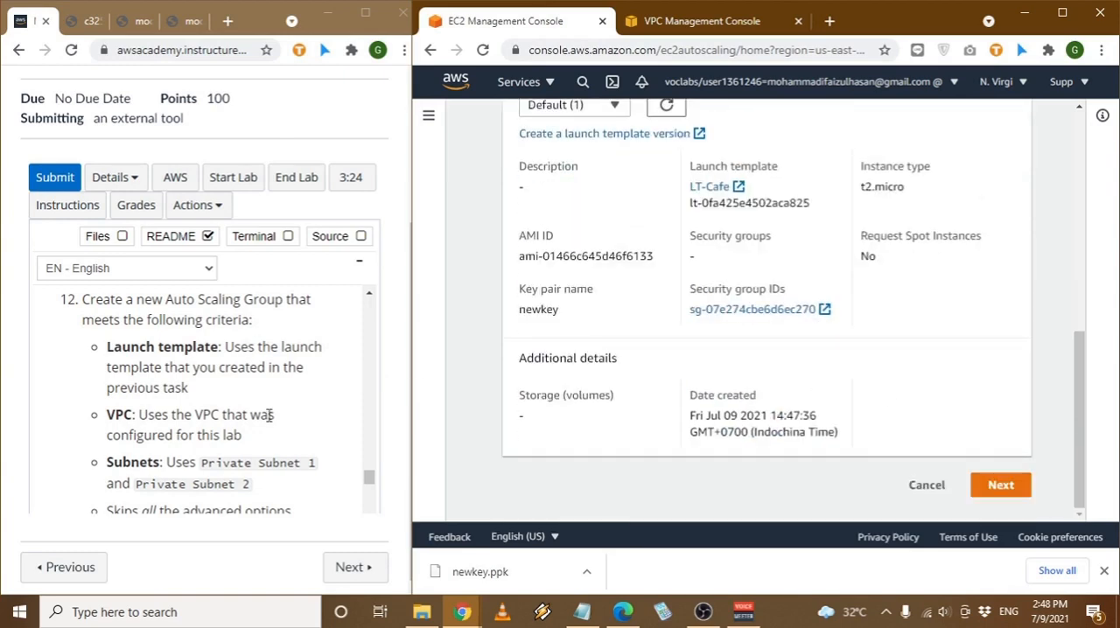
pyautogui.click(1015, 487)
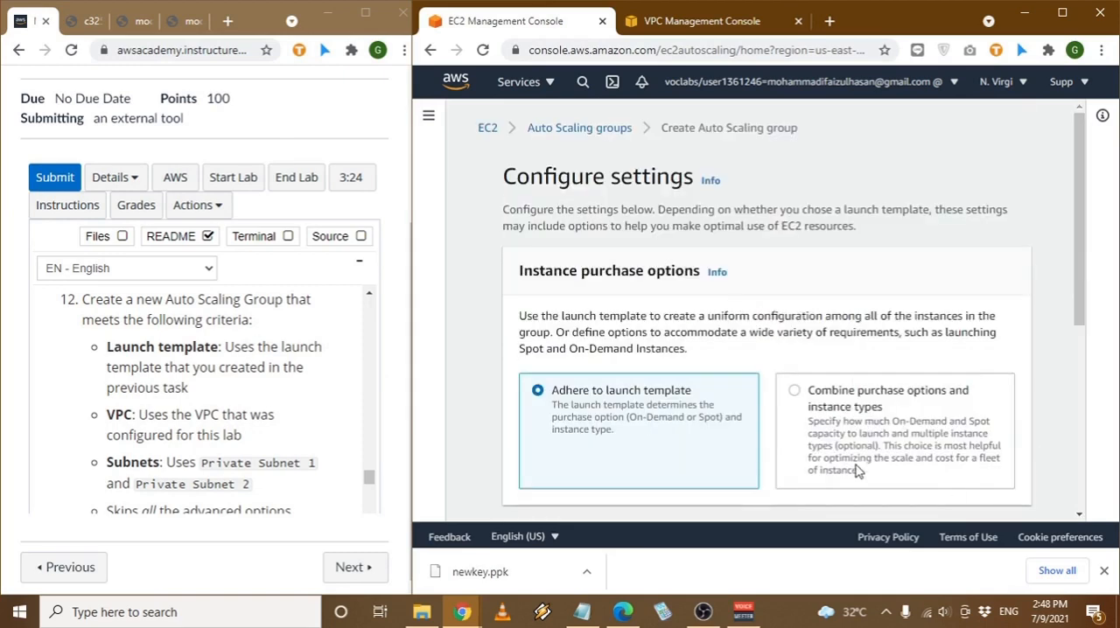
# - Keep the purchase option that adheres to the launch template and set the group's VPC to Lab VPC
pyautogui.scroll(-3, 700, 421)
pyautogui.scroll(-1, 669, 426)
pyautogui.click(700, 361)
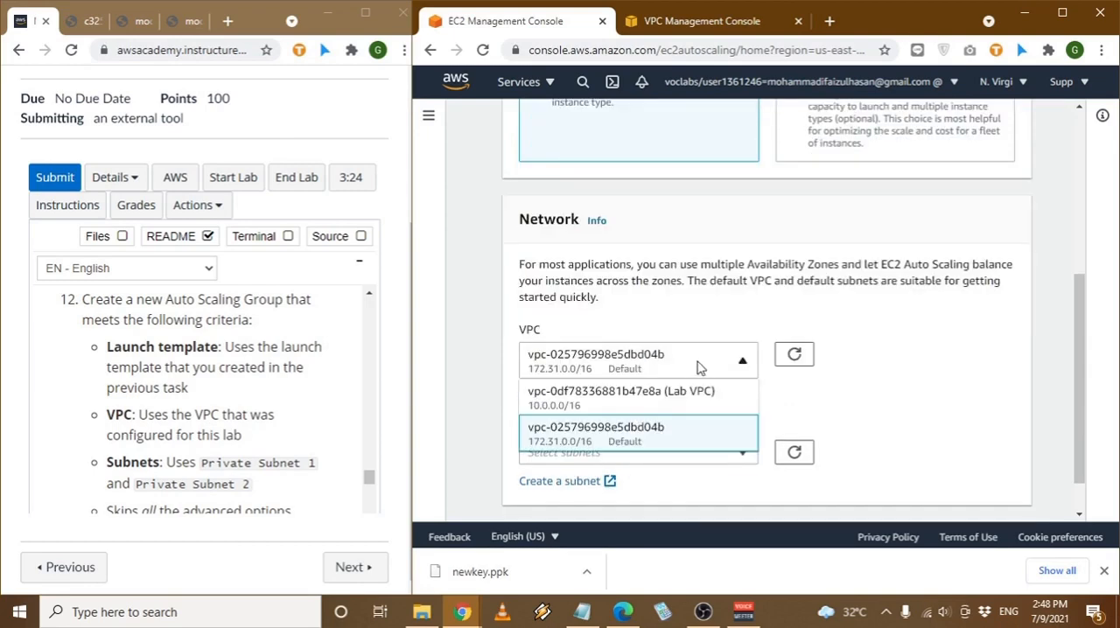
pyautogui.click(673, 401)
# - Add Private Subnet 1 and Private Subnet 2 as the group's subnets and continue to the advanced options
pyautogui.scroll(-1, 675, 419)
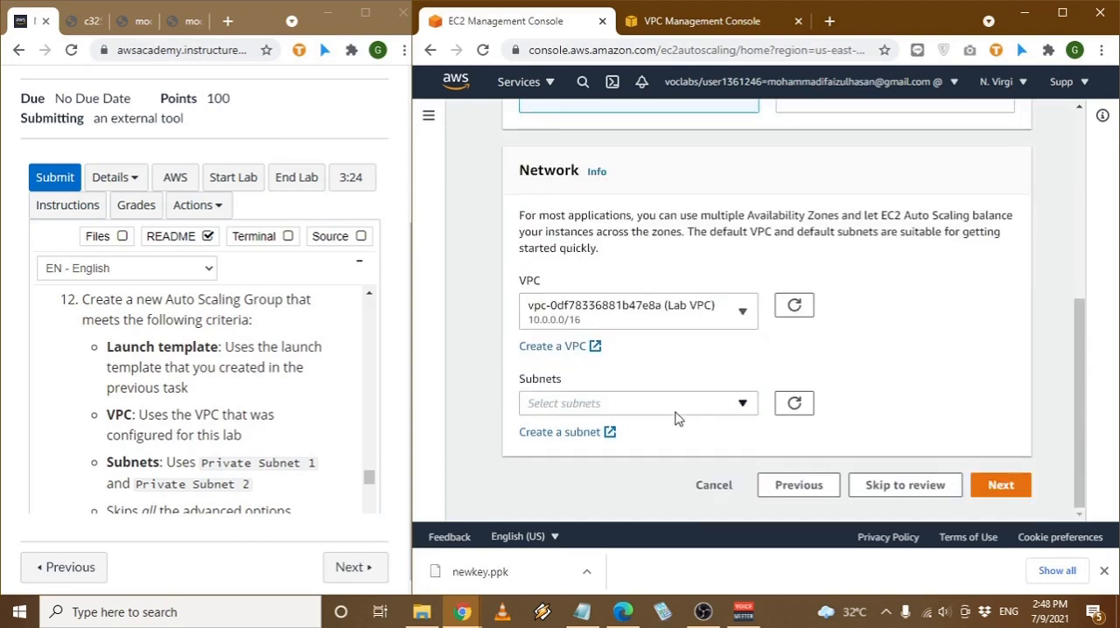
pyautogui.scroll(-1, 244, 394)
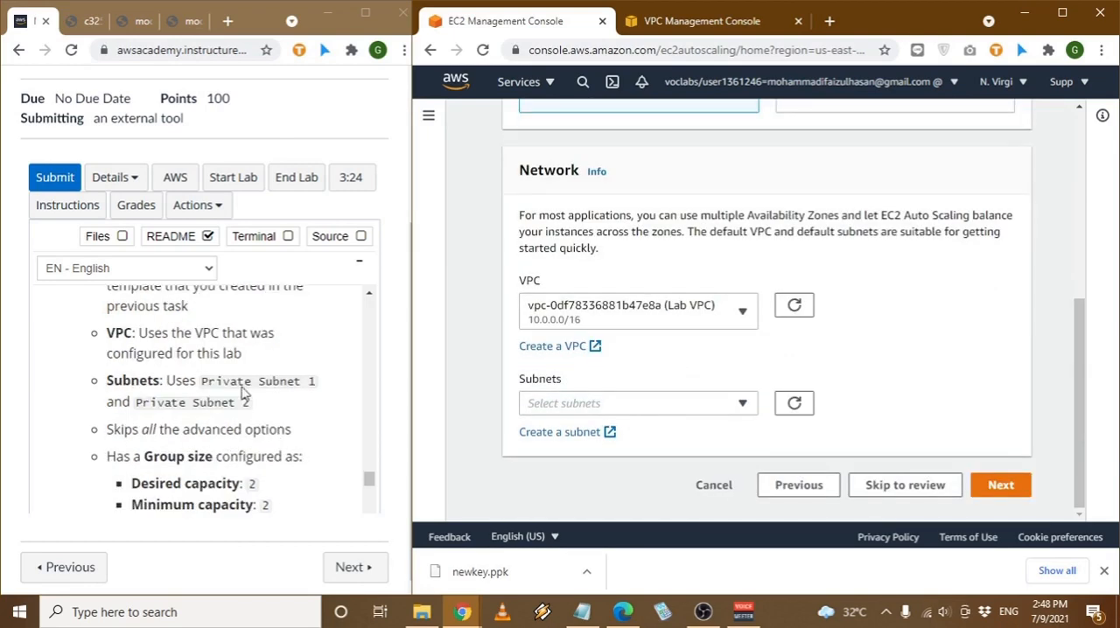
pyautogui.click(668, 415)
pyautogui.click(691, 168)
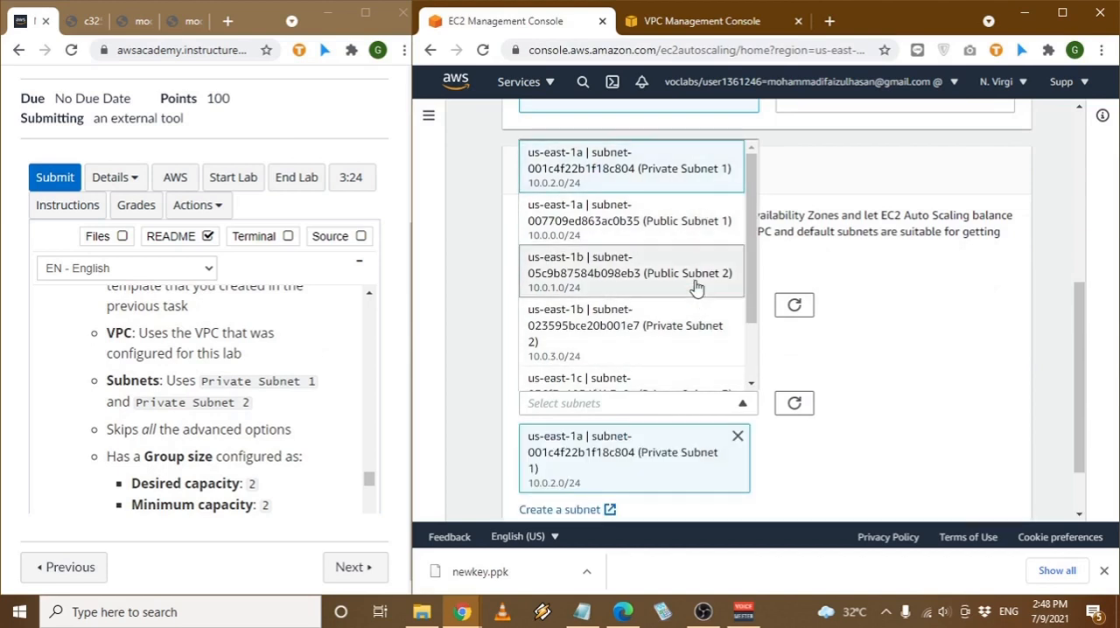
pyautogui.click(698, 355)
pyautogui.click(948, 399)
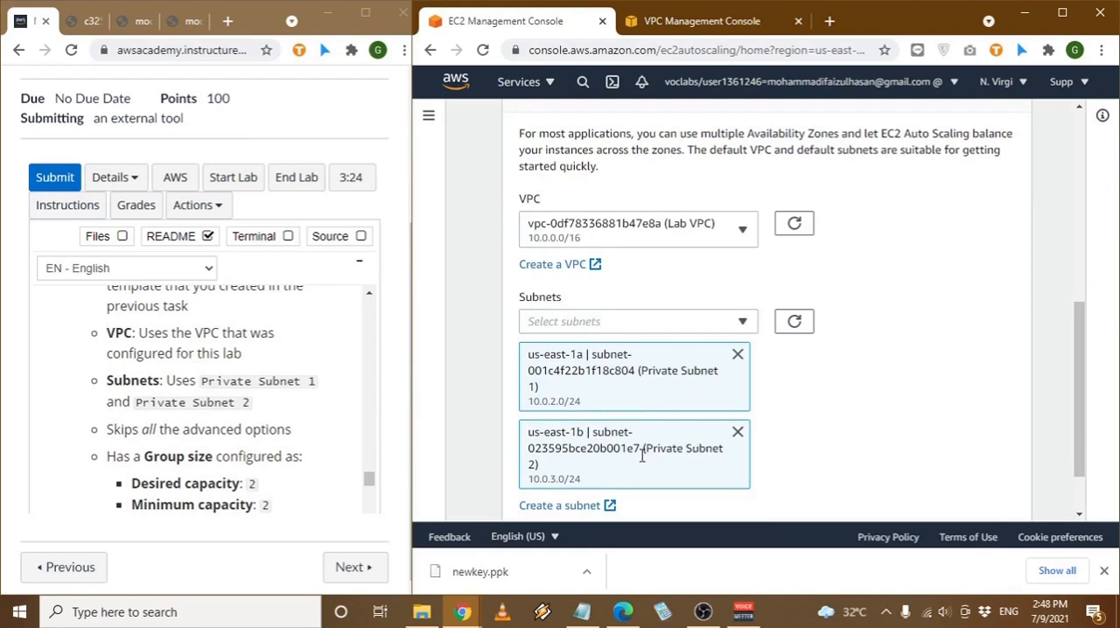
pyautogui.scroll(-1, 642, 455)
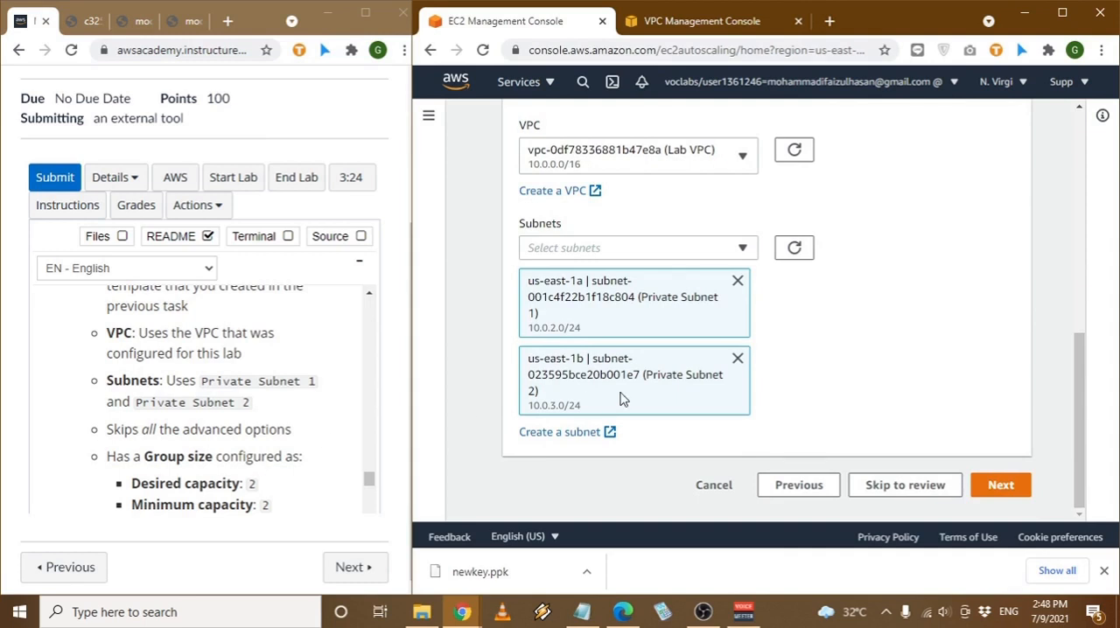
pyautogui.click(1000, 485)
# - Keep No load balancer and the default health check settings, and continue to the group size and scaling policies
pyautogui.scroll(-2, 316, 459)
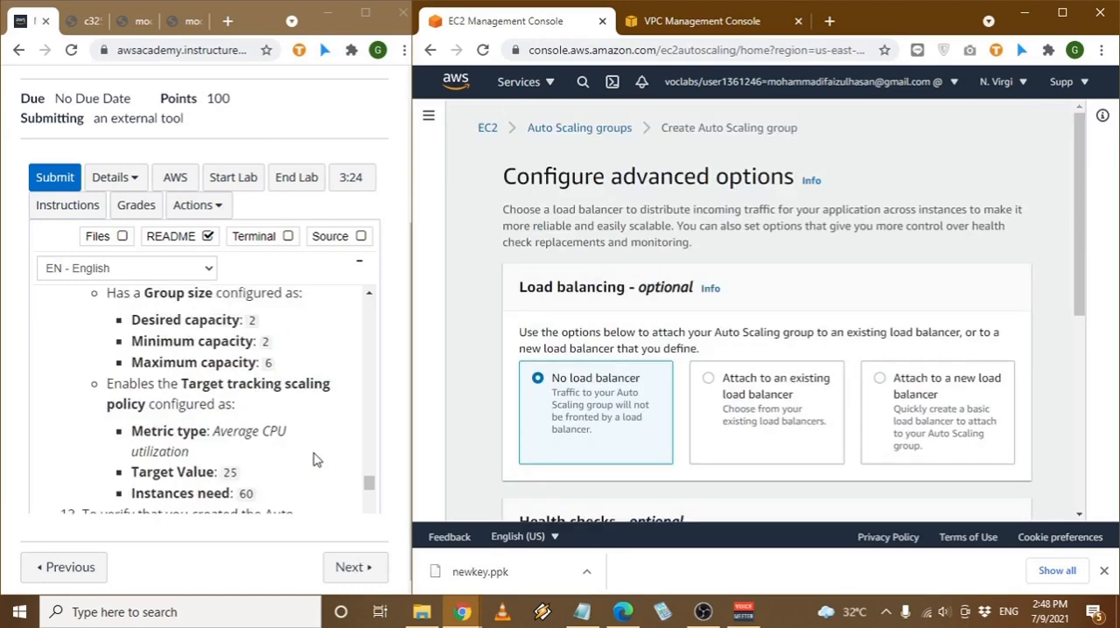
pyautogui.scroll(-2, 862, 350)
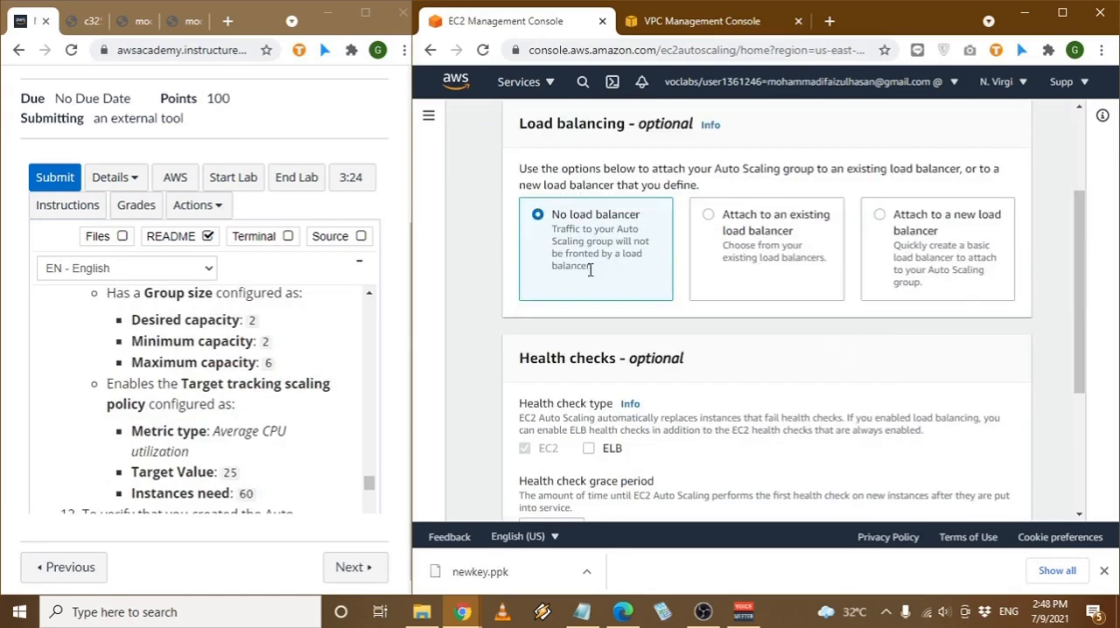
pyautogui.scroll(-3, 767, 324)
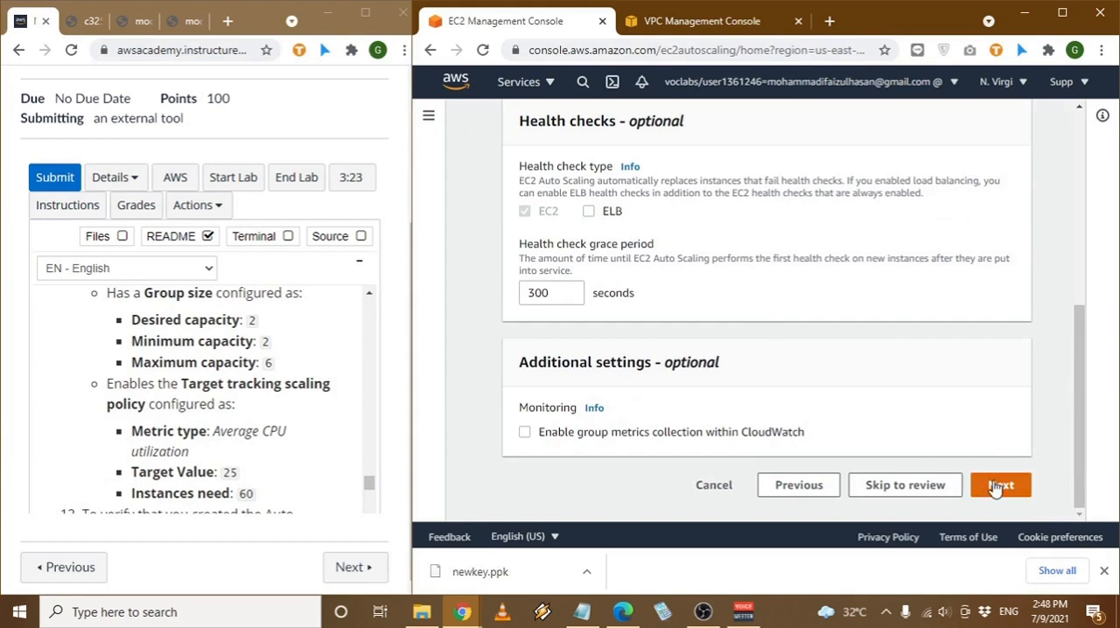
pyautogui.click(995, 488)
# - Set the group size to a desired capacity of 2, minimum capacity of 2 and maximum capacity of 6
pyautogui.click(570, 409)
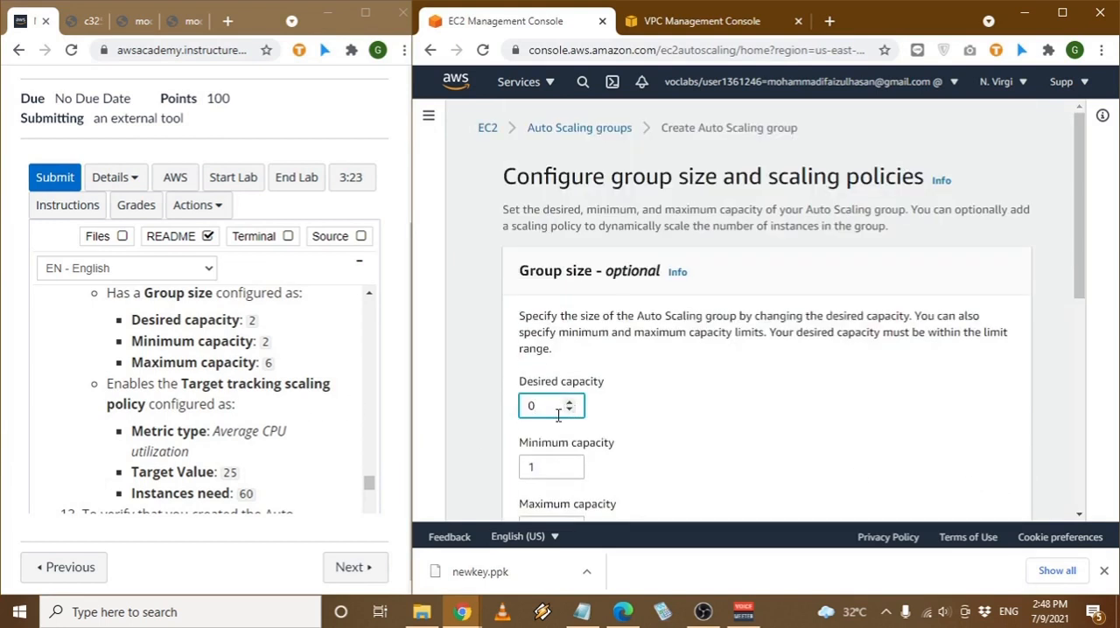
pyautogui.write('2')
pyautogui.click(558, 469)
pyautogui.write('2')
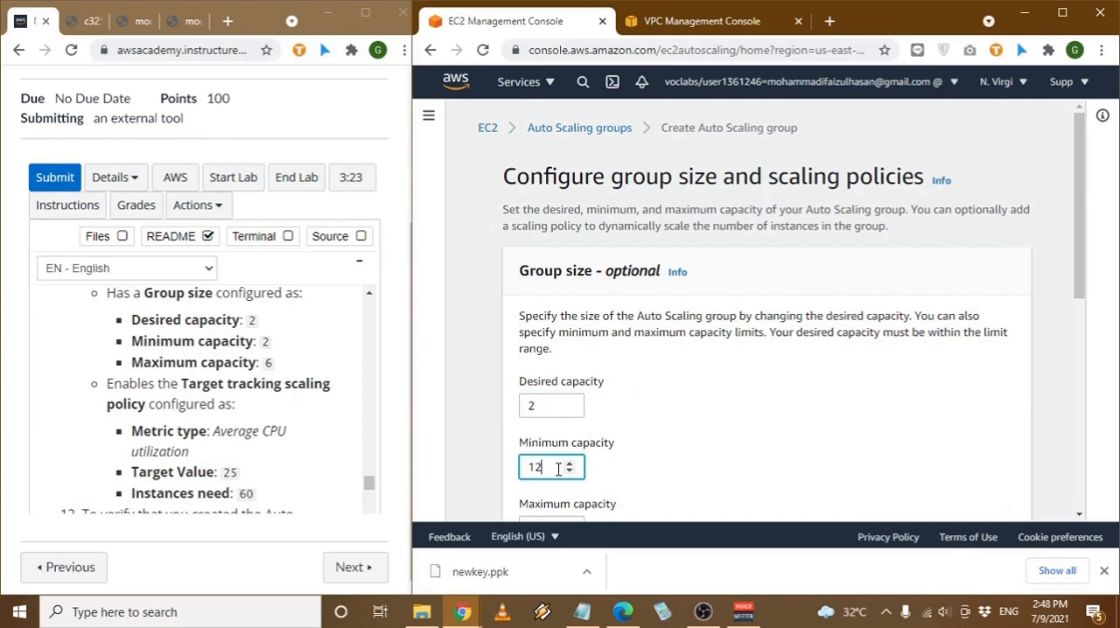
pyautogui.hotkey('ctrl', 'a')
pyautogui.write('2')
pyautogui.scroll(-1, 557, 464)
pyautogui.click(552, 448)
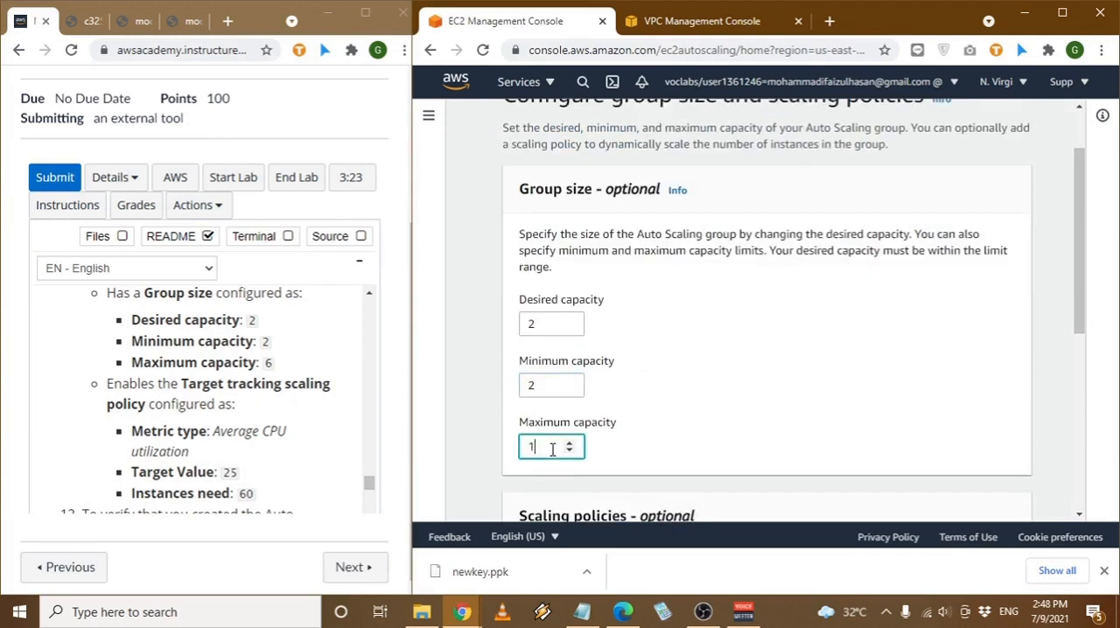
pyautogui.hotkey('ctrl', 'a')
pyautogui.write('6')
pyautogui.click(810, 443)
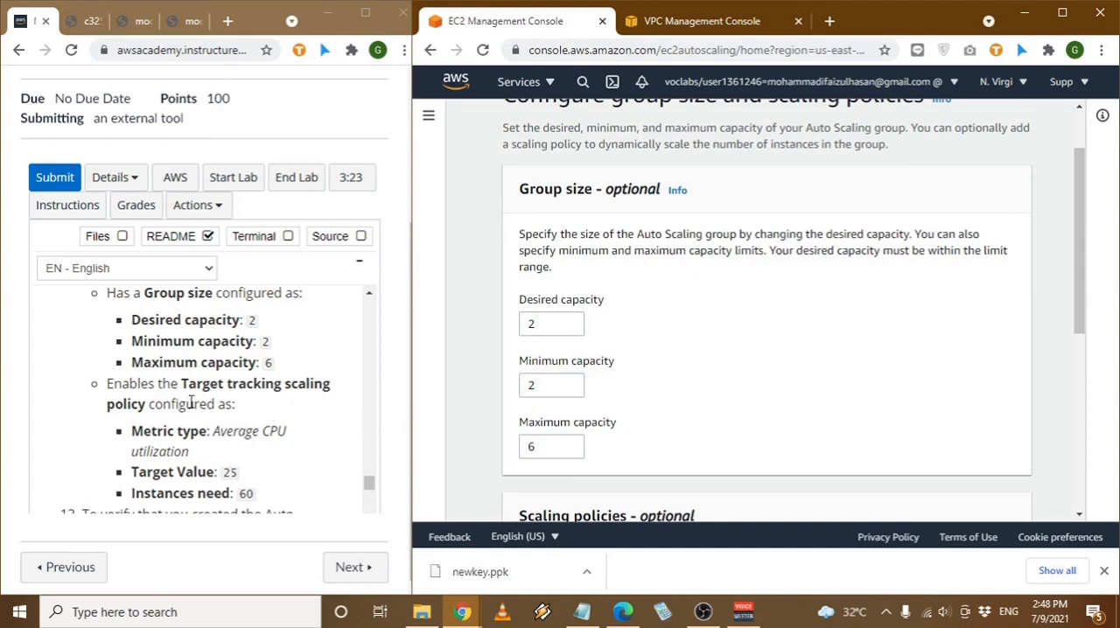
# - Enable a target tracking scaling policy on average CPU utilization with target value 25 and 60 seconds of instance warm-up
pyautogui.scroll(-3, 889, 390)
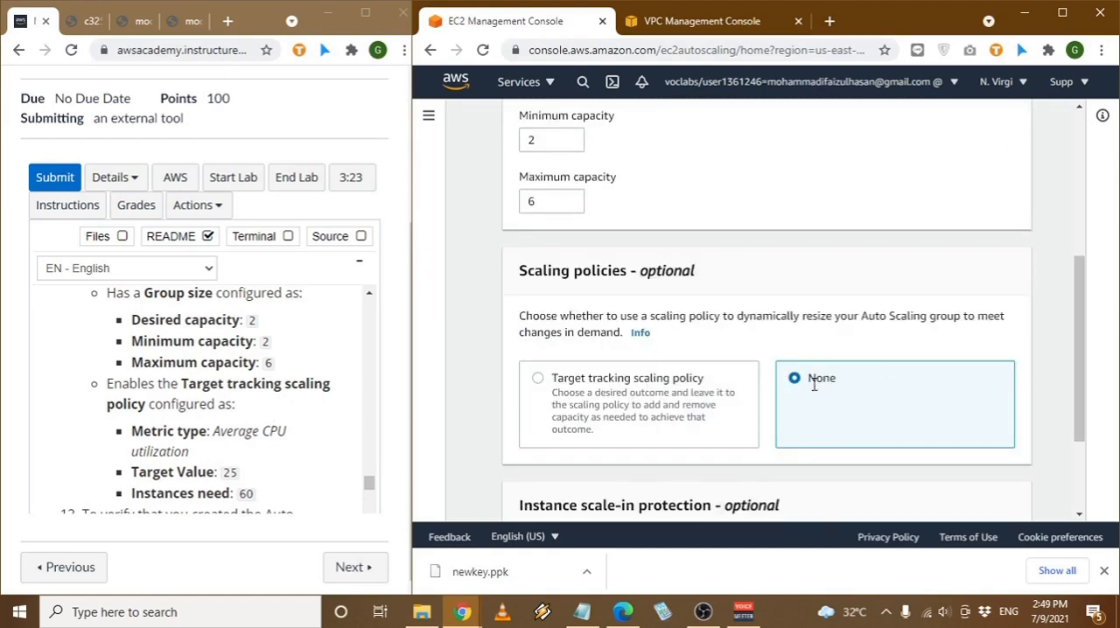
pyautogui.click(581, 385)
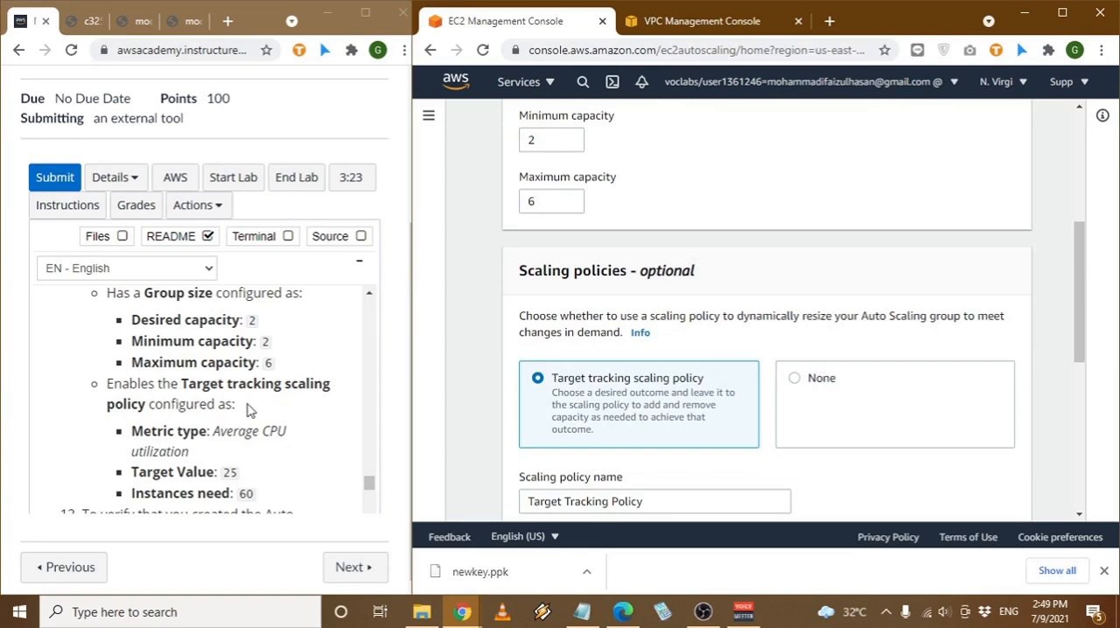
pyautogui.scroll(-1, 233, 403)
pyautogui.scroll(-1, 591, 398)
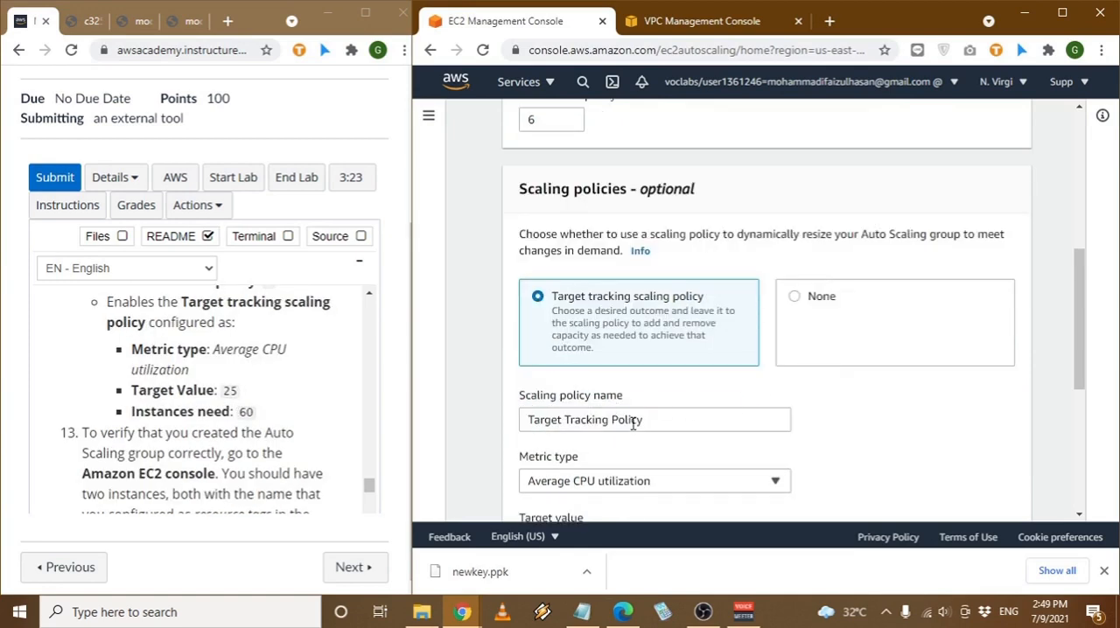
pyautogui.scroll(-1, 626, 423)
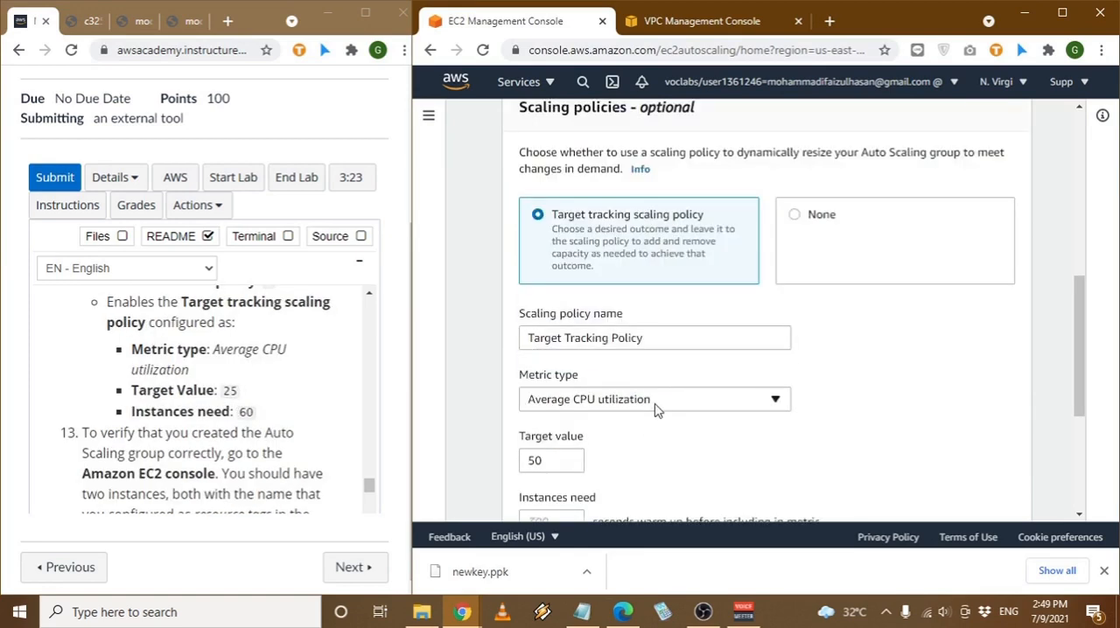
pyautogui.scroll(-1, 856, 413)
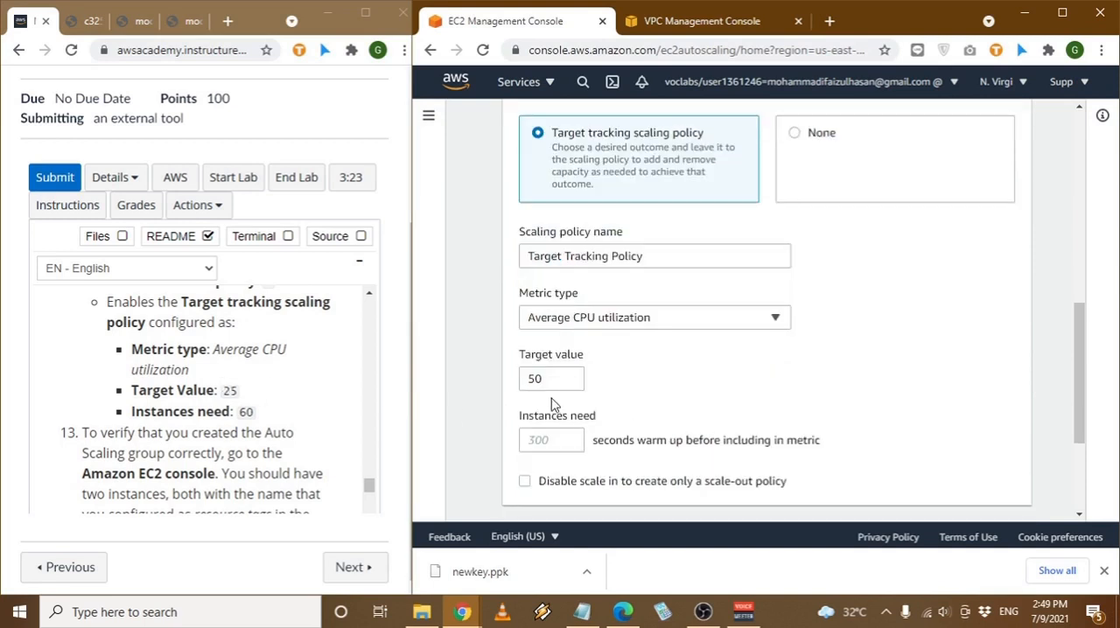
pyautogui.moveTo(565, 385); pyautogui.dragTo(515, 377)
pyautogui.write('25')
pyautogui.click(536, 438)
pyautogui.write('60')
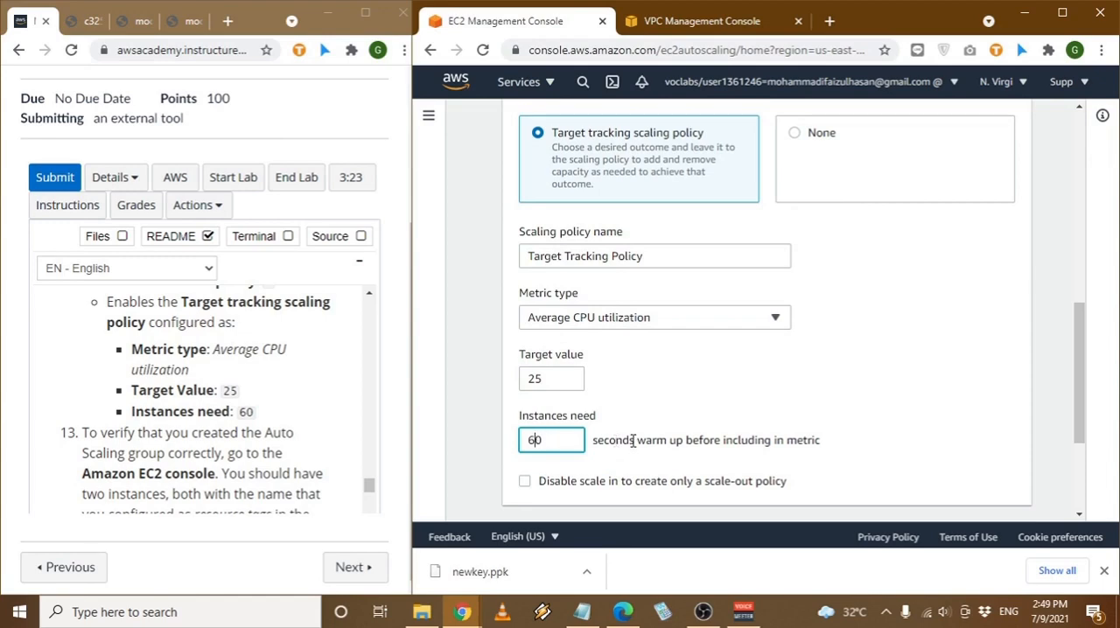
pyautogui.click(919, 440)
# - Leave scale-in protection off, add no notifications or tags, and continue to the review of the Auto Scaling group
pyautogui.scroll(-2, 919, 439)
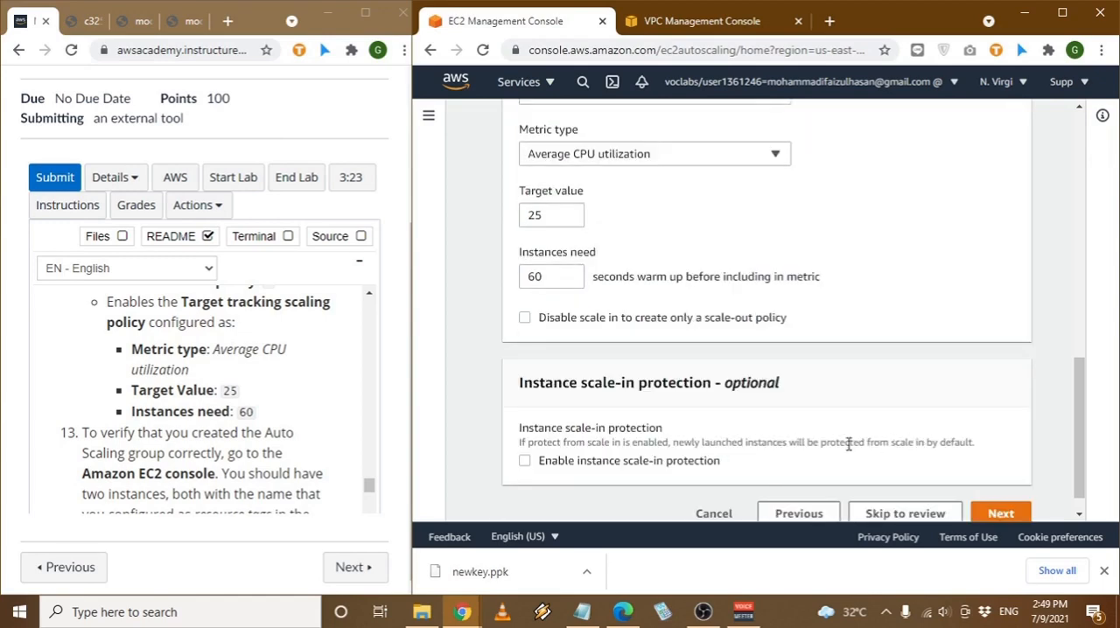
pyautogui.scroll(-2, 283, 428)
pyautogui.scroll(1, 200, 421)
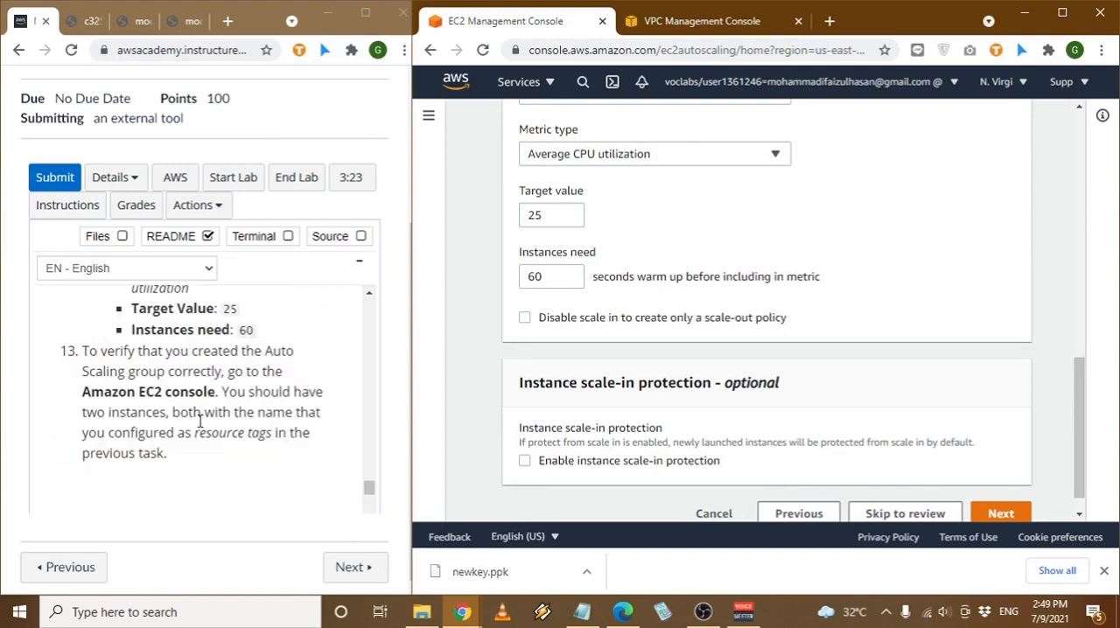
pyautogui.click(995, 511)
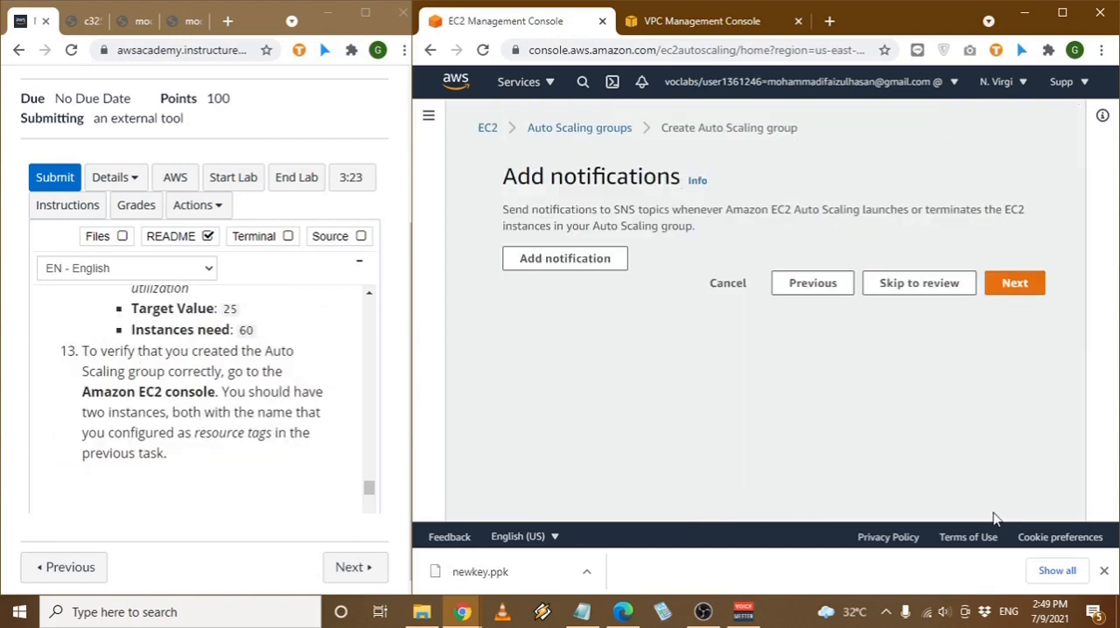
pyautogui.click(1015, 288)
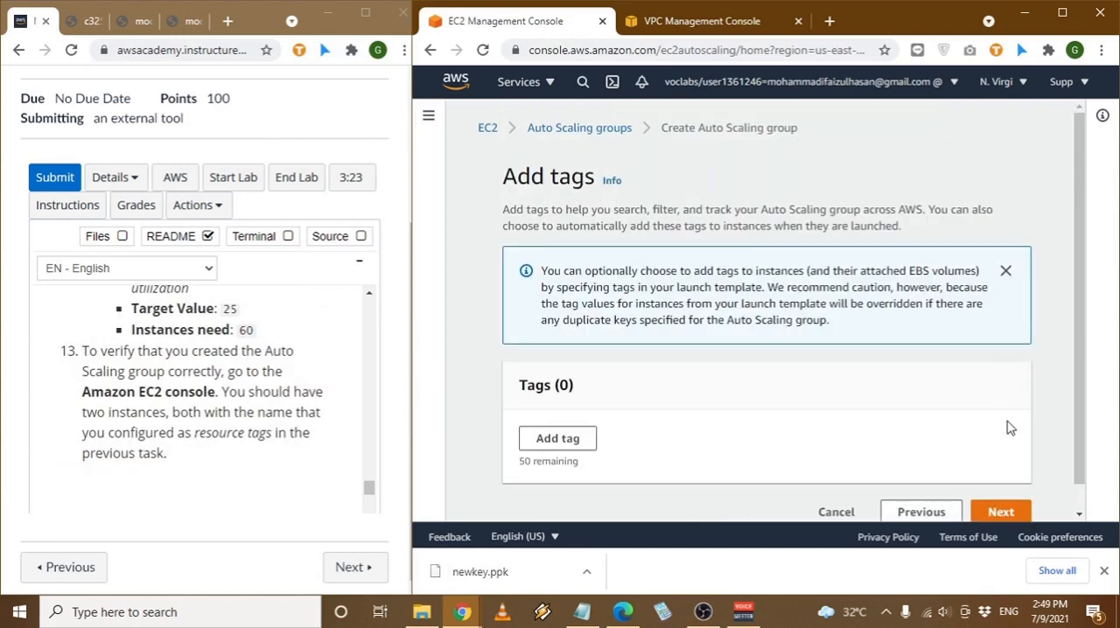
pyautogui.scroll(-1, 1010, 425)
pyautogui.scroll(1, 234, 397)
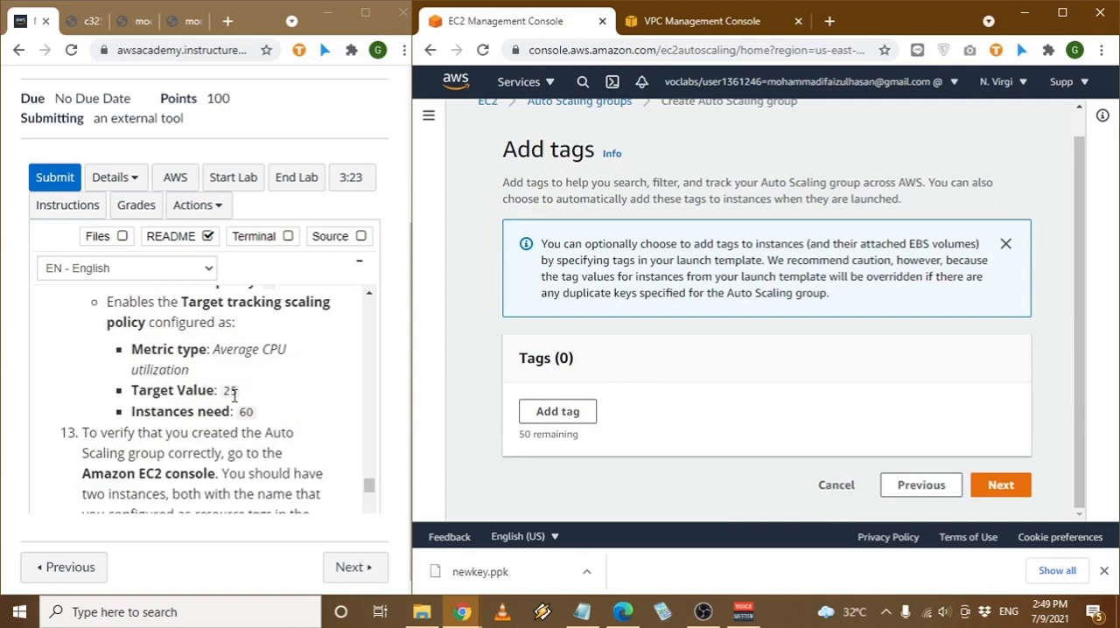
pyautogui.scroll(-1, 235, 396)
pyautogui.click(1012, 484)
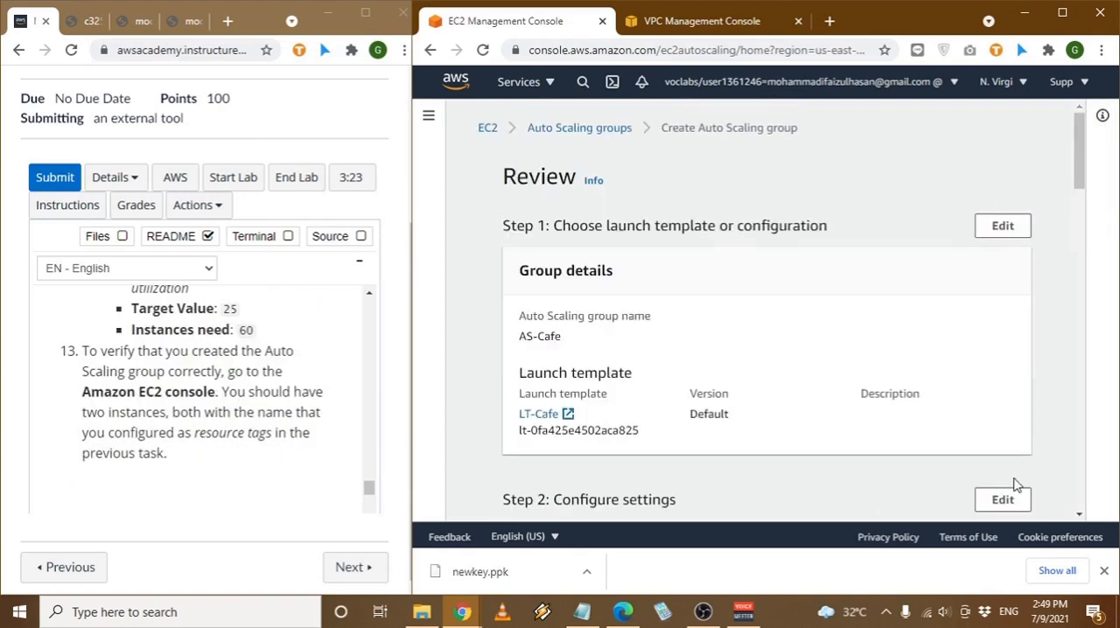
# - Review the AS-Cafe configuration against the lab instructions and create the Auto Scaling group
pyautogui.scroll(-20, 993, 414)
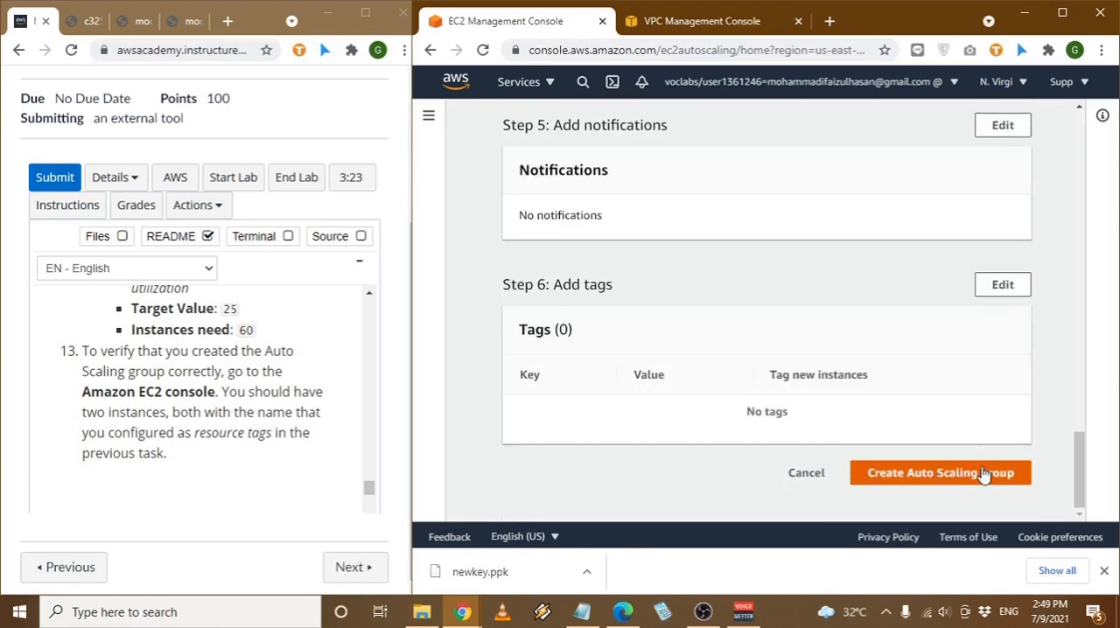
pyautogui.moveTo(166, 433); pyautogui.dragTo(265, 439)
pyautogui.click(263, 440)
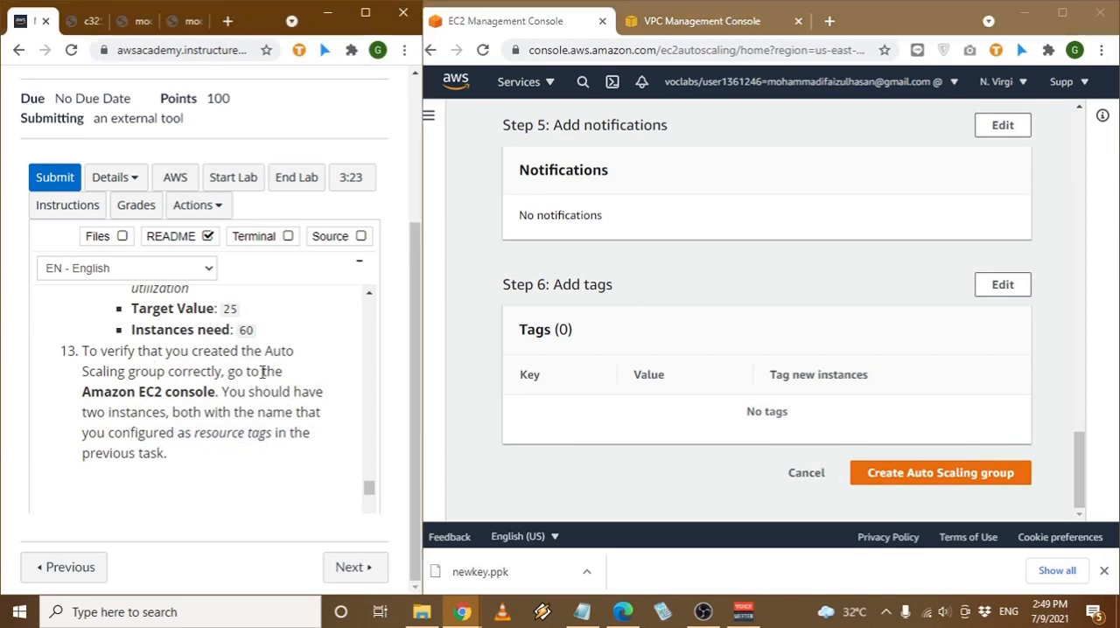
pyautogui.click(945, 473)
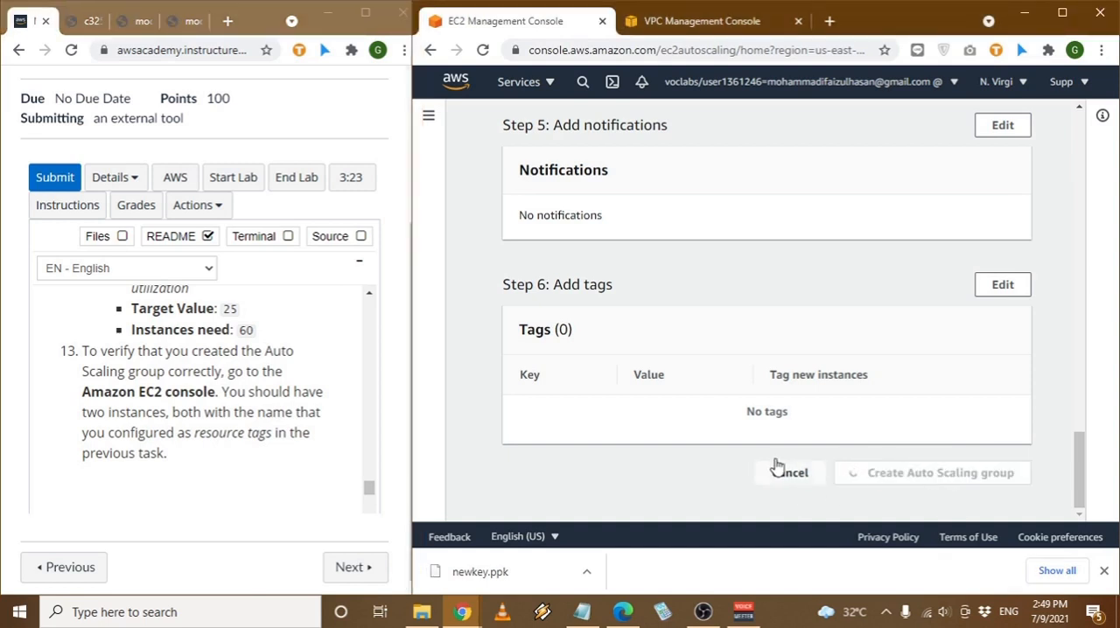
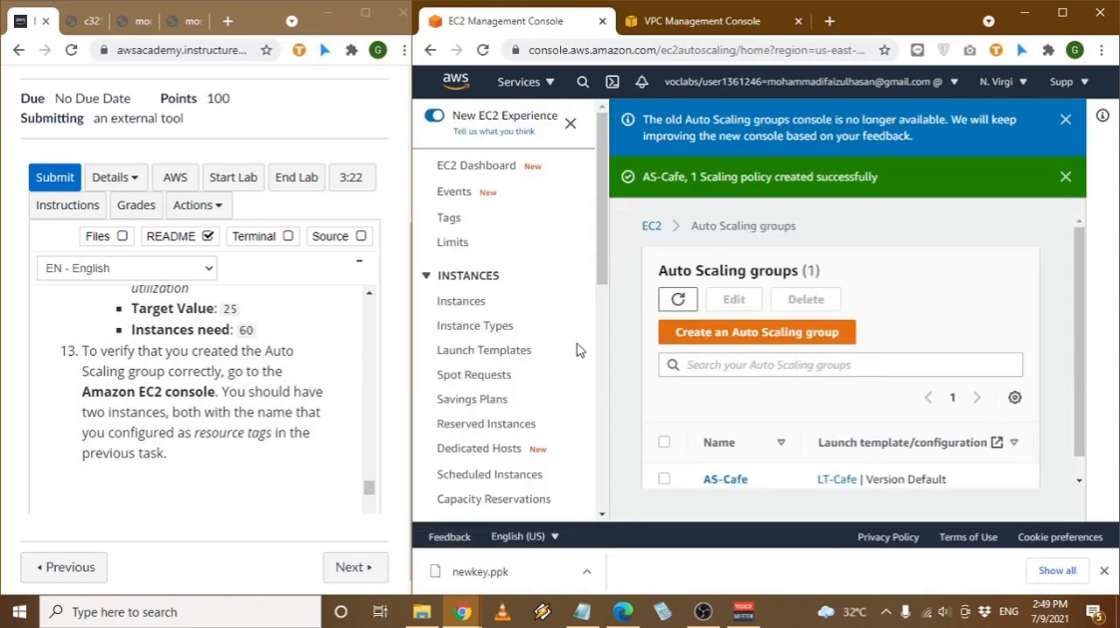
# - Open the EC2 instances list and refresh it to check for the instances launched by the AS-Cafe group
pyautogui.scroll(-1, 700, 403)
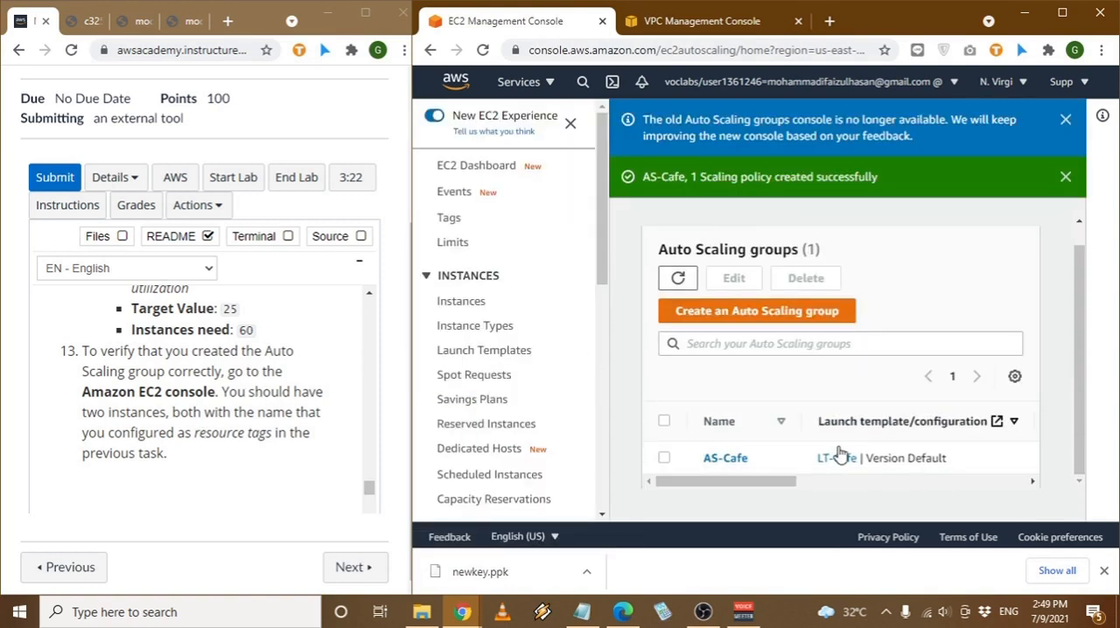
pyautogui.doubleClick(483, 302)
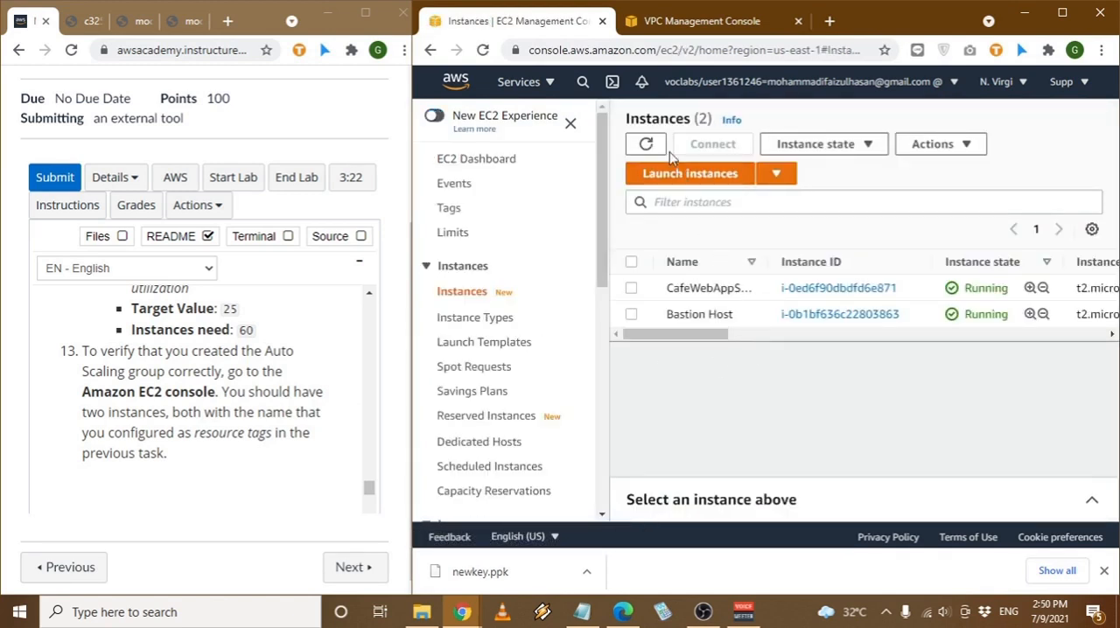
pyautogui.click(647, 144)
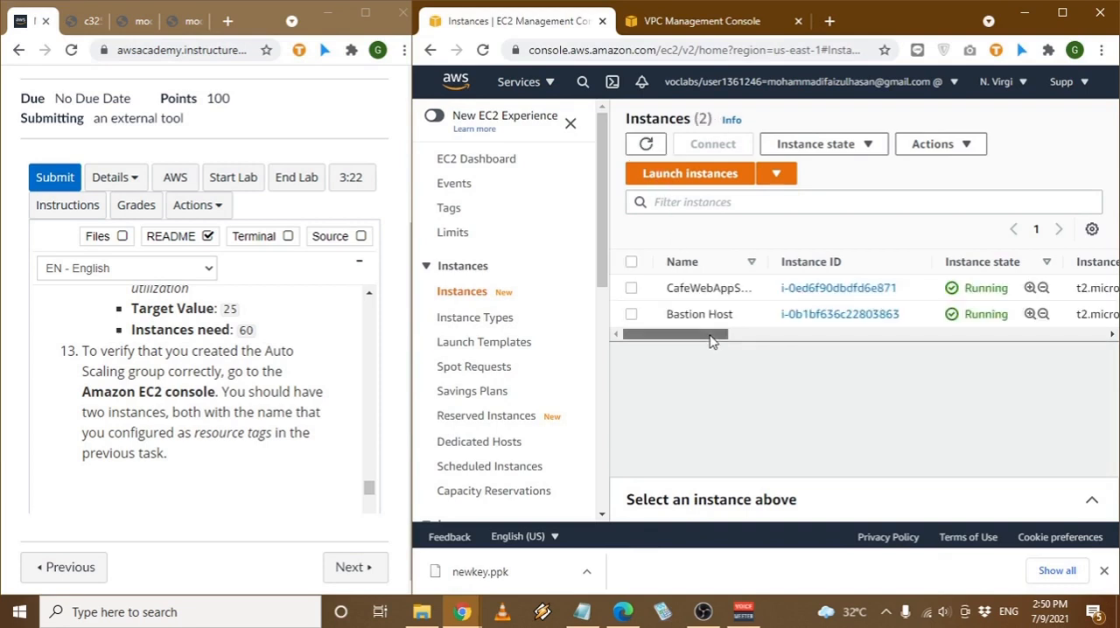
pyautogui.moveTo(712, 340); pyautogui.dragTo(662, 346)
pyautogui.scroll(-3, 515, 358)
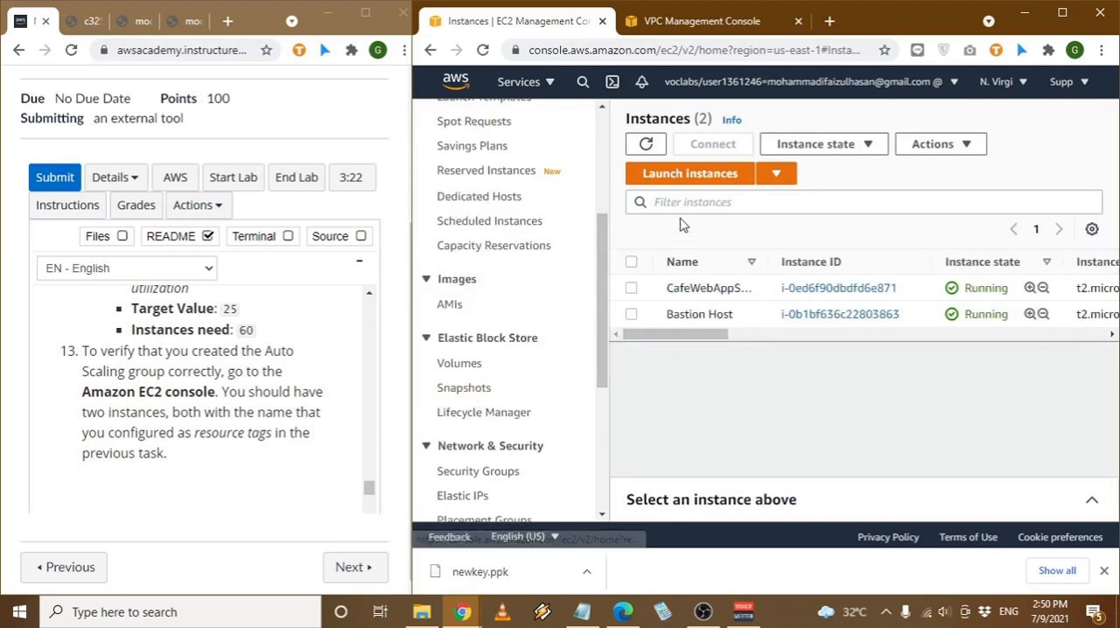
pyautogui.click(647, 144)
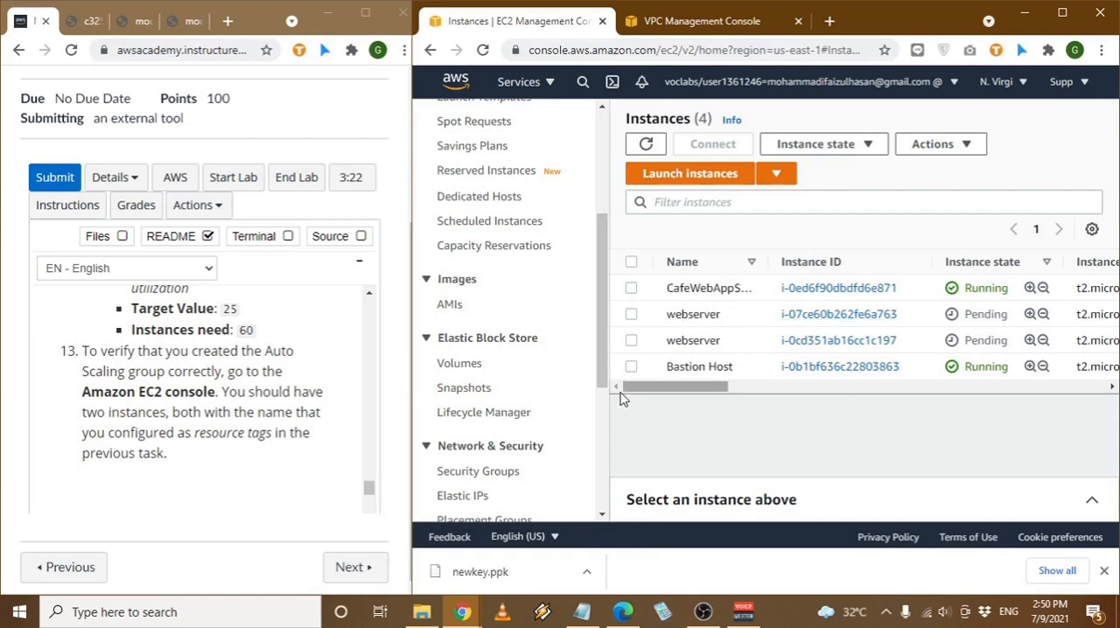
# - Open the Auto Scaling groups list and check the desired, minimum and maximum capacity of AS-Cafe
pyautogui.scroll(-3, 486, 409)
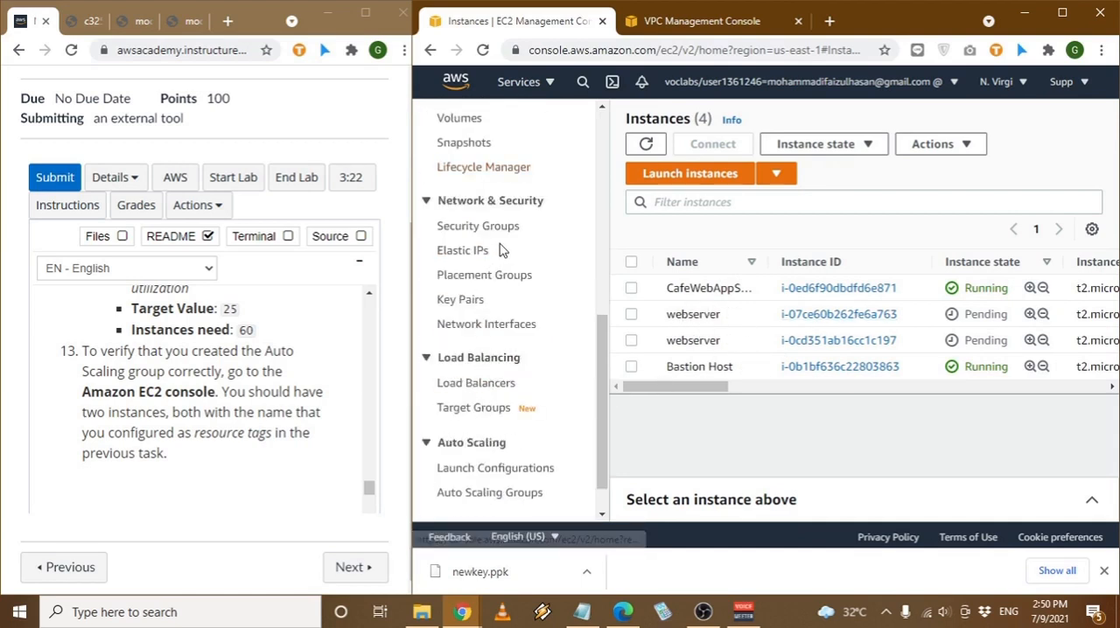
pyautogui.click(513, 493)
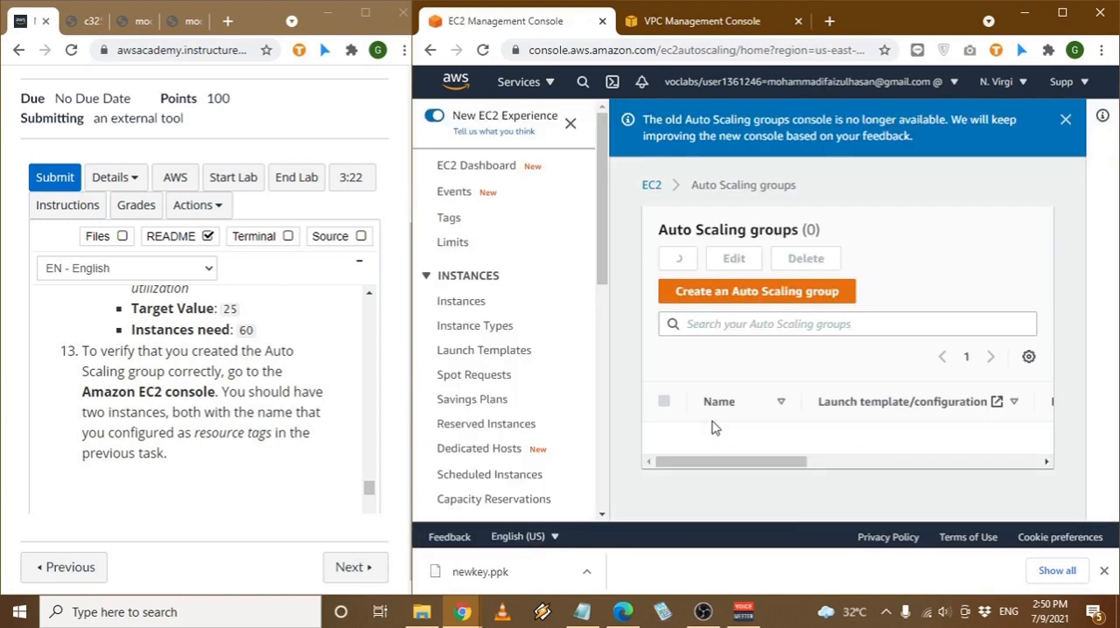
pyautogui.moveTo(728, 462); pyautogui.dragTo(923, 465)
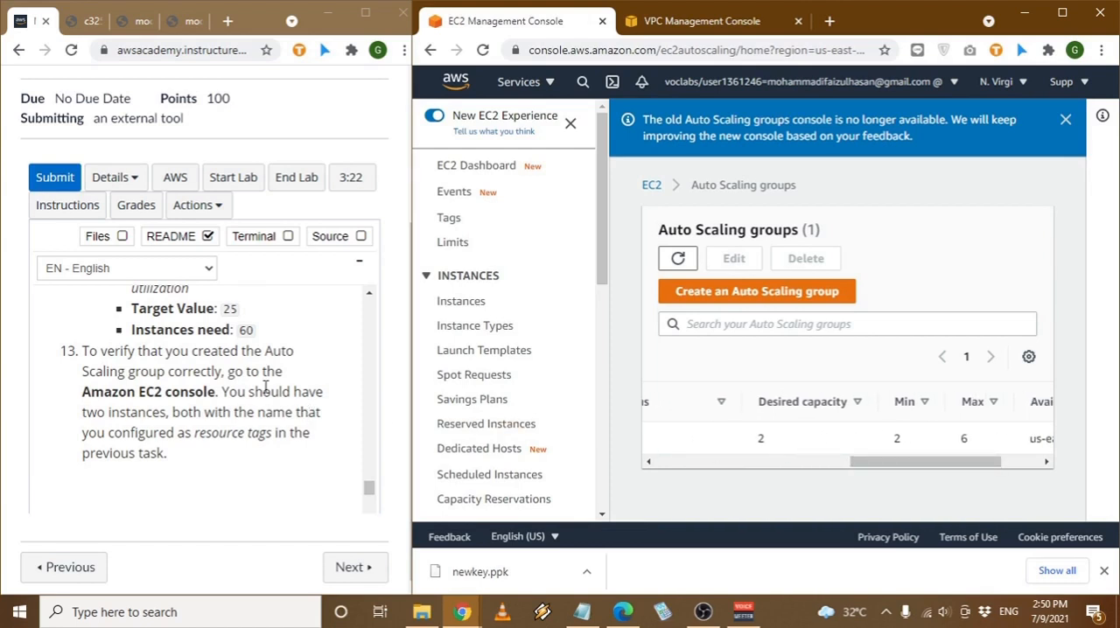
# - Read the Task 6 load balancer instructions and start creating an Application Load Balancer in EC2
pyautogui.scroll(-2, 241, 376)
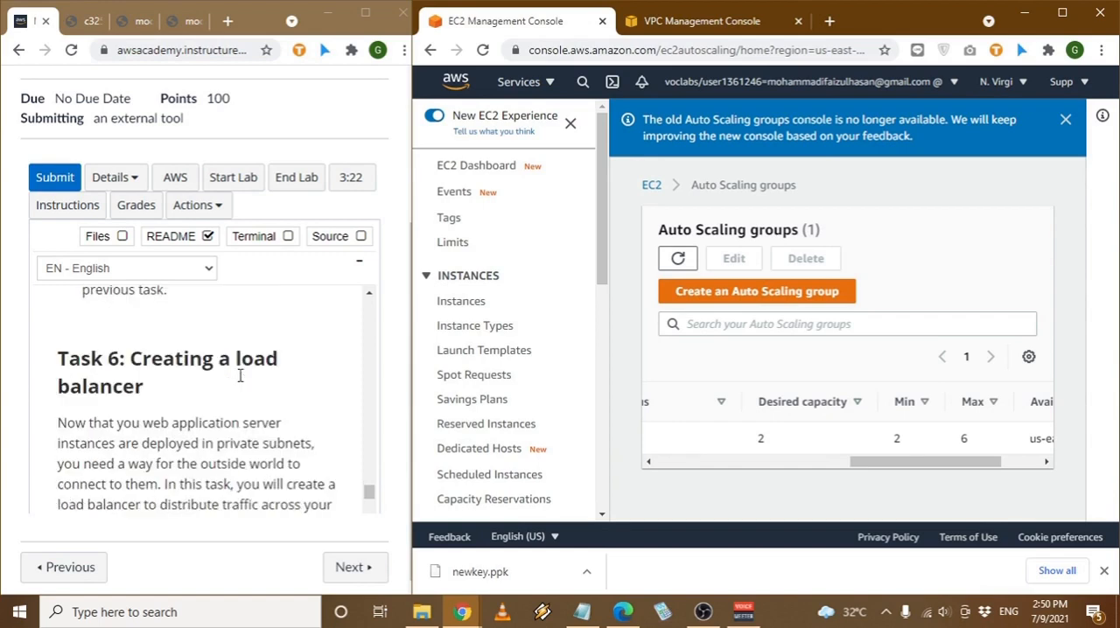
pyautogui.scroll(-2, 220, 370)
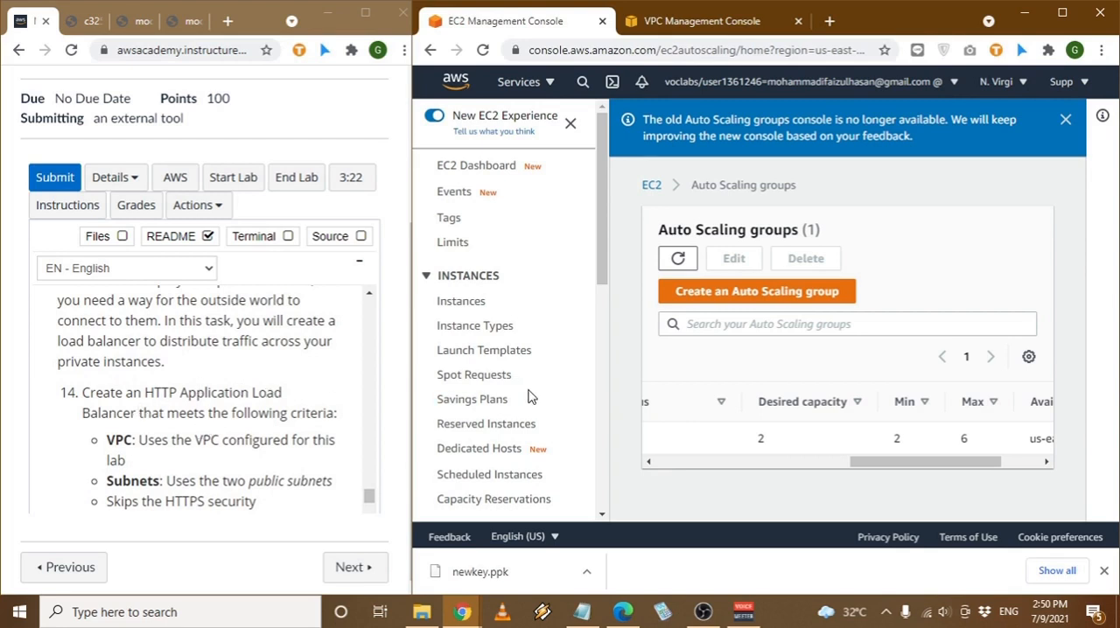
pyautogui.scroll(-5, 529, 398)
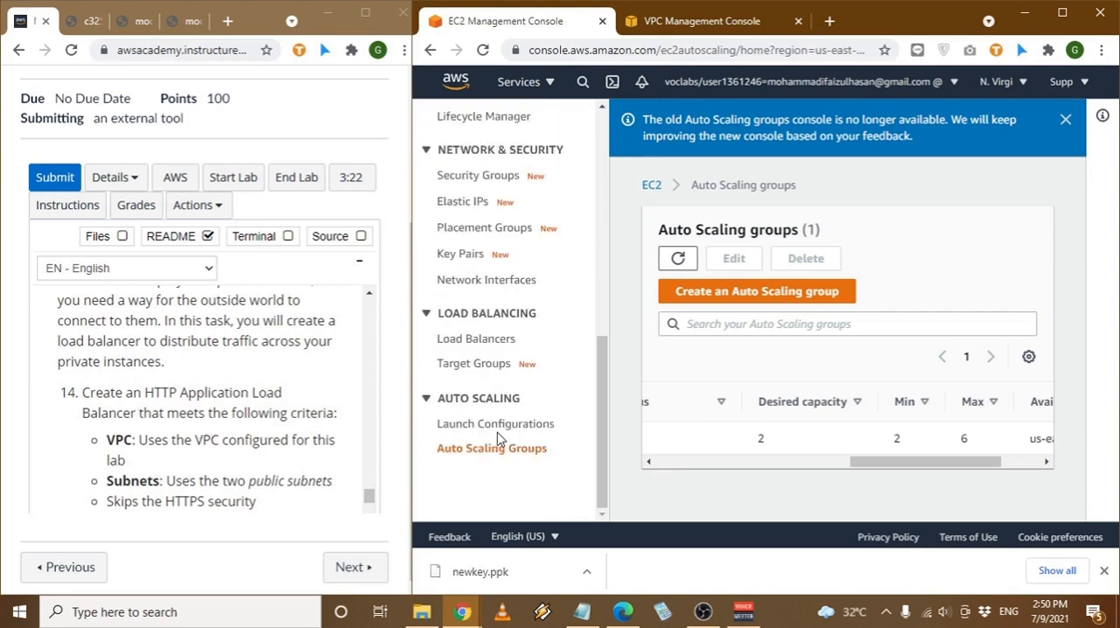
pyautogui.click(488, 341)
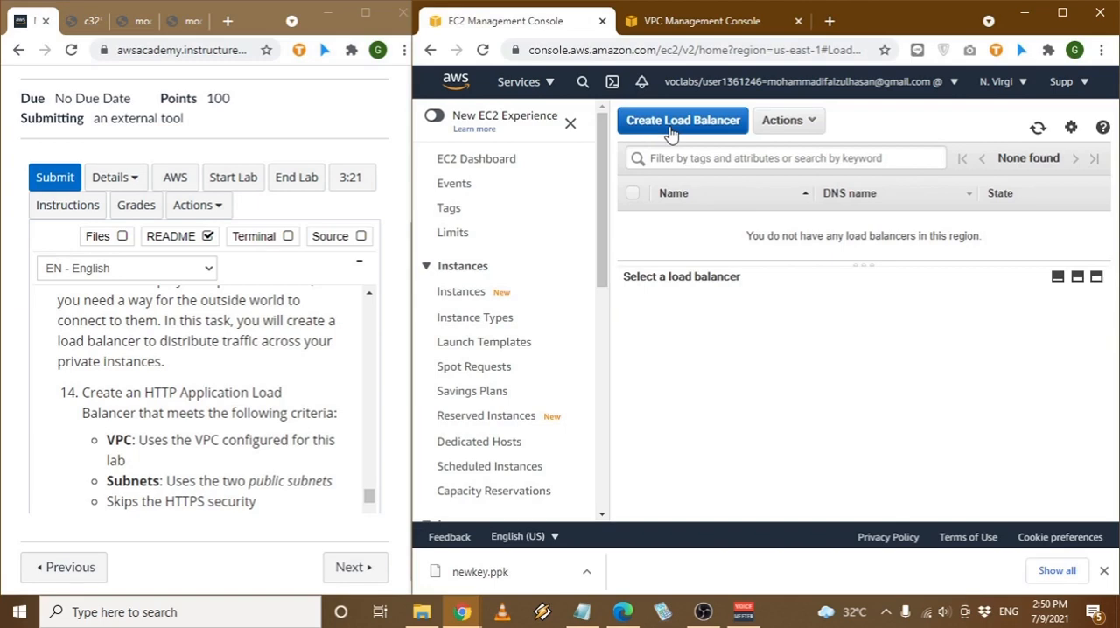
pyautogui.click(671, 133)
pyautogui.click(600, 365)
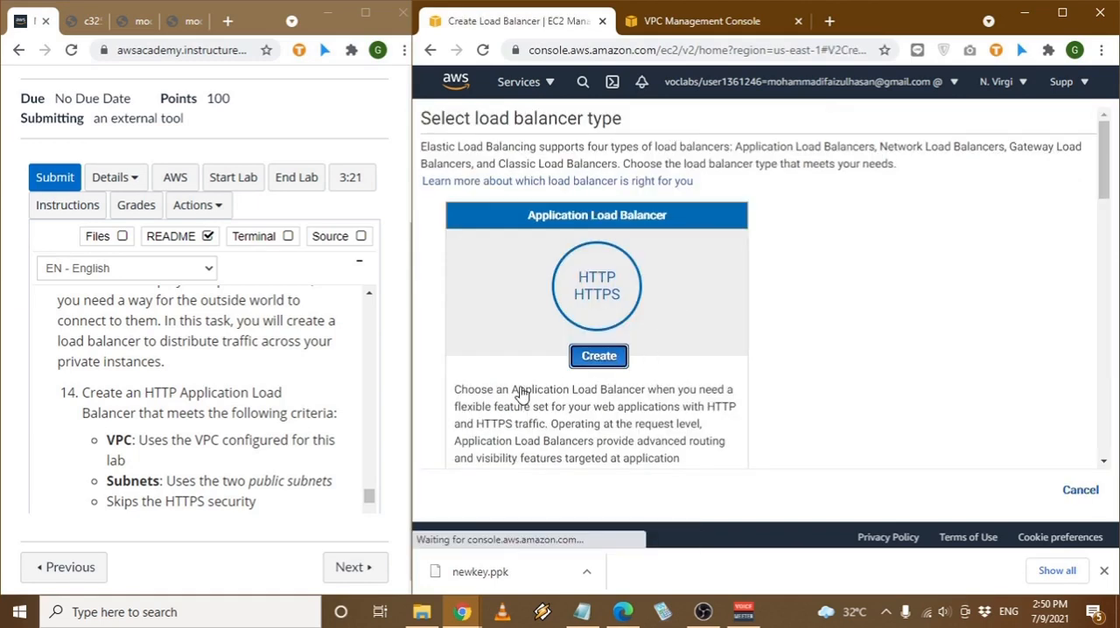
# - Name the load balancer LB-Cafe and assign it to the Lab VPC
pyautogui.scroll(-1, 288, 430)
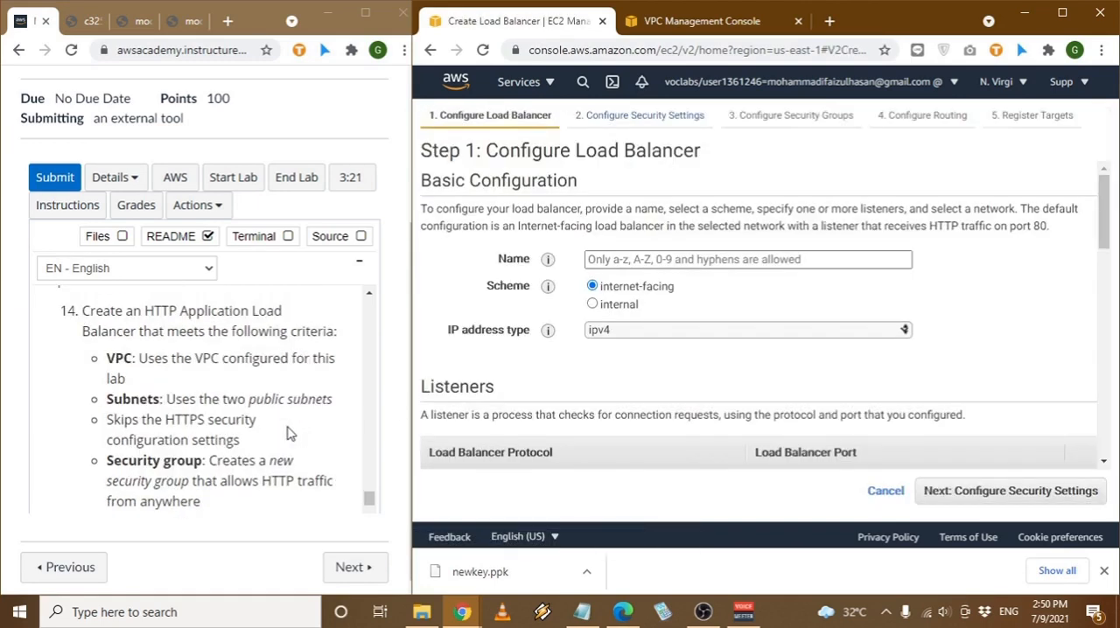
pyautogui.click(678, 254)
pyautogui.write('LB-Cafe')
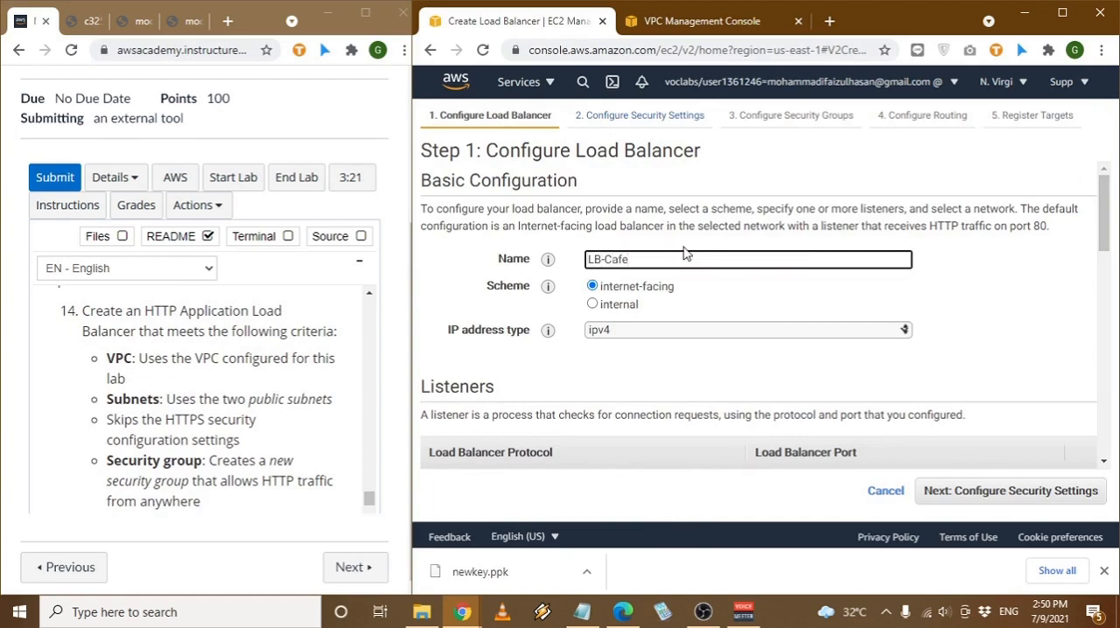
pyautogui.scroll(-2, 685, 253)
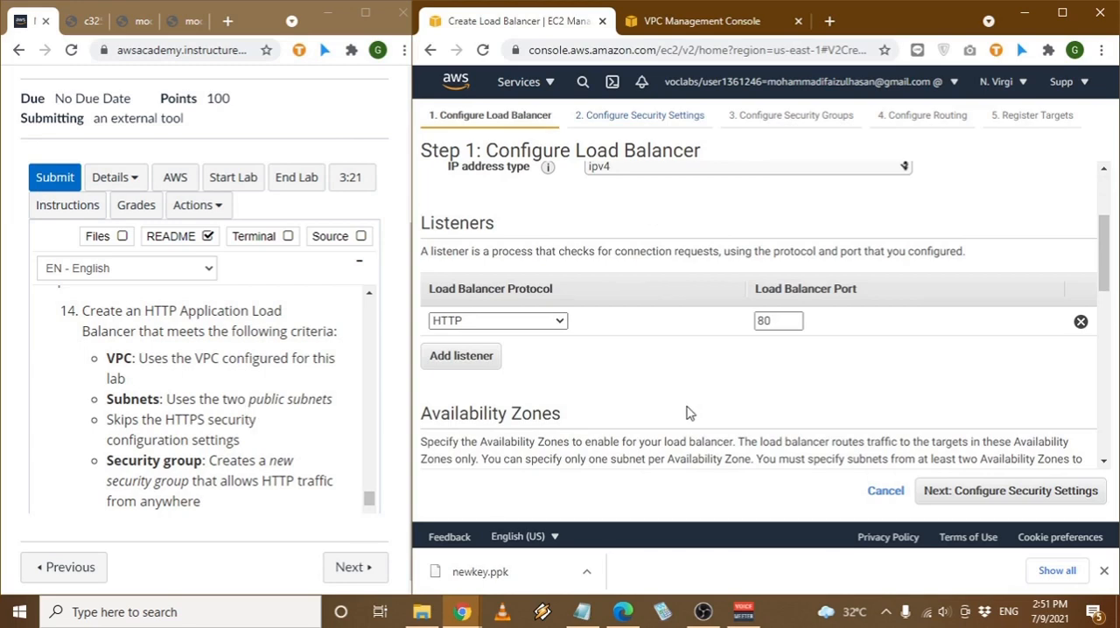
pyautogui.scroll(-2, 895, 428)
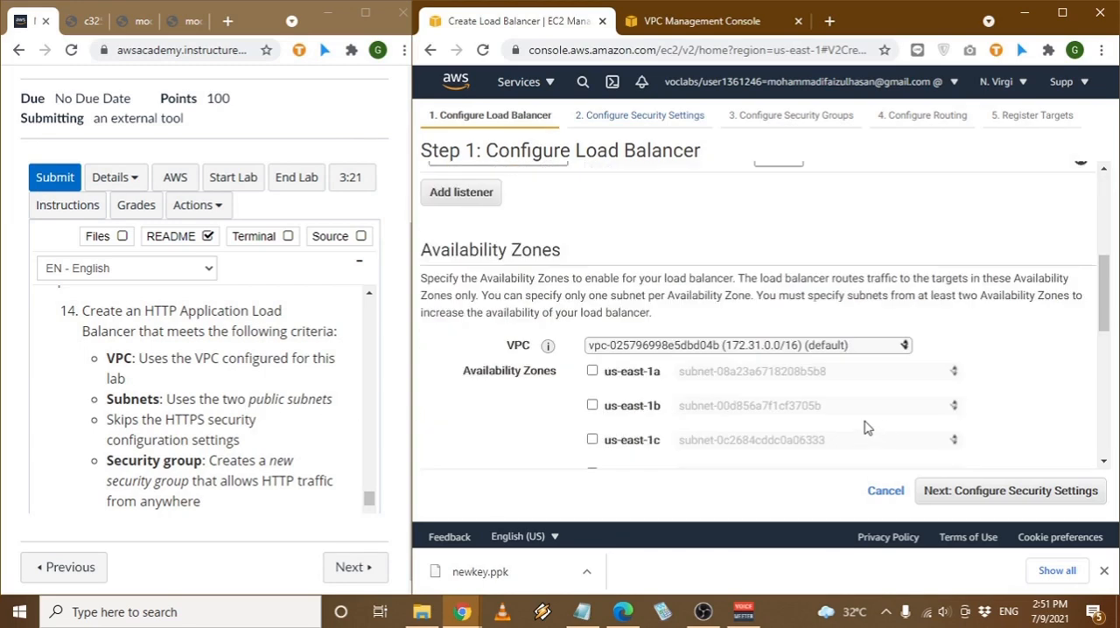
pyautogui.click(719, 349)
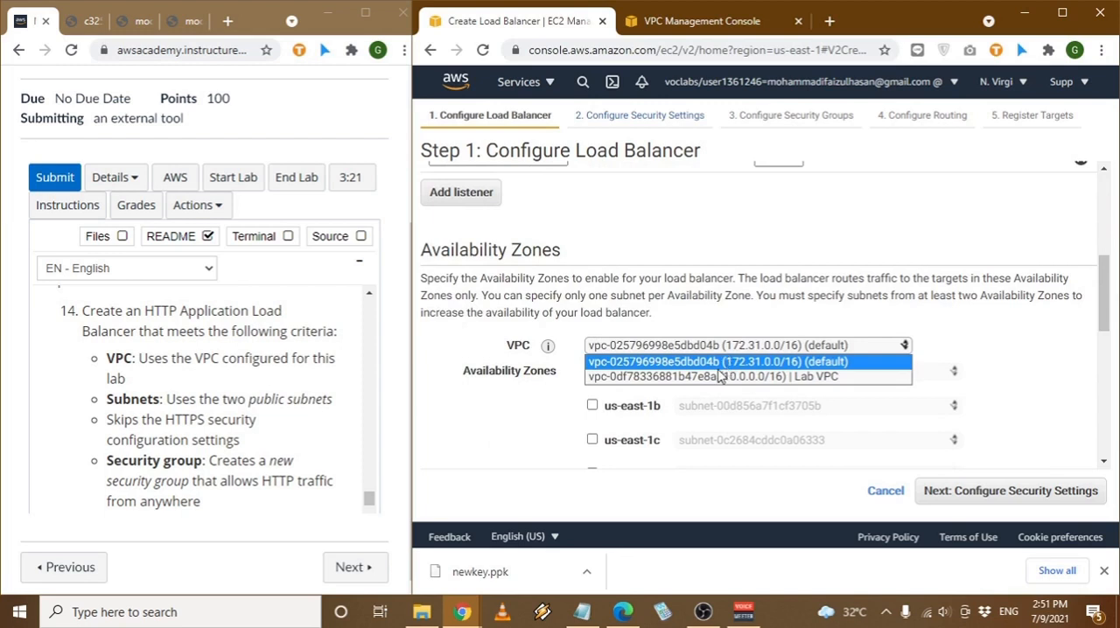
pyautogui.click(714, 381)
# - Enable availability zones us-east-1a with Public Subnet 1 and us-east-1b with Public Subnet 2
pyautogui.scroll(-1, 225, 427)
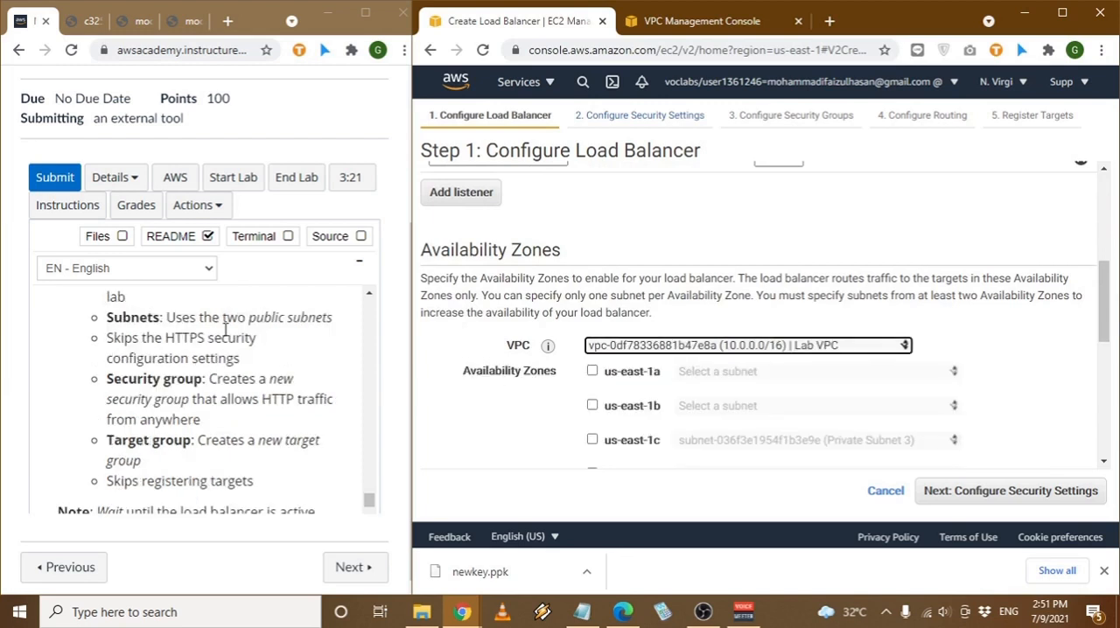
pyautogui.click(593, 370)
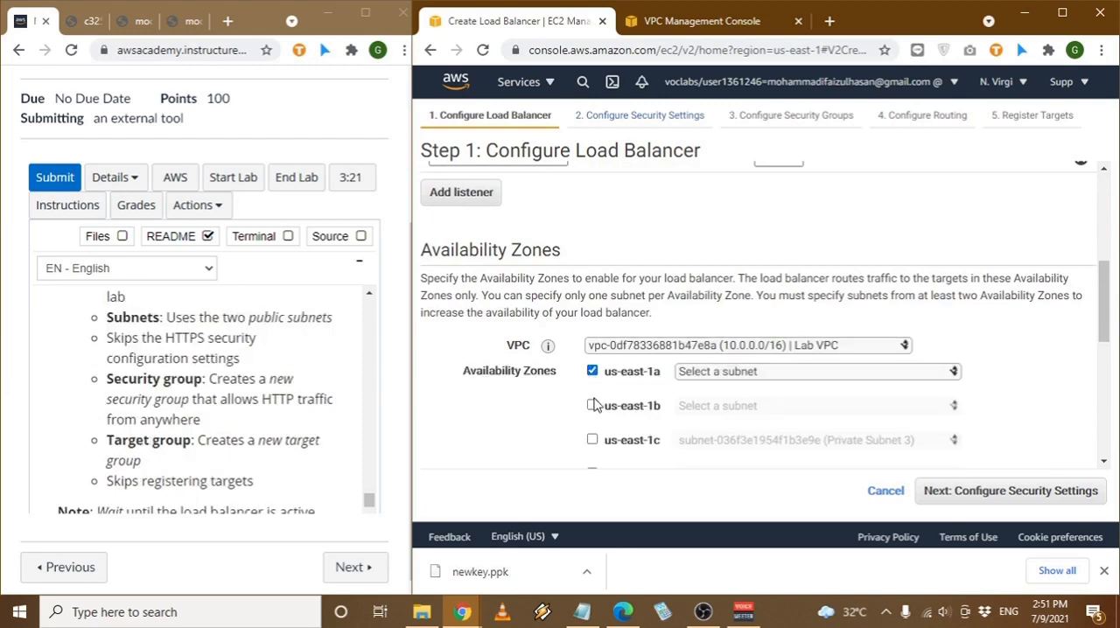
pyautogui.click(592, 405)
pyautogui.click(757, 374)
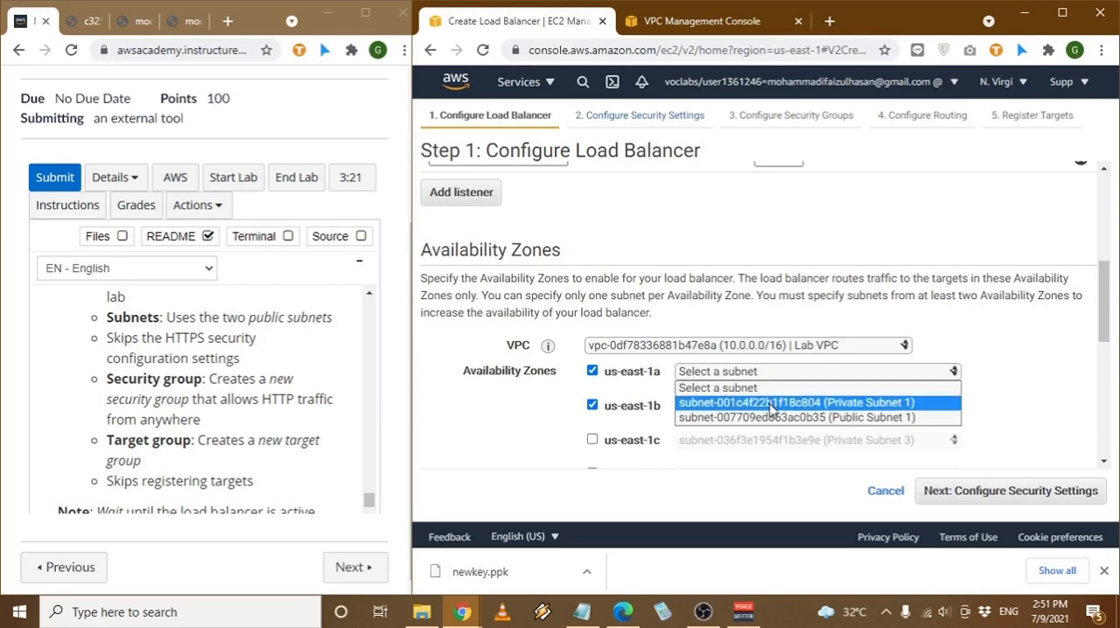
pyautogui.click(763, 417)
pyautogui.click(725, 432)
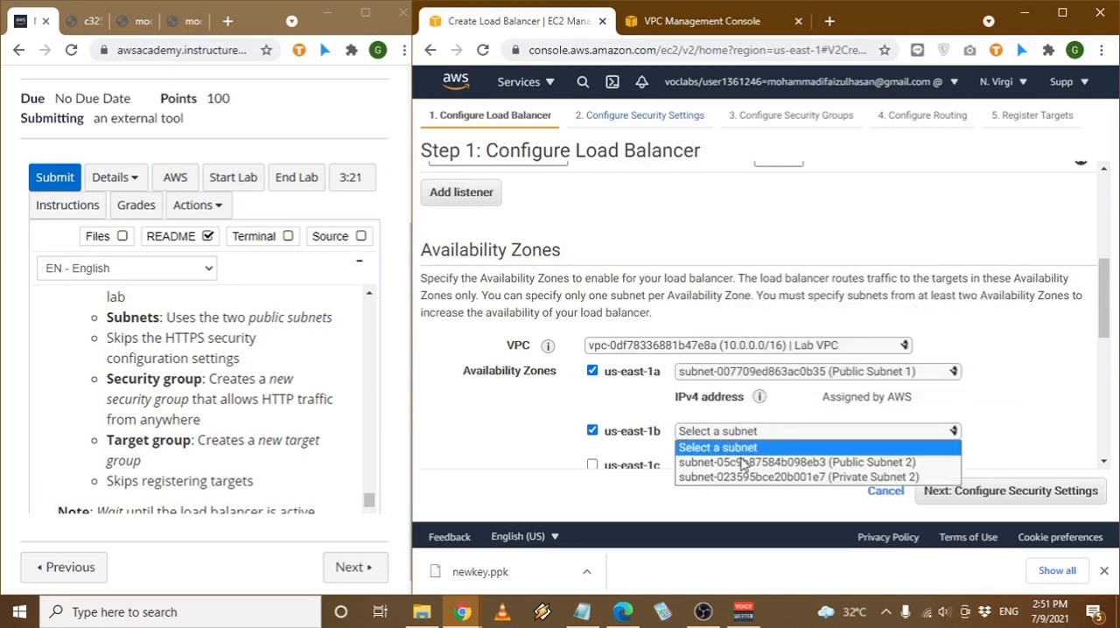
pyautogui.click(746, 477)
pyautogui.click(713, 431)
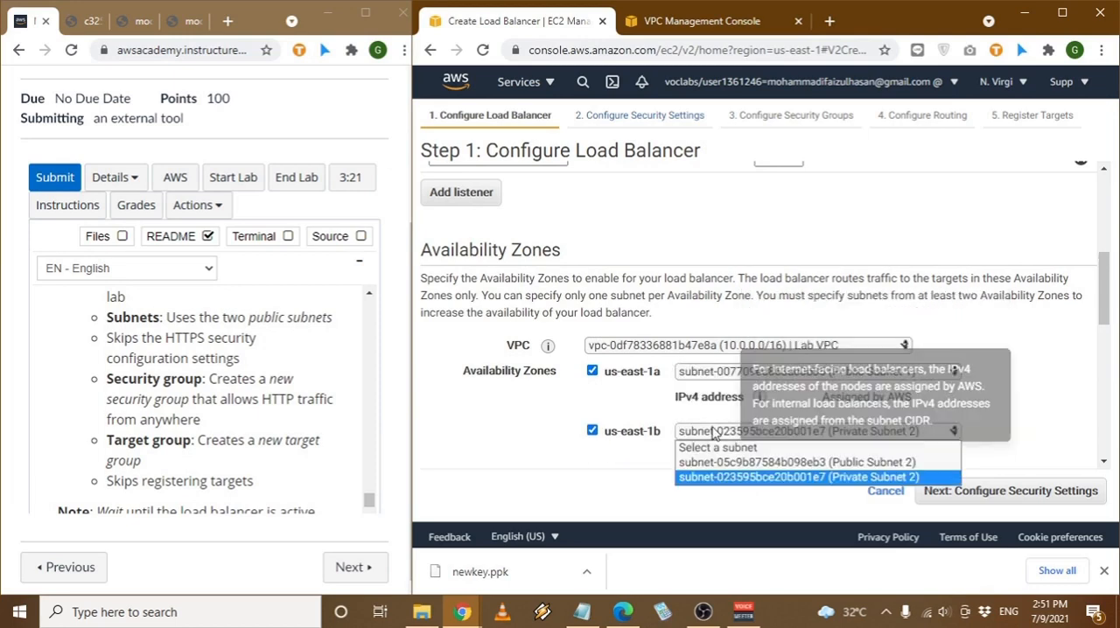
pyautogui.click(711, 462)
# - Leave add-on services and tags unset, skip the HTTPS security settings, and continue to the security group configuration
pyautogui.scroll(-2, 1041, 429)
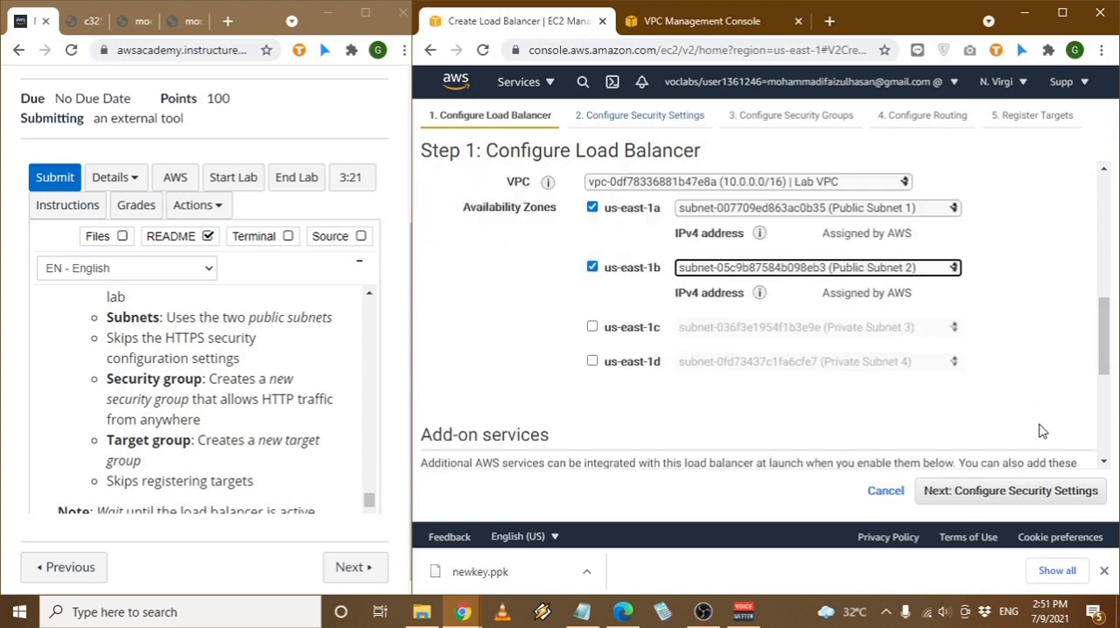
pyautogui.scroll(-1, 1041, 431)
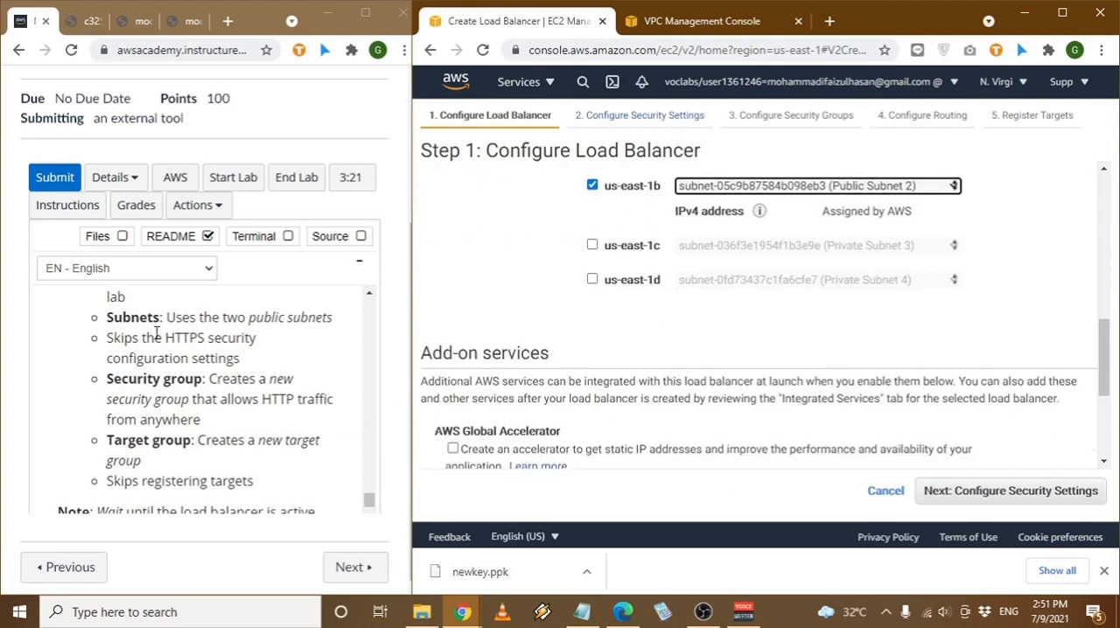
pyautogui.scroll(-3, 743, 367)
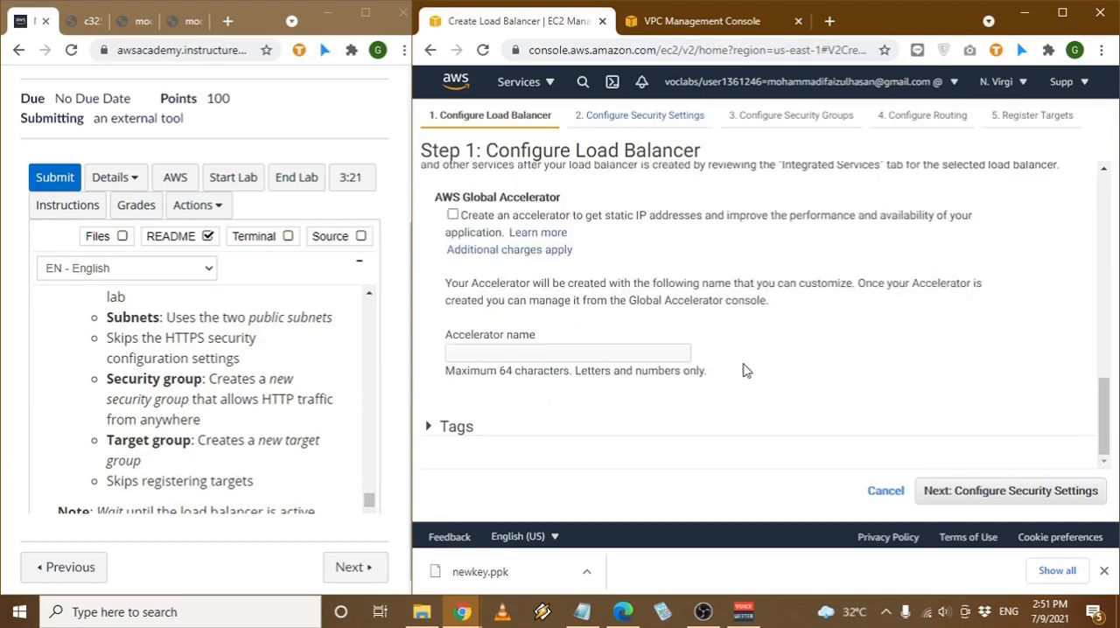
pyautogui.click(1074, 491)
pyautogui.click(1040, 488)
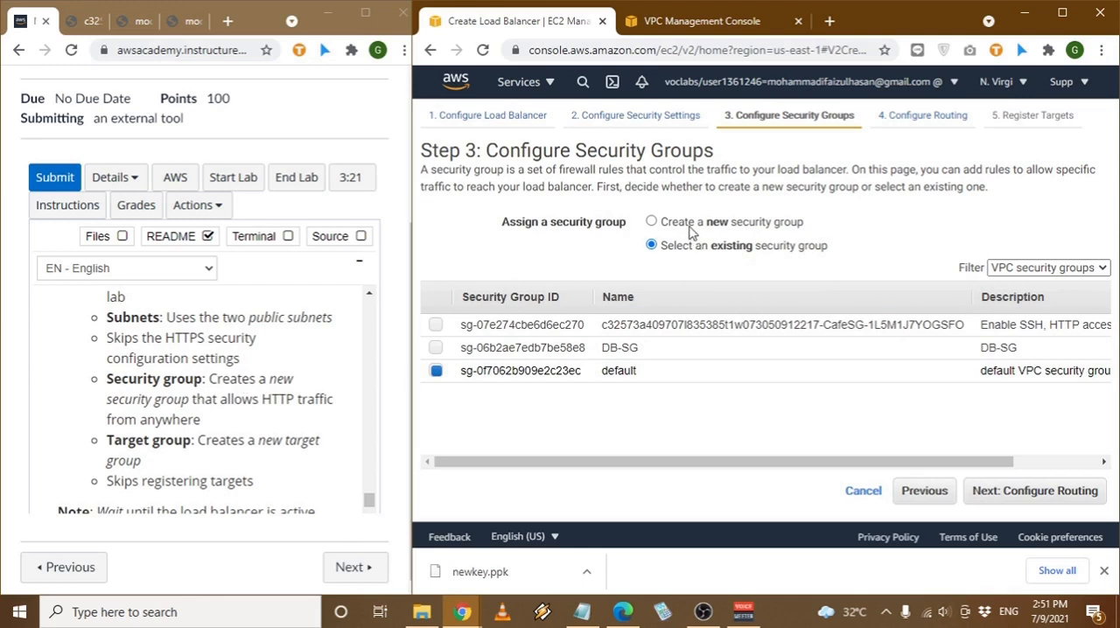
# - Choose to create a new security group for the load balancer and name it SG-LBCafe
pyautogui.moveTo(686, 224); pyautogui.dragTo(679, 224)
pyautogui.click(652, 222)
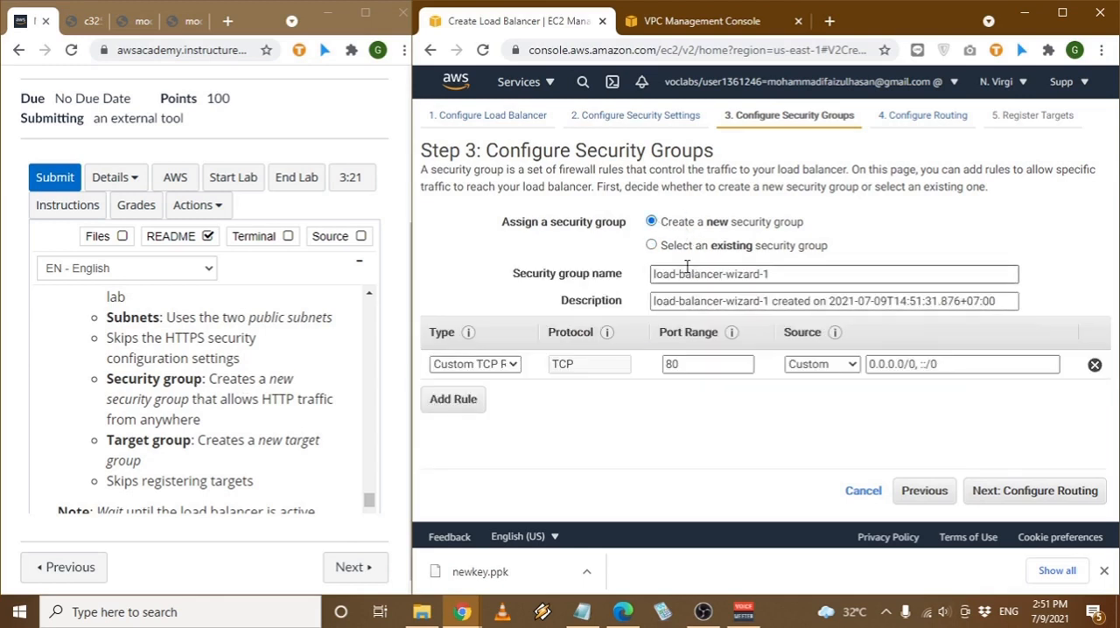
pyautogui.moveTo(840, 276); pyautogui.dragTo(601, 291)
pyautogui.write('SG-LBC')
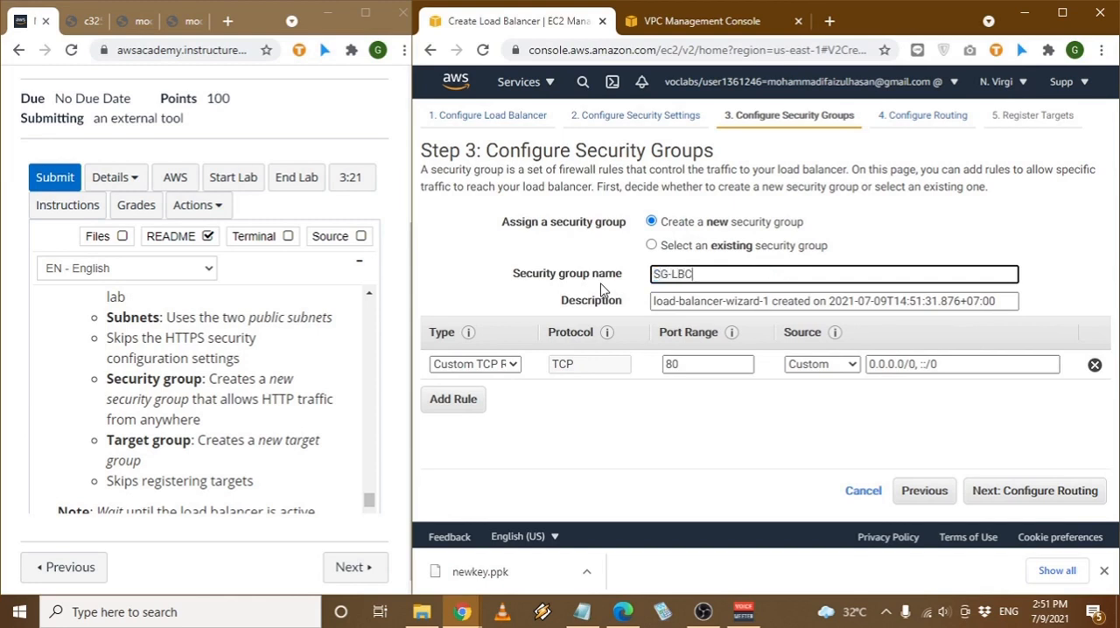
pyautogui.write('afe')
# - Replace the default wizard name in the security group description with SG-LBCafe, keeping the creation timestamp
pyautogui.hotkey('ctrl', 'a')
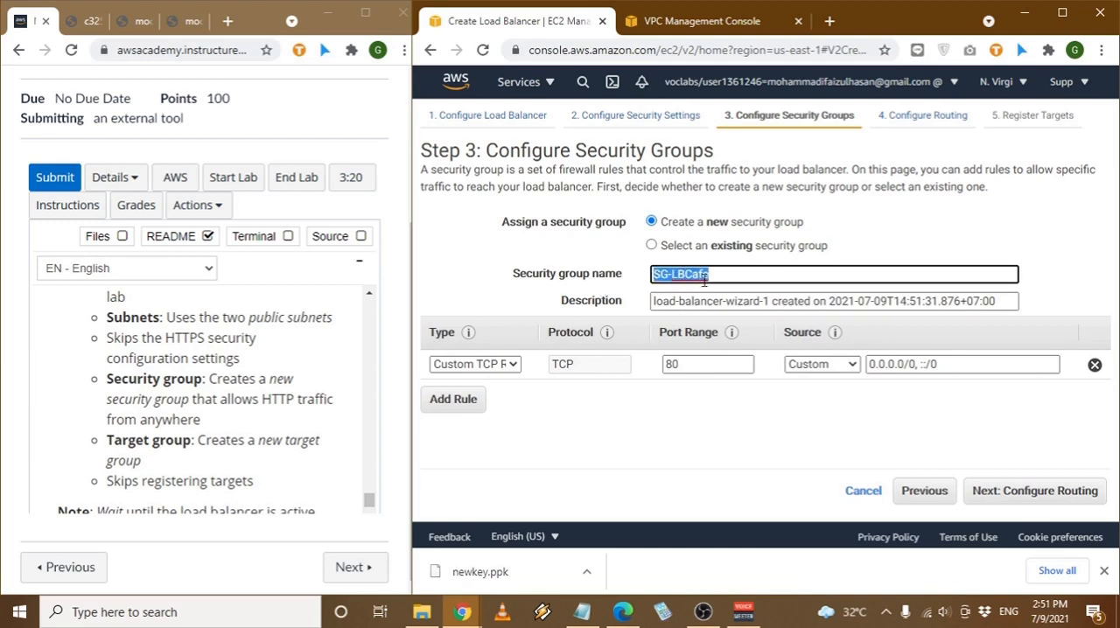
pyautogui.hotkey('ctrl', 'c')
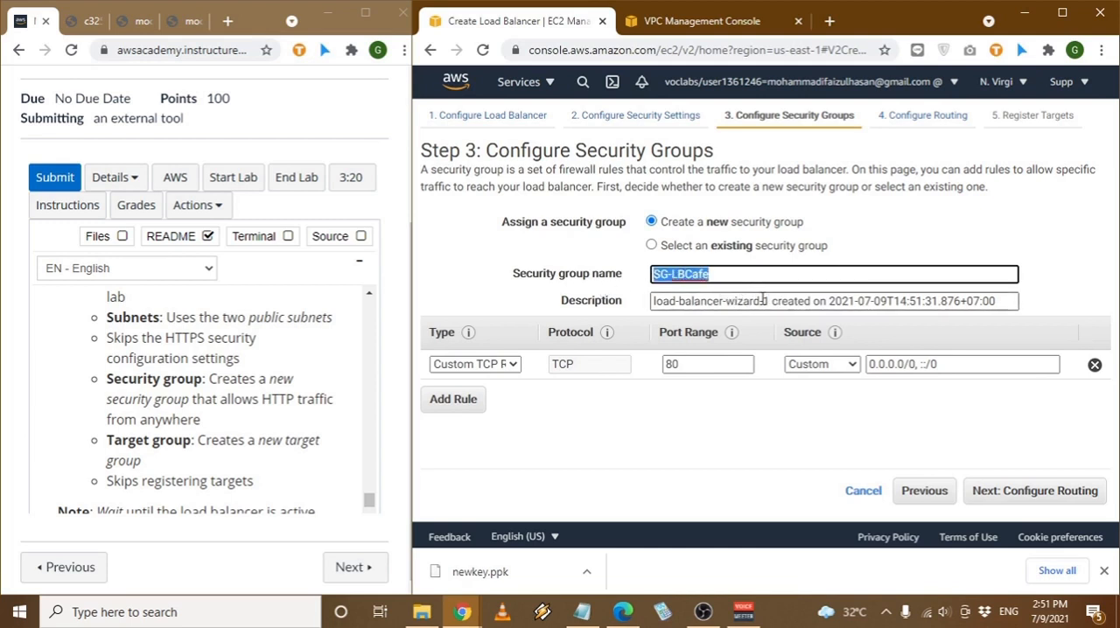
pyautogui.moveTo(766, 300); pyautogui.dragTo(652, 301)
pyautogui.hotkey('ctrl', 'v')
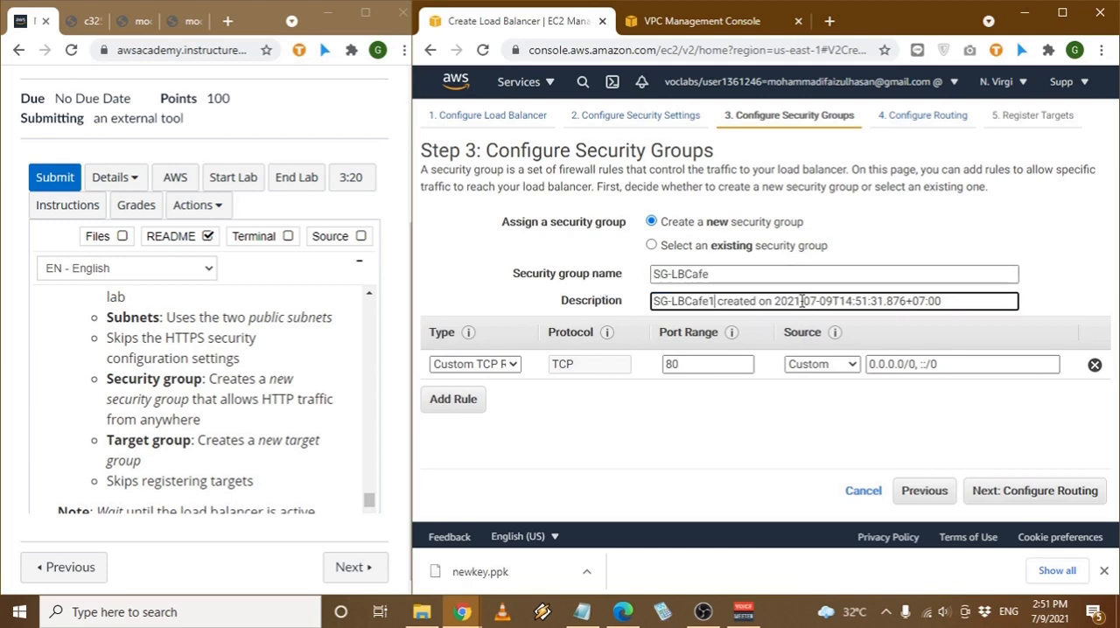
pyautogui.press('BackSpace')
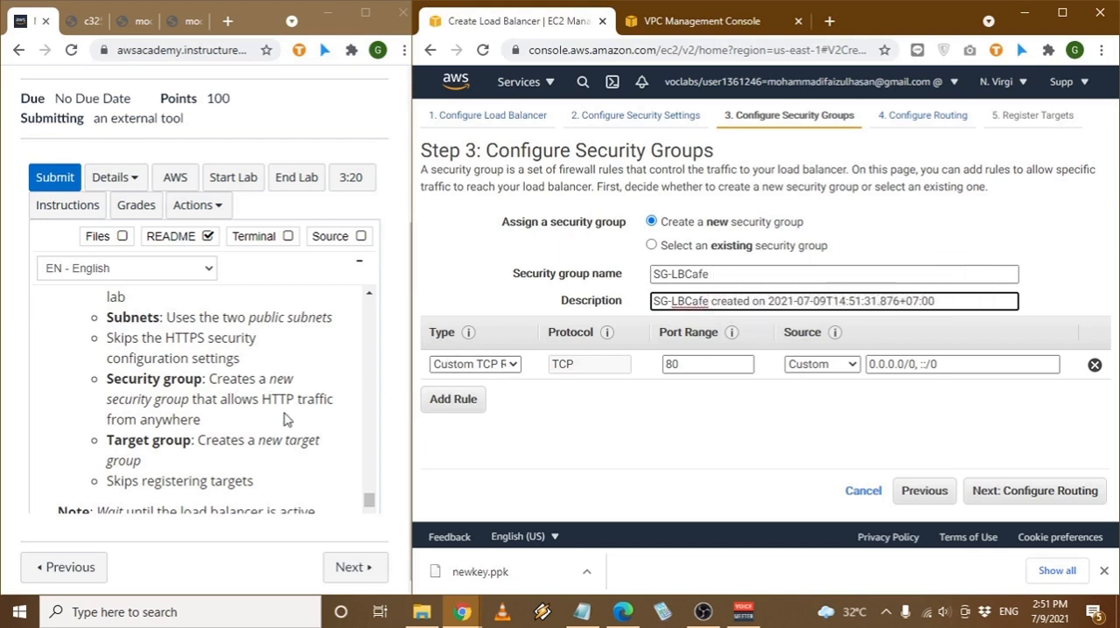
# - Set the security group rule to allow HTTP traffic from Anywhere, and continue to the routing configuration
pyautogui.click(468, 368)
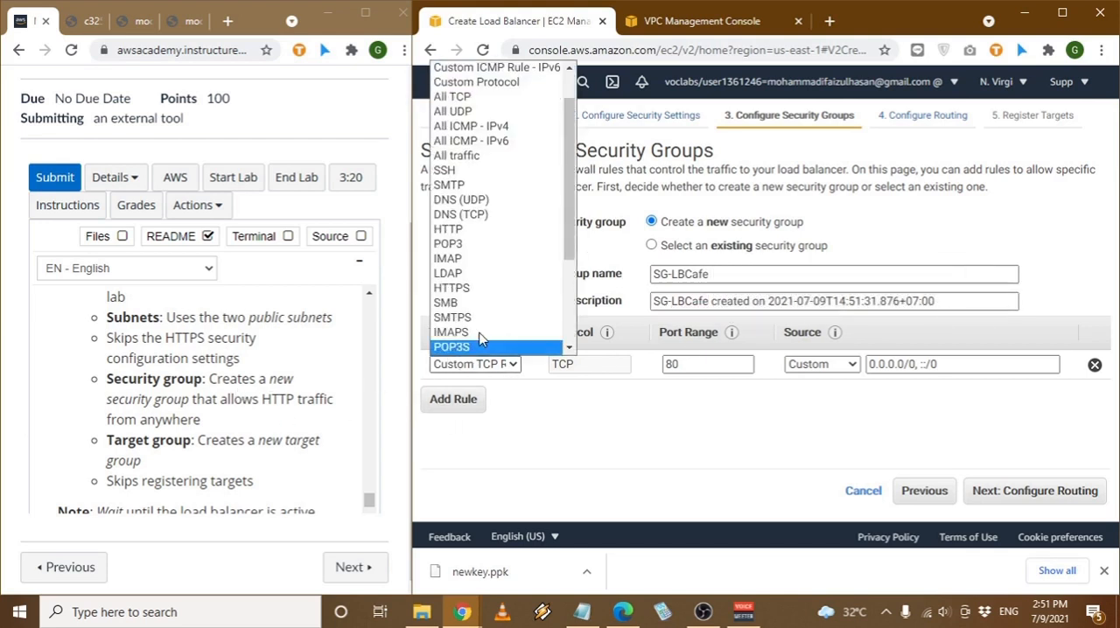
pyautogui.click(495, 229)
pyautogui.click(840, 364)
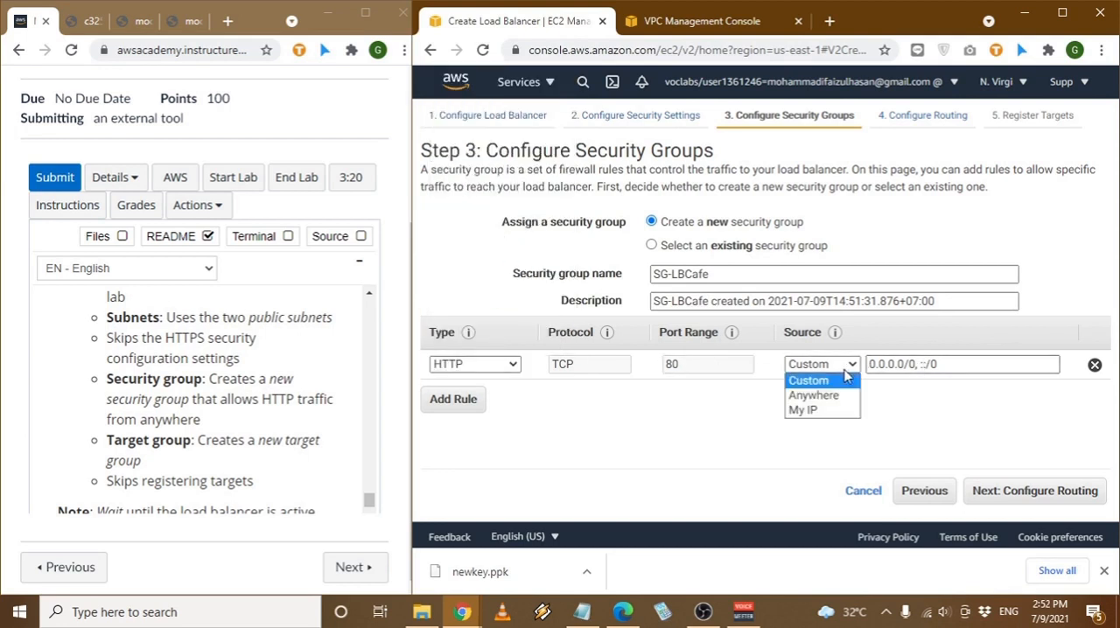
pyautogui.click(801, 393)
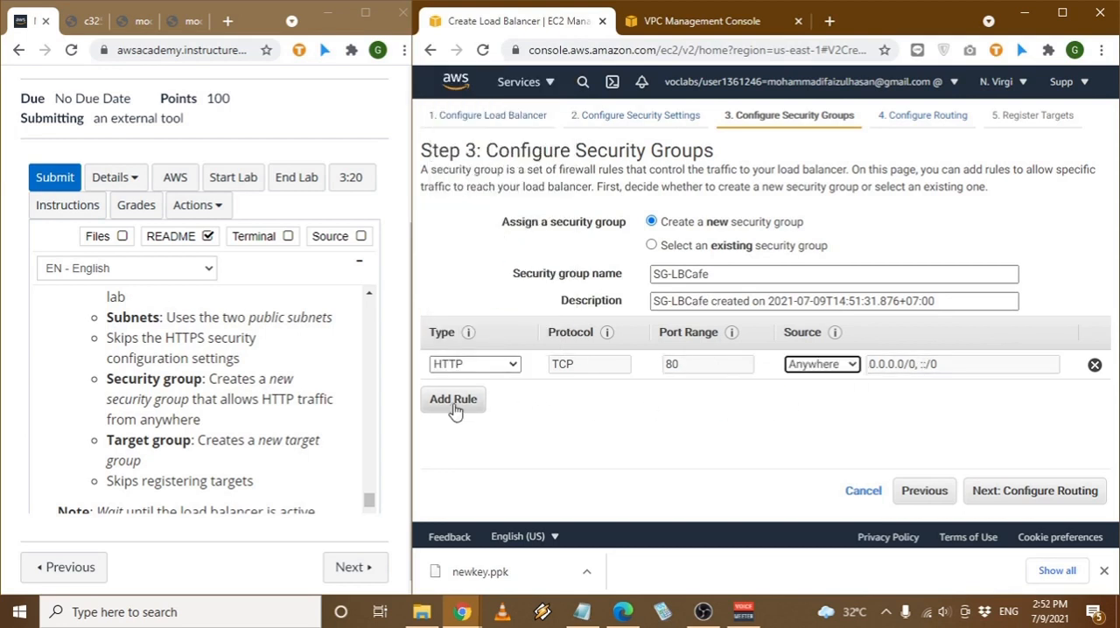
pyautogui.click(1067, 491)
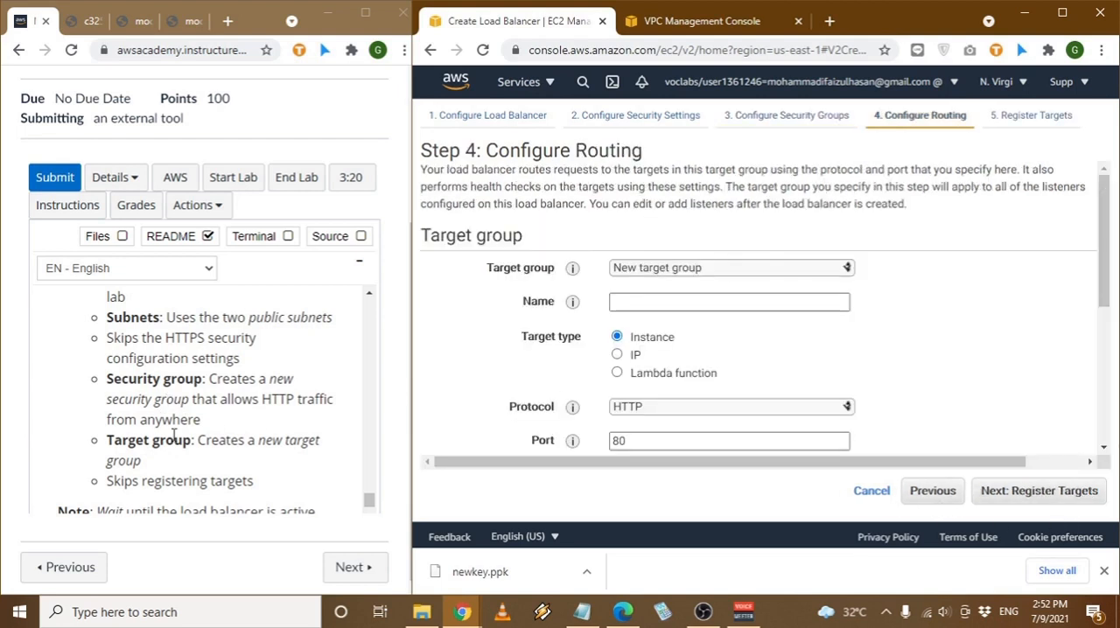
# - Choose a new target group named TG-Cafe, keep the remaining routing and health check defaults, and continue to target registration
pyautogui.click(716, 271)
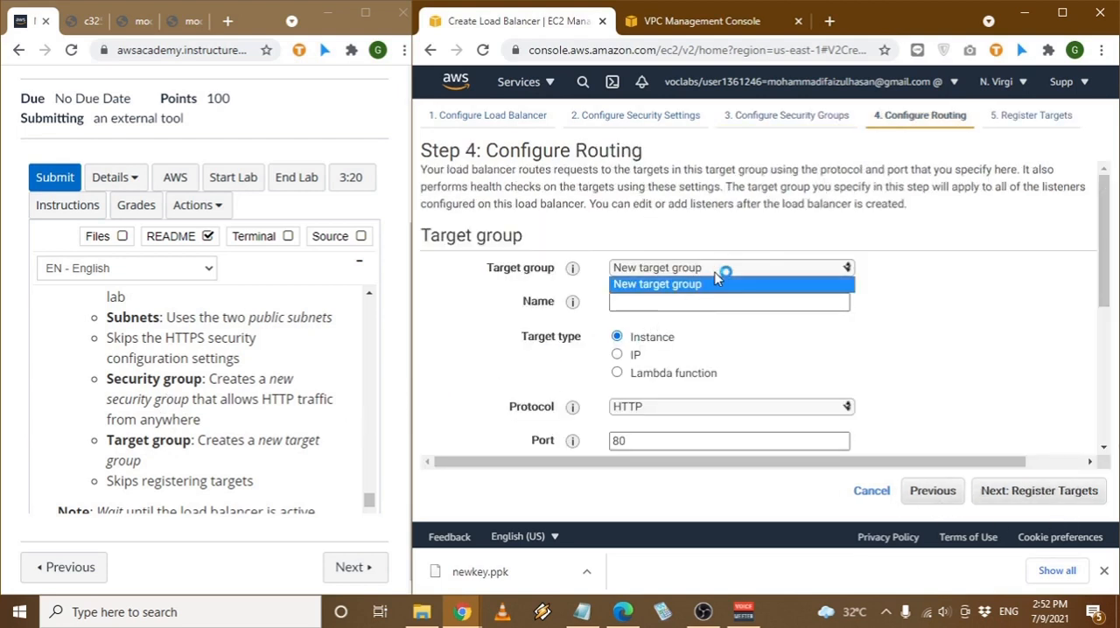
pyautogui.click(704, 284)
pyautogui.click(682, 301)
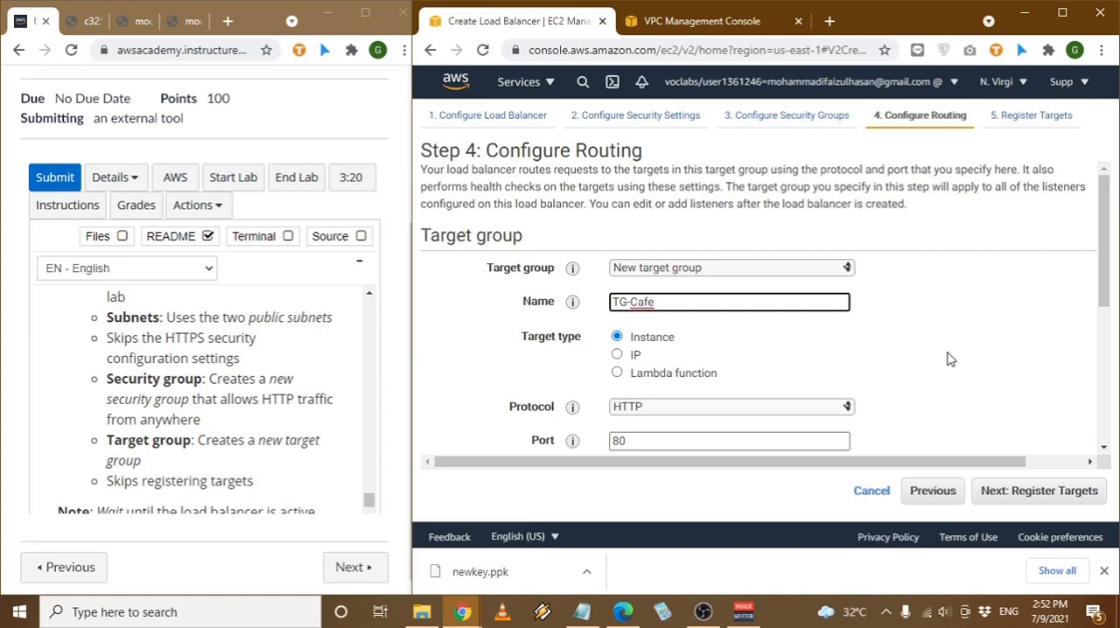
pyautogui.scroll(-3, 951, 359)
pyautogui.scroll(1, 948, 355)
pyautogui.scroll(-2, 948, 355)
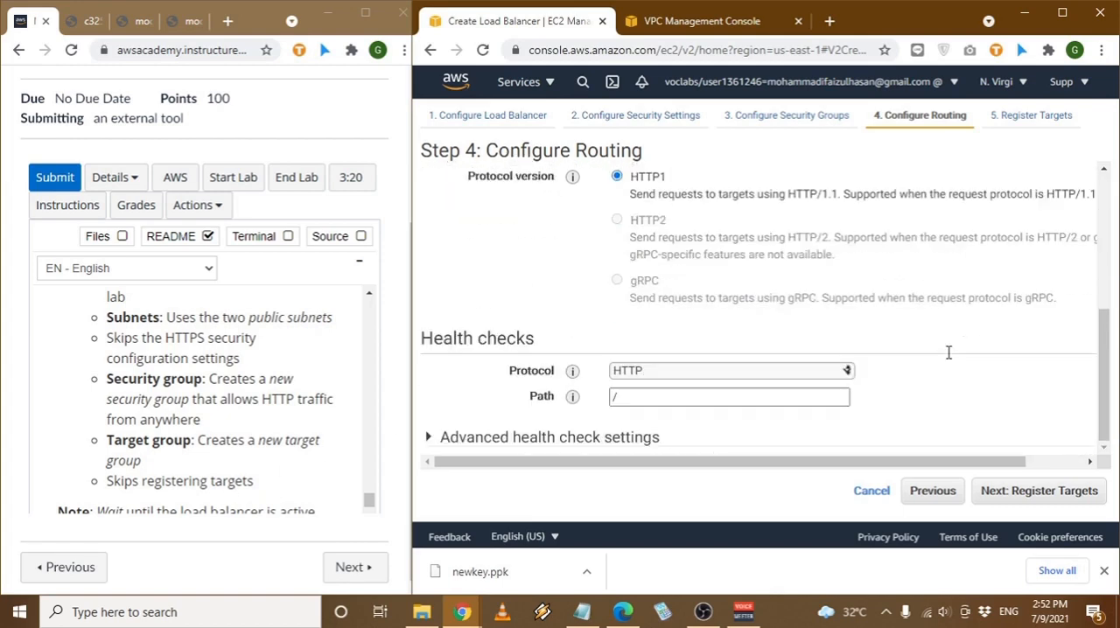
pyautogui.click(1030, 490)
# - Skip registering targets, create the load balancer from the review page, and close the creation status
pyautogui.scroll(-3, 980, 472)
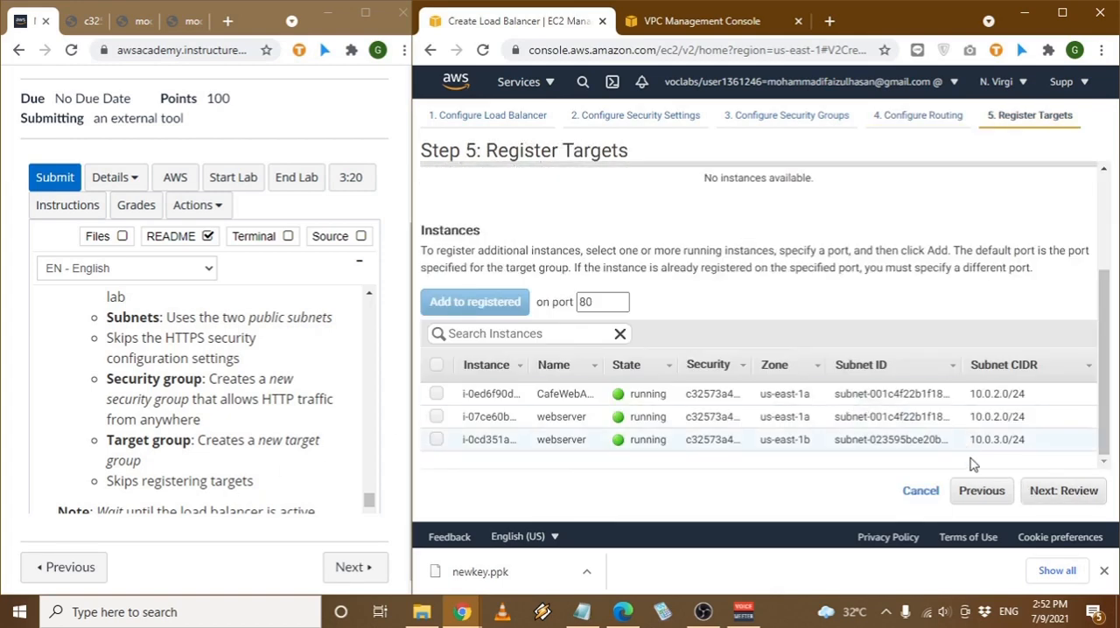
pyautogui.scroll(-2, 291, 395)
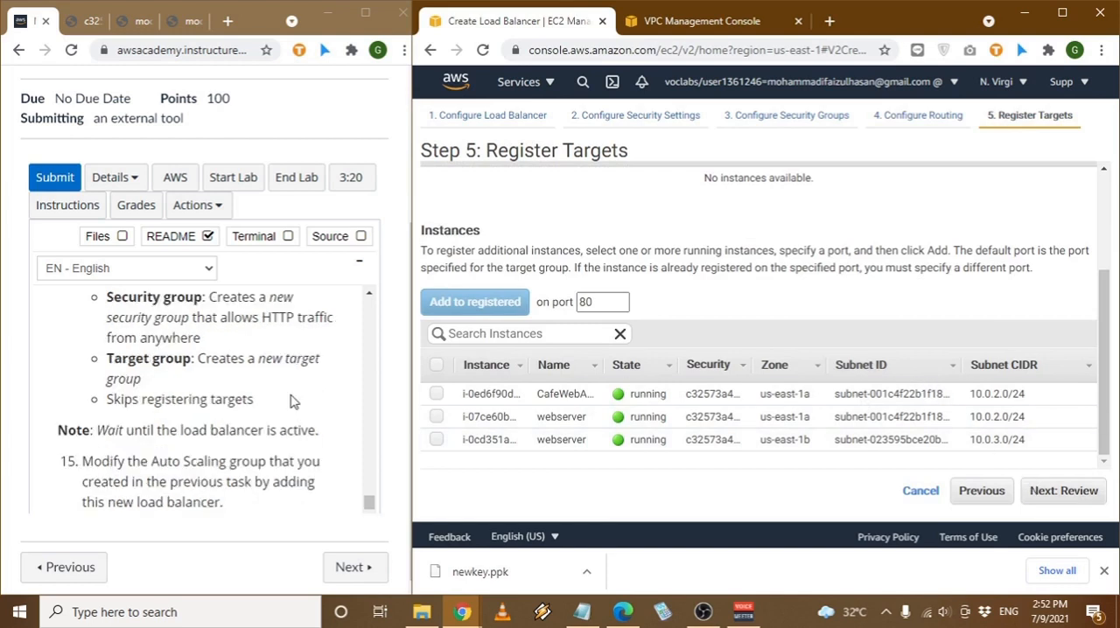
pyautogui.click(1060, 491)
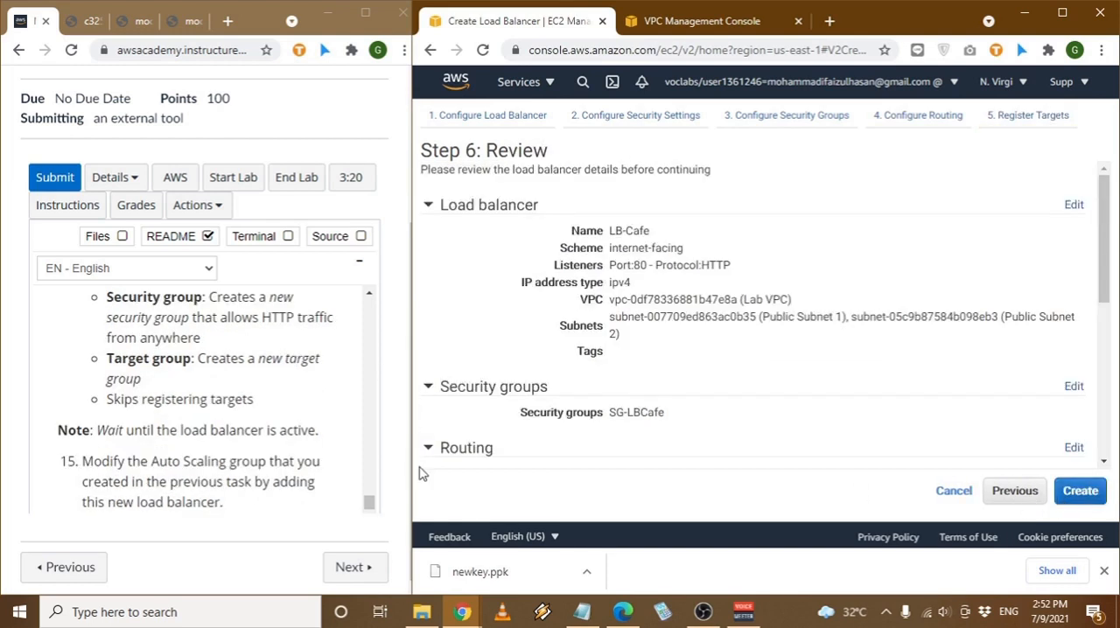
pyautogui.click(1066, 507)
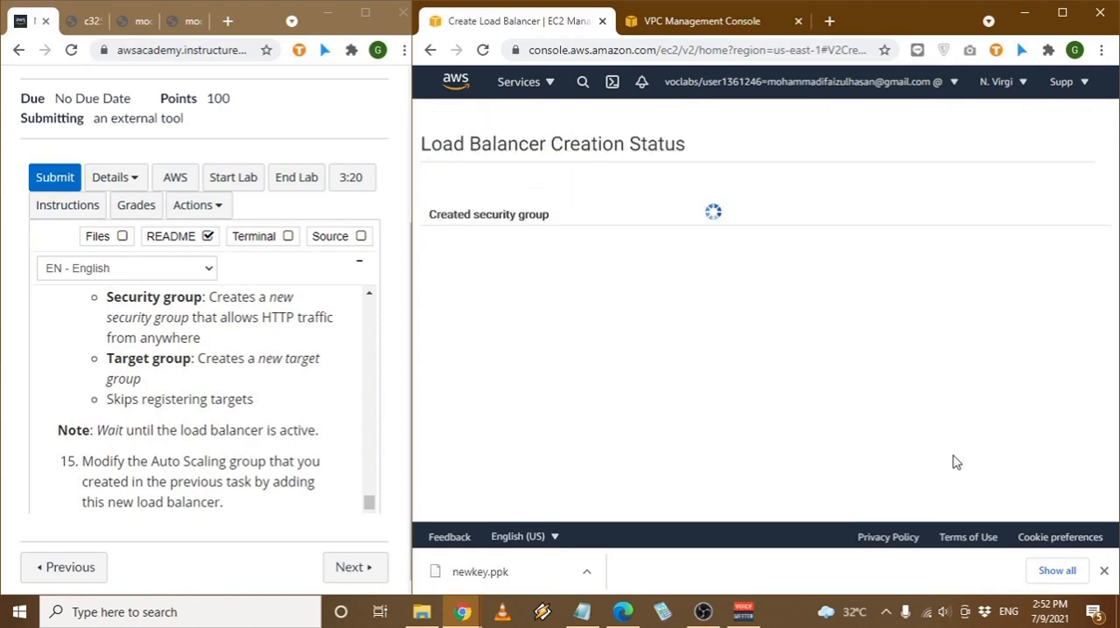
pyautogui.scroll(-1, 200, 429)
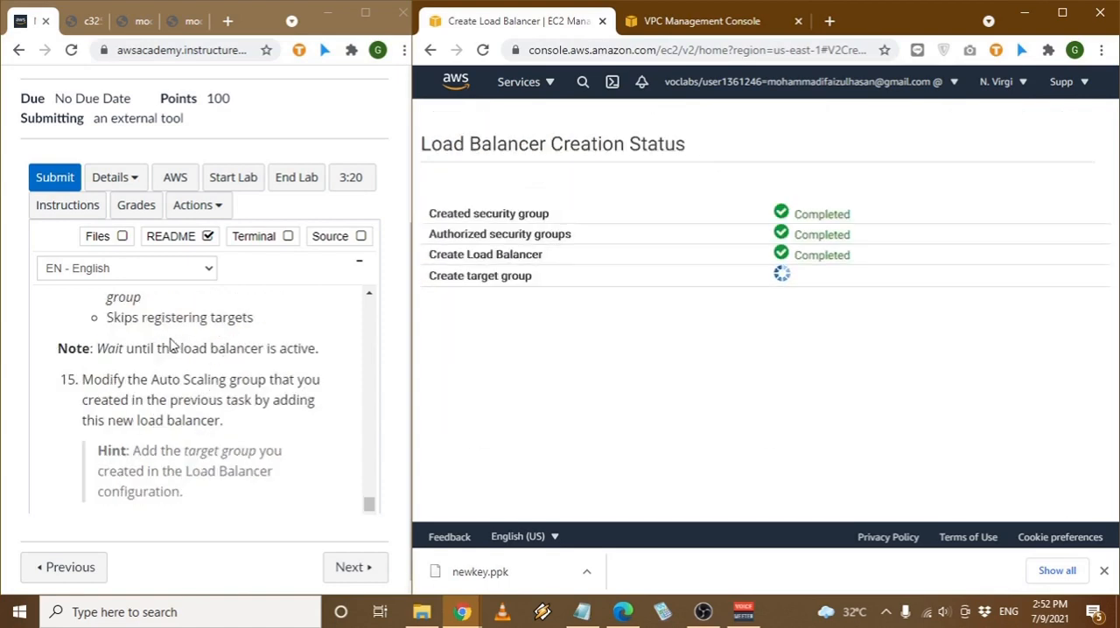
pyautogui.moveTo(151, 348); pyautogui.dragTo(262, 348)
pyautogui.click(1081, 424)
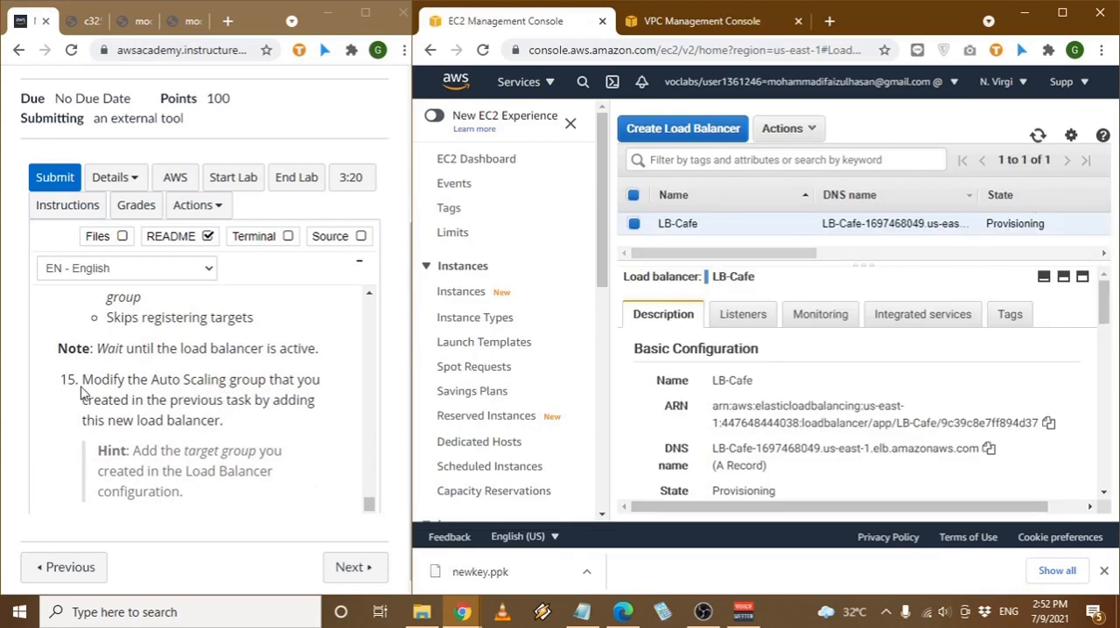
# - Read lab step 15 and open the AS-Cafe Auto Scaling group
pyautogui.moveTo(99, 381); pyautogui.dragTo(179, 381)
pyautogui.click(139, 380)
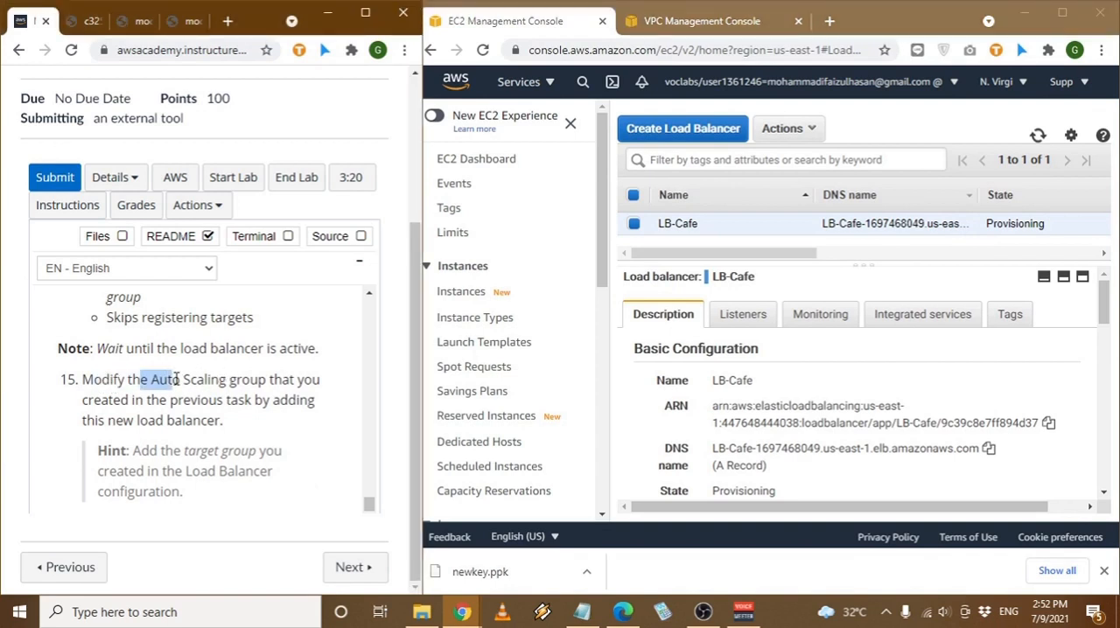
pyautogui.click(179, 381)
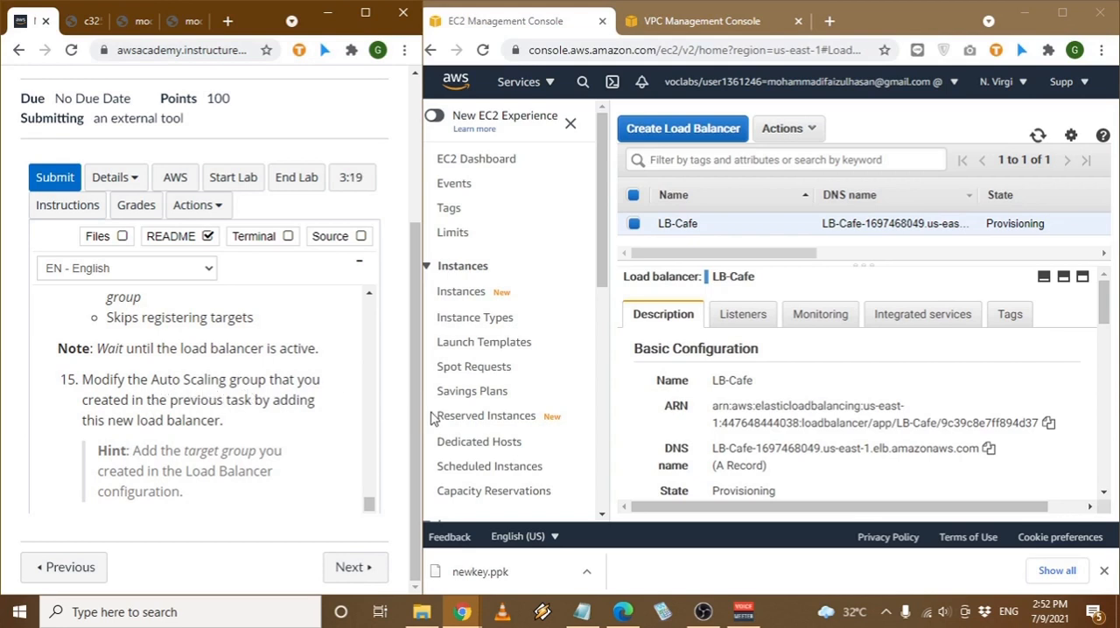
pyautogui.scroll(-6, 434, 419)
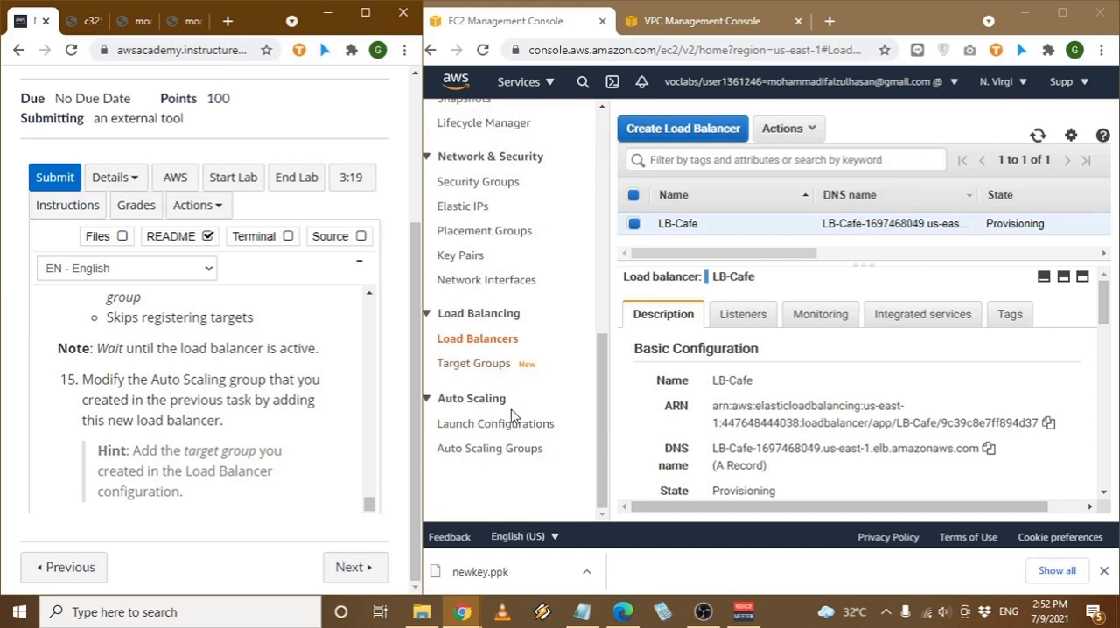
pyautogui.click(521, 448)
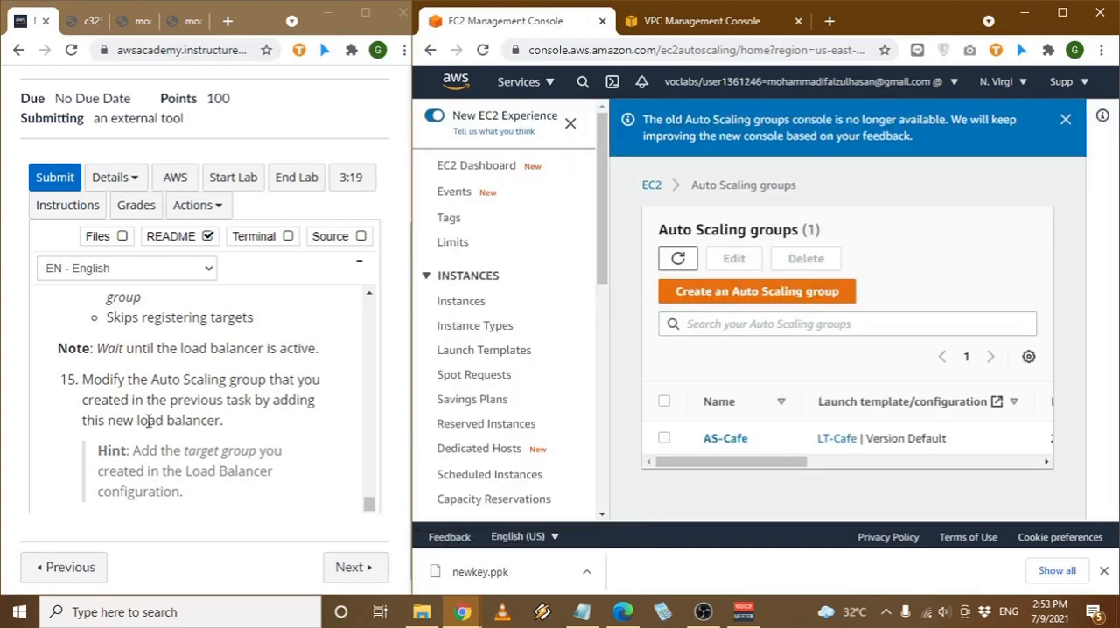
pyautogui.click(717, 441)
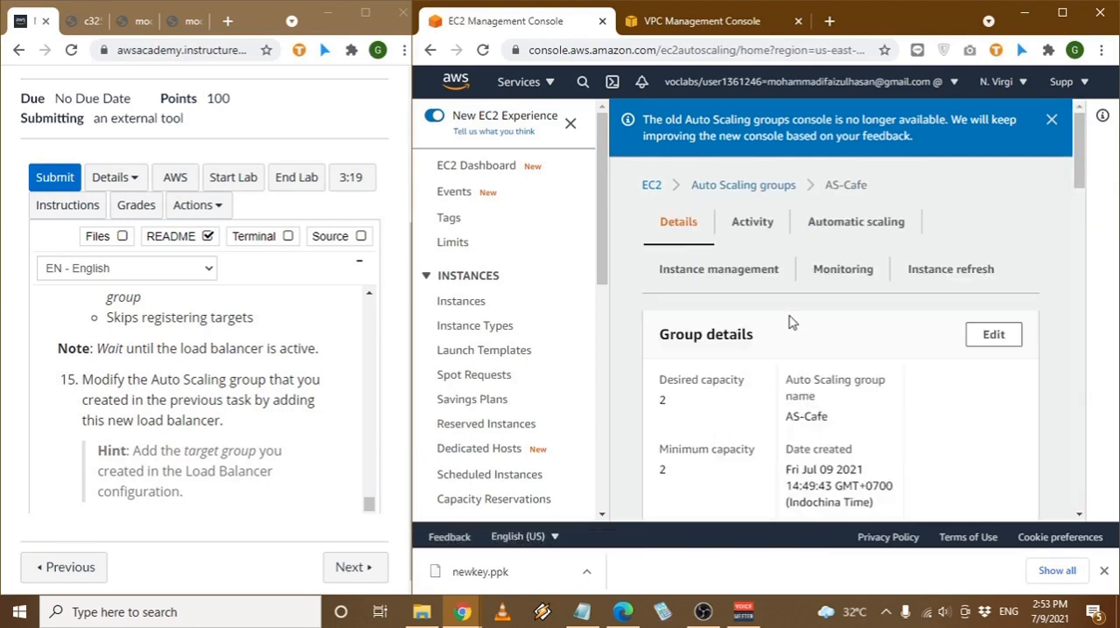
pyautogui.click(841, 241)
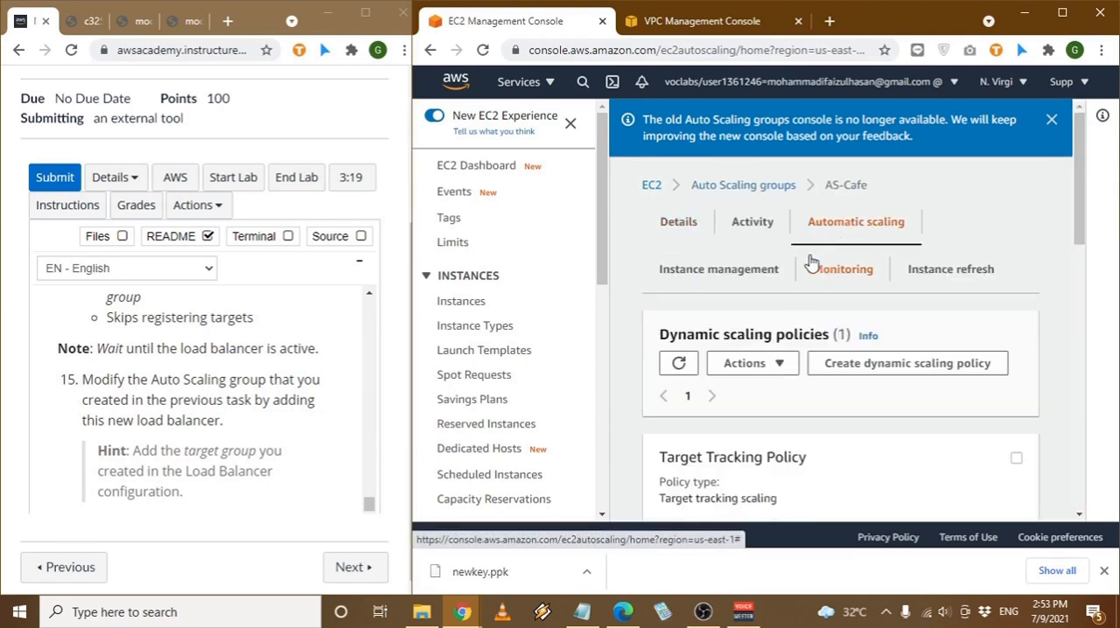
pyautogui.scroll(-9, 866, 385)
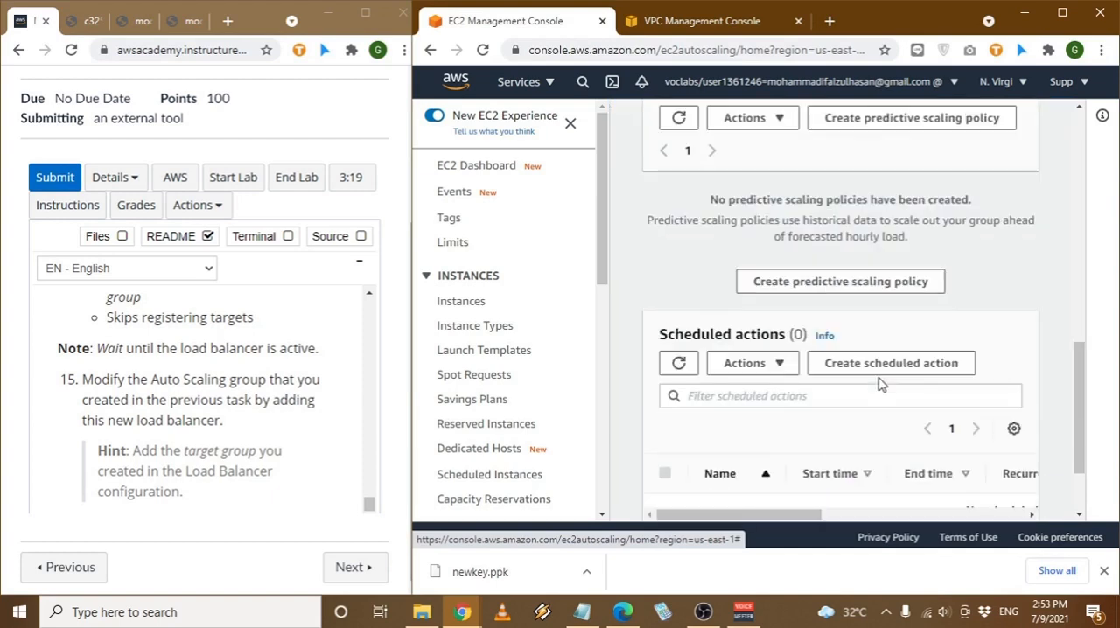
pyautogui.scroll(-1, 881, 385)
pyautogui.scroll(9, 880, 385)
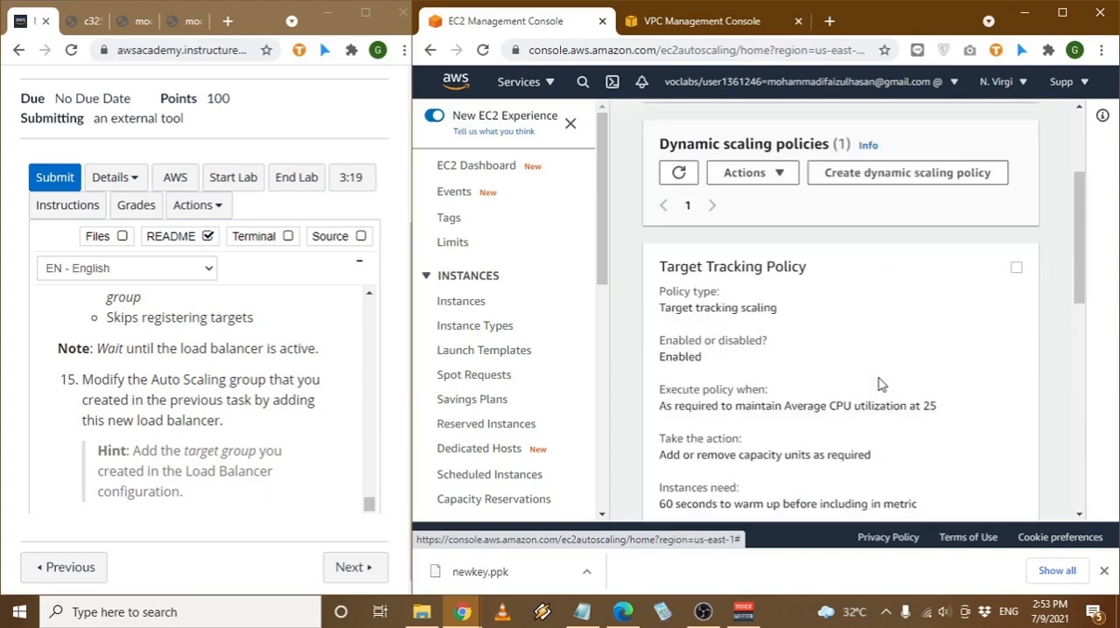
pyautogui.scroll(2, 880, 385)
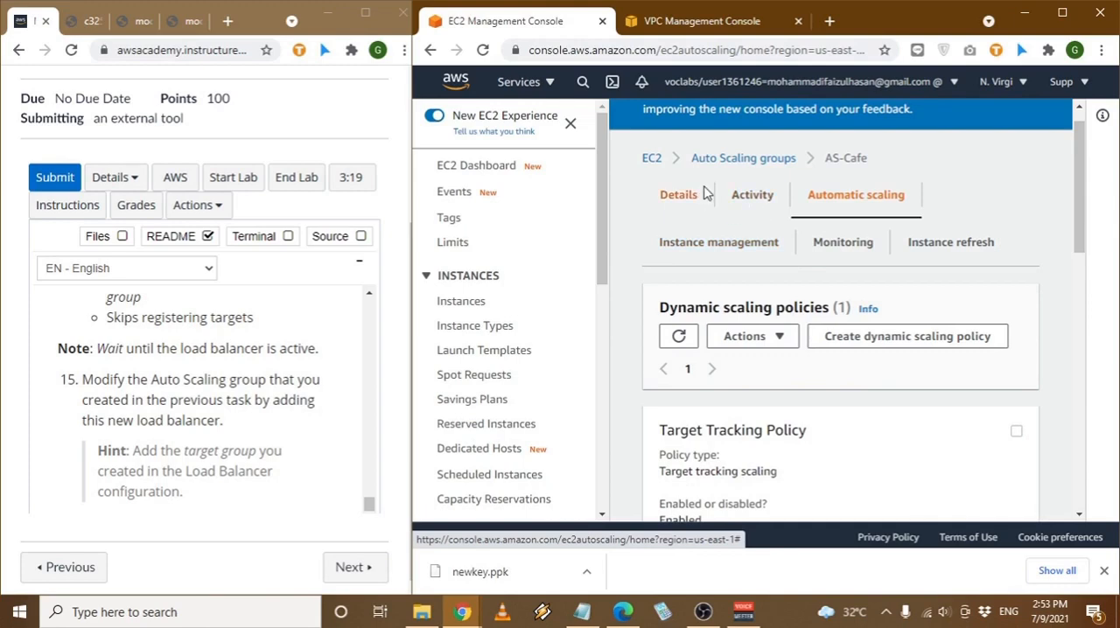
# - Edit the load balancing settings in the AS-Cafe details and enable Application, Network or Gateway Load Balancer target groups
pyautogui.click(705, 192)
pyautogui.scroll(-10, 832, 367)
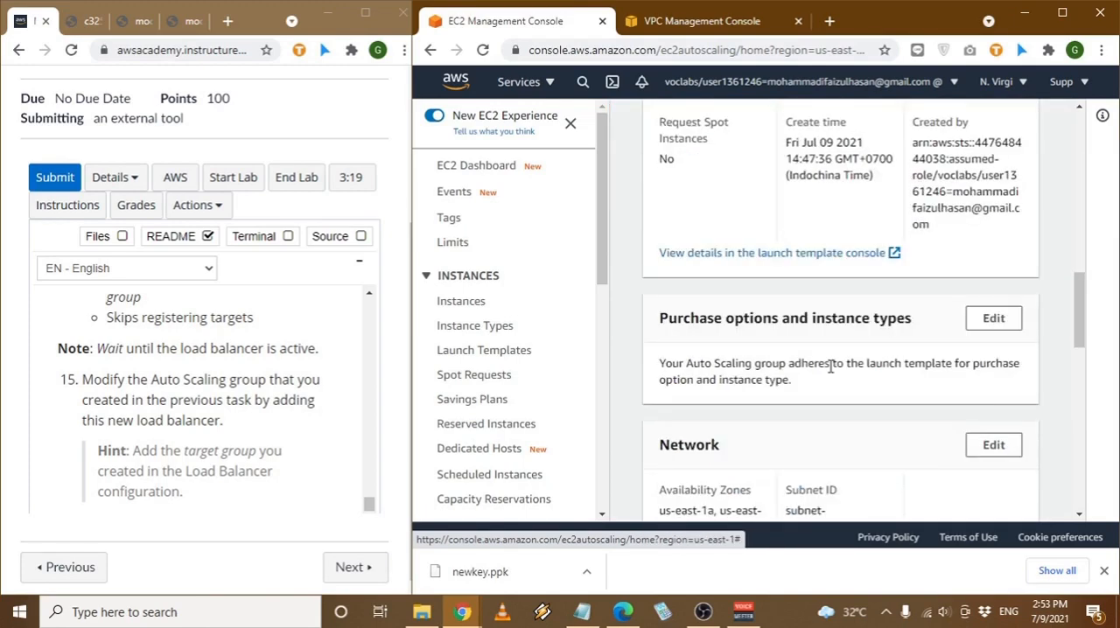
pyautogui.scroll(-4, 830, 366)
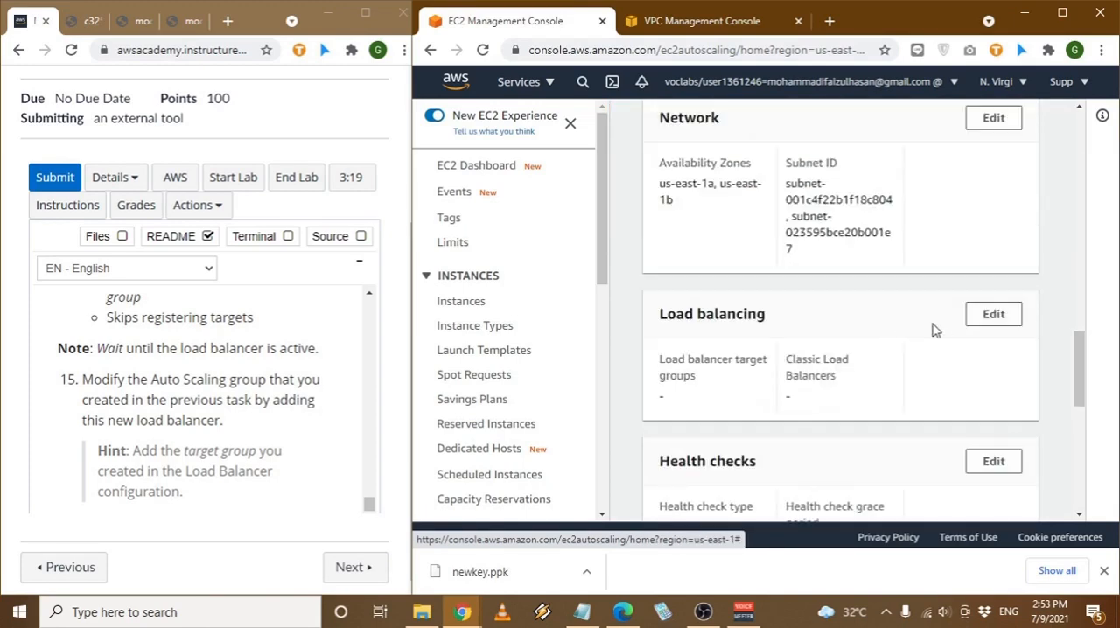
pyautogui.click(993, 315)
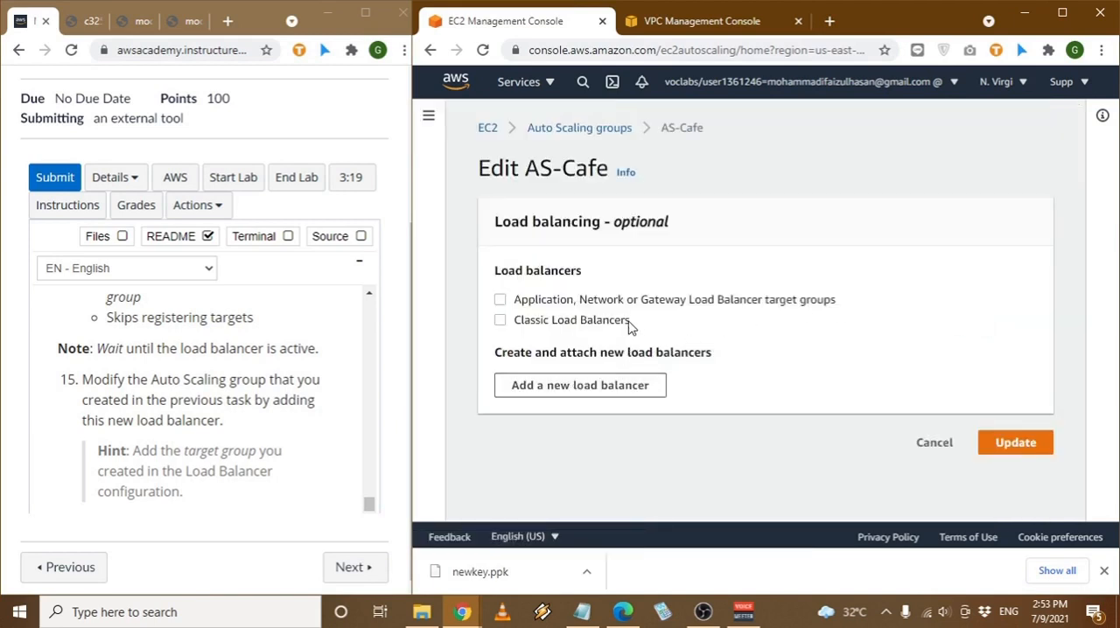
pyautogui.click(676, 300)
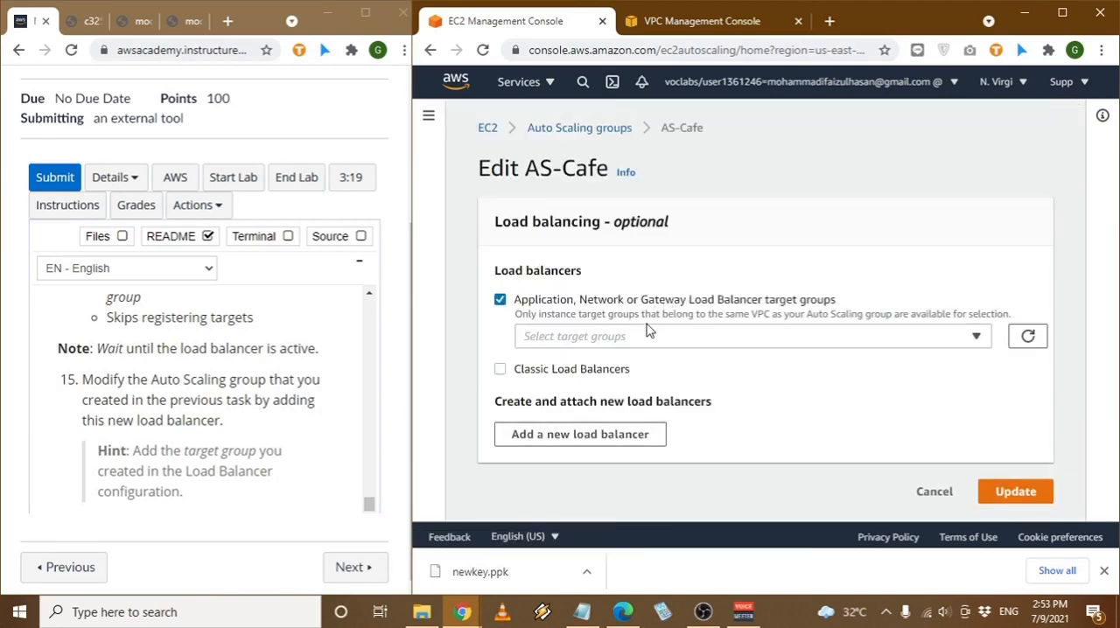
pyautogui.click(643, 338)
pyautogui.click(643, 338)
pyautogui.click(573, 371)
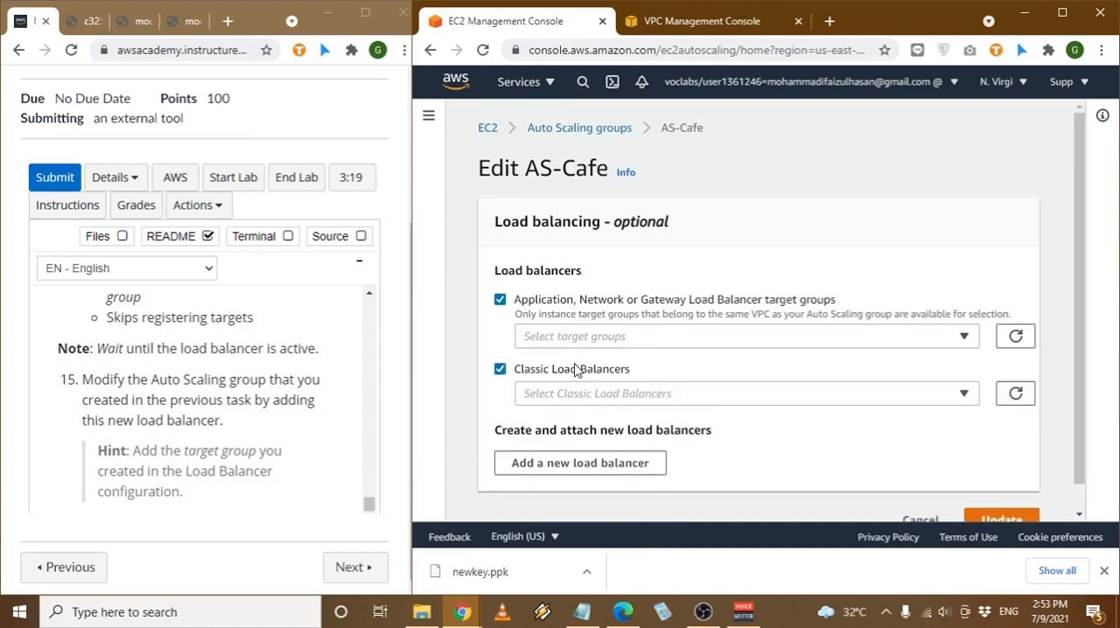
pyautogui.click(578, 371)
pyautogui.click(594, 371)
pyautogui.click(610, 402)
pyautogui.click(560, 369)
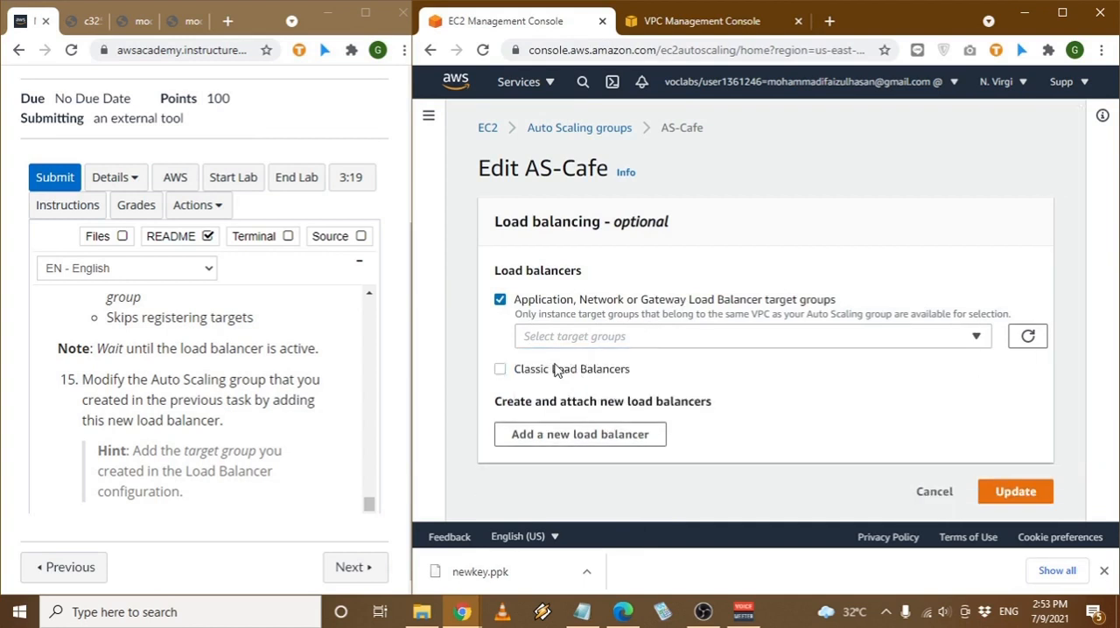
# - Attach the TG-Cafe | HTTP target group to the Auto Scaling group and save the update
pyautogui.click(627, 338)
pyautogui.click(609, 392)
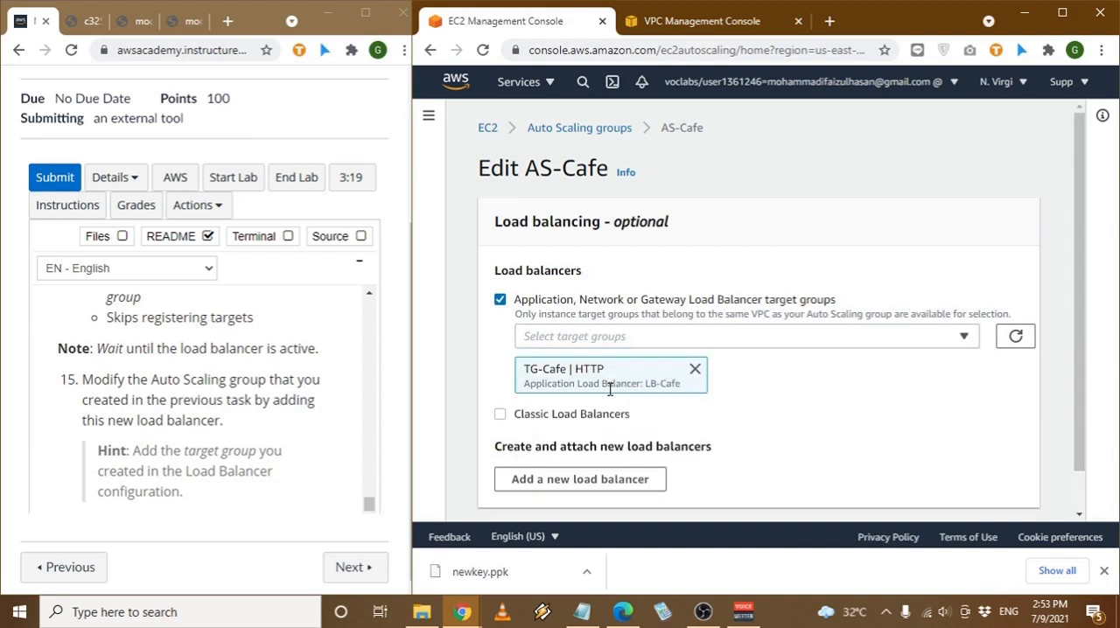
pyautogui.scroll(-1, 795, 400)
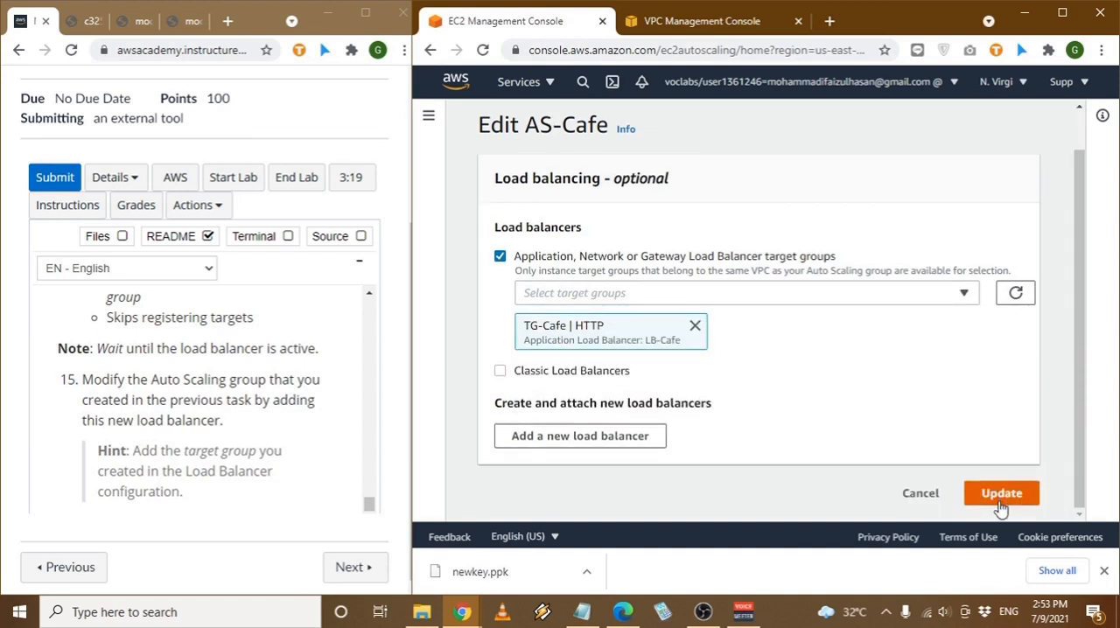
pyautogui.click(1001, 495)
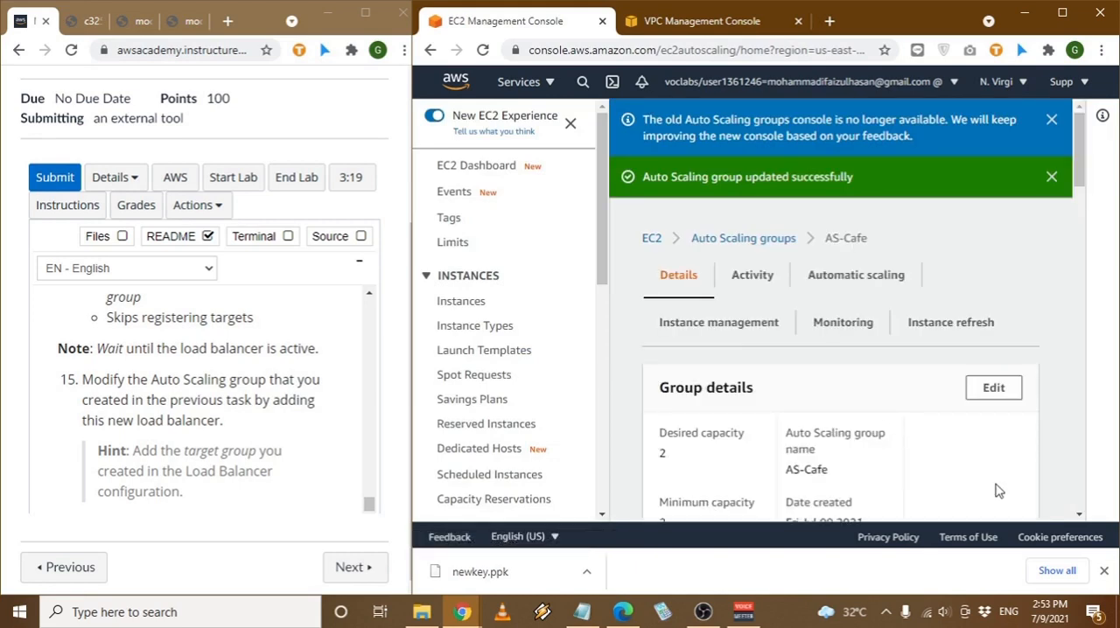
# - Look over the updated Auto Scaling group's details and read the lab instructions that follow step 15
pyautogui.click(1104, 573)
pyautogui.scroll(-3, 845, 411)
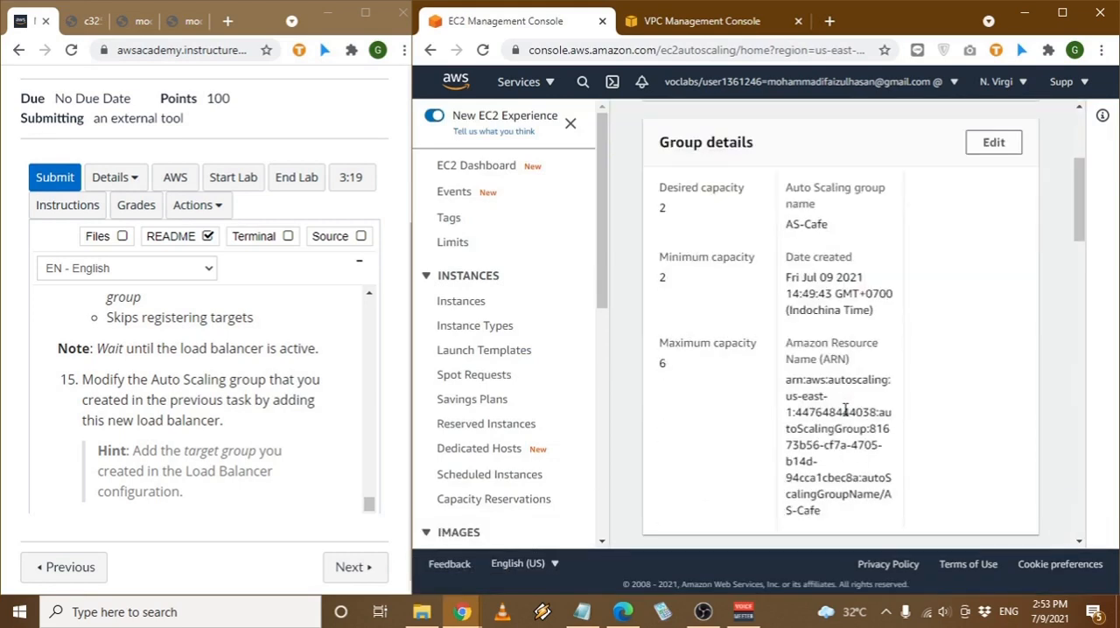
pyautogui.scroll(2, 846, 415)
pyautogui.scroll(-8, 845, 416)
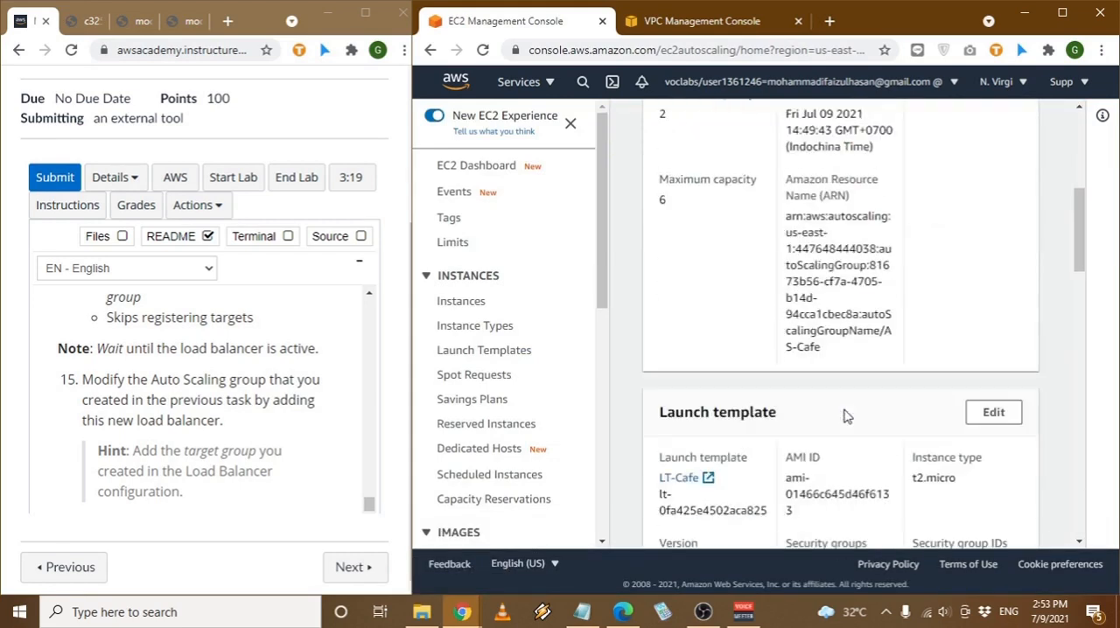
pyautogui.scroll(-2, 263, 404)
pyautogui.scroll(-1, 263, 405)
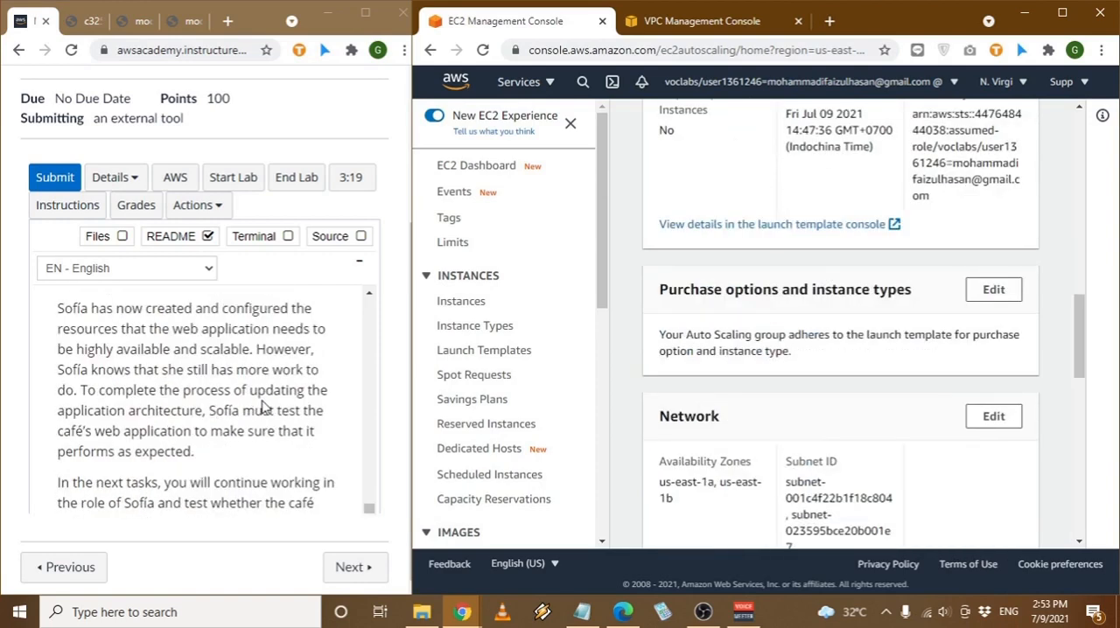
pyautogui.scroll(-4, 294, 398)
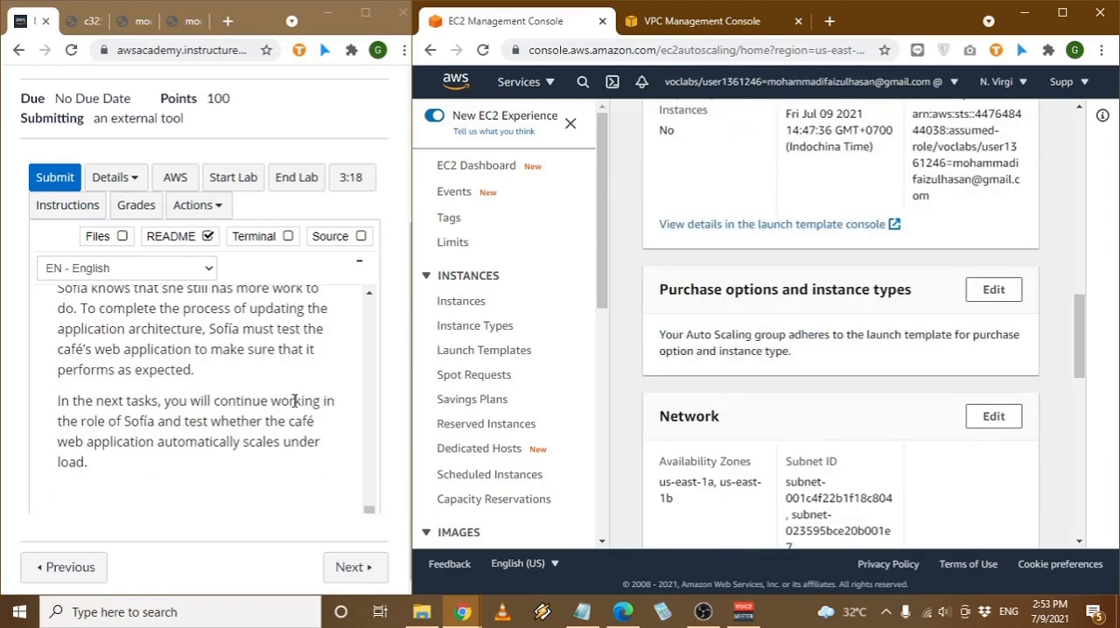
# - Read Task 7 step 16 of the lab and open the TG-Cafe target group from the Auto Scaling group's load balancing details
pyautogui.scroll(1, 211, 394)
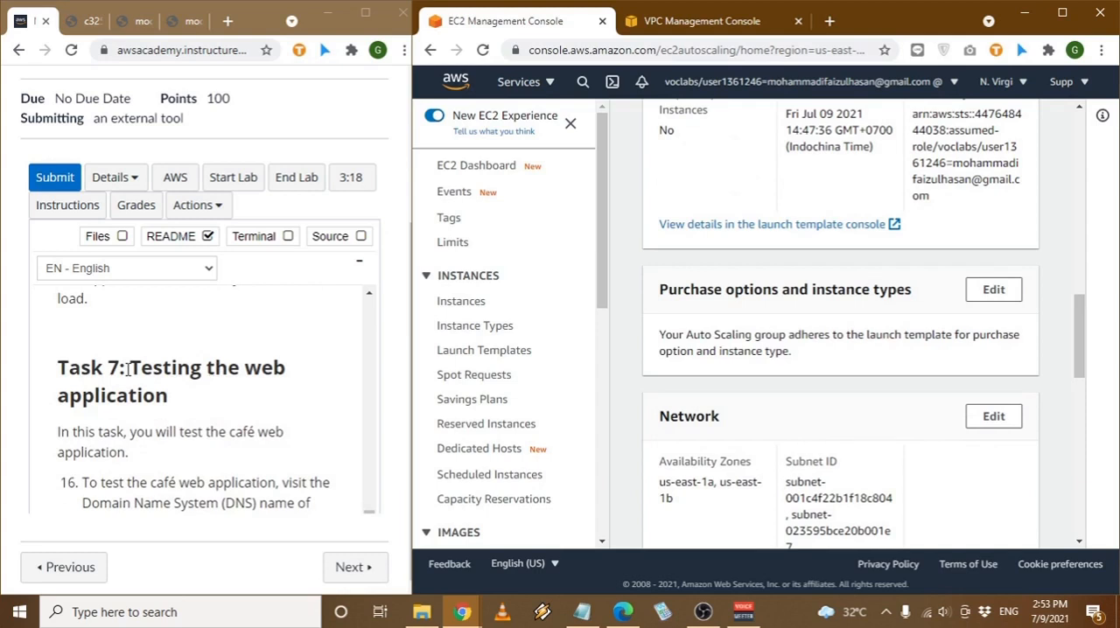
pyautogui.click(155, 372)
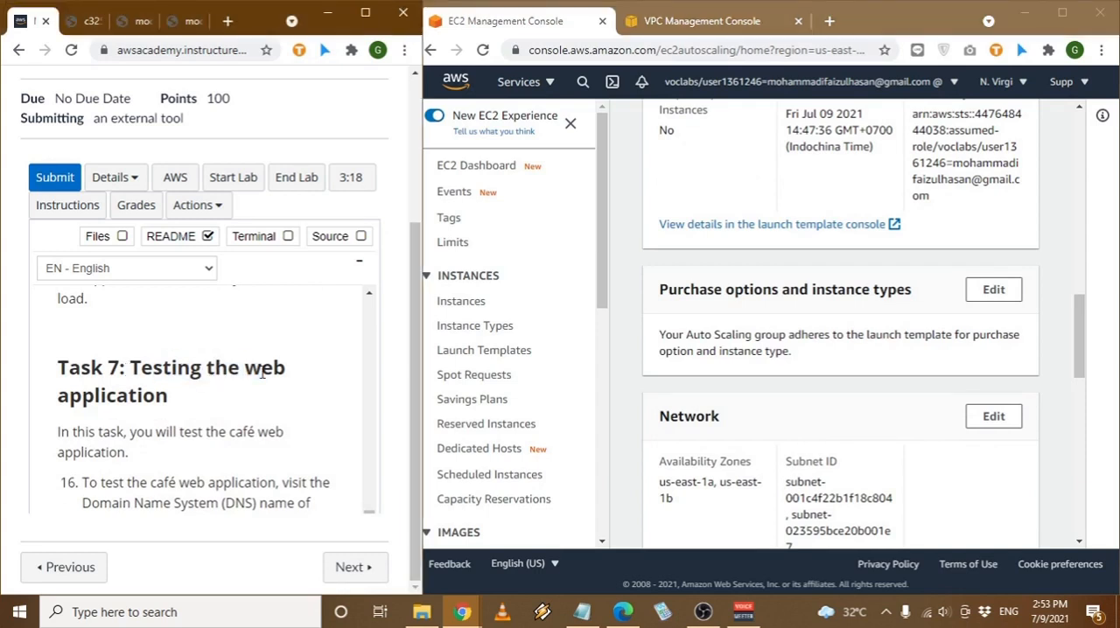
pyautogui.scroll(-1, 231, 440)
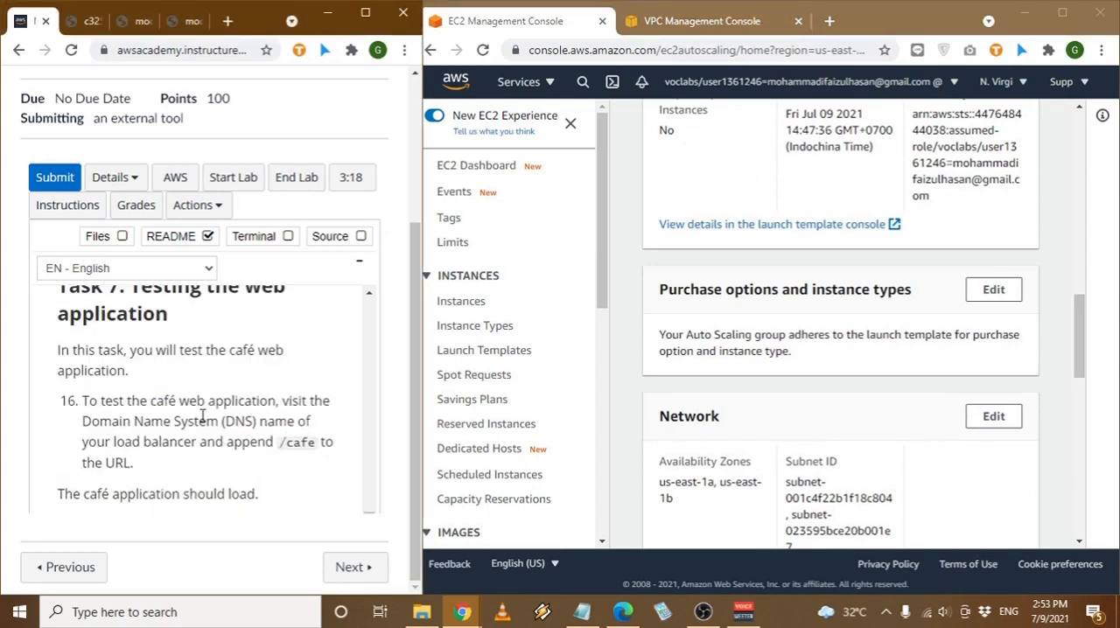
pyautogui.moveTo(222, 422); pyautogui.dragTo(278, 422)
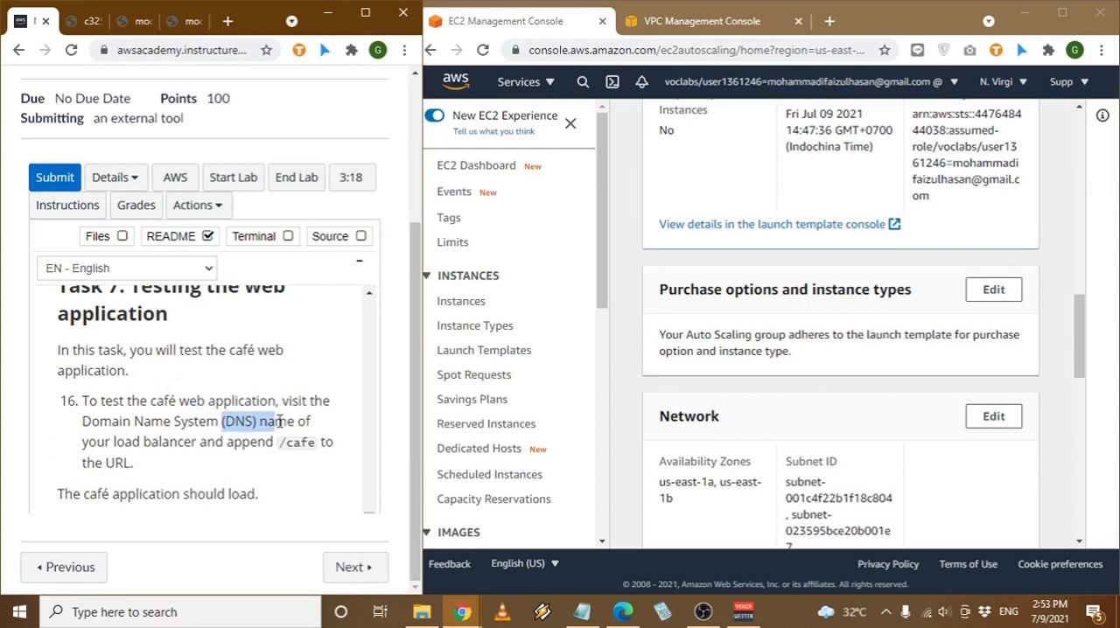
pyautogui.click(273, 424)
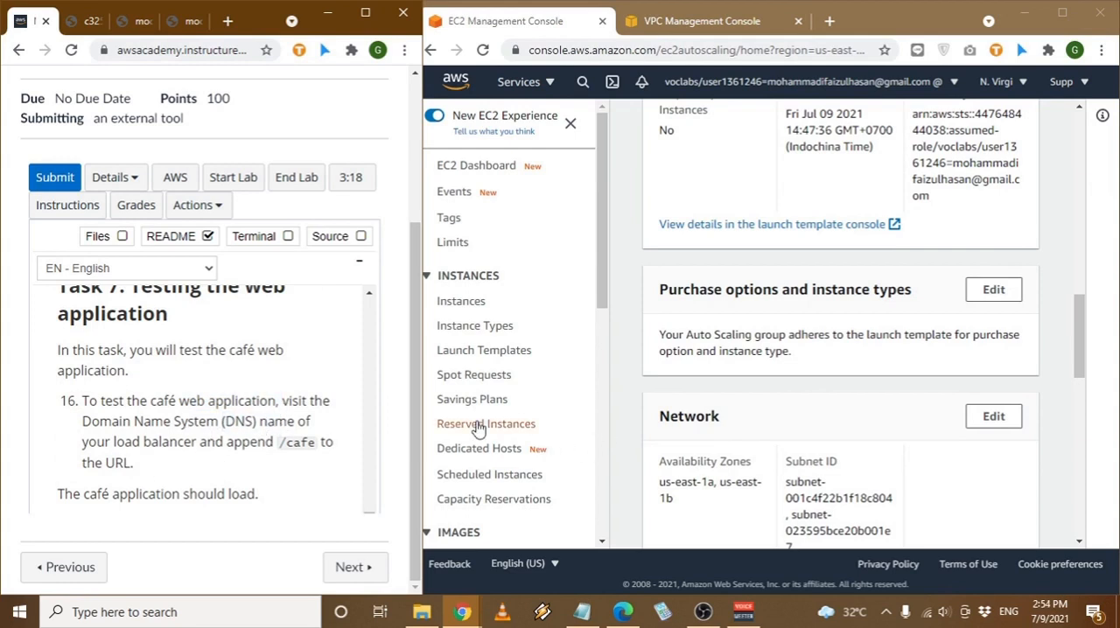
pyautogui.scroll(2, 695, 418)
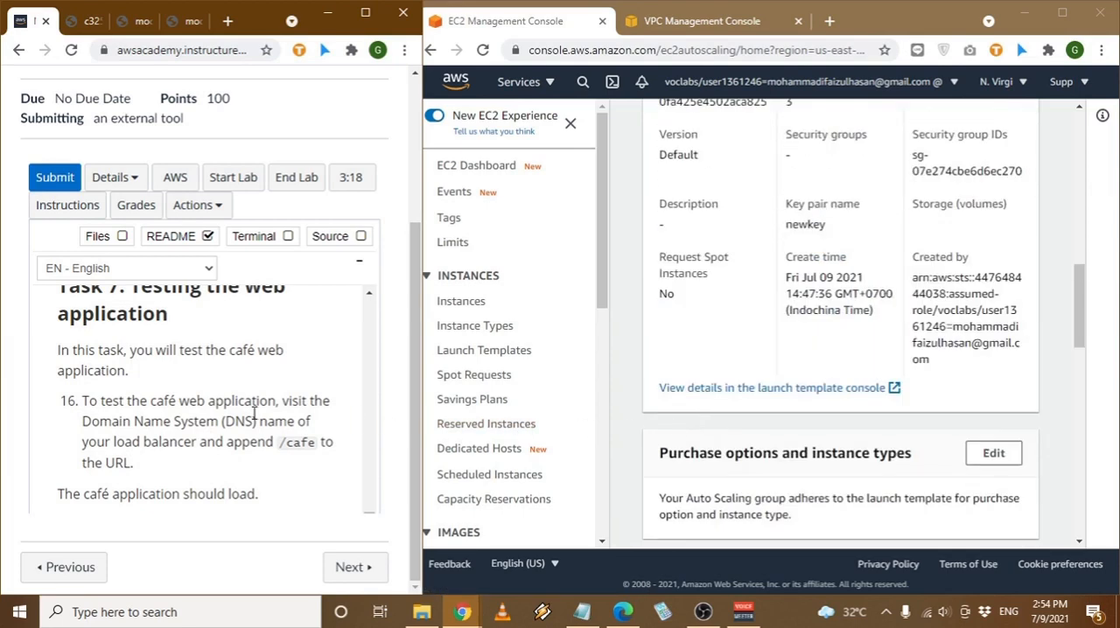
pyautogui.scroll(2, 697, 421)
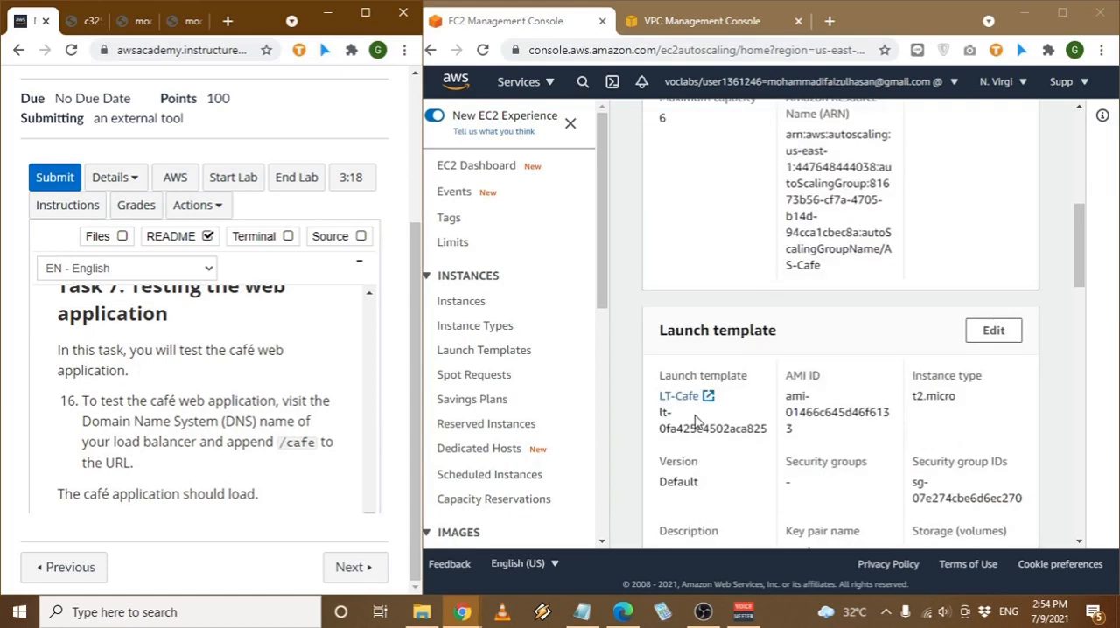
pyautogui.scroll(-7, 697, 422)
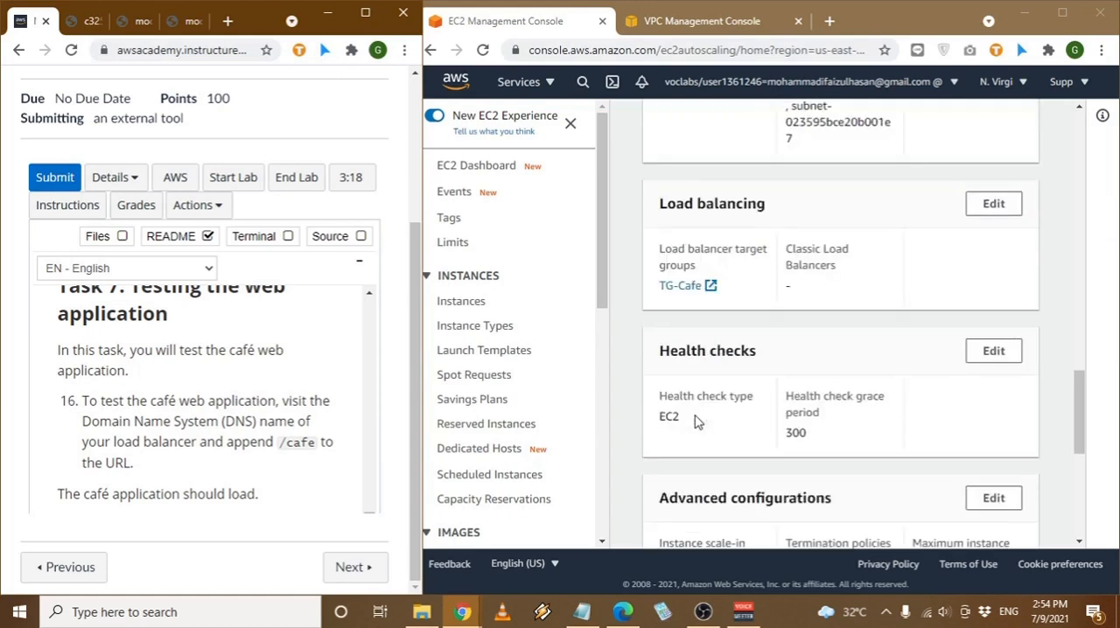
pyautogui.click(681, 287)
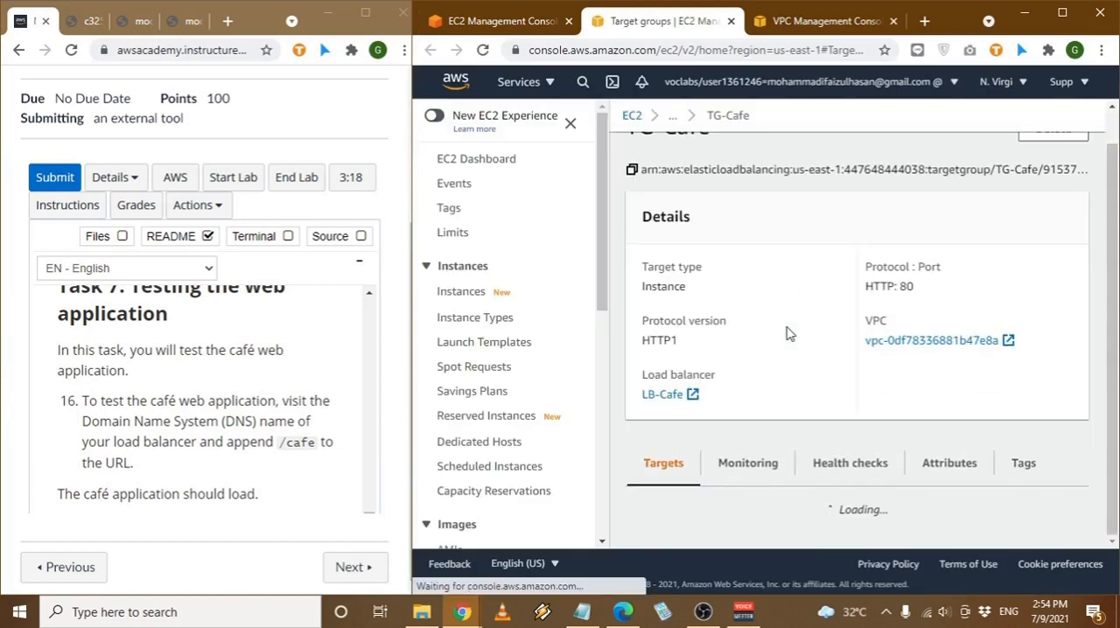
# - Review TG-Cafe's details and registered targets, and open its associated load balancer LB-Cafe
pyautogui.scroll(-2, 788, 385)
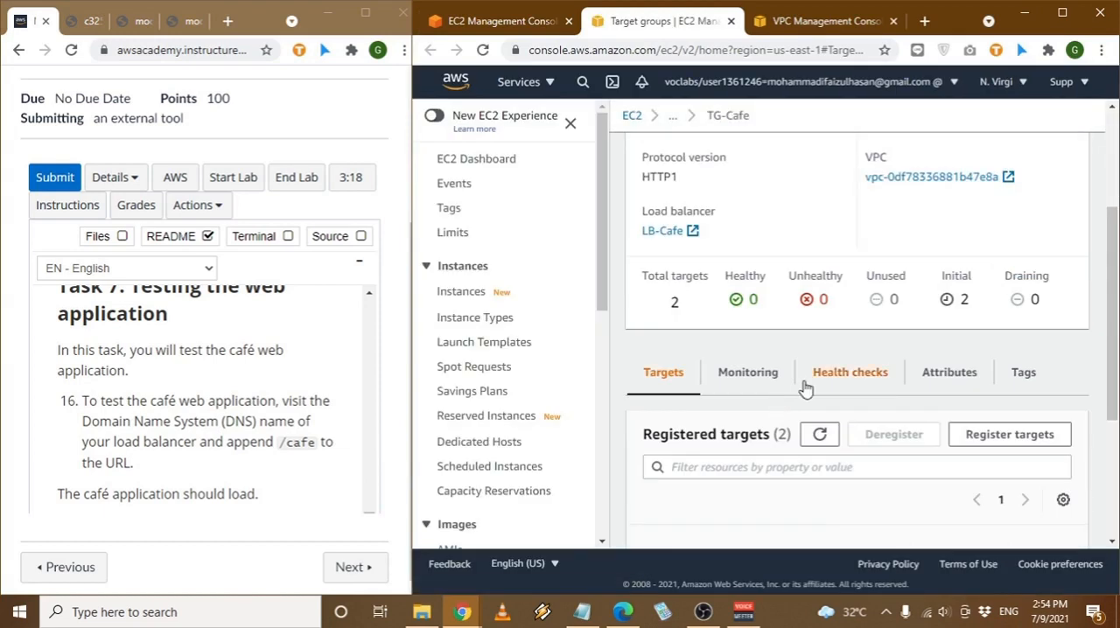
pyautogui.scroll(-3, 757, 385)
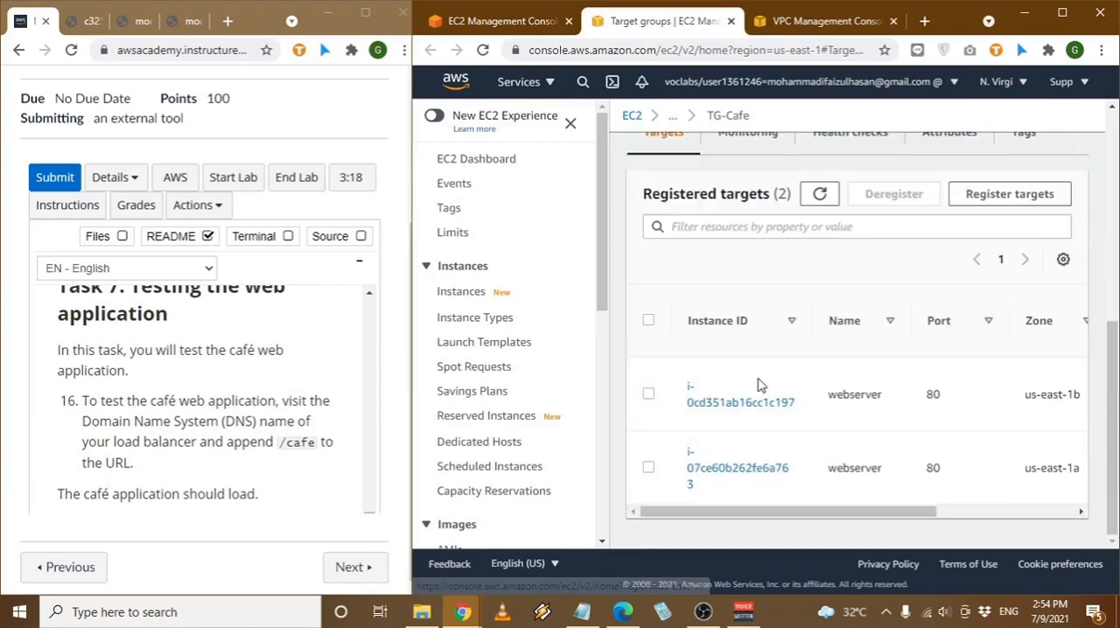
pyautogui.scroll(5, 760, 385)
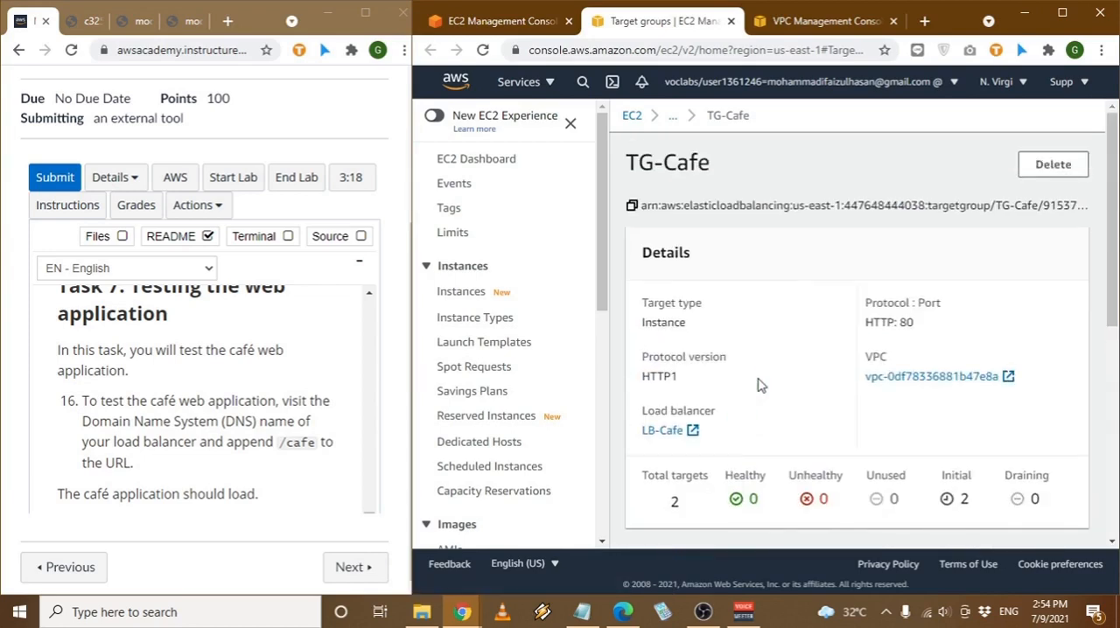
pyautogui.scroll(-5, 759, 385)
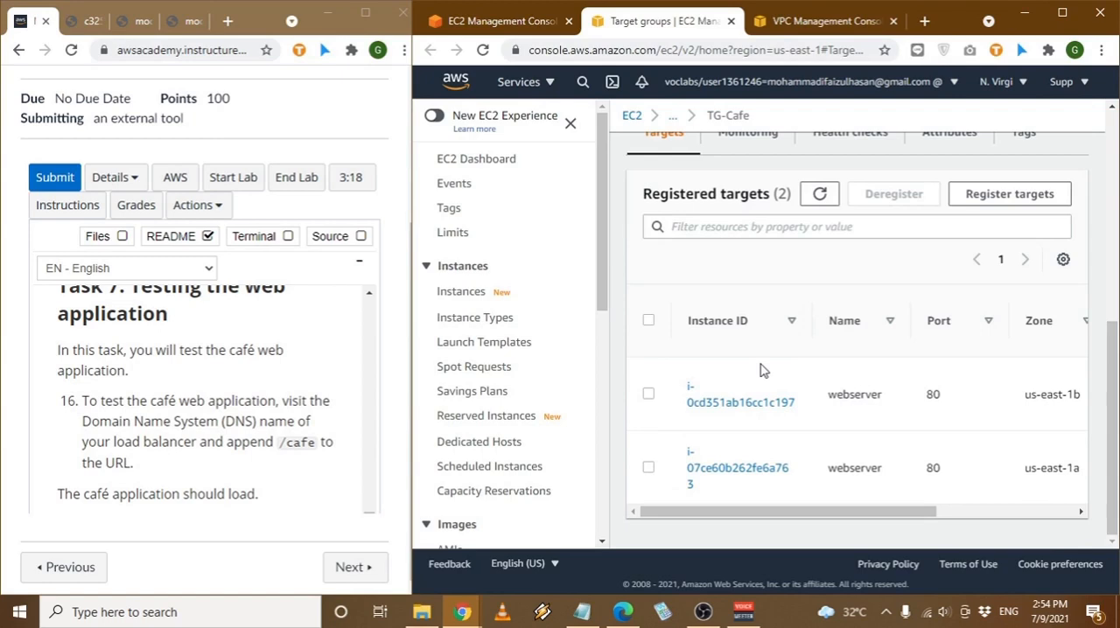
pyautogui.scroll(2, 759, 370)
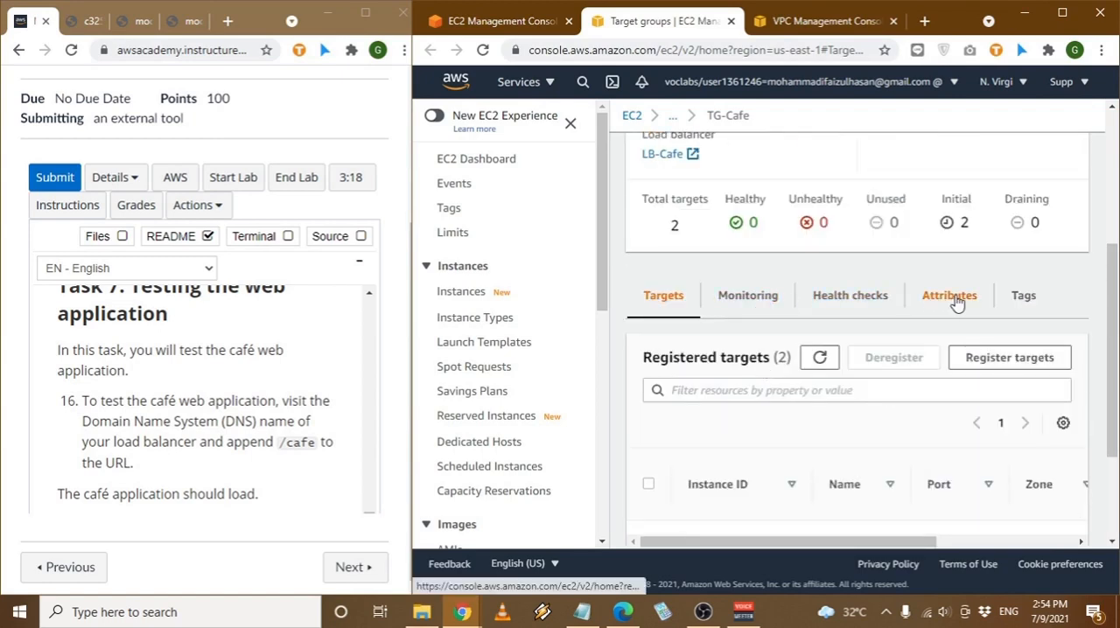
pyautogui.scroll(2, 958, 302)
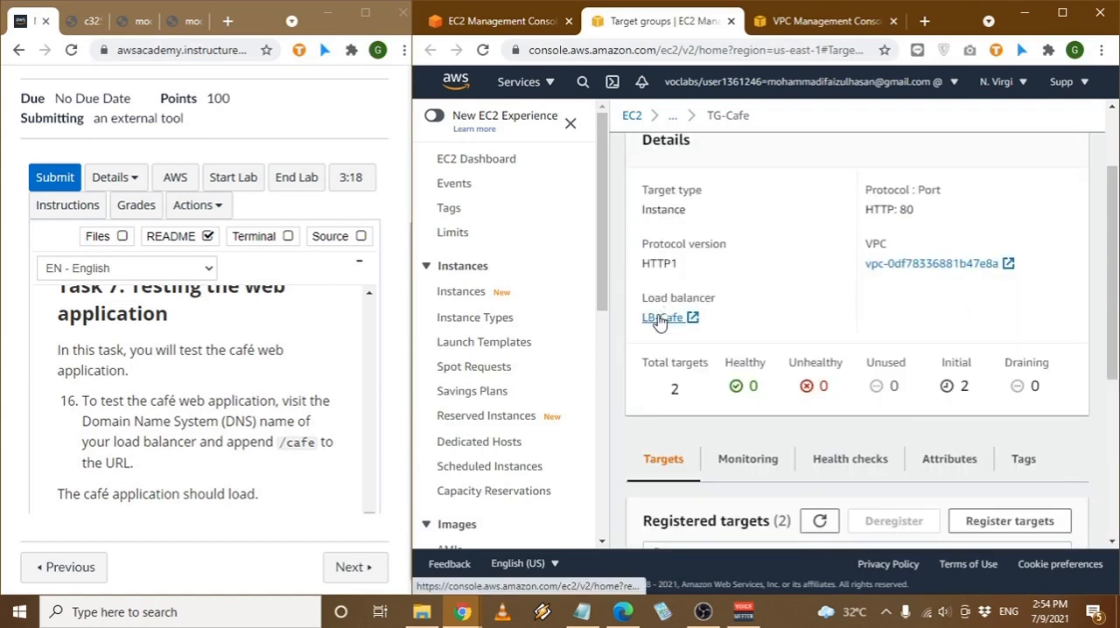
pyautogui.click(660, 318)
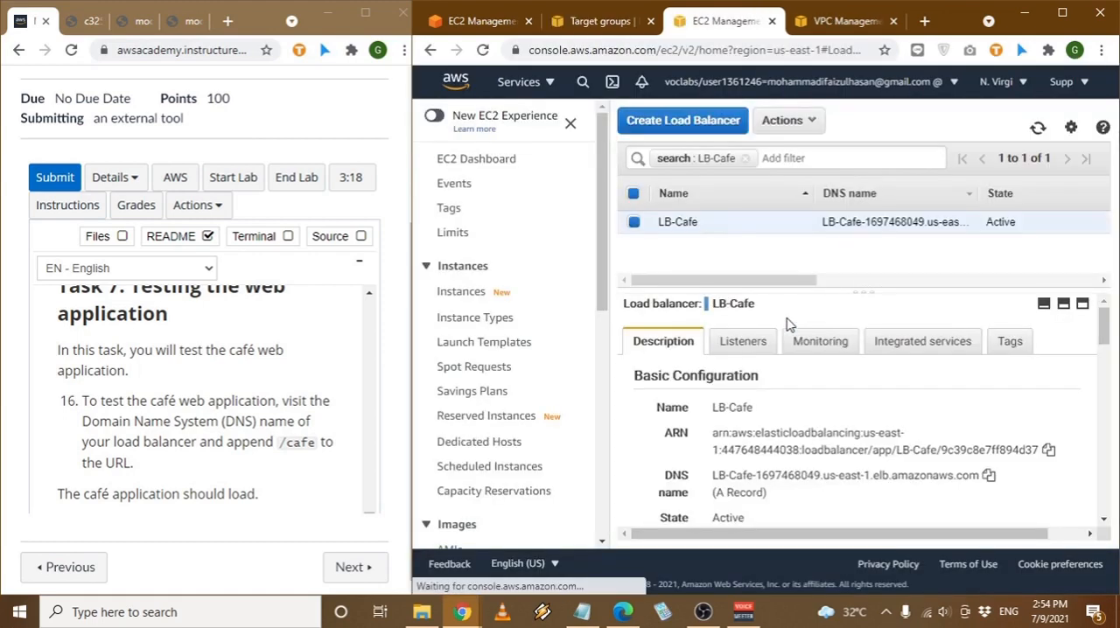
# - Copy LB-Cafe's DNS name and load it in a new browser tab
pyautogui.scroll(-1, 809, 348)
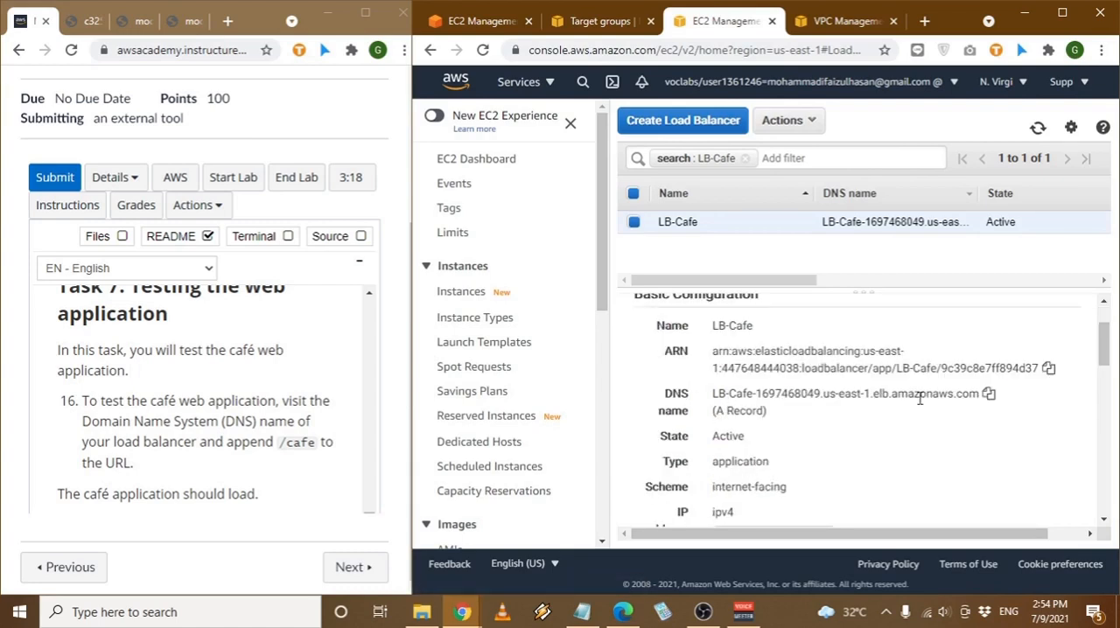
pyautogui.click(989, 394)
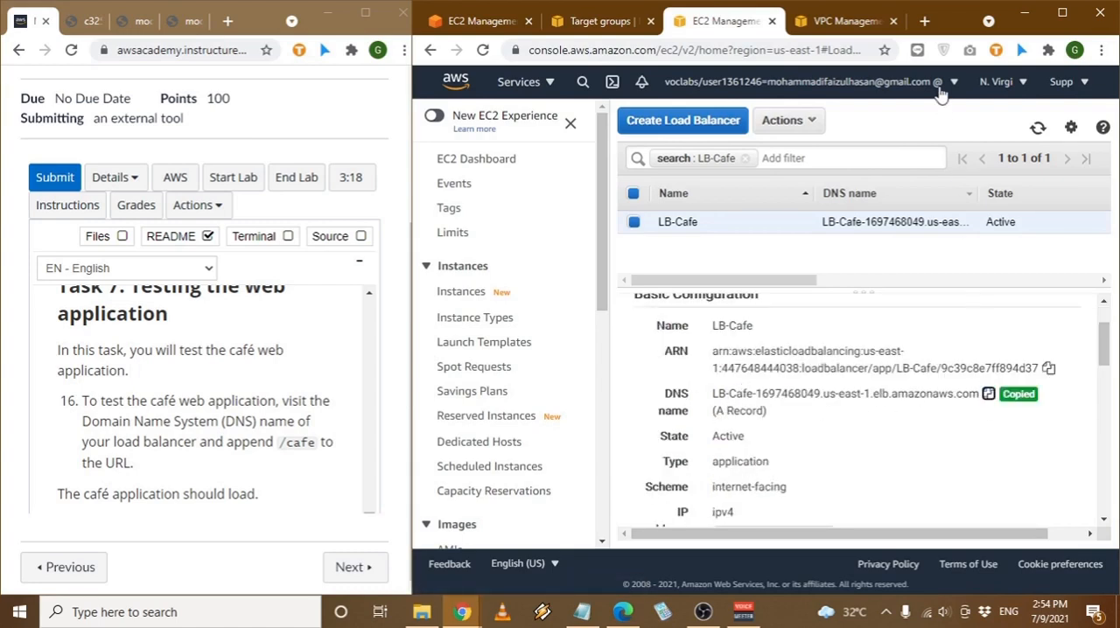
pyautogui.click(925, 21)
pyautogui.hotkey('ctrl', 'v')
pyautogui.press('Return')
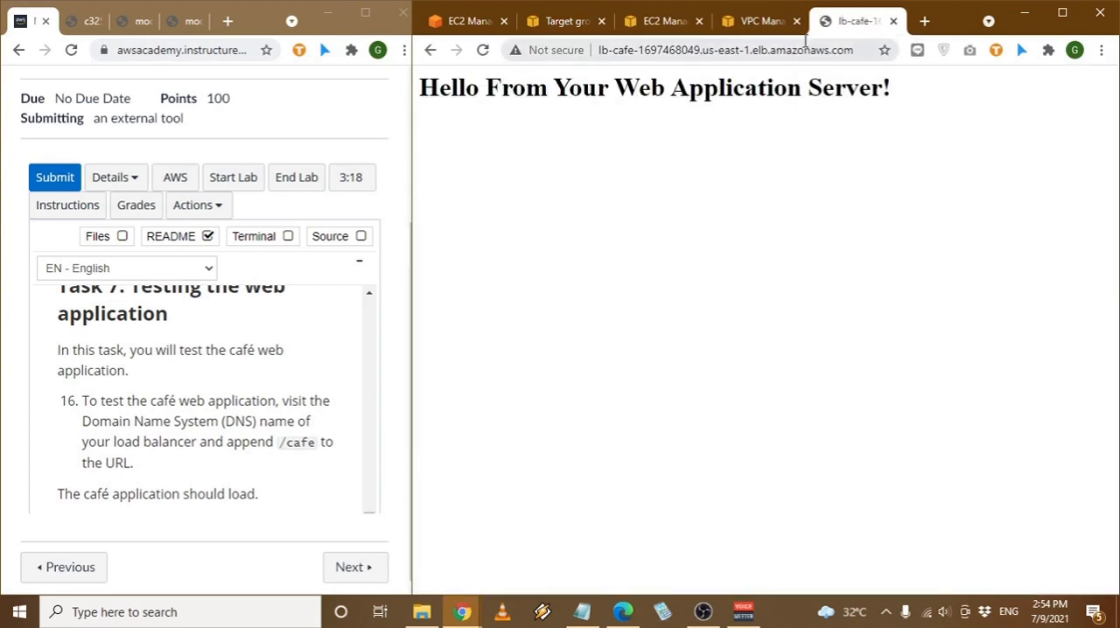
# - Append /cafe to the load balancer's DNS name in the address and load the café application
pyautogui.click(806, 49)
pyautogui.hotkey('ctrl', 'v')
pyautogui.click(902, 270)
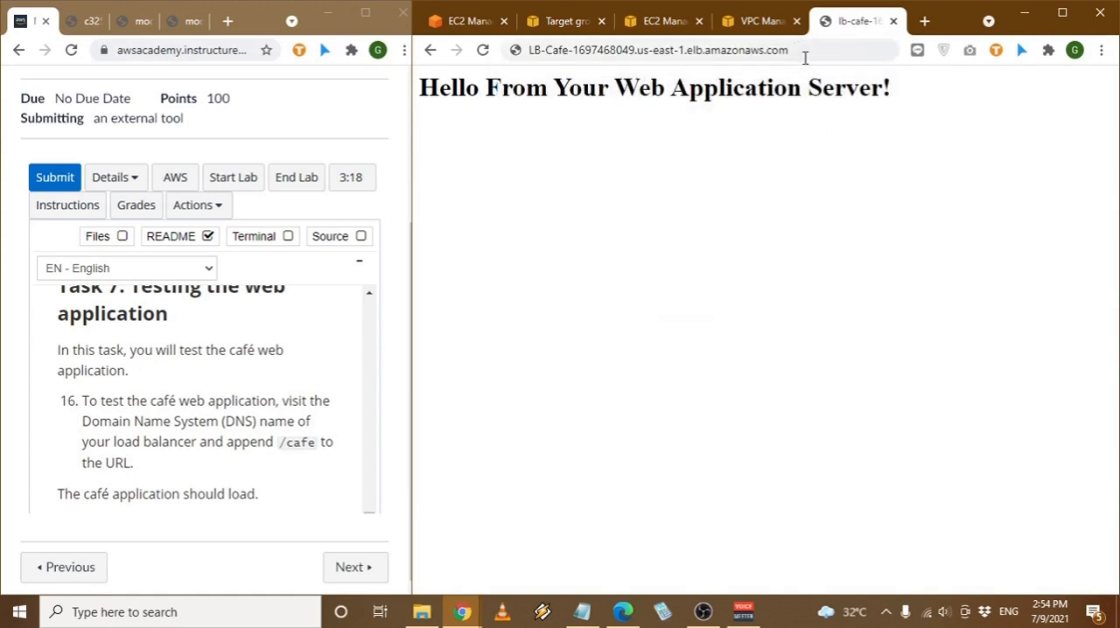
pyautogui.click(804, 51)
pyautogui.doubleClick(805, 51)
pyautogui.click(794, 50)
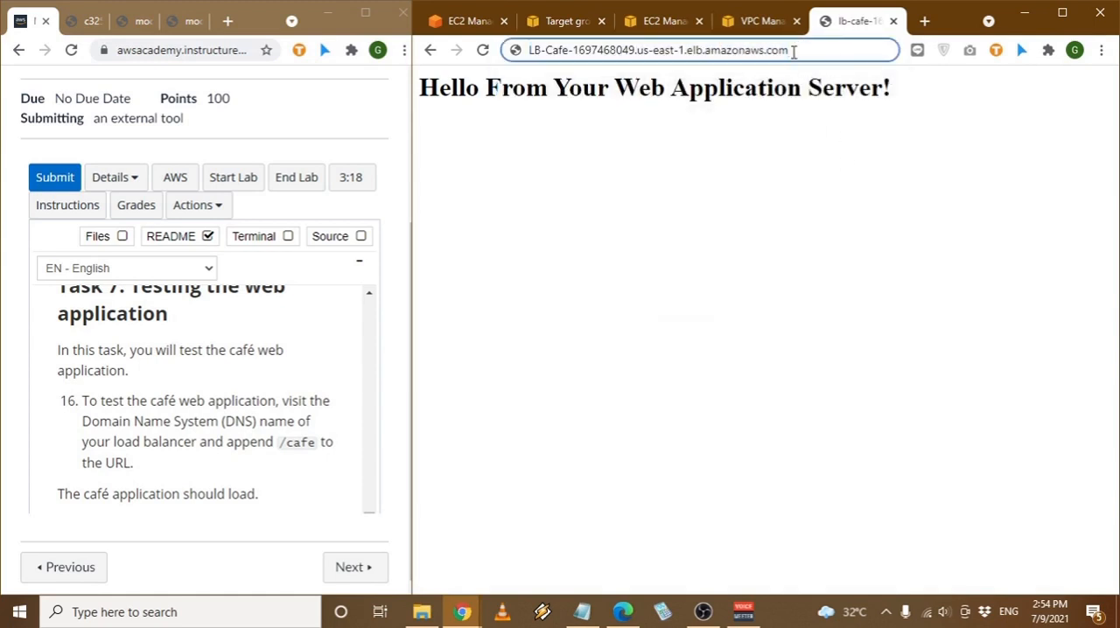
pyautogui.write('/cafe')
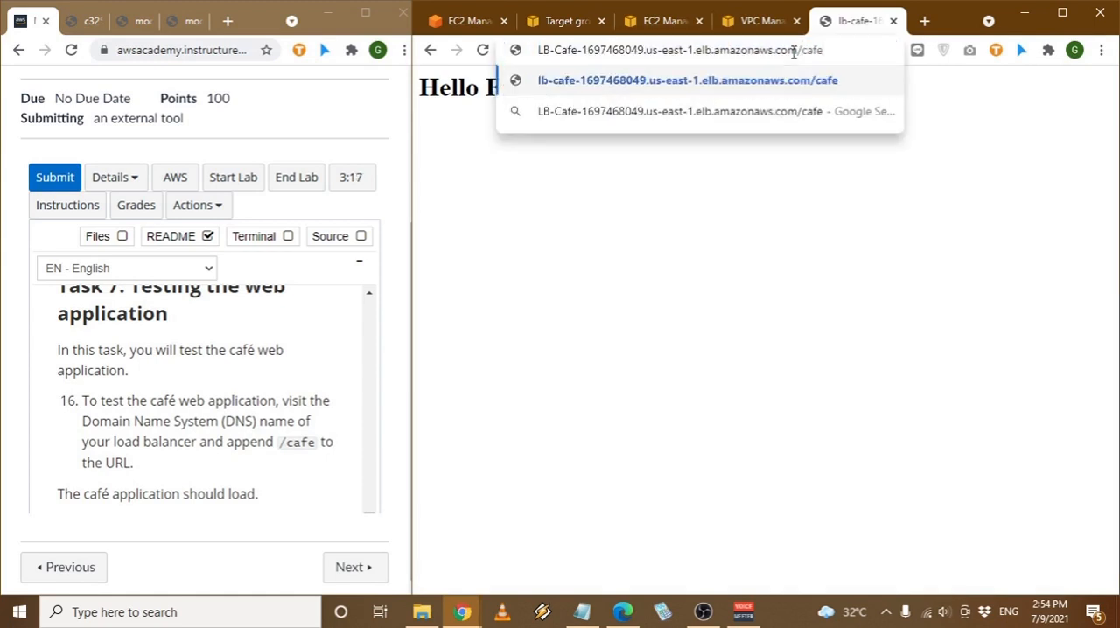
pyautogui.press('Return')
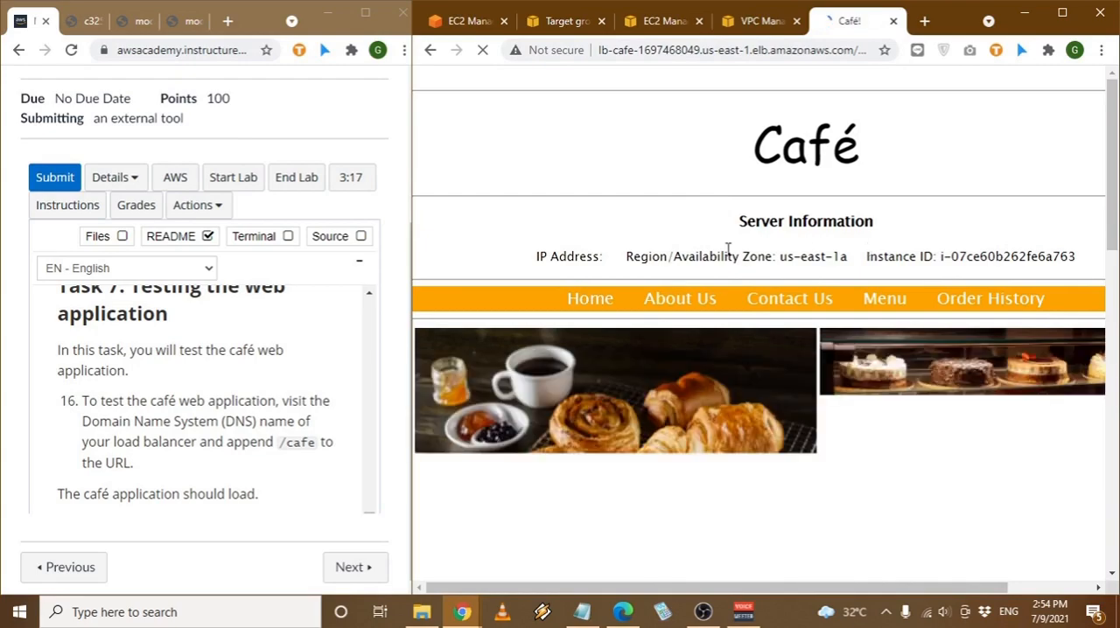
# - Examine the server information and the content of the café web page
pyautogui.moveTo(636, 256); pyautogui.dragTo(912, 257)
pyautogui.click(911, 257)
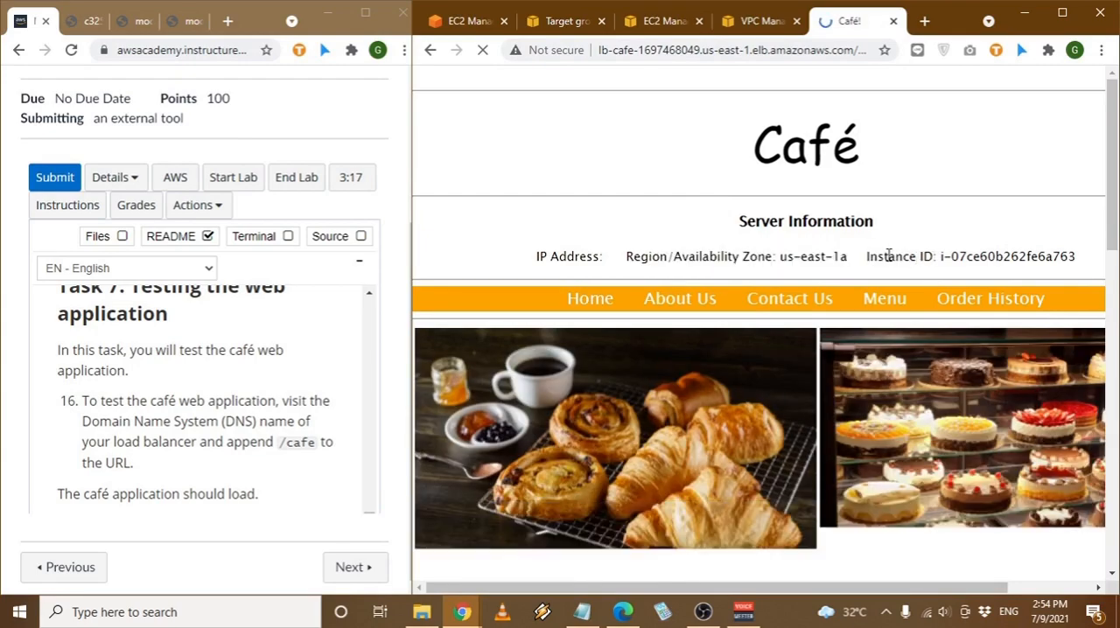
pyautogui.scroll(-1, 833, 299)
pyautogui.scroll(-8, 833, 298)
pyautogui.scroll(6, 833, 298)
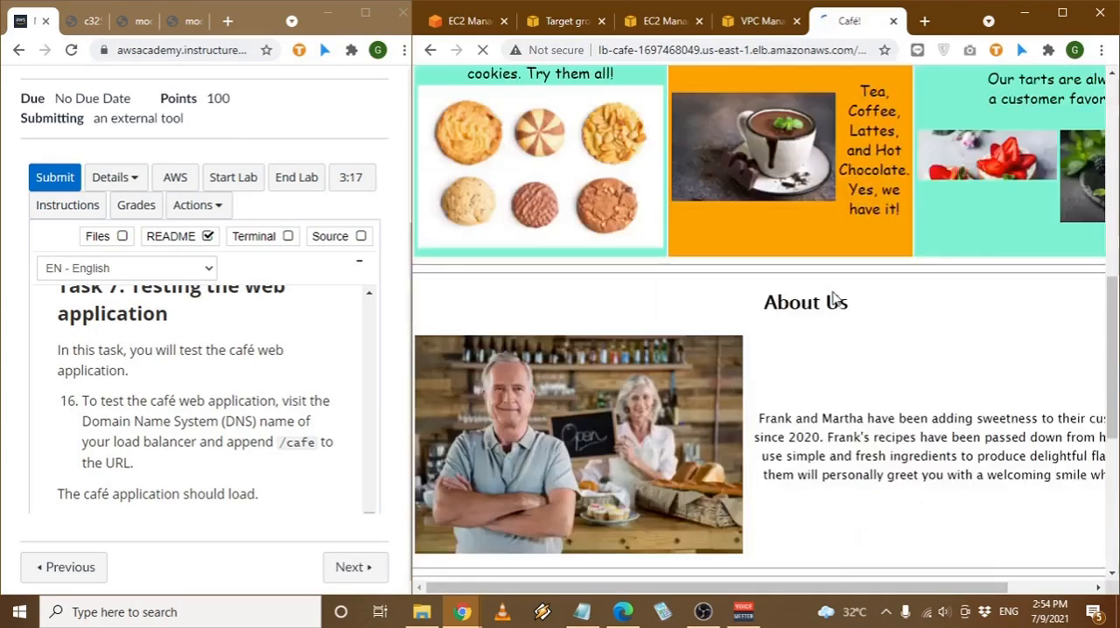
# - Read the Task 7 troubleshooting notes and the Task 8 instructions on SSH access through the bastion host and the stress test
pyautogui.scroll(-1, 196, 427)
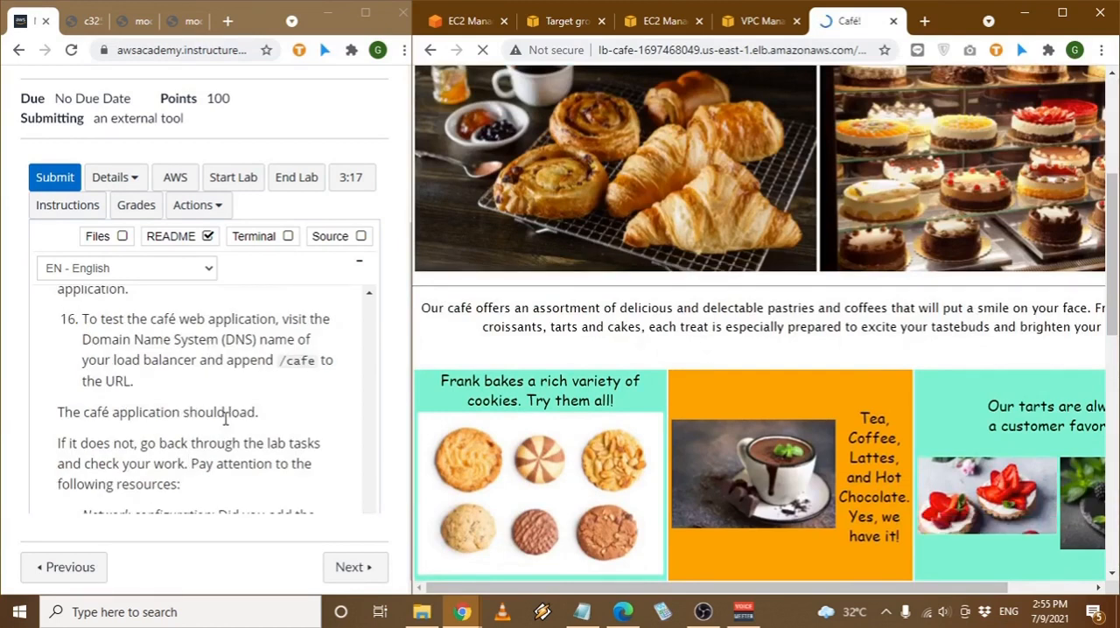
pyautogui.scroll(-1, 185, 423)
pyautogui.scroll(-1, 175, 411)
pyautogui.scroll(-3, 172, 407)
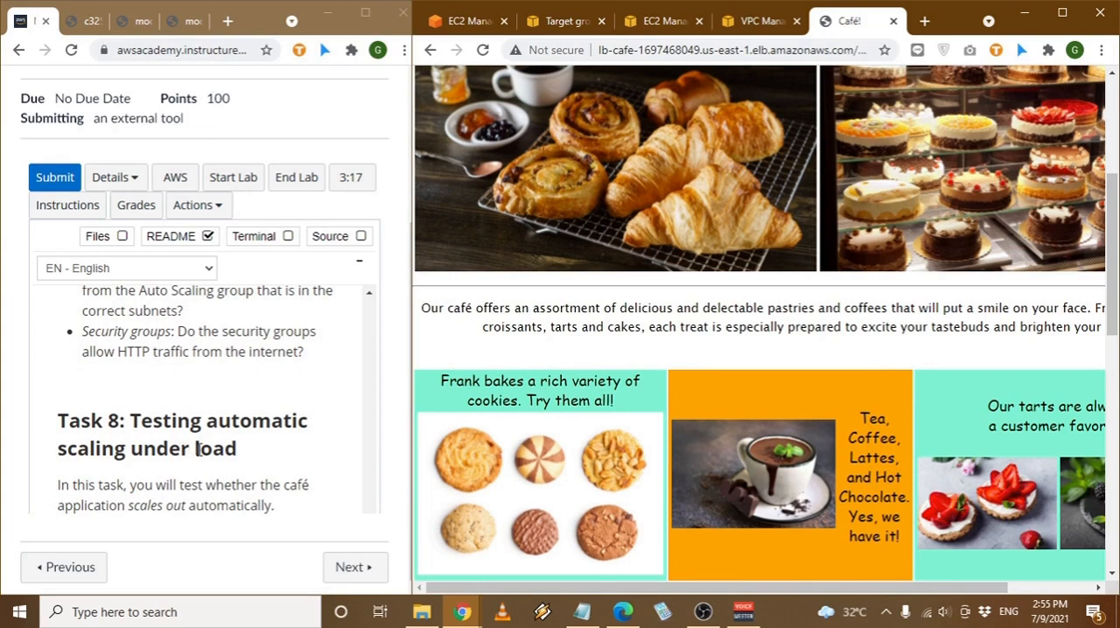
pyautogui.scroll(-2, 191, 451)
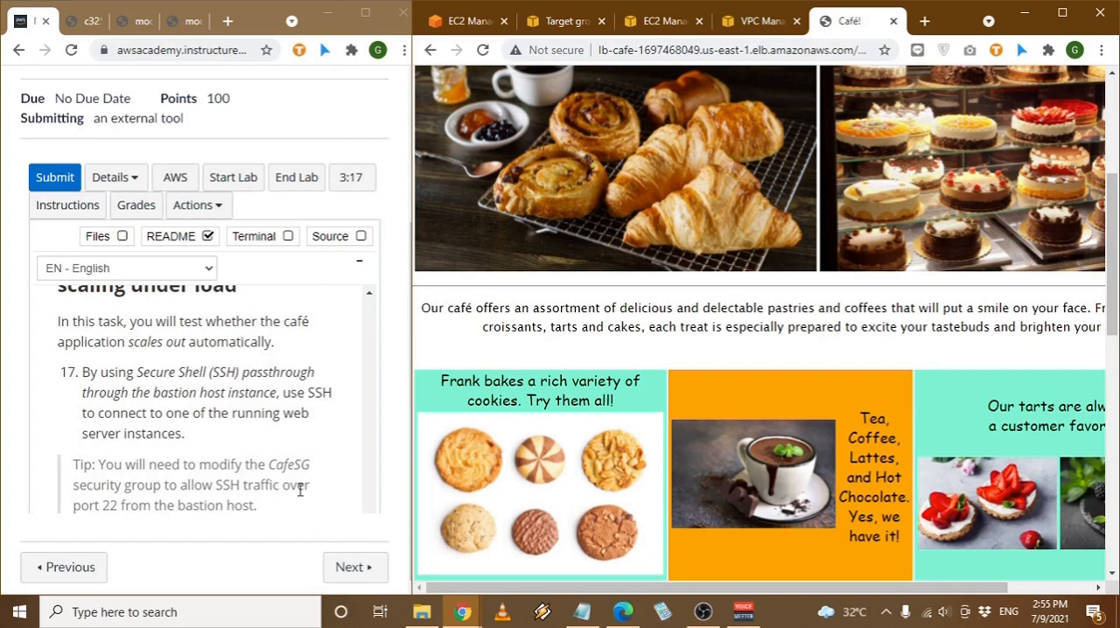
pyautogui.scroll(-1, 300, 490)
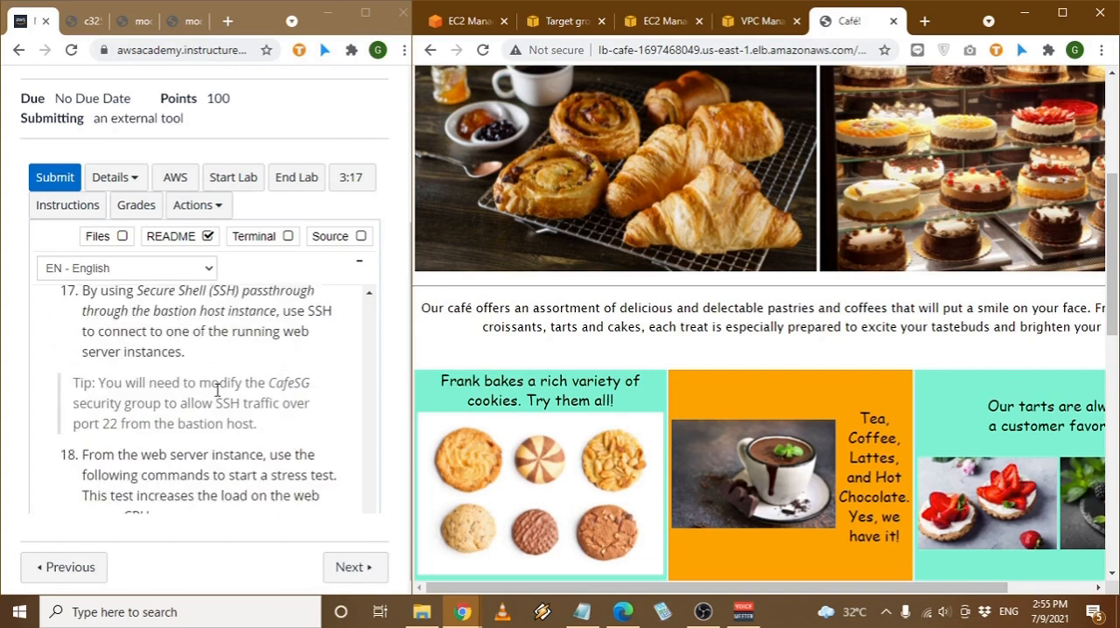
pyautogui.scroll(1, 217, 389)
pyautogui.scroll(1, 210, 391)
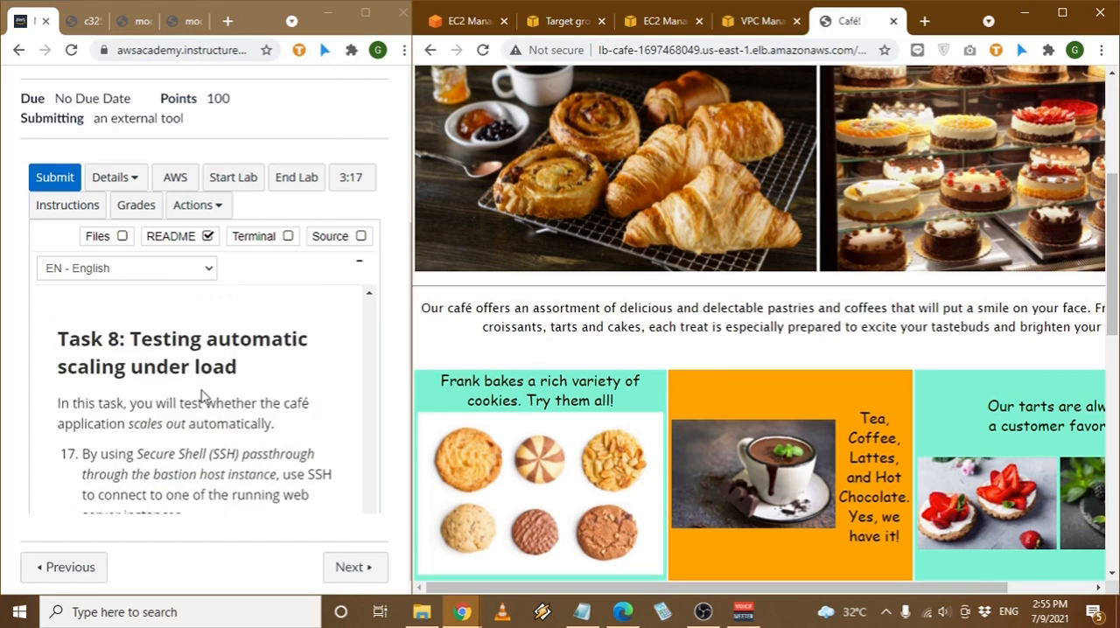
pyautogui.scroll(-1, 203, 394)
pyautogui.scroll(1, 202, 391)
pyautogui.scroll(-1, 202, 394)
pyautogui.scroll(-3, 202, 392)
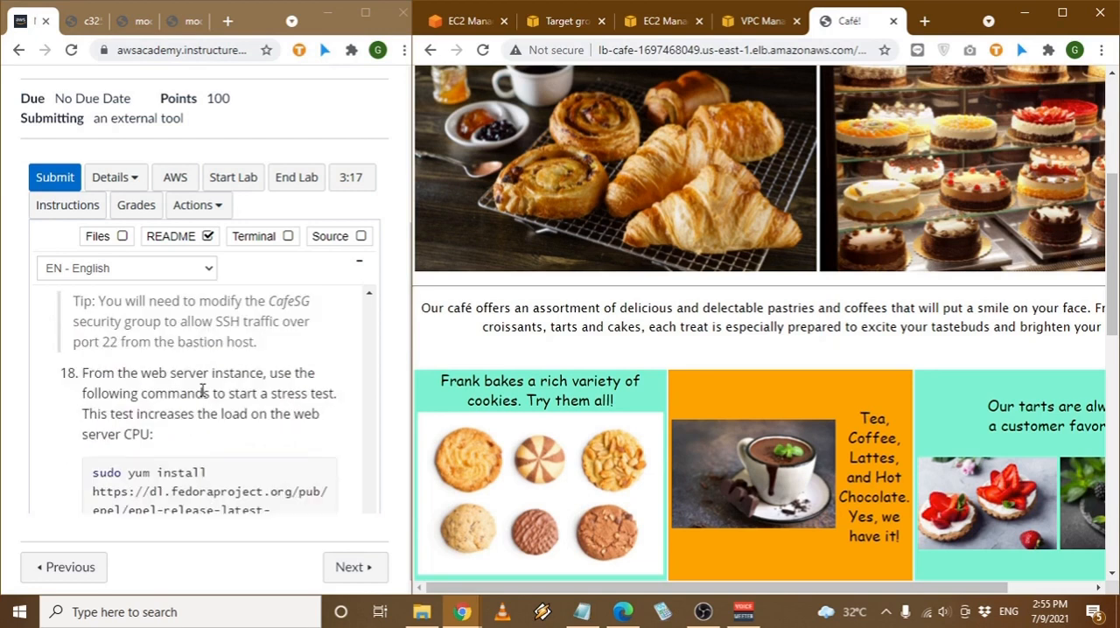
pyautogui.scroll(1, 202, 392)
pyautogui.scroll(-3, 202, 393)
pyautogui.scroll(-2, 202, 393)
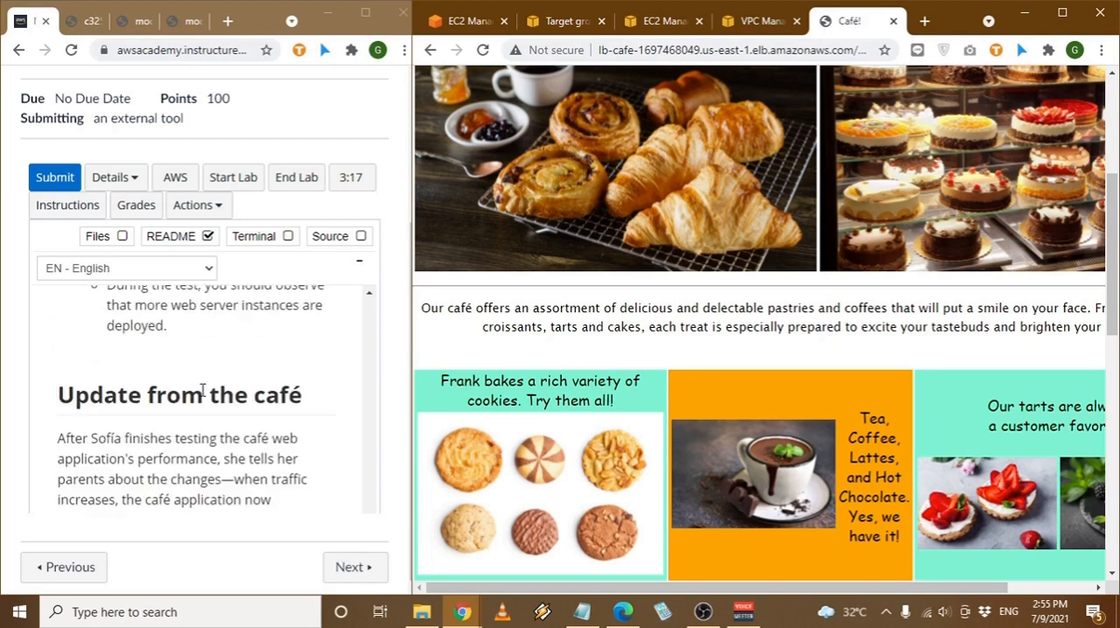
pyautogui.scroll(8, 202, 392)
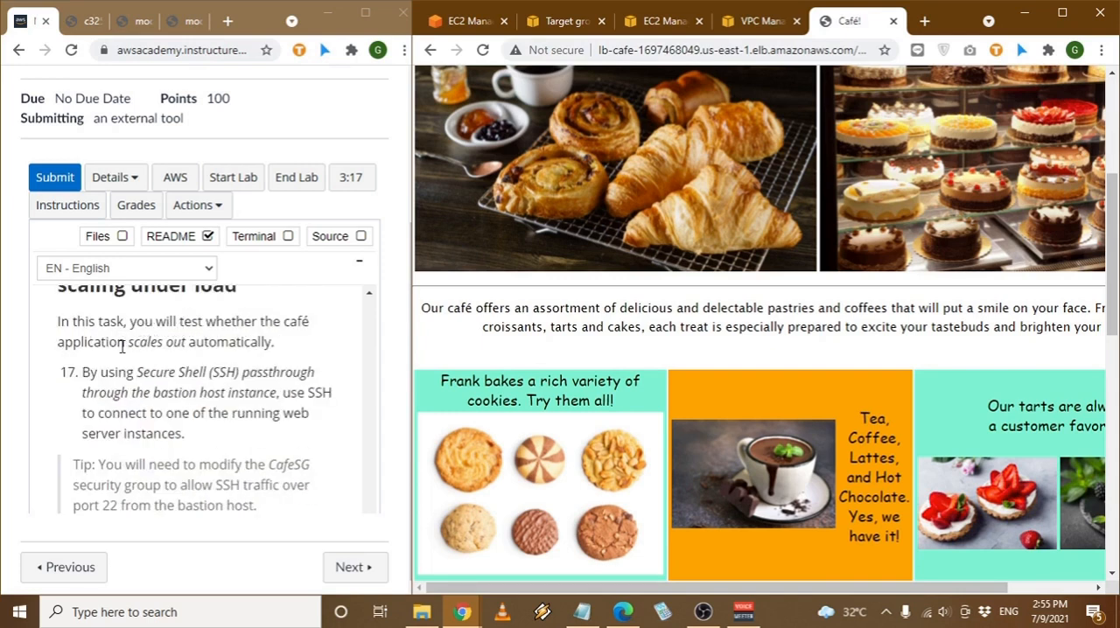
pyautogui.scroll(-2, 140, 367)
pyautogui.scroll(-1, 202, 433)
pyautogui.scroll(1, 202, 429)
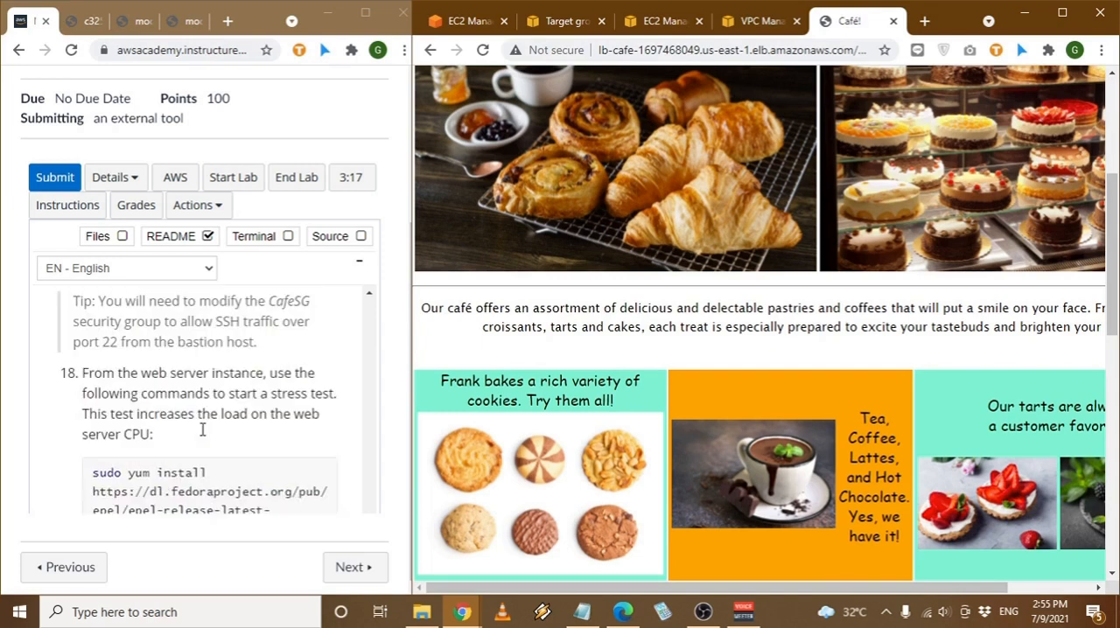
pyautogui.scroll(1, 202, 433)
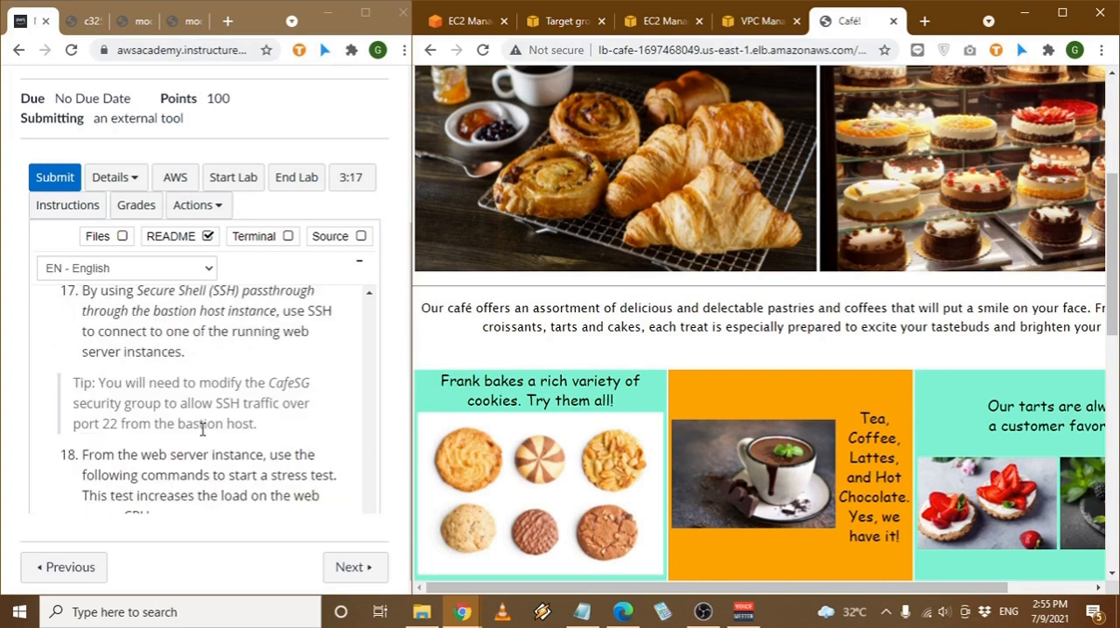
# - Read instruction 17 on SSH passthrough through the bastion host and the tip about modifying the CafeSG security group
pyautogui.scroll(1, 202, 430)
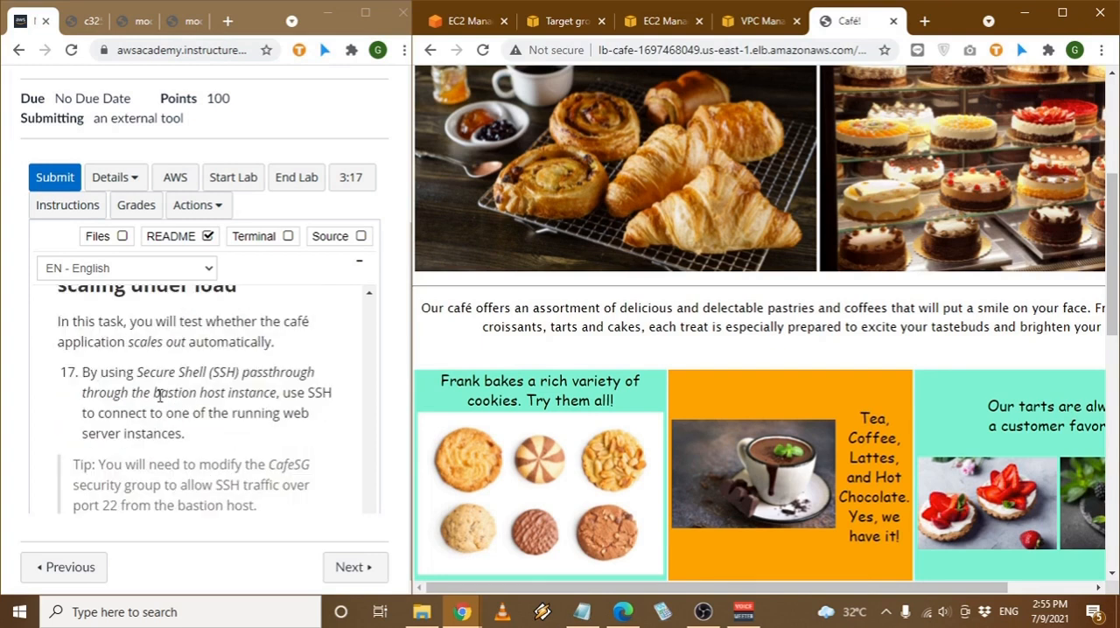
pyautogui.moveTo(154, 394); pyautogui.dragTo(266, 394)
pyautogui.click(295, 378)
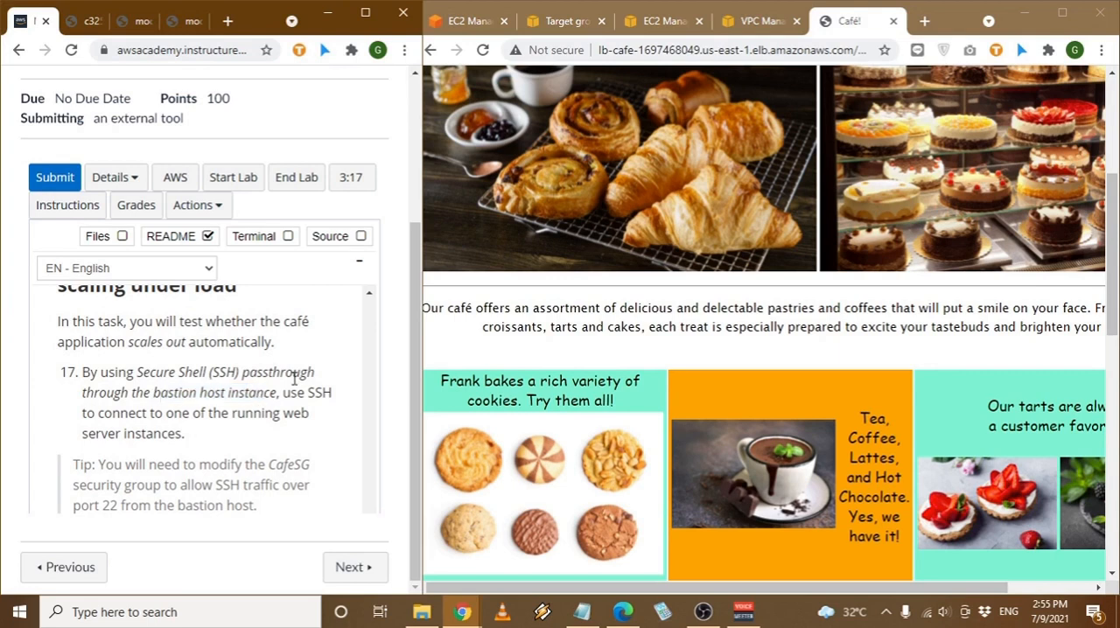
pyautogui.scroll(-1, 188, 399)
pyautogui.moveTo(180, 383); pyautogui.dragTo(335, 393)
pyautogui.click(238, 380)
pyautogui.click(322, 391)
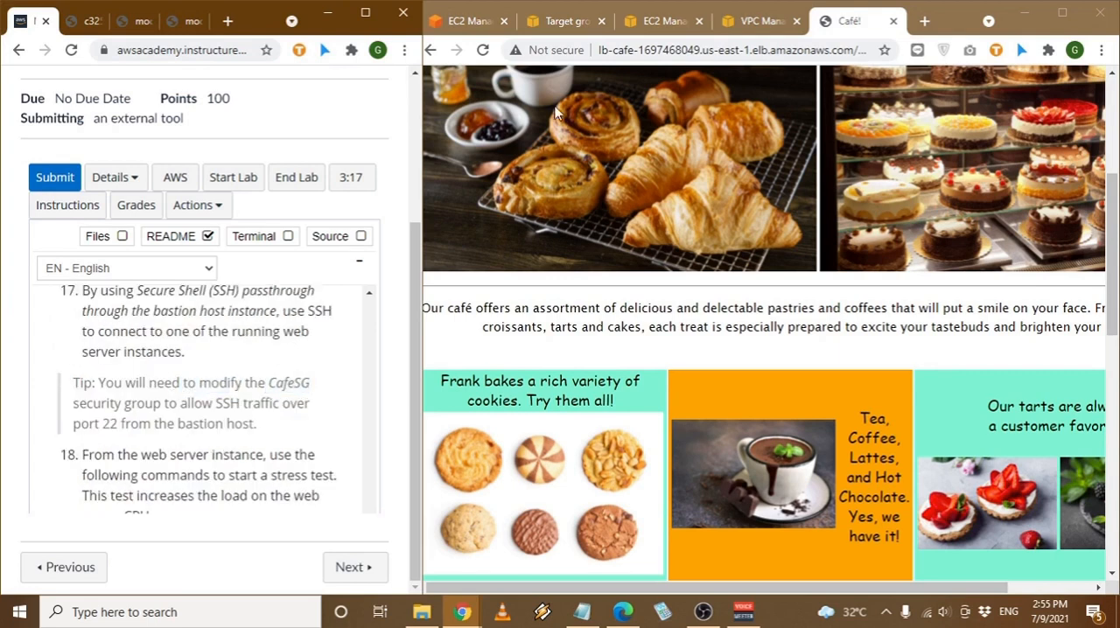
# - Open the CafeSG security group from the EC2 security groups list and start editing its inbound rules
pyautogui.click(567, 21)
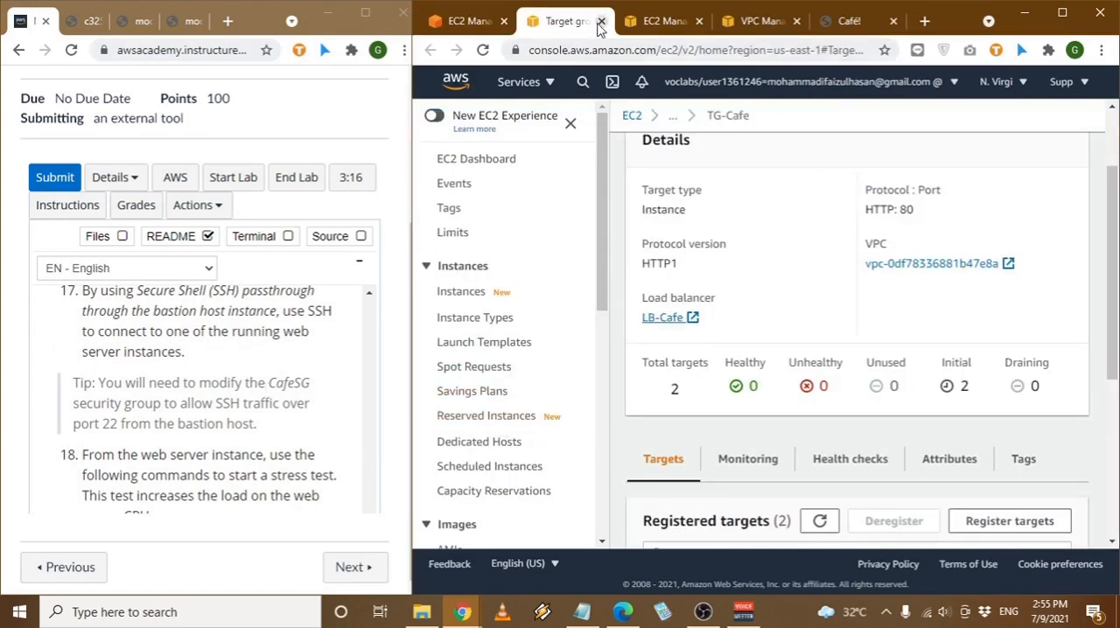
pyautogui.scroll(-1, 521, 416)
pyautogui.scroll(-5, 518, 453)
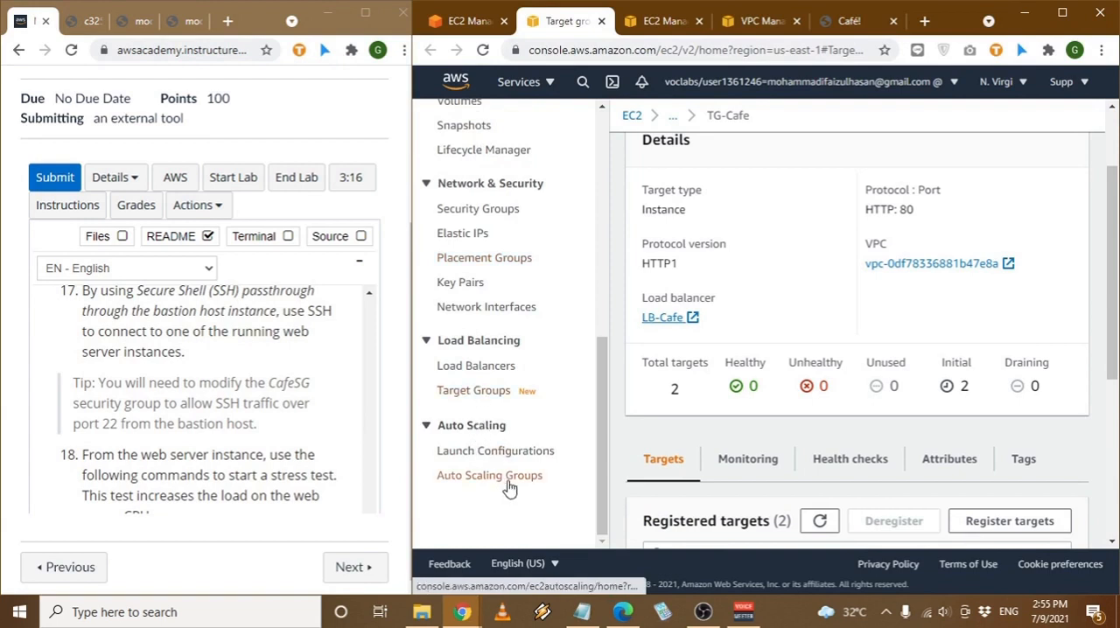
pyautogui.click(470, 210)
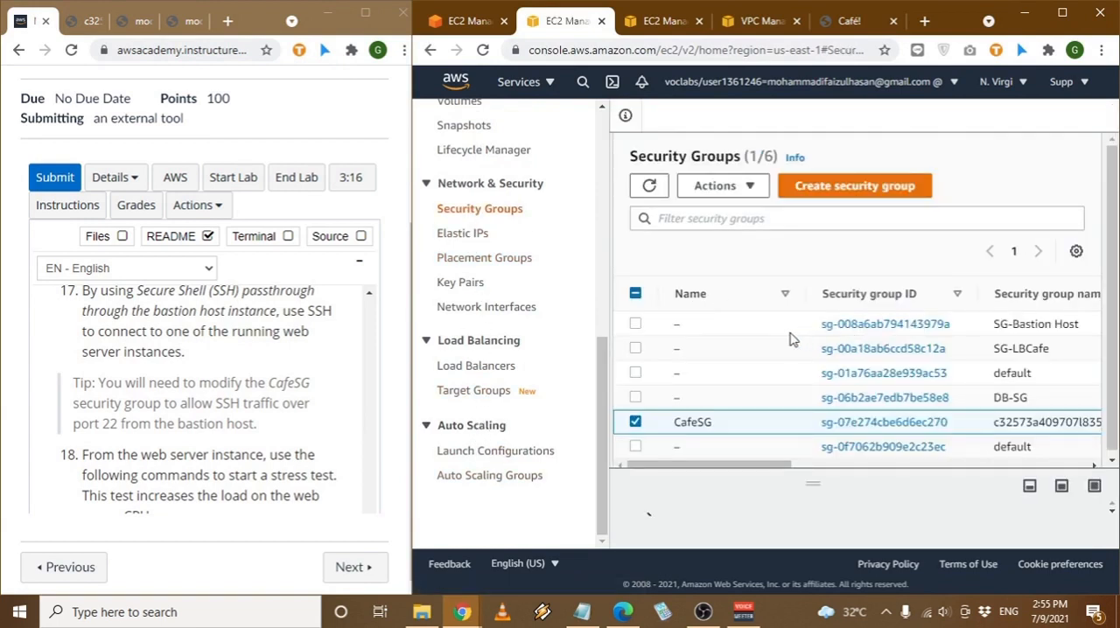
pyautogui.click(830, 422)
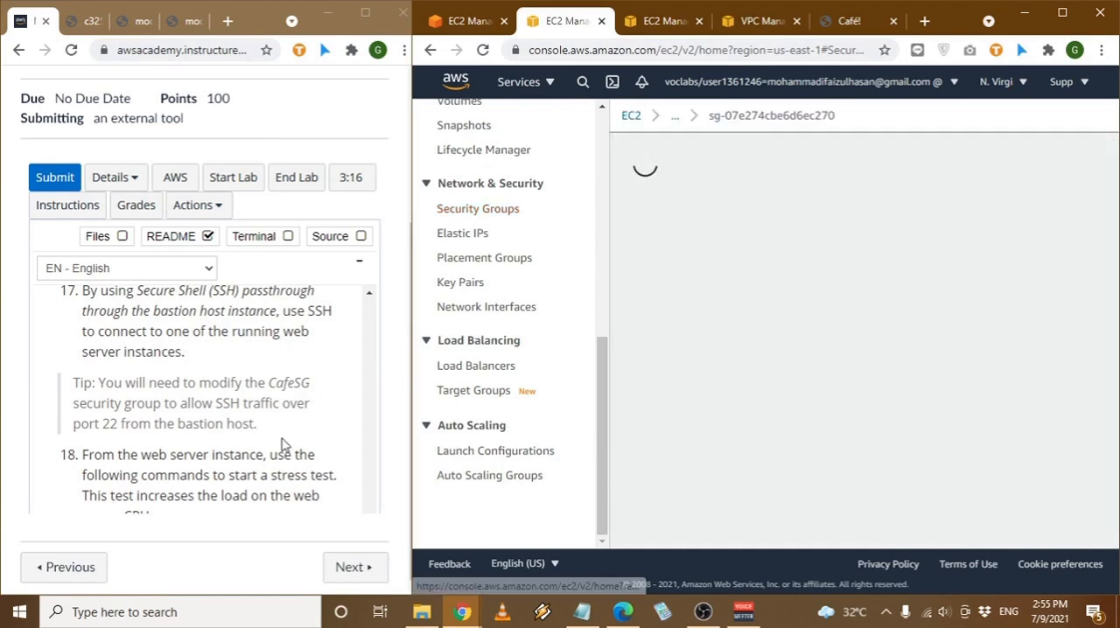
pyautogui.scroll(-5, 853, 381)
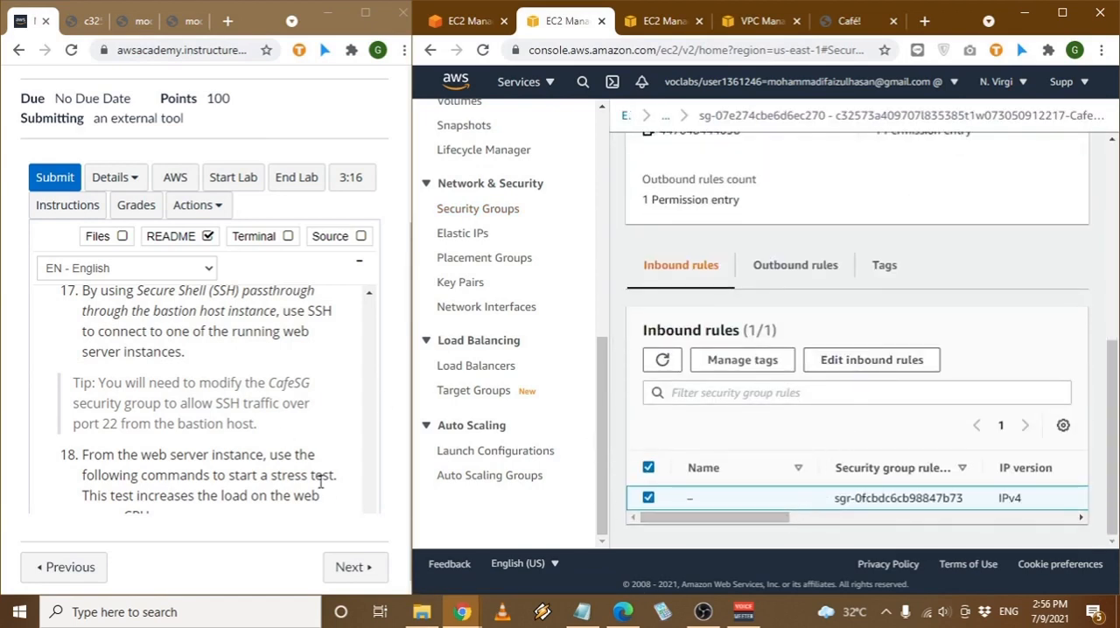
pyautogui.moveTo(125, 424); pyautogui.dragTo(200, 424)
pyautogui.click(199, 423)
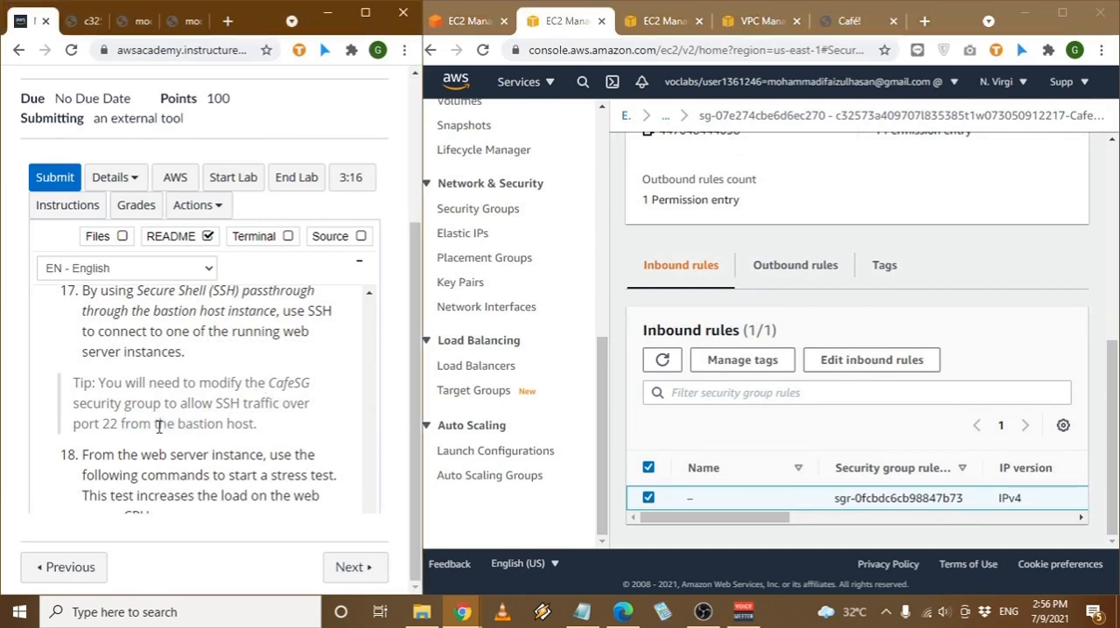
pyautogui.moveTo(158, 426); pyautogui.dragTo(218, 424)
pyautogui.click(883, 366)
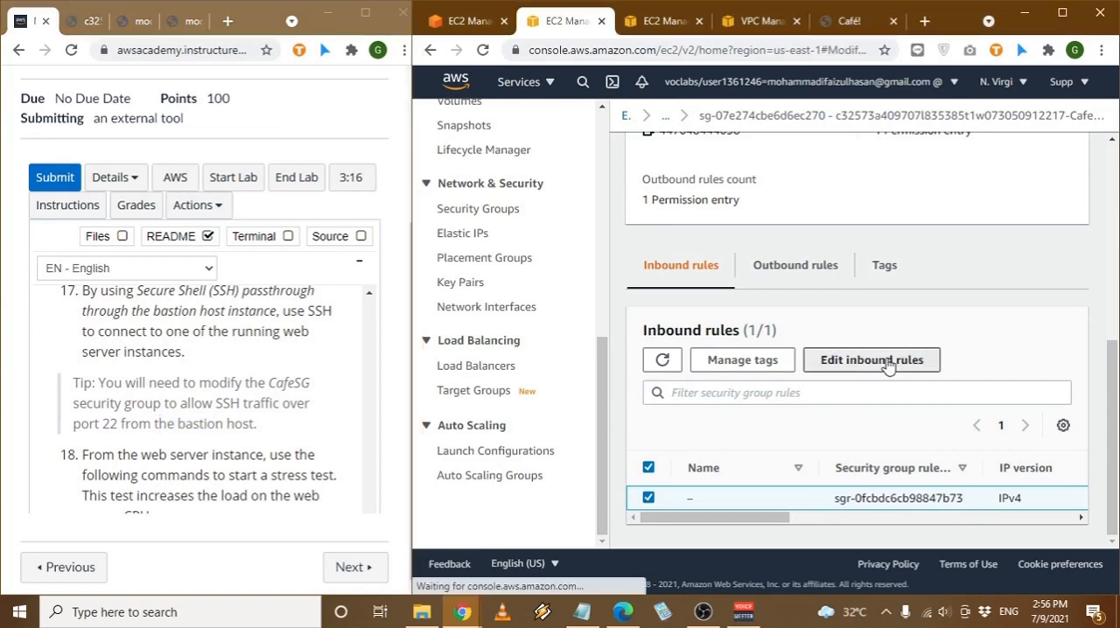
# - Open the Bastion Host instance's details in the other EC2 browser tab and copy its public IPv4 address
pyautogui.click(661, 19)
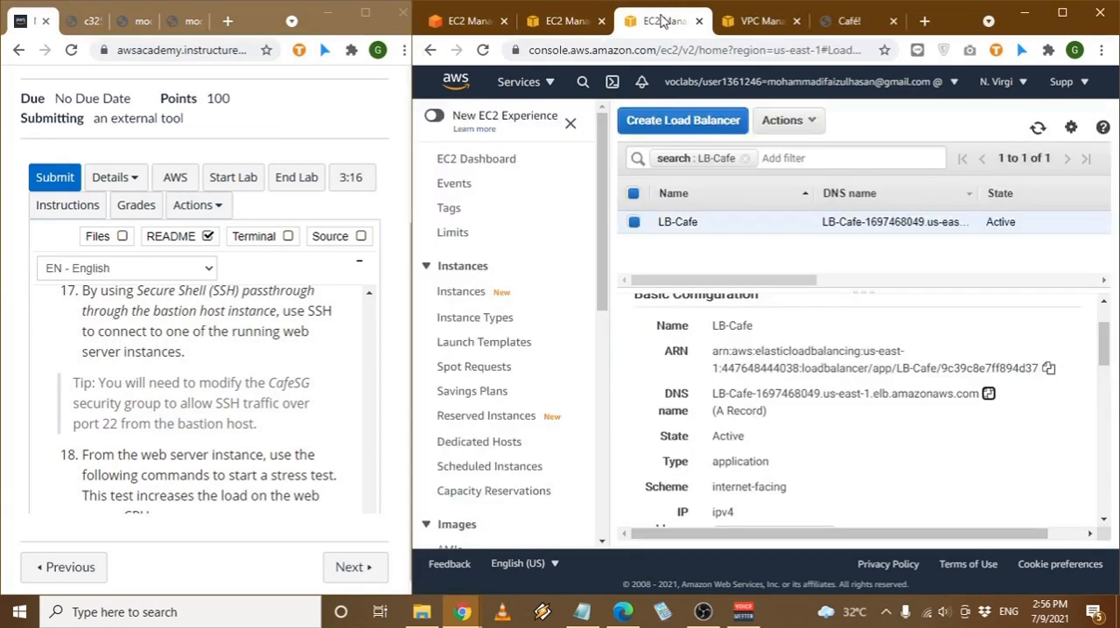
pyautogui.click(480, 292)
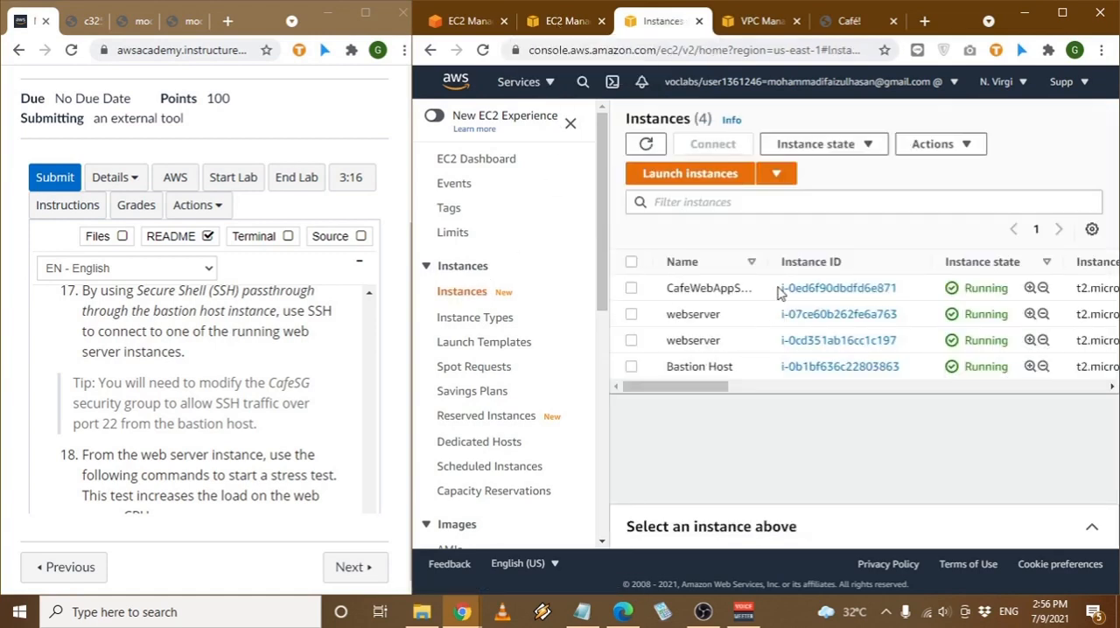
pyautogui.click(833, 367)
pyautogui.scroll(-3, 826, 372)
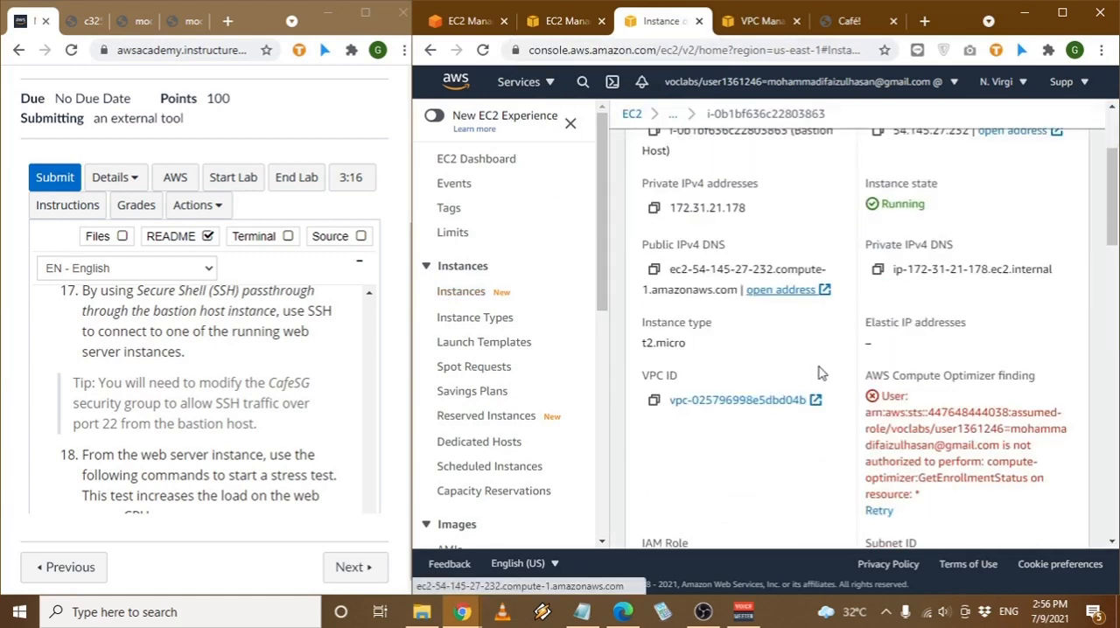
pyautogui.scroll(1, 818, 374)
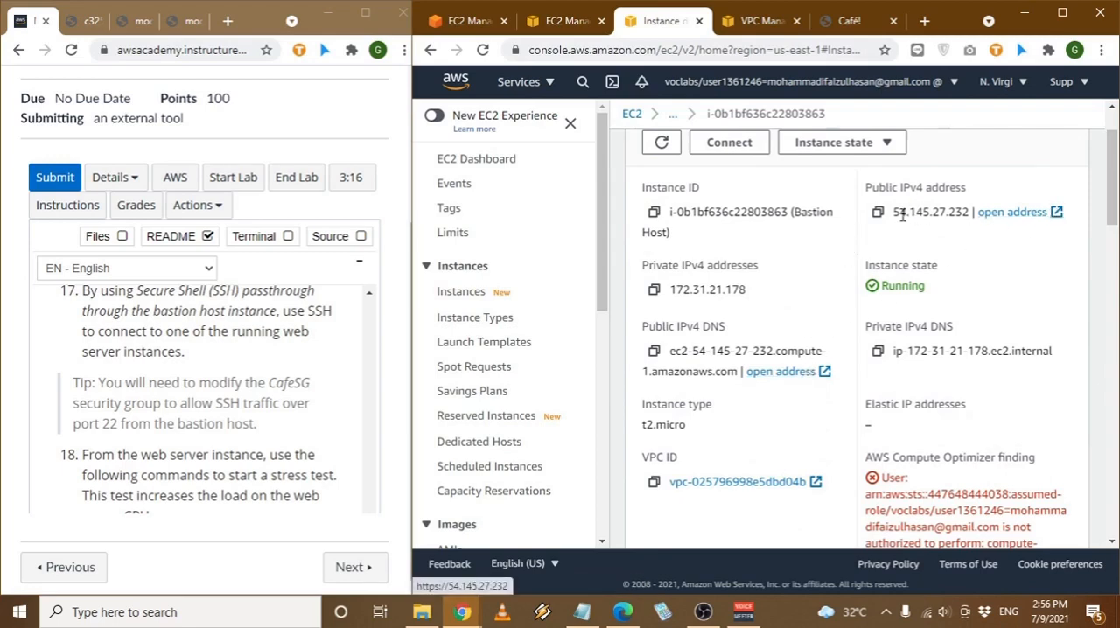
pyautogui.click(876, 213)
# - Add a second inbound rule to CafeSG with the custom source 54.145.27.232/32, the bastion host's public address
pyautogui.click(561, 19)
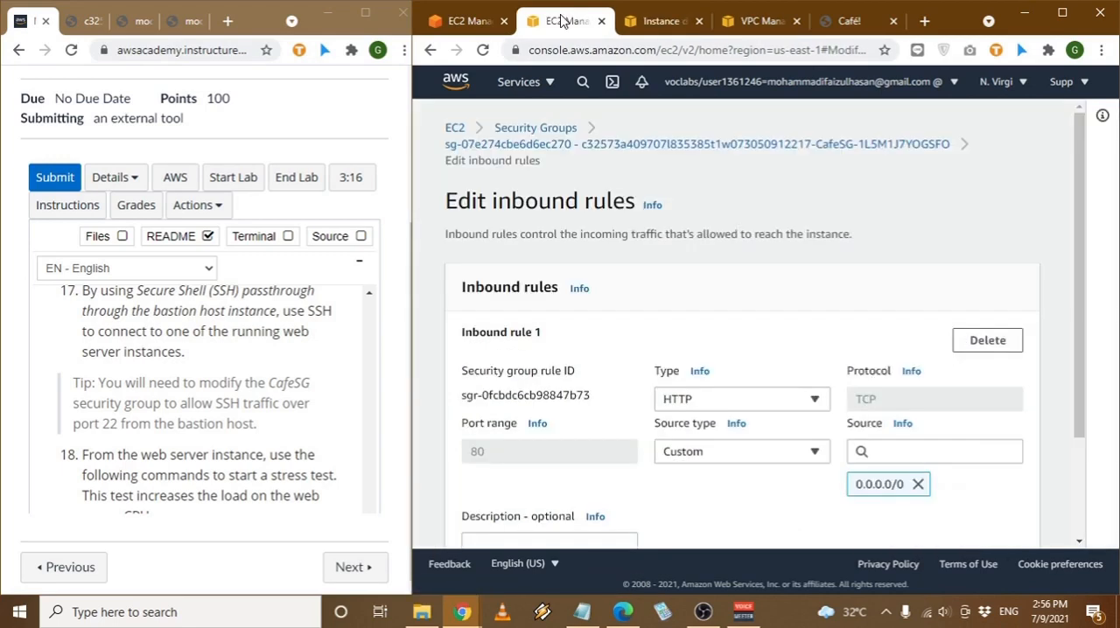
pyautogui.scroll(-2, 702, 393)
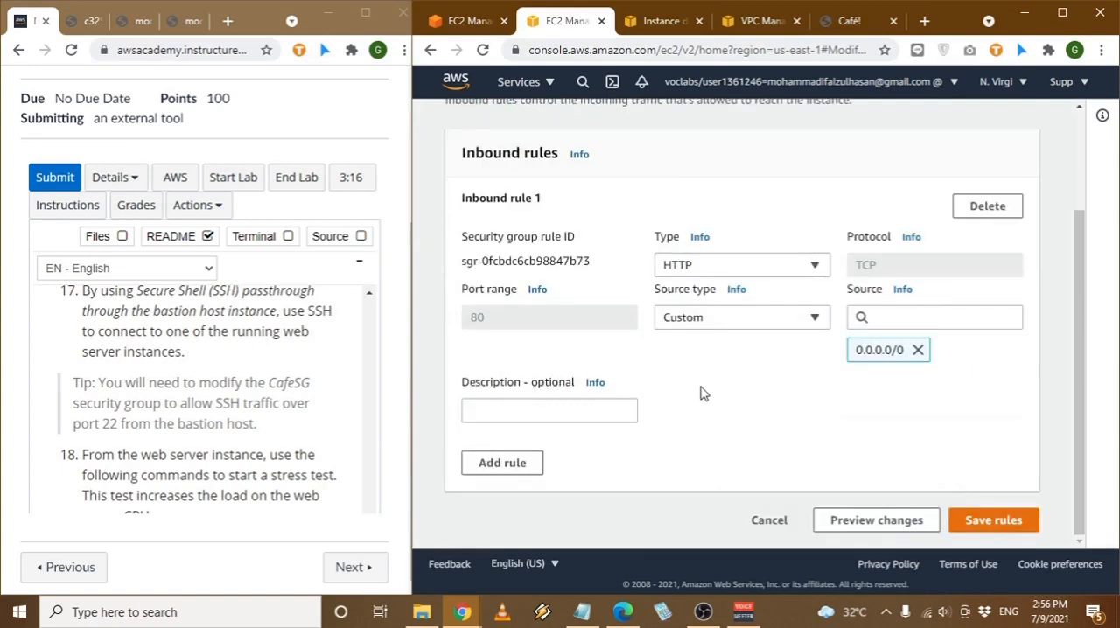
pyautogui.click(503, 463)
pyautogui.scroll(-3, 612, 420)
pyautogui.click(792, 360)
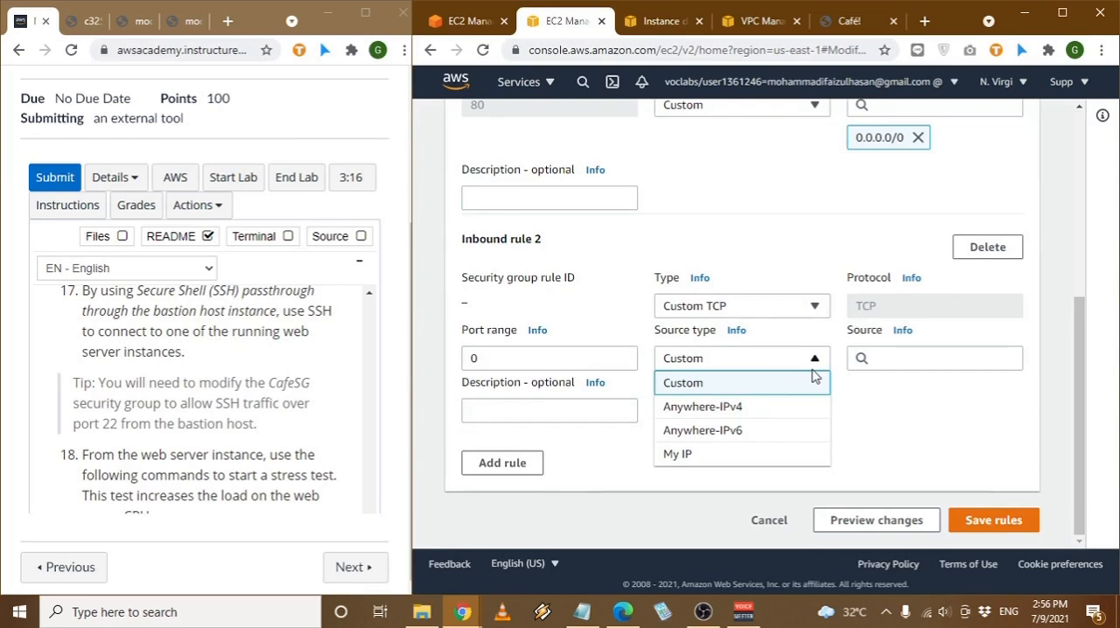
pyautogui.click(805, 382)
pyautogui.click(904, 358)
pyautogui.hotkey('ctrl', 'v')
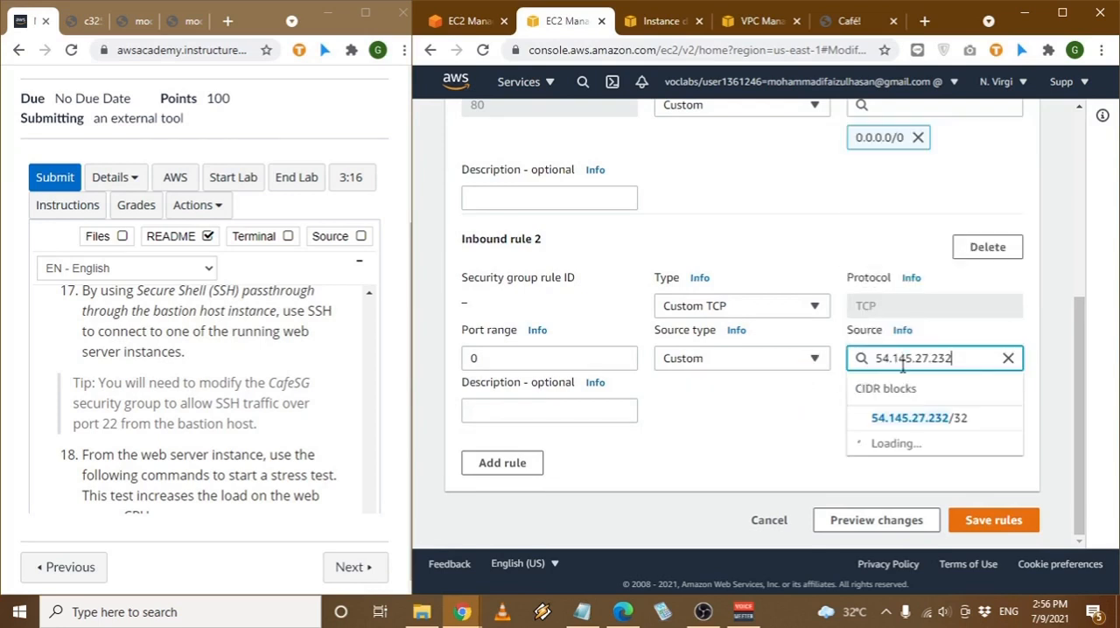
pyautogui.click(908, 419)
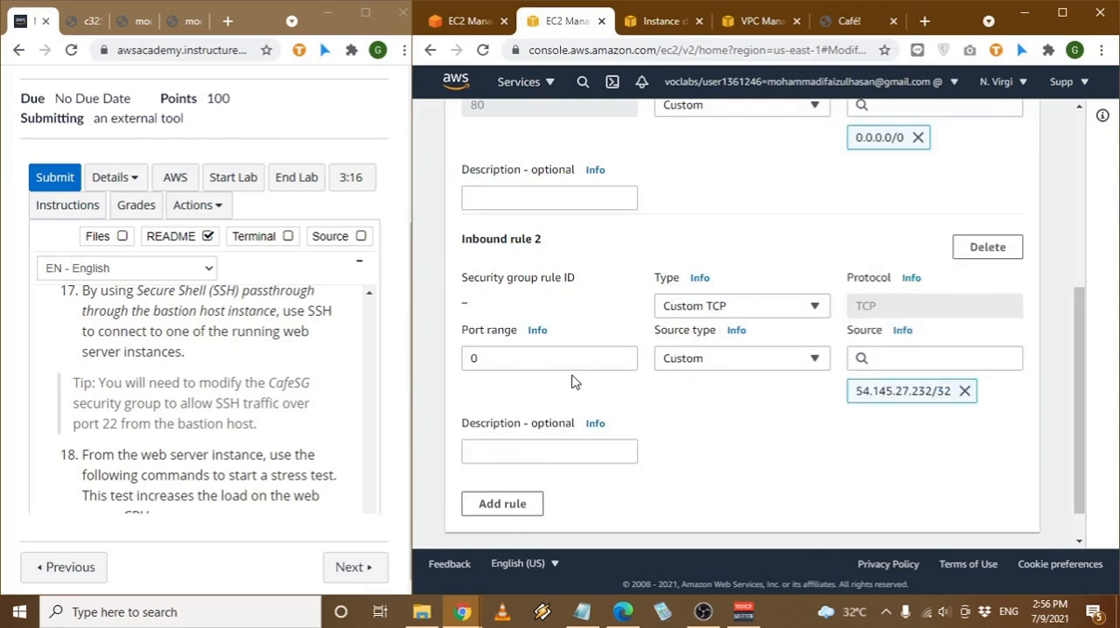
# - Set the new inbound rule's type to SSH and save the CafeSG rules
pyautogui.click(665, 306)
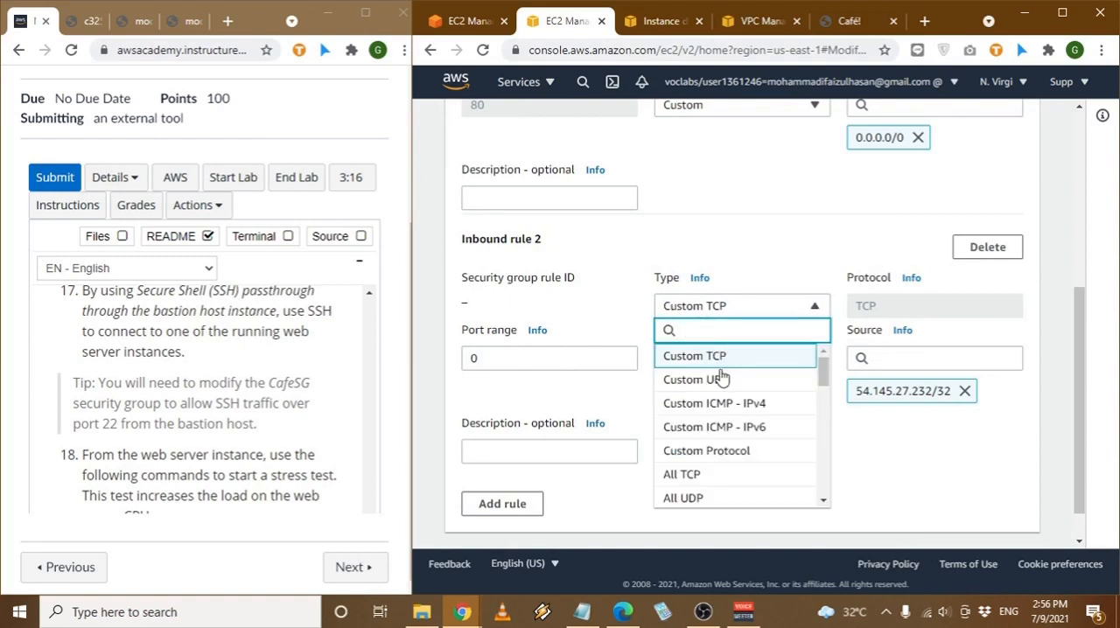
pyautogui.scroll(-2, 725, 465)
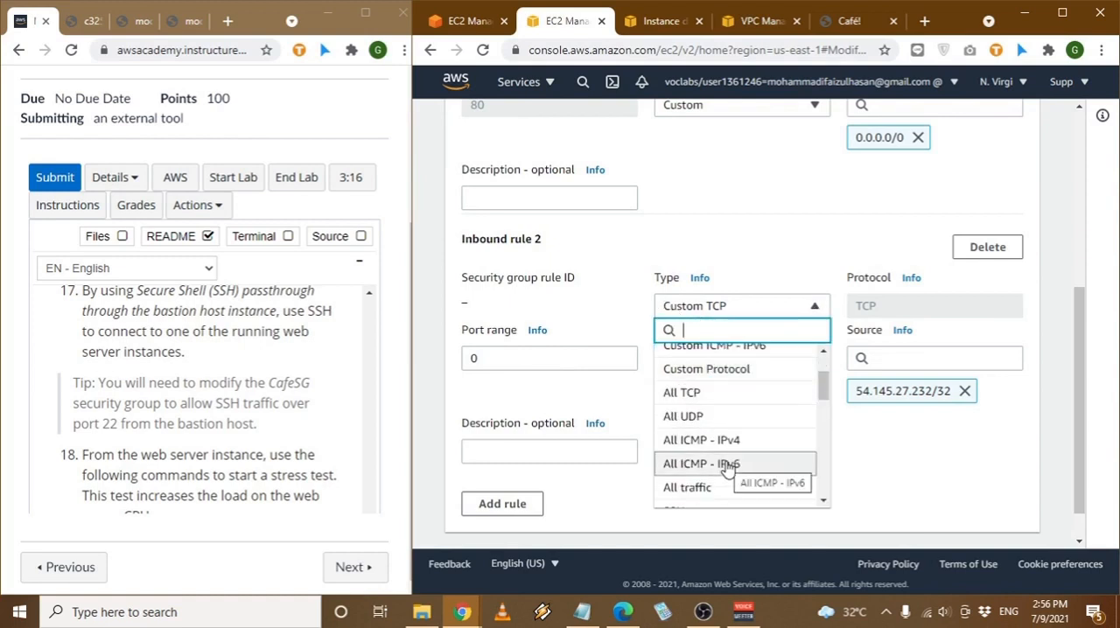
pyautogui.scroll(-2, 726, 465)
pyautogui.scroll(-1, 725, 464)
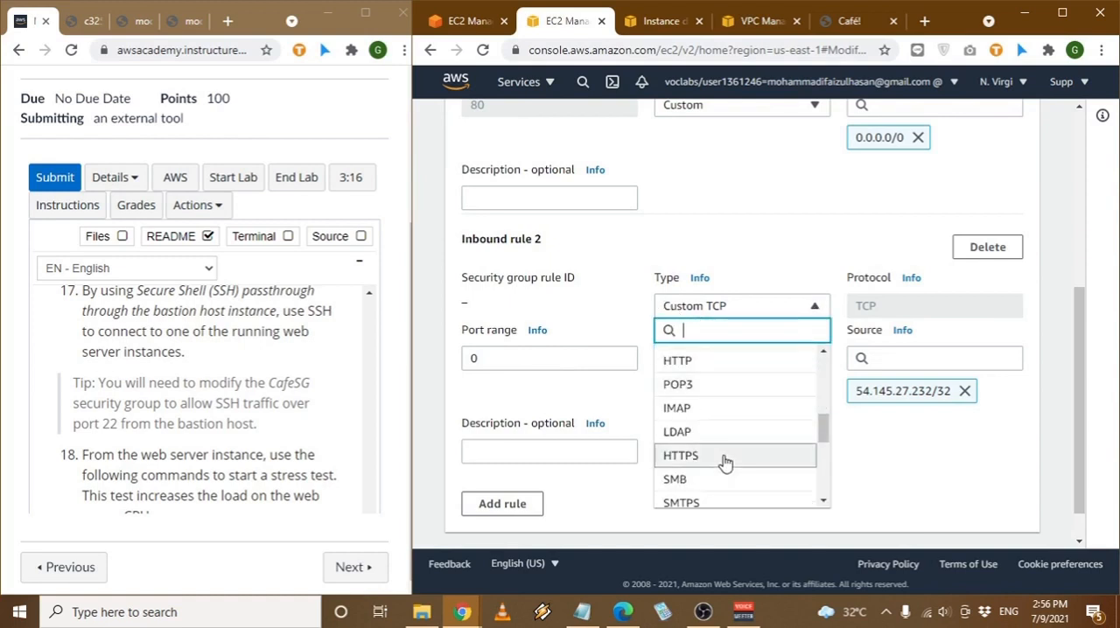
pyautogui.scroll(-2, 723, 464)
pyautogui.scroll(2, 705, 446)
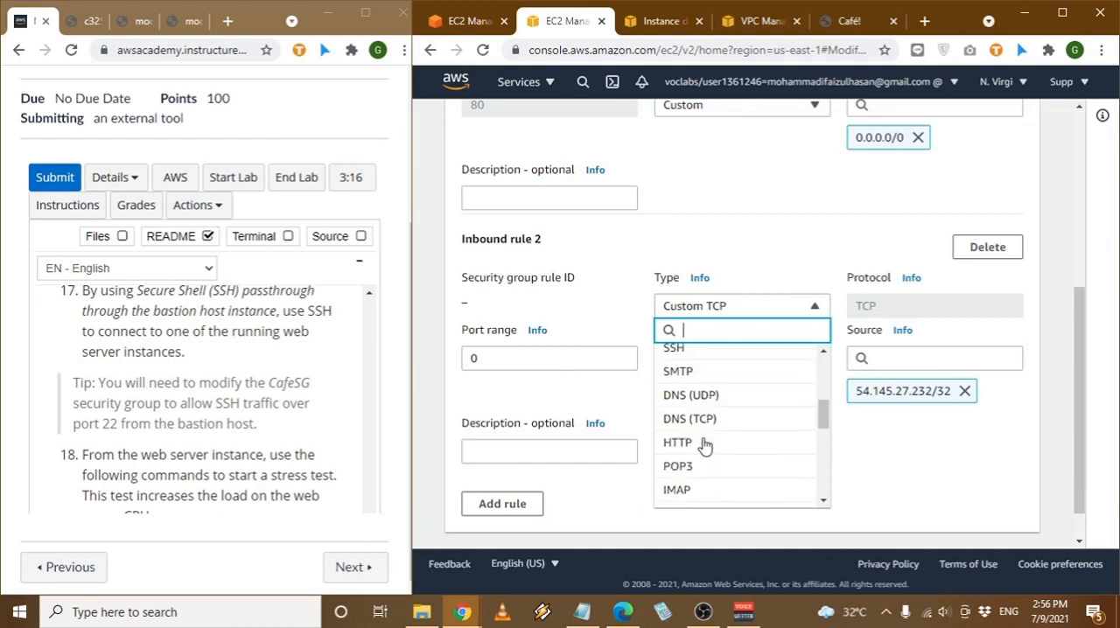
pyautogui.click(700, 355)
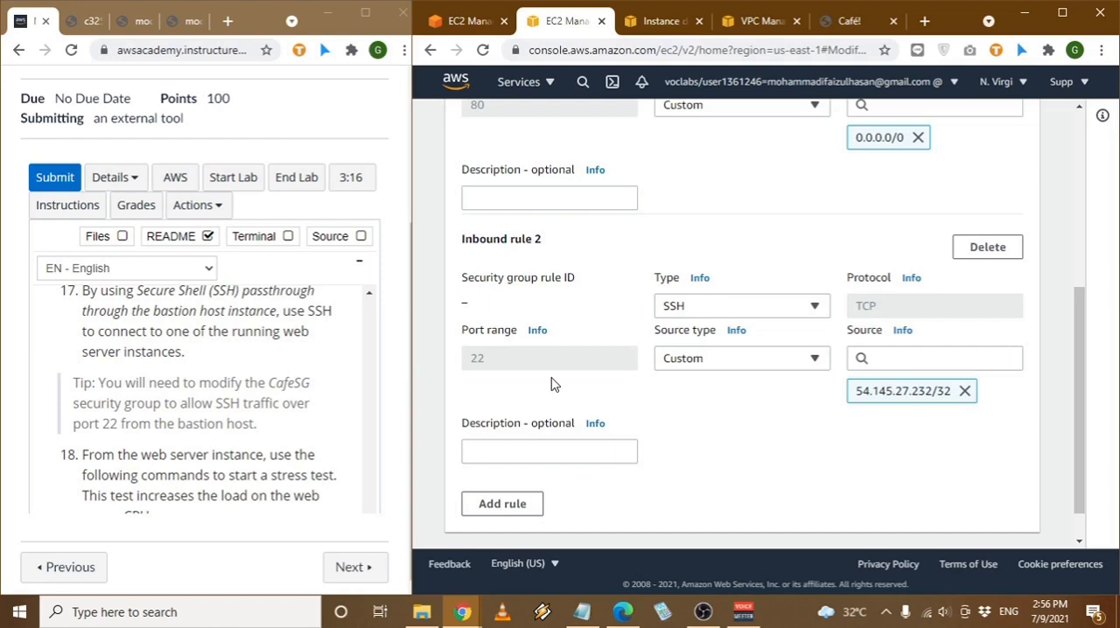
pyautogui.scroll(-2, 552, 383)
pyautogui.click(990, 520)
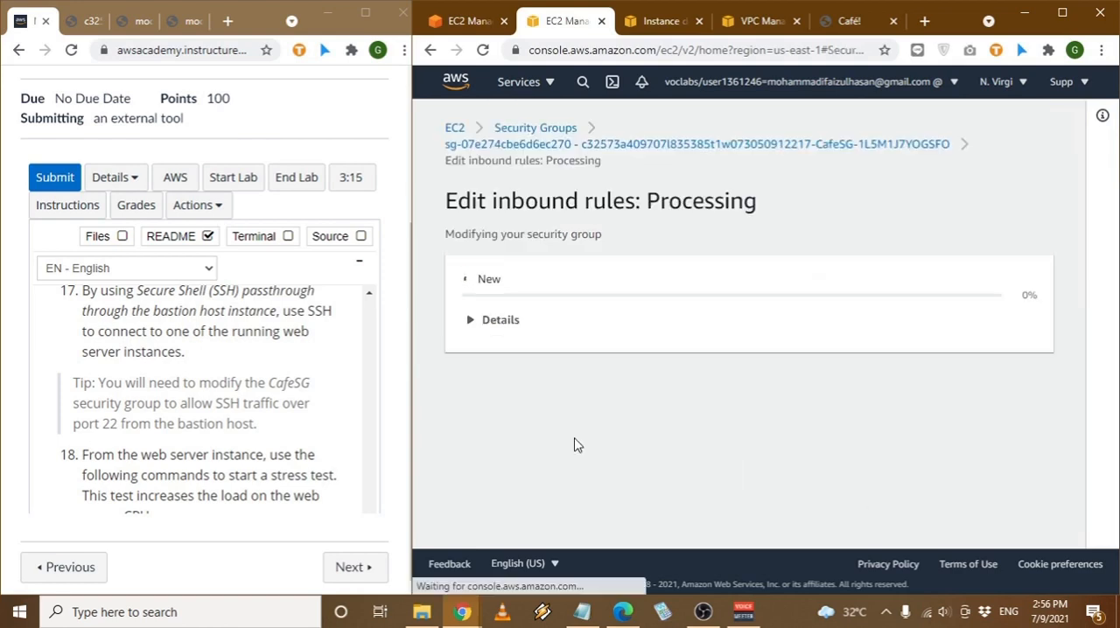
# - Read the lab instructions on the stress test commands and on verifying that the Auto Scaling group deploys new instances
pyautogui.scroll(-1, 289, 427)
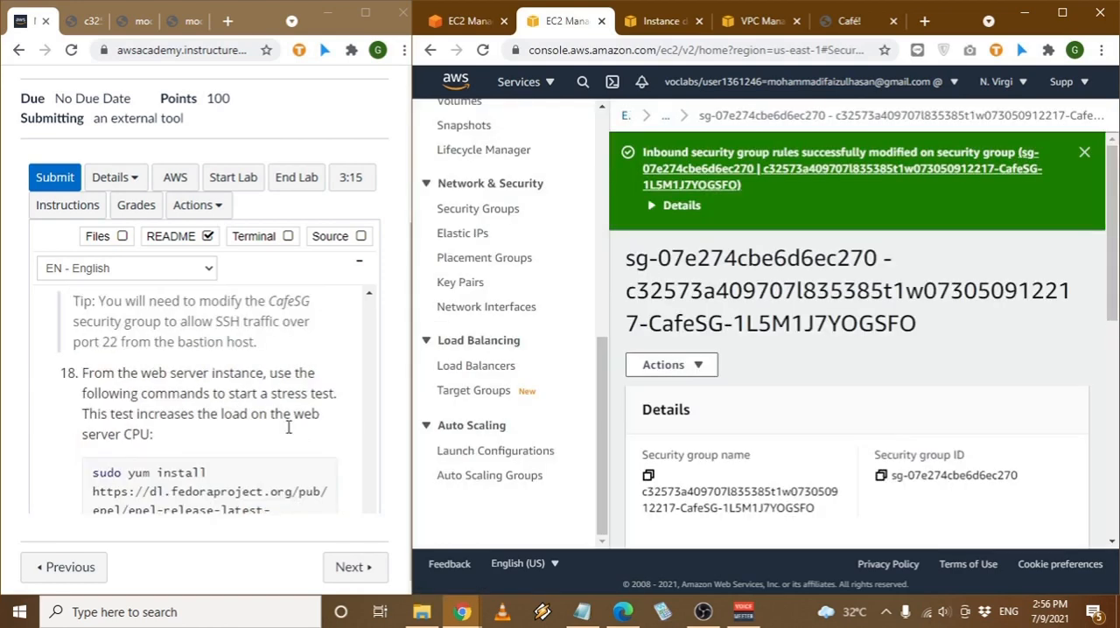
pyautogui.scroll(-1, 288, 427)
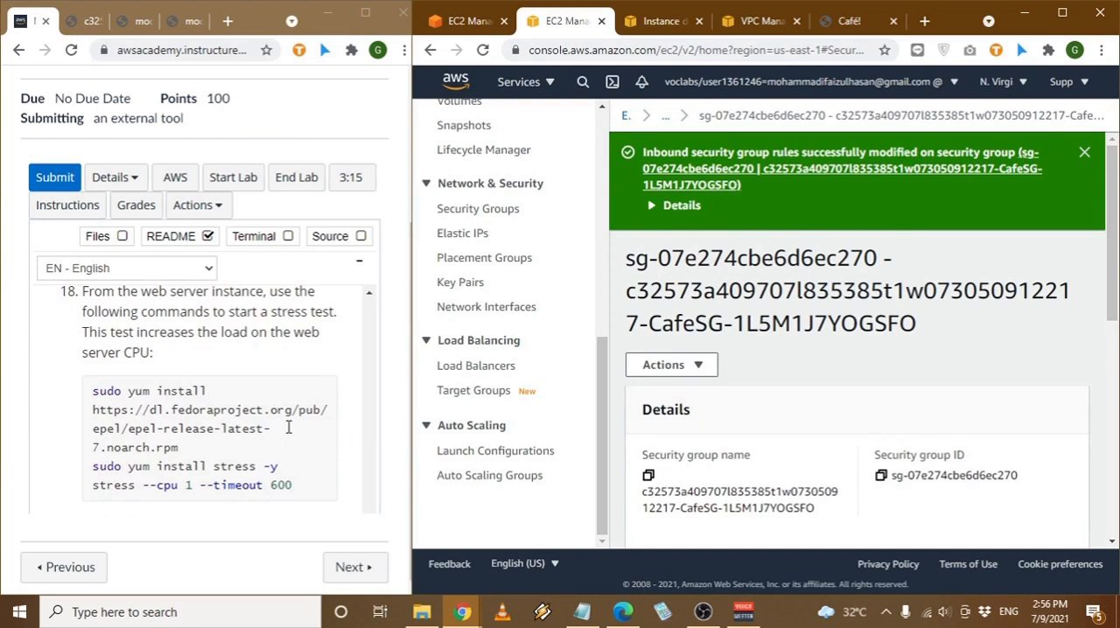
pyautogui.scroll(-1, 288, 427)
pyautogui.scroll(-1, 197, 407)
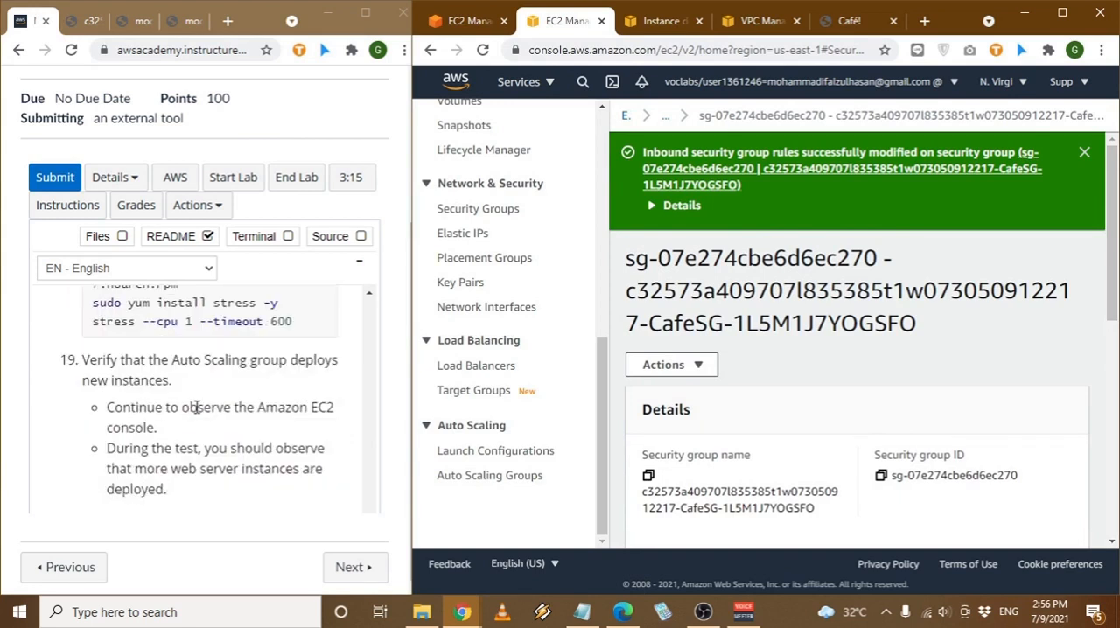
pyautogui.scroll(1, 197, 407)
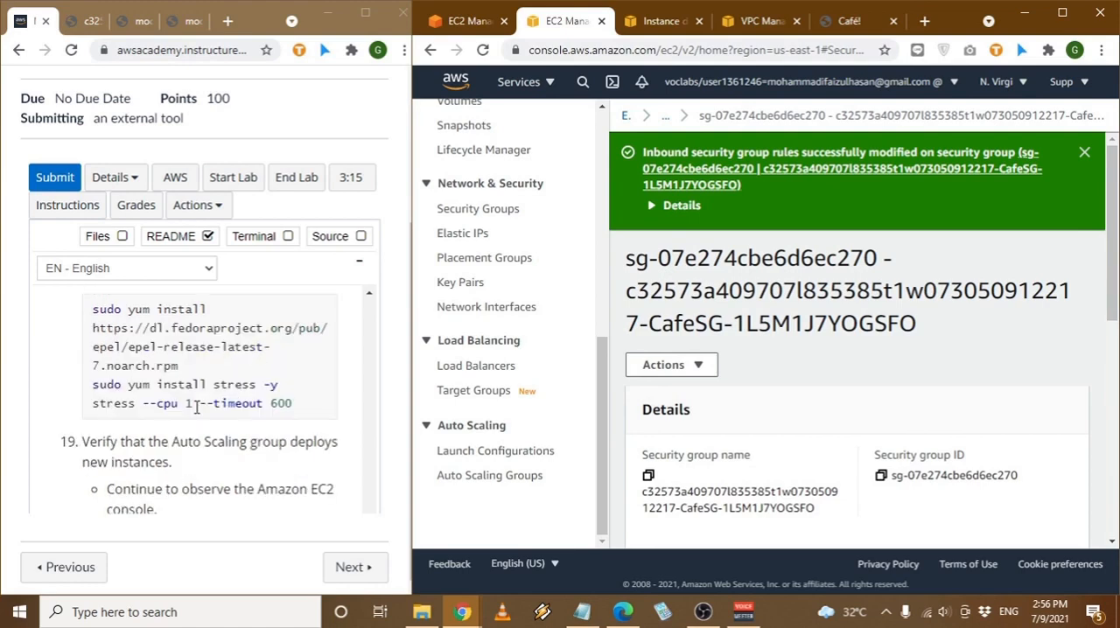
pyautogui.scroll(1, 197, 407)
pyautogui.scroll(1, 217, 368)
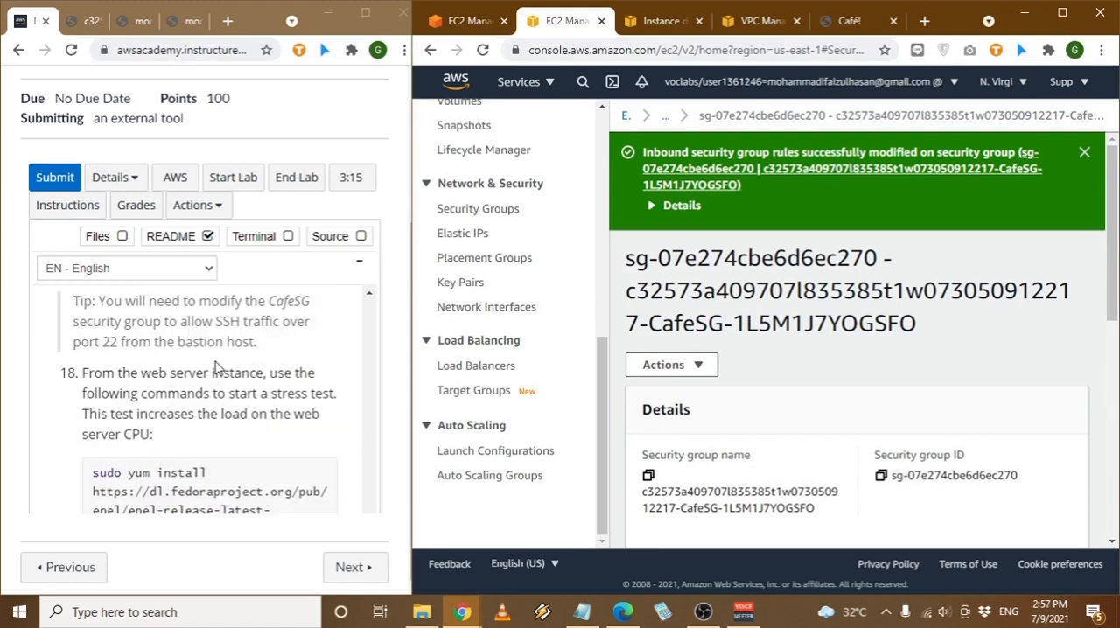
pyautogui.scroll(2, 217, 367)
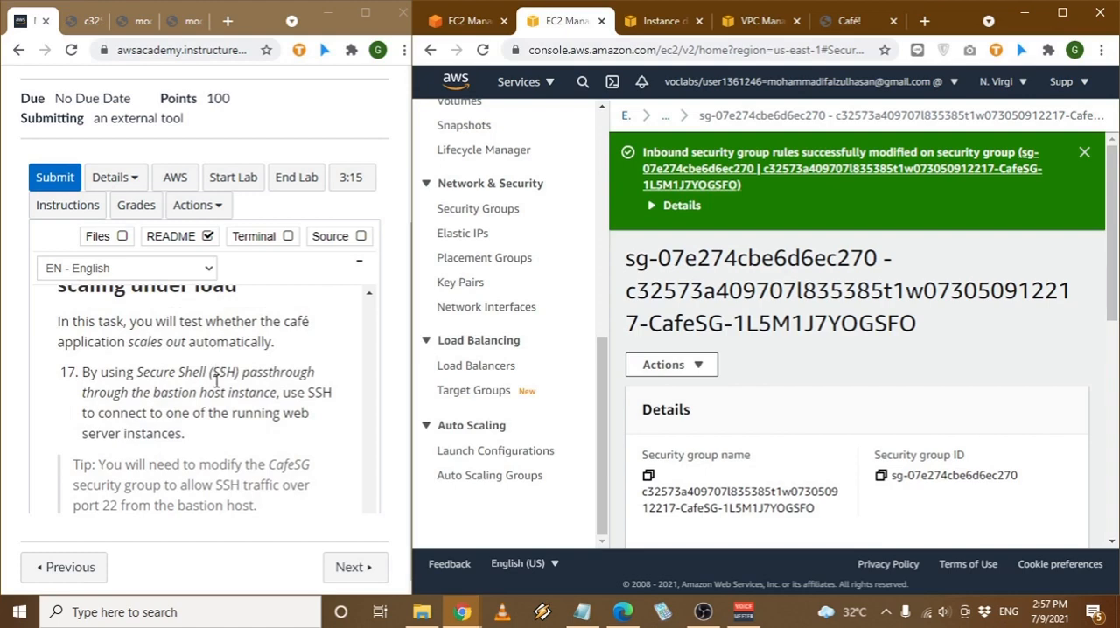
# - Go to the "Submitting your work" section of the instructions, submit the lab work and confirm the submission
pyautogui.scroll(-8, 216, 381)
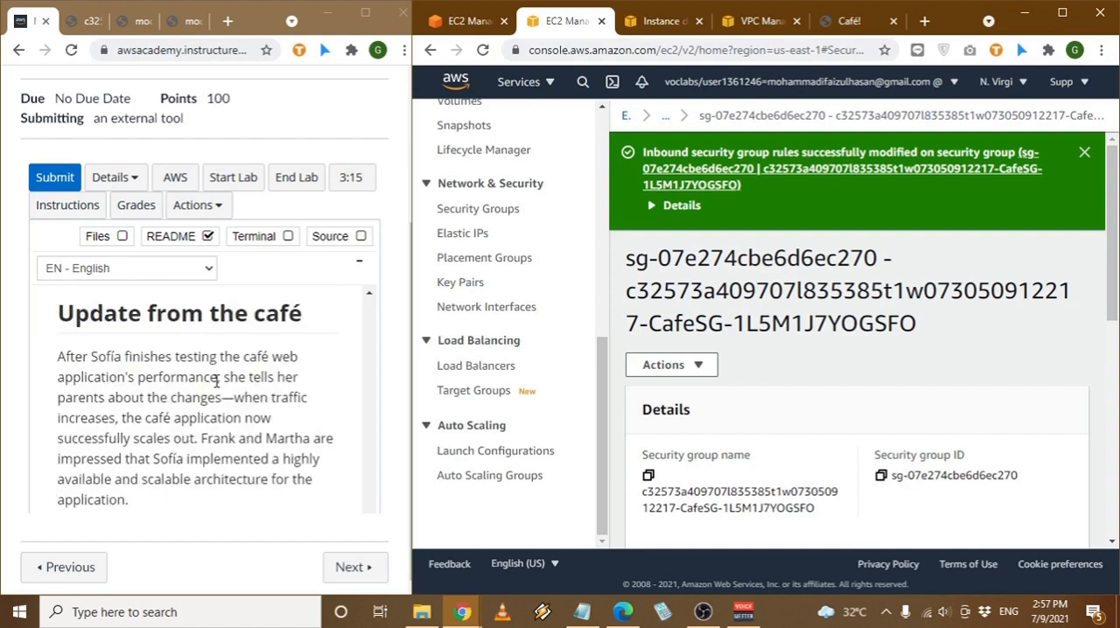
pyautogui.scroll(-1, 216, 378)
pyautogui.scroll(1, 216, 377)
pyautogui.scroll(-1, 216, 375)
pyautogui.scroll(-3, 216, 373)
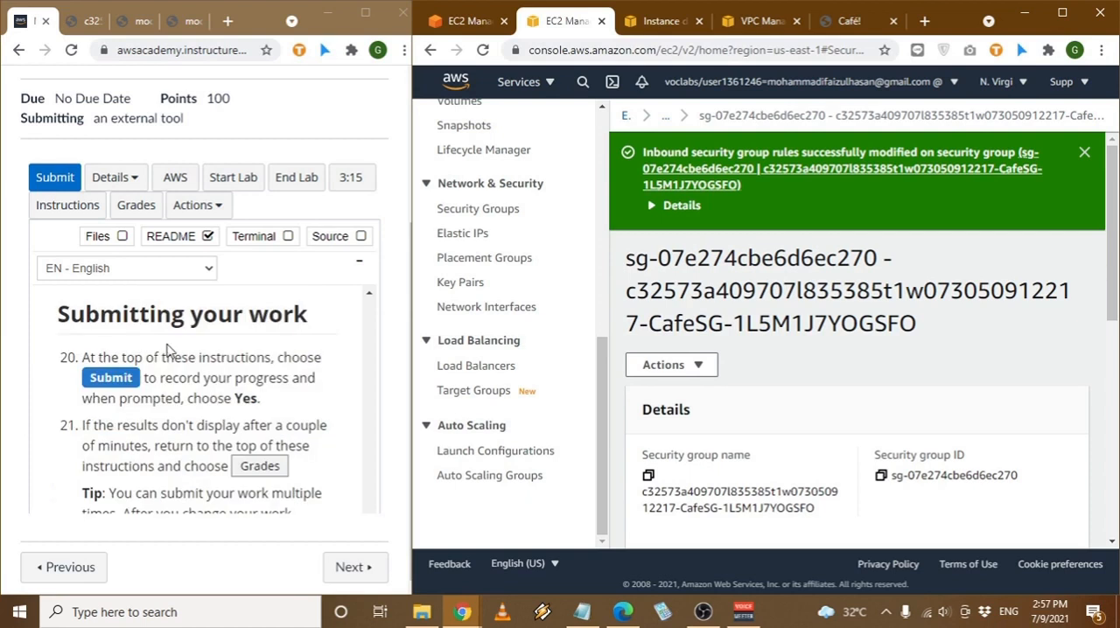
pyautogui.click(59, 183)
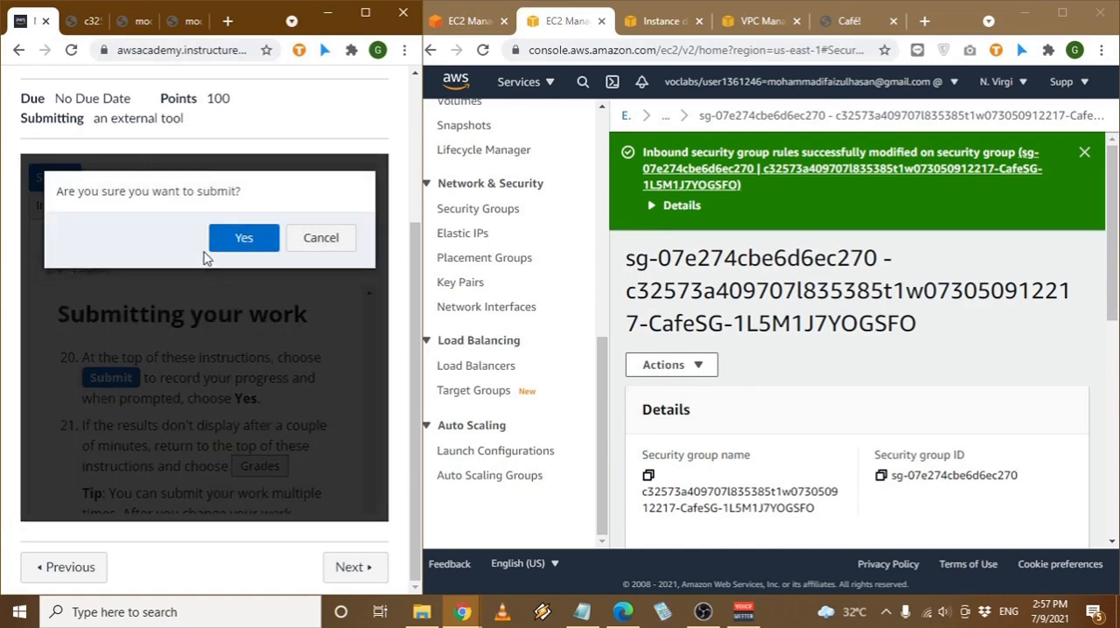
pyautogui.click(229, 238)
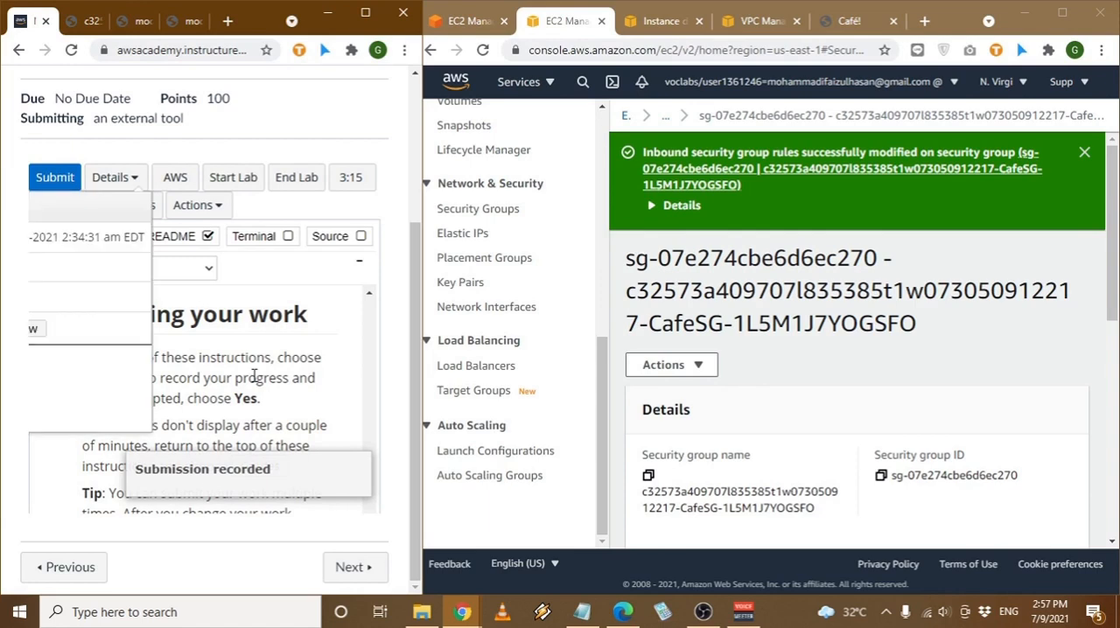
# - Expand the lab page to full window size and review the score report for the submitted answers and tasks
pyautogui.moveTo(262, 17); pyautogui.dragTo(696, 2)
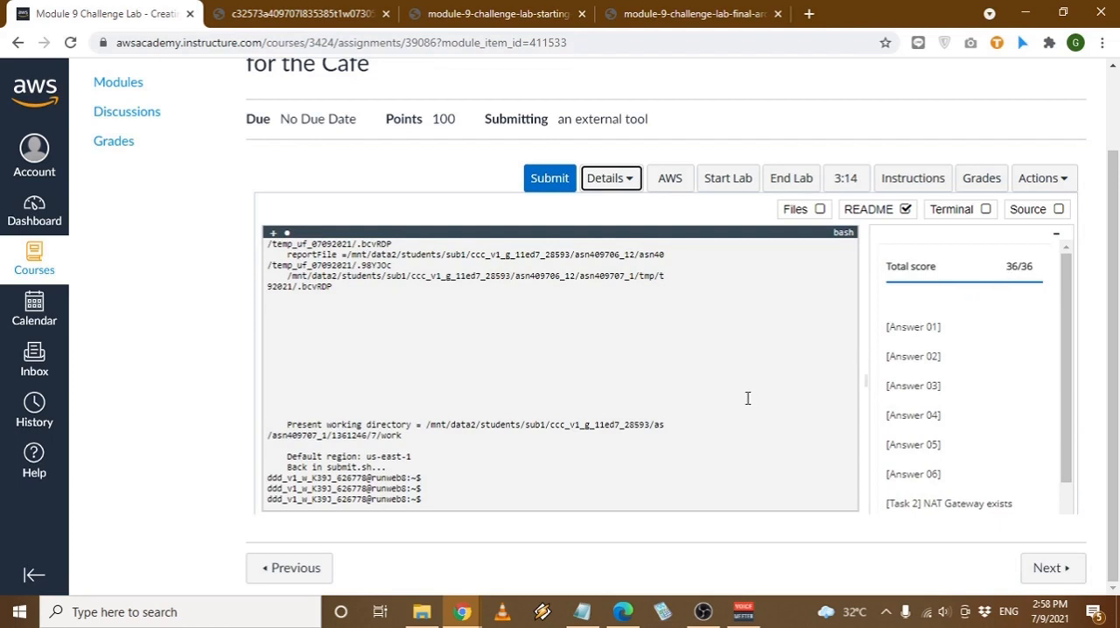
pyautogui.scroll(-2, 936, 391)
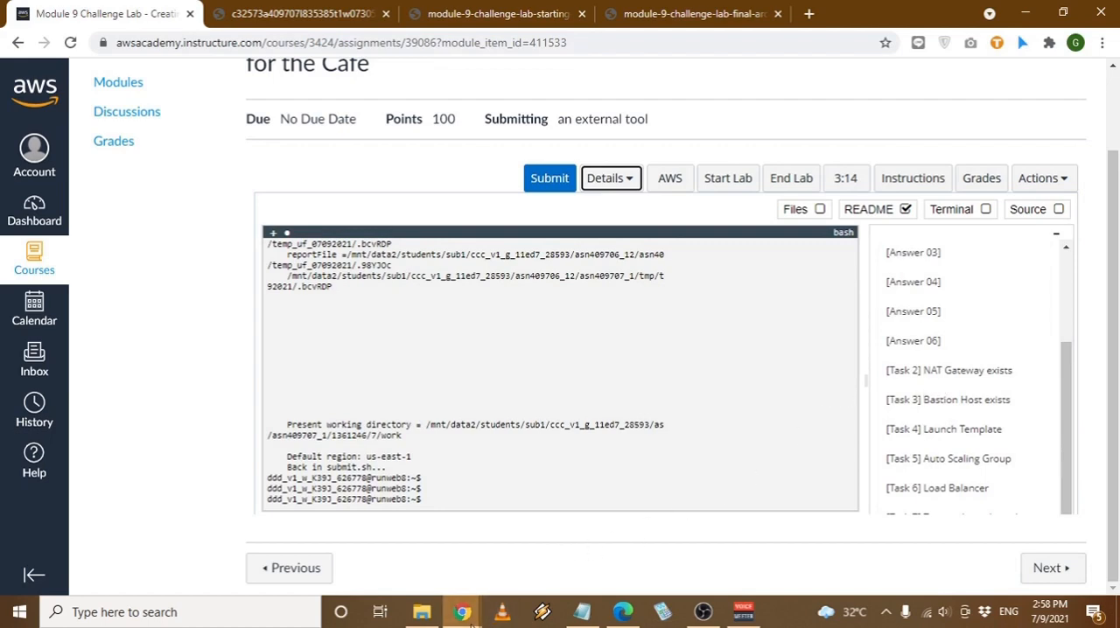
# - Close the security group, instance details, VPC and Café tabs in the AWS console window and open the console's account options
pyautogui.moveTo(463, 615)
pyautogui.click(527, 538)
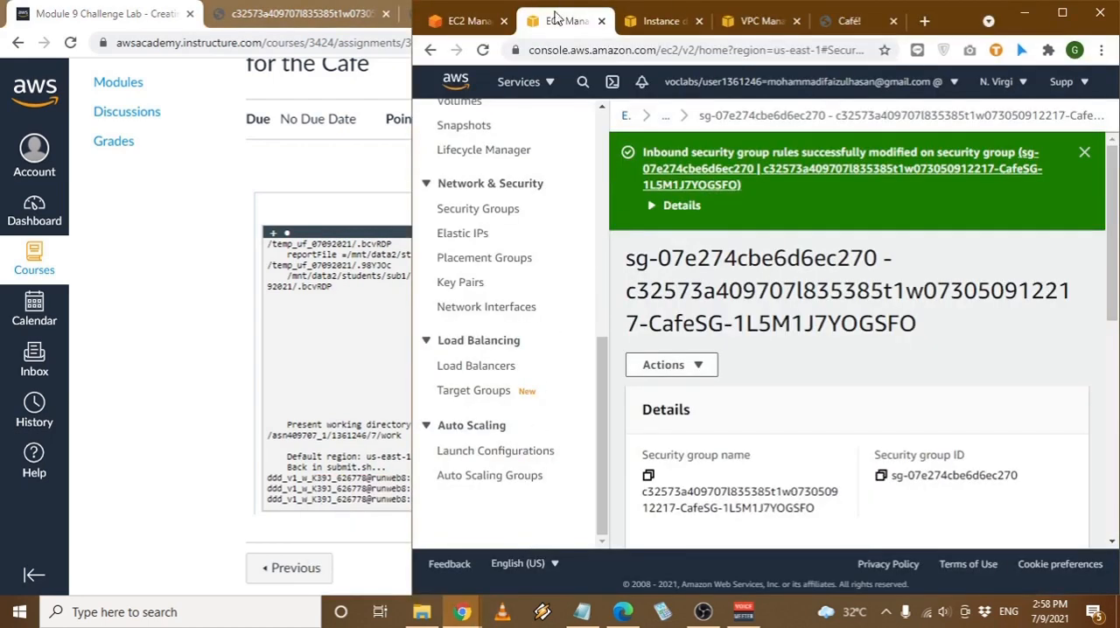
pyautogui.click(601, 21)
pyautogui.click(601, 21)
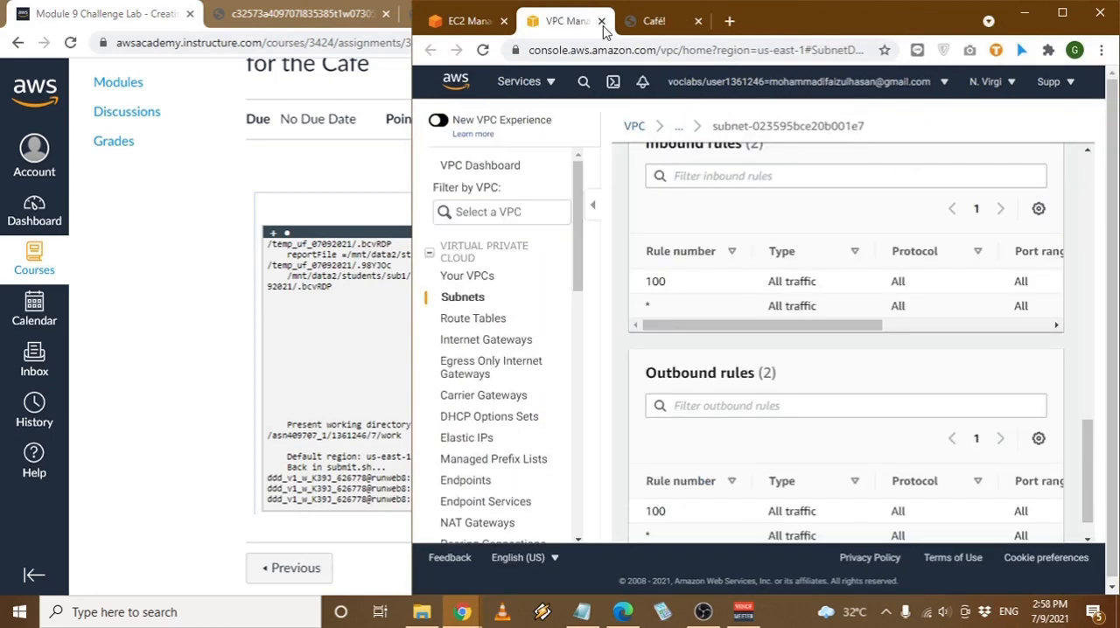
pyautogui.click(270, 180)
pyautogui.moveTo(454, 610)
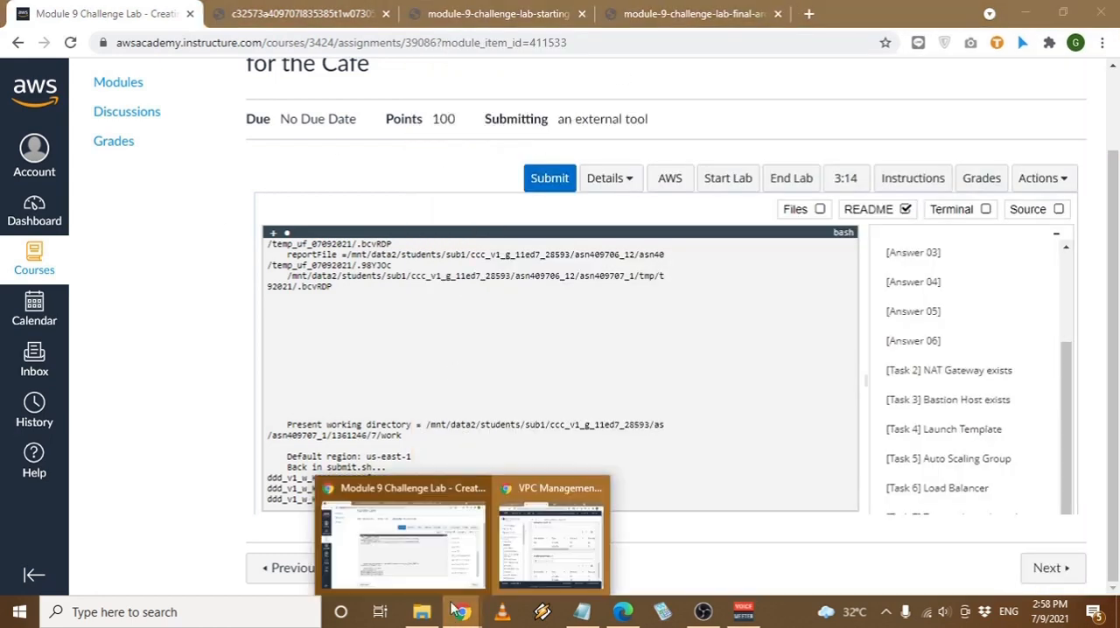
pyautogui.click(550, 547)
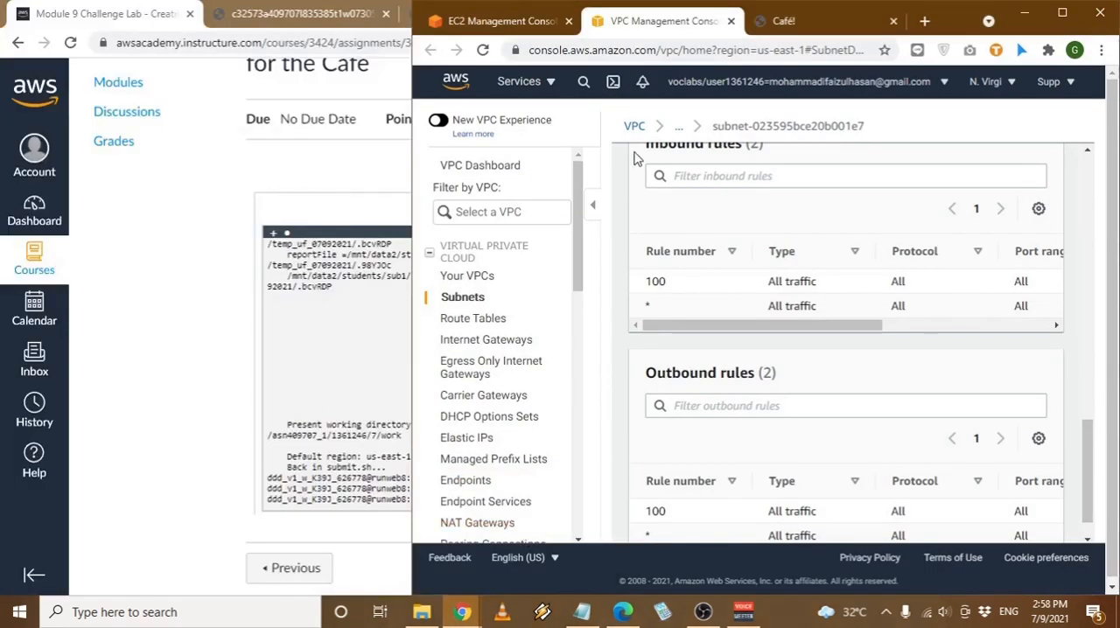
pyautogui.click(730, 21)
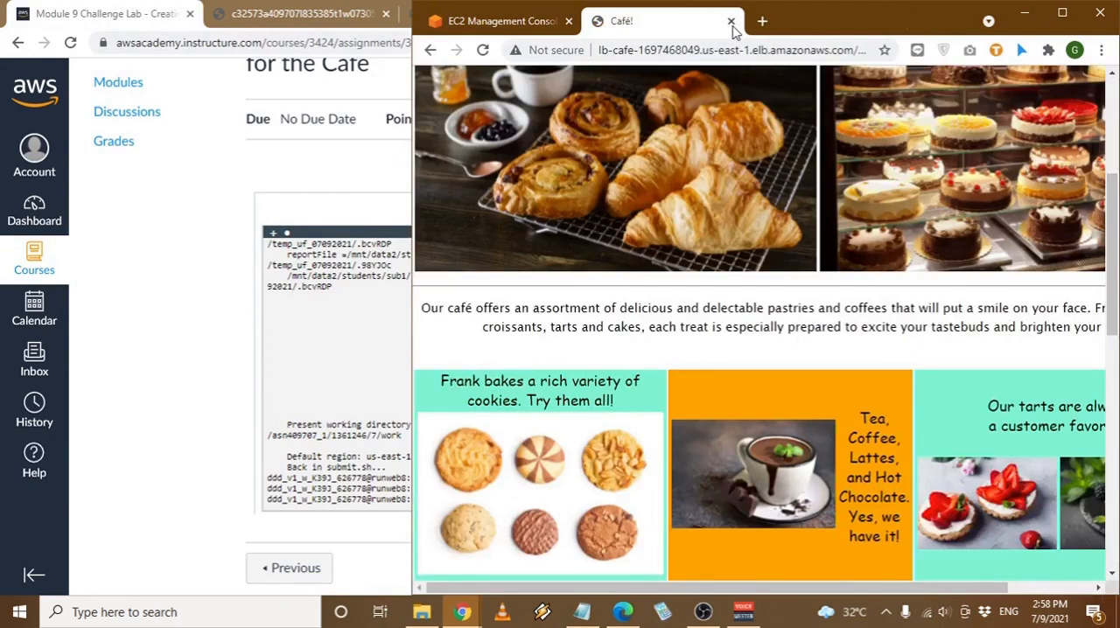
pyautogui.click(732, 22)
pyautogui.click(916, 81)
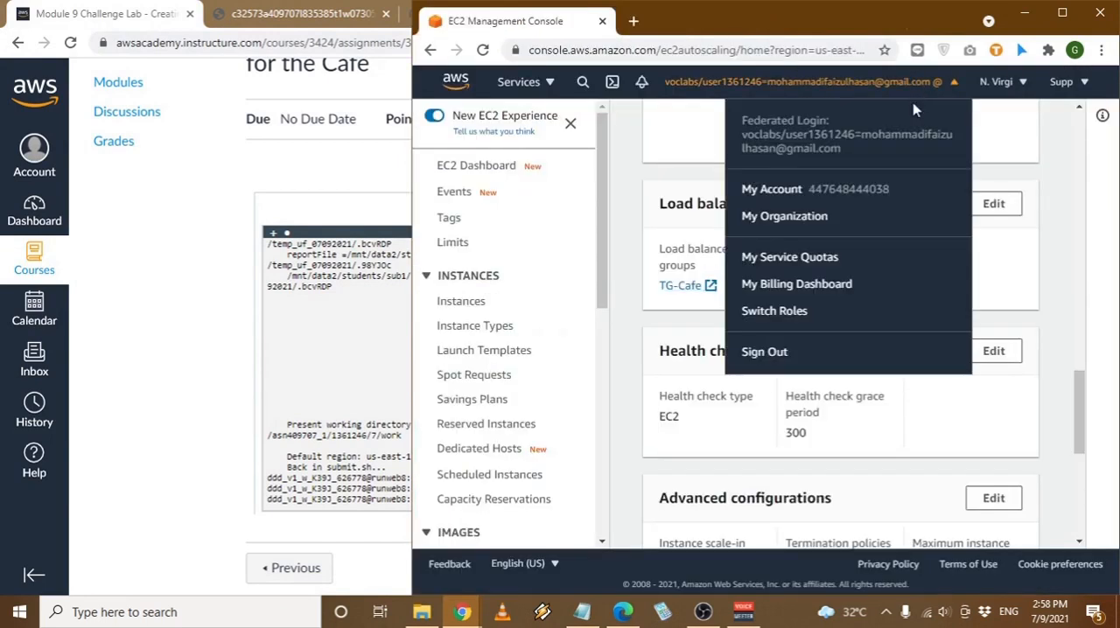